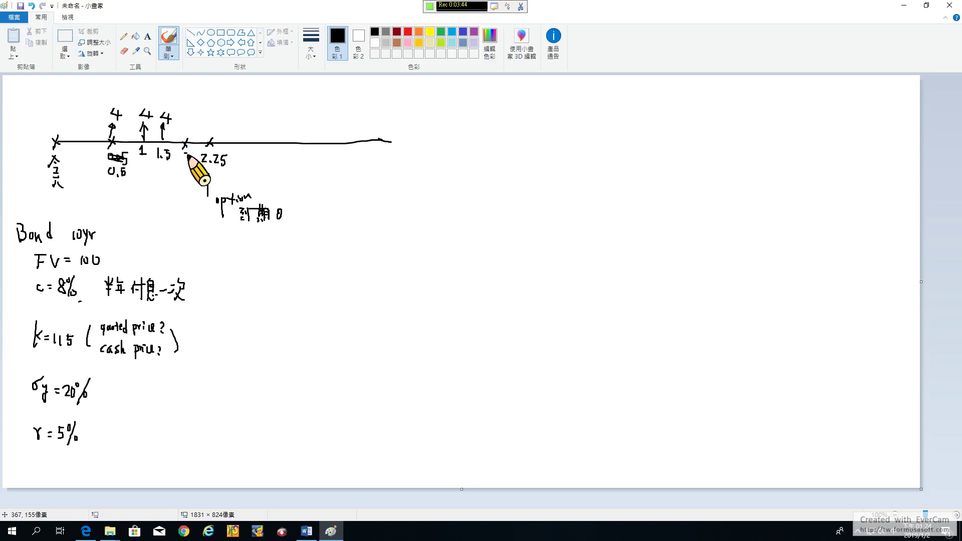
Handwrite the year-2 label with an upward arrow and coupon of 4 on the timeline, and a circled "put" beside the bond notes
{"action": "mouse_move", "coordinate": [184, 152]}
{"action": "left_mouse_down"}
{"action": "mouse_move", "coordinate": [188, 158]}
{"action": "mouse_move", "coordinate": [190, 121]}
{"action": "left_mouse_up"}
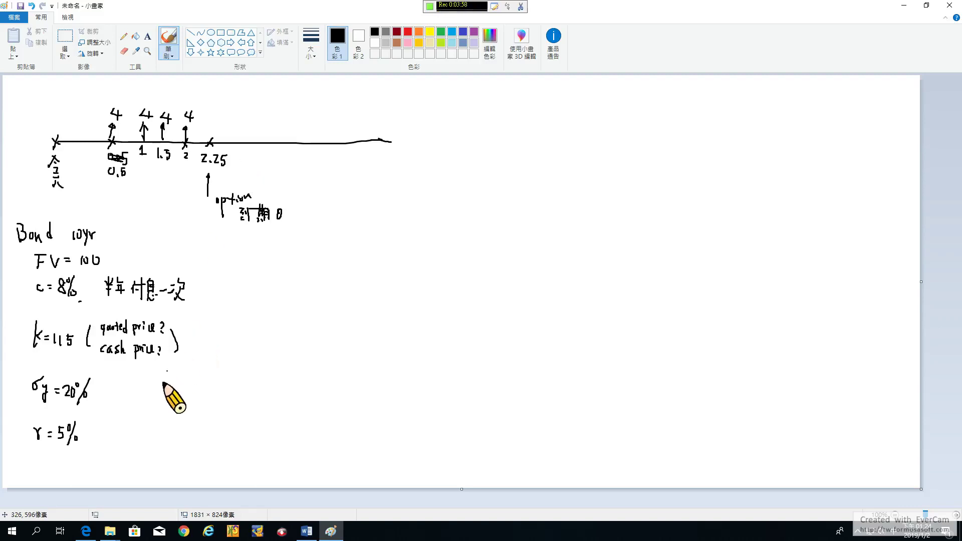
{"action": "mouse_move", "coordinate": [140, 416]}
{"action": "left_mouse_down"}
{"action": "mouse_move", "coordinate": [148, 434]}
{"action": "mouse_move", "coordinate": [153, 410]}
{"action": "mouse_move", "coordinate": [167, 408]}
{"action": "left_mouse_up"}
{"action": "mouse_move", "coordinate": [171, 394]}
{"action": "left_mouse_down"}
{"action": "mouse_move", "coordinate": [171, 413]}
{"action": "mouse_move", "coordinate": [176, 400]}
{"action": "mouse_move", "coordinate": [138, 396]}
{"action": "mouse_move", "coordinate": [189, 413]}
{"action": "mouse_move", "coordinate": [153, 418]}
{"action": "left_mouse_up"}
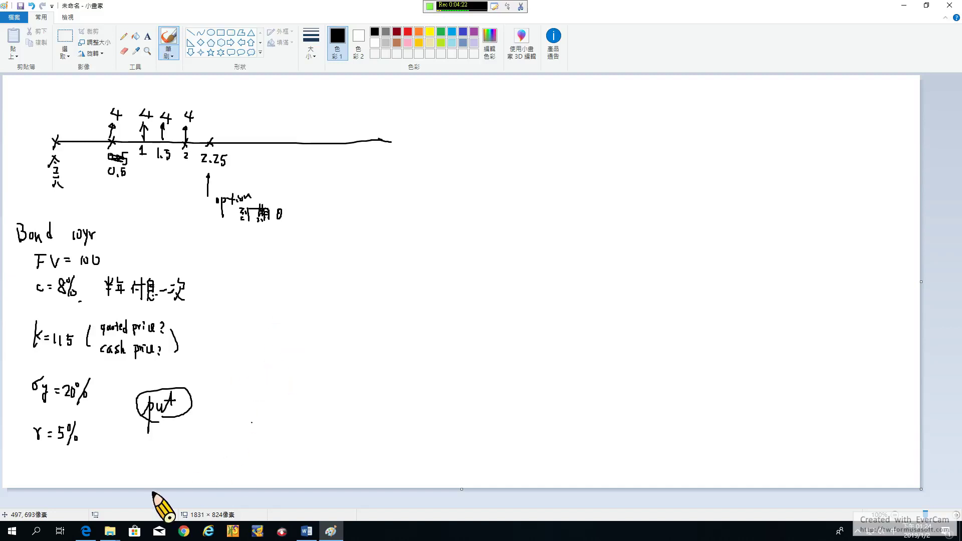
Open the Options Calculator(DG400) workbook from the DerivaGem folder in Excel and show its Bond_Options sheet enlarged
{"action": "mouse_move", "coordinate": [111, 531]}
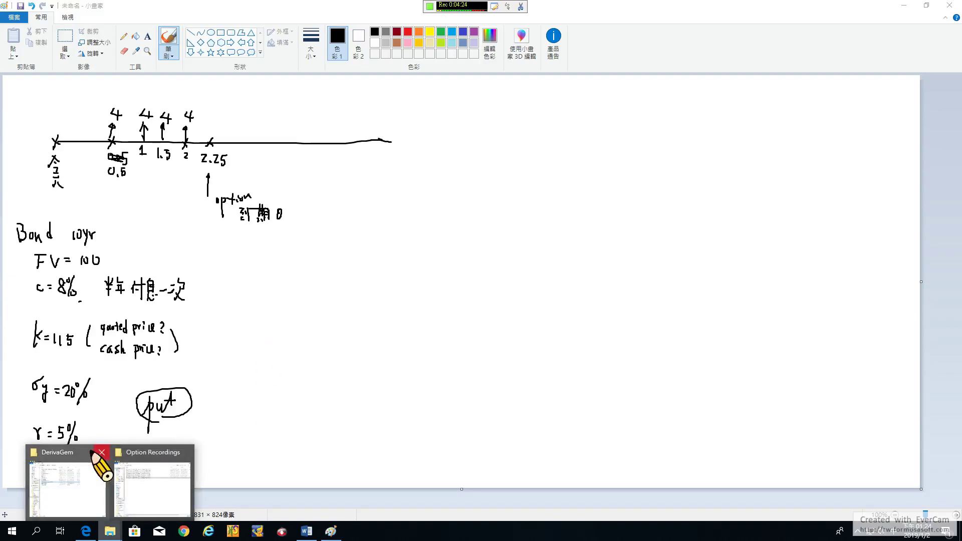
{"action": "left_click", "coordinate": [50, 453]}
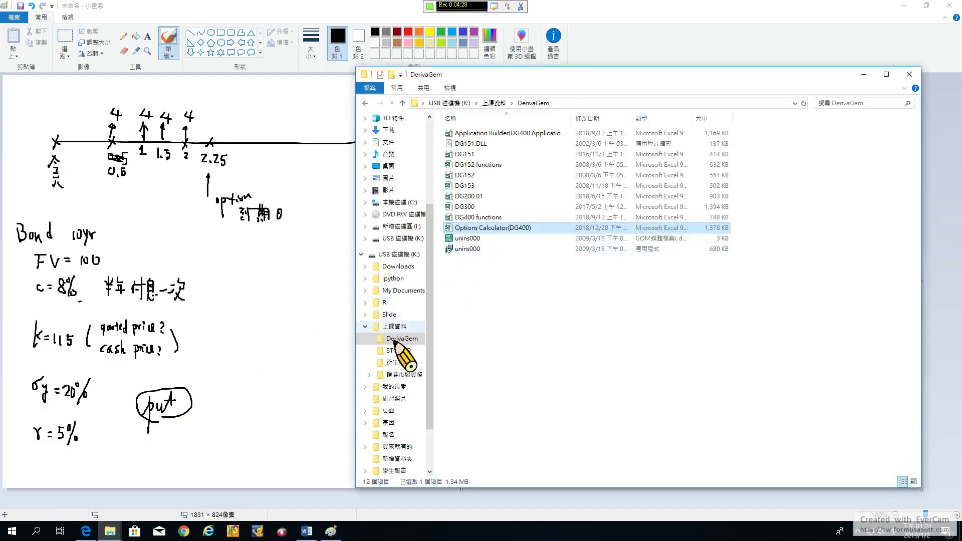
{"action": "double_click", "coordinate": [474, 229]}
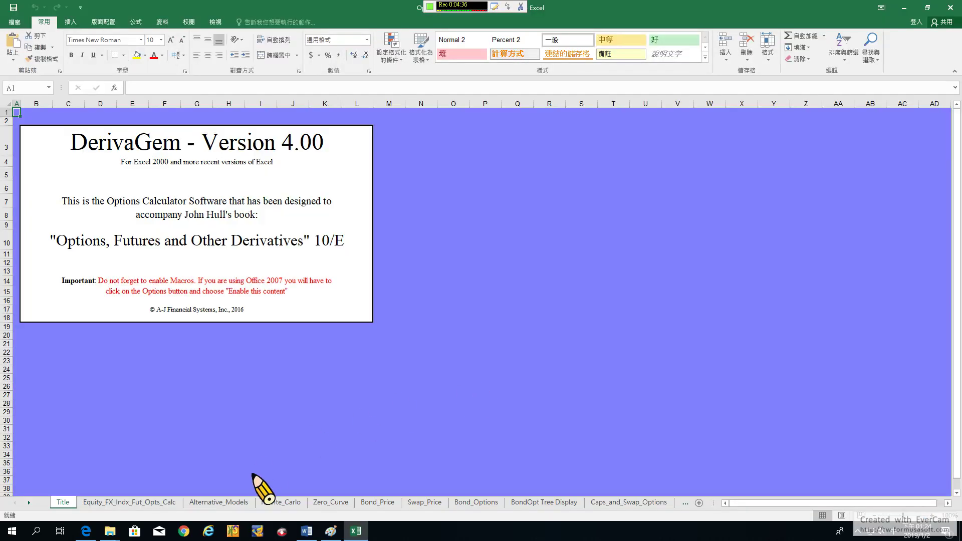
{"action": "left_click", "coordinate": [477, 504]}
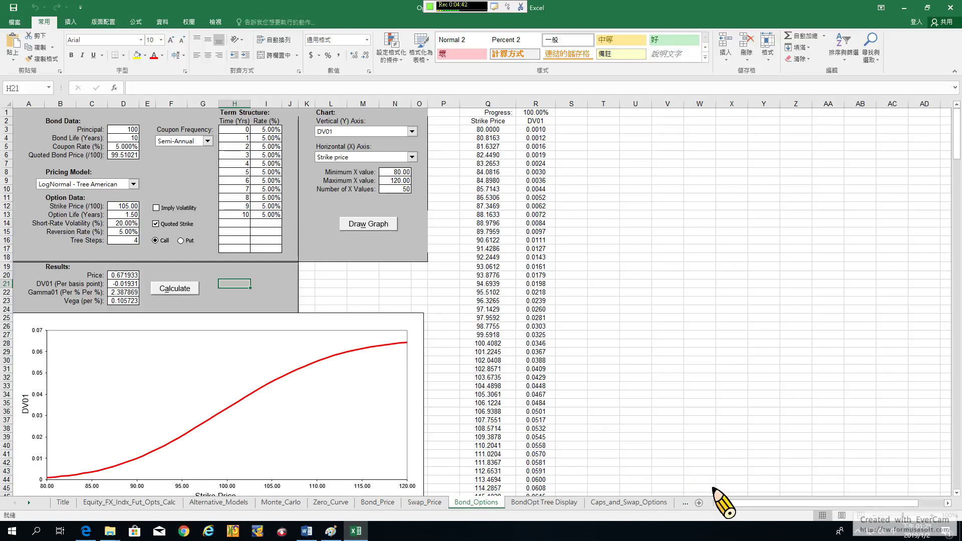
{"action": "left_click", "coordinate": [928, 516]}
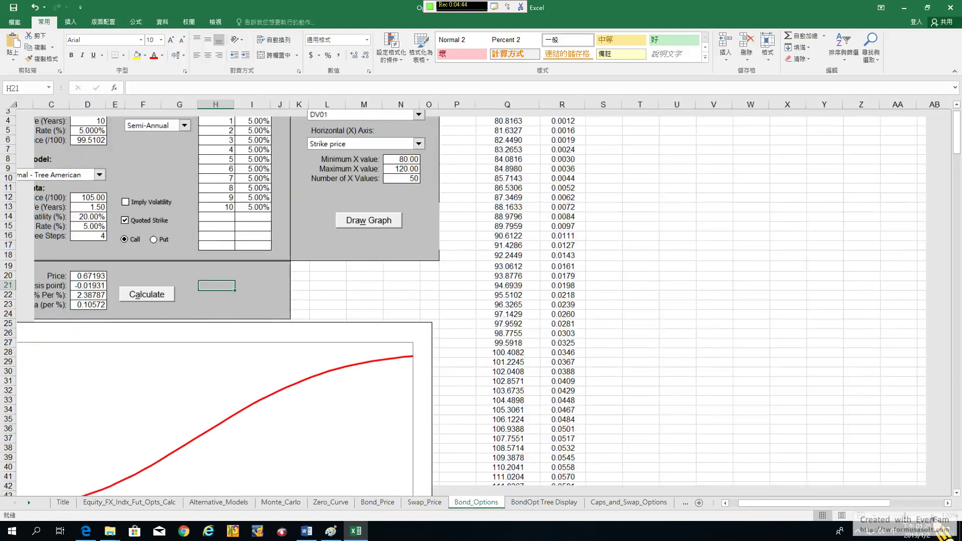
{"action": "left_click", "coordinate": [928, 516]}
{"action": "scroll", "coordinate": [763, 505], "scroll_direction": "left", "scroll_amount": 3}
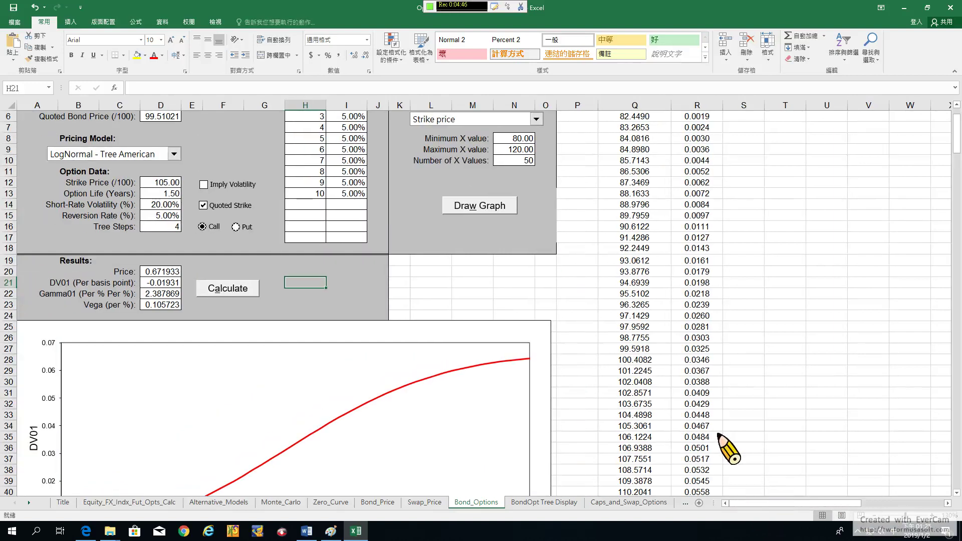
{"action": "scroll", "coordinate": [662, 401], "scroll_direction": "up", "scroll_amount": 2}
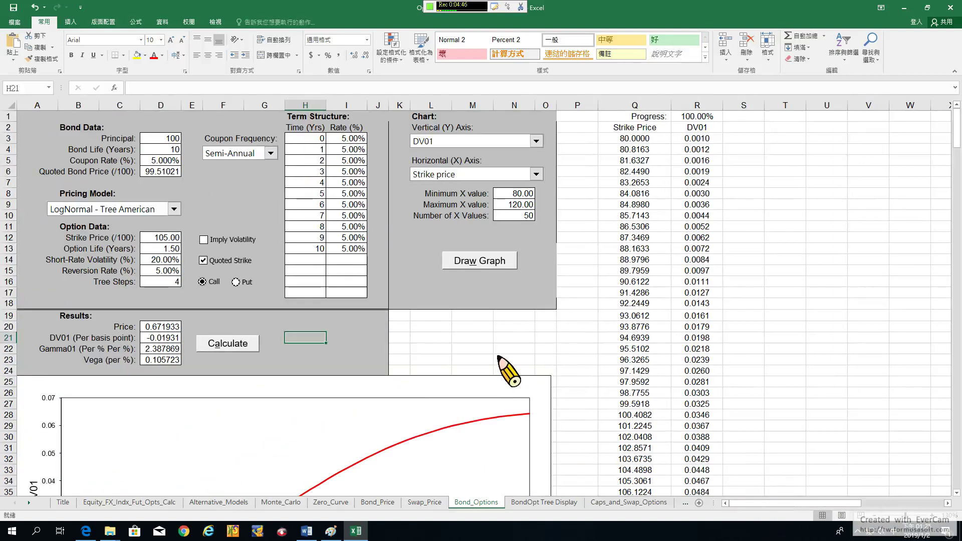
Review the bond's principal and life, and set its coupon rate to 8%
{"action": "left_click", "coordinate": [168, 139]}
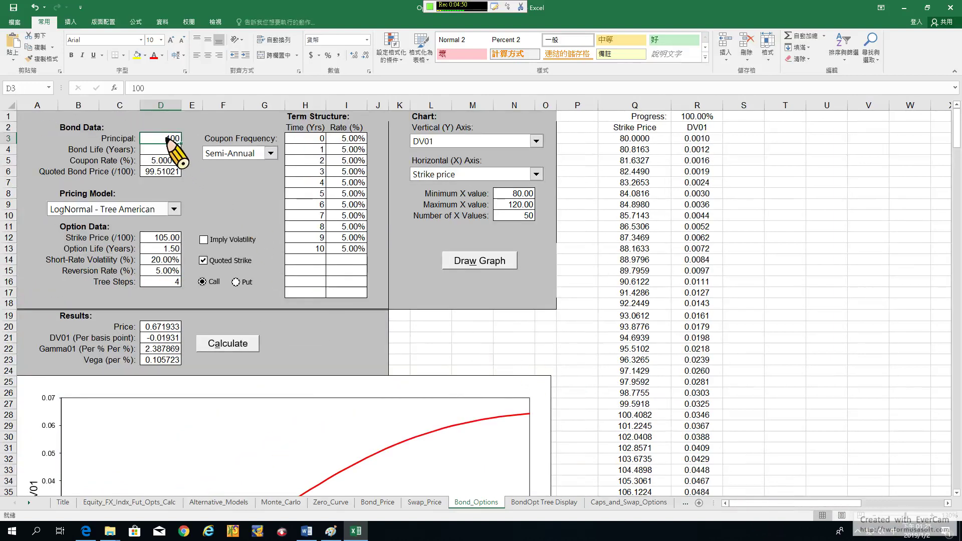
{"action": "left_click", "coordinate": [75, 127]}
{"action": "left_click", "coordinate": [160, 138]}
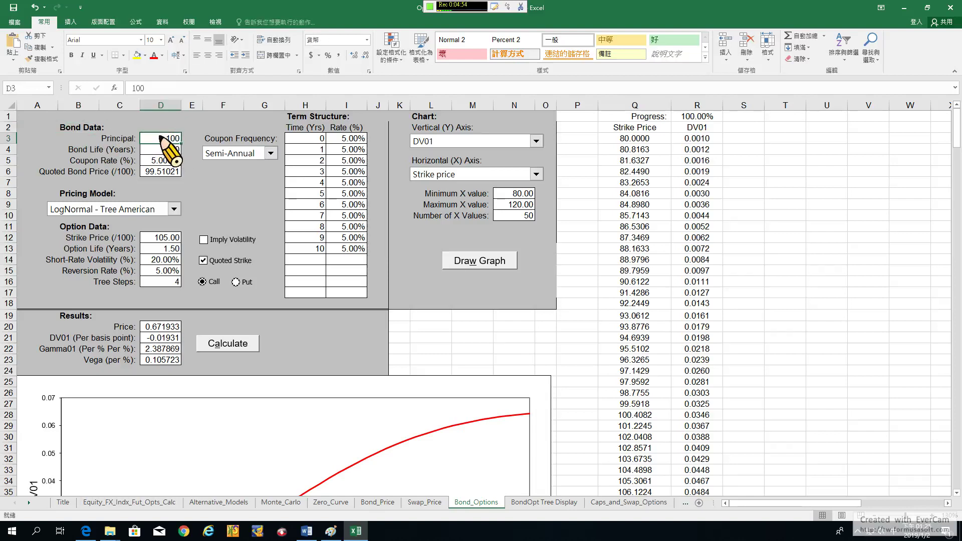
{"action": "mouse_move", "coordinate": [160, 159]}
{"action": "left_mouse_down"}
{"action": "mouse_move", "coordinate": [166, 173]}
{"action": "mouse_move", "coordinate": [162, 141]}
{"action": "left_mouse_up"}
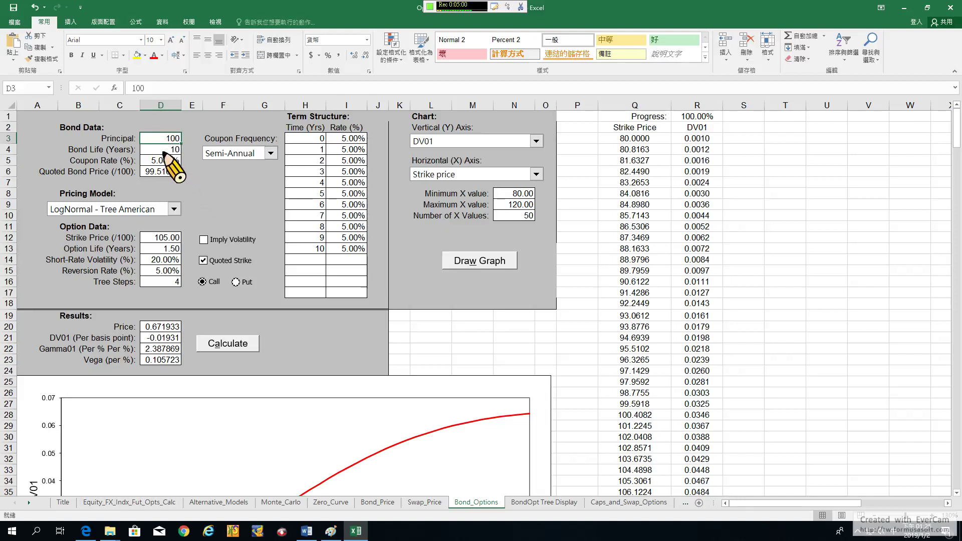
{"action": "left_click", "coordinate": [162, 150]}
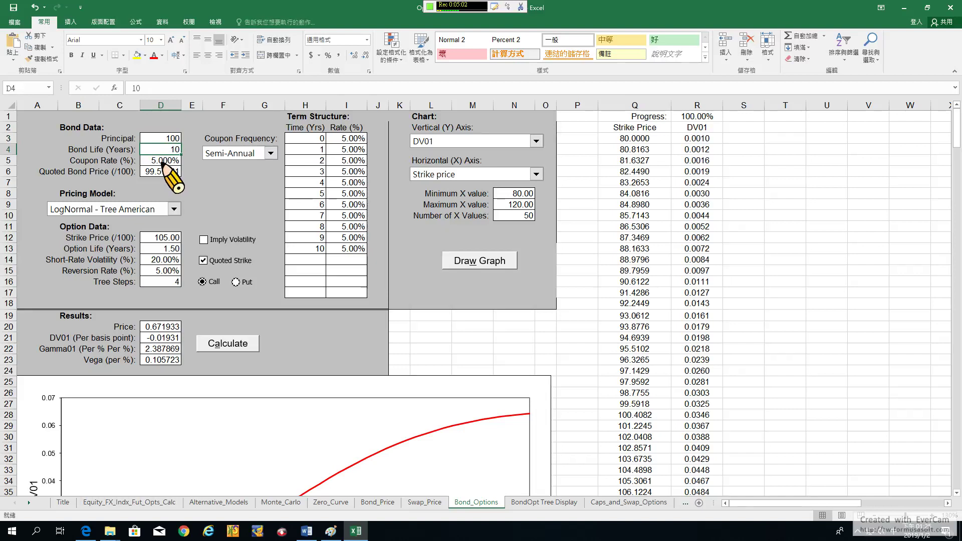
{"action": "left_click", "coordinate": [163, 162]}
{"action": "type", "text": "8"}
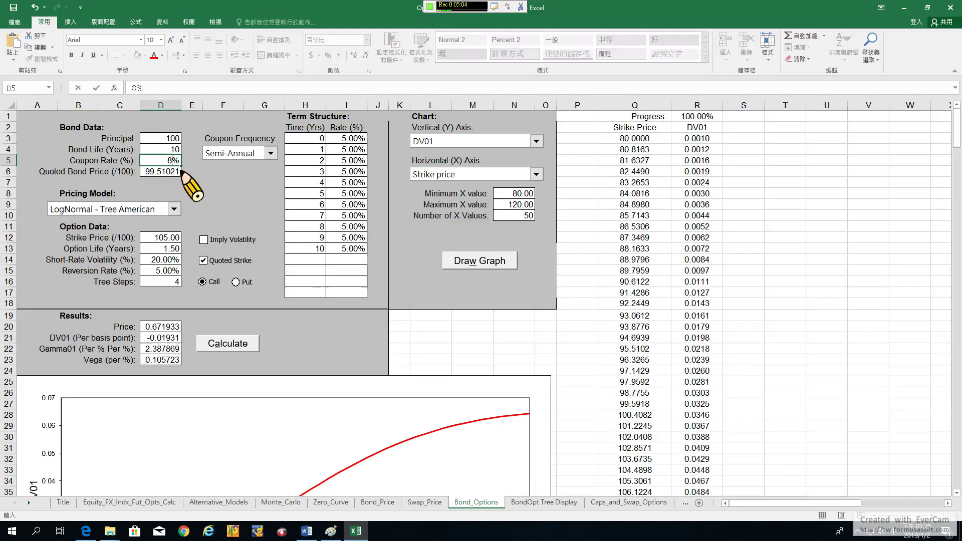
{"action": "key", "text": "Return"}
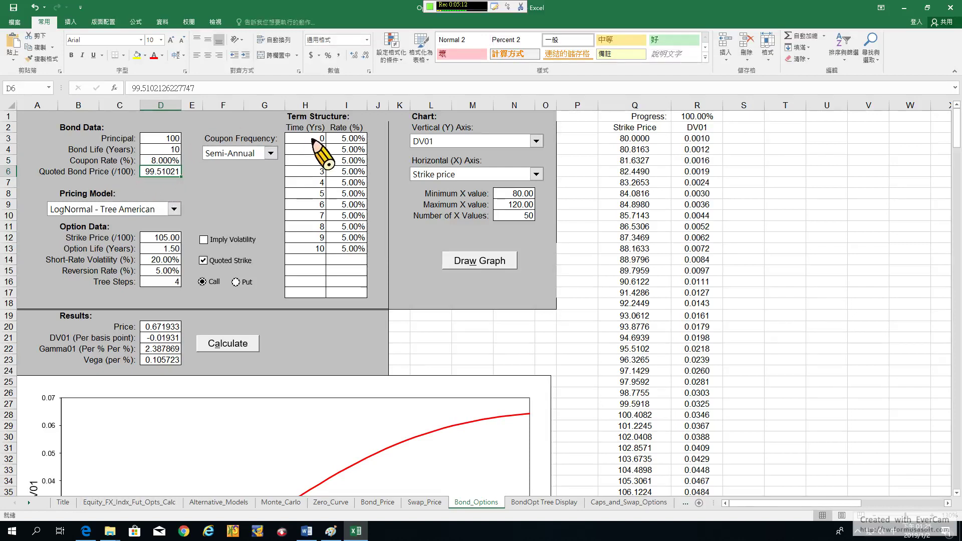
Review the term structure, select the Semi-Annual coupon frequency and set the pricing model to Black - European
{"action": "left_click_drag", "start_coordinate": [313, 143], "coordinate": [333, 251]}
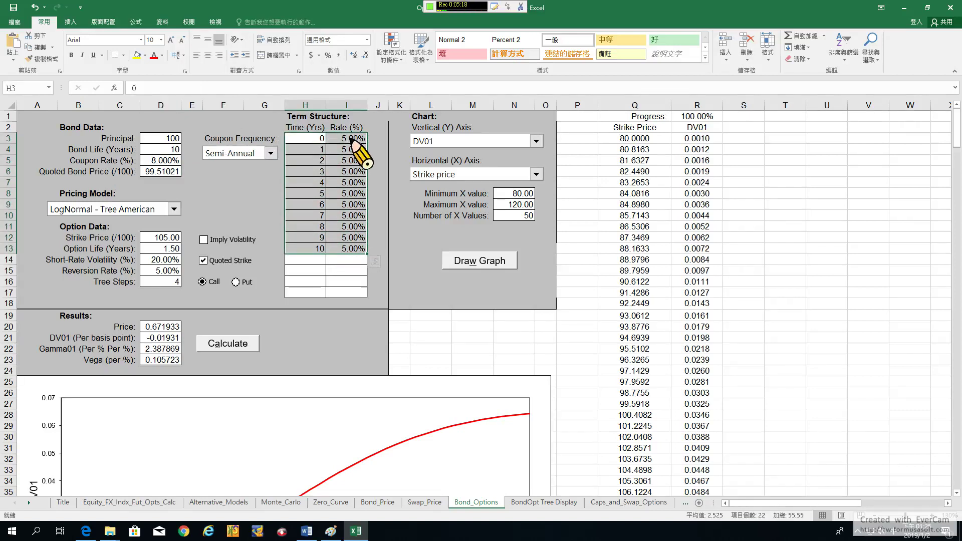
{"action": "left_click_drag", "start_coordinate": [351, 140], "coordinate": [352, 251]}
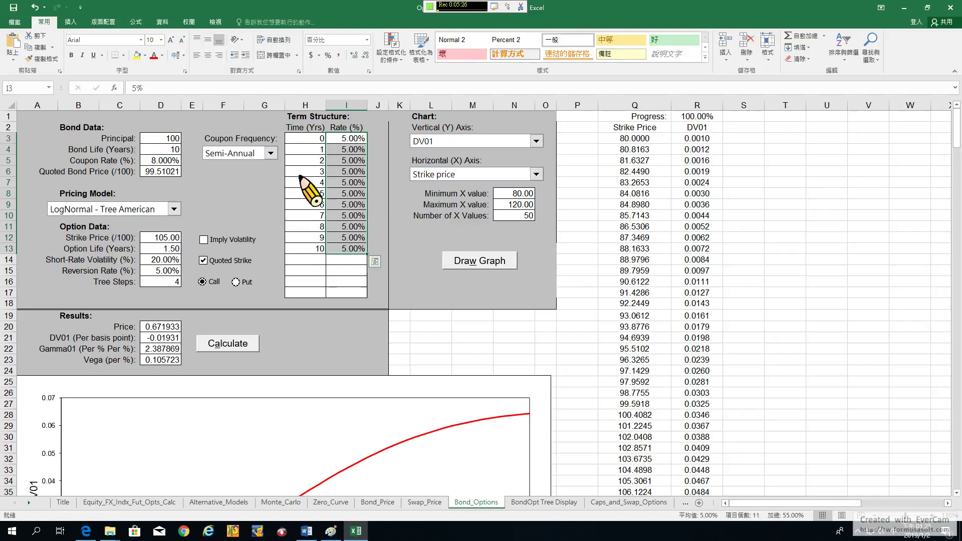
{"action": "left_click", "coordinate": [271, 154]}
{"action": "left_click", "coordinate": [217, 176]}
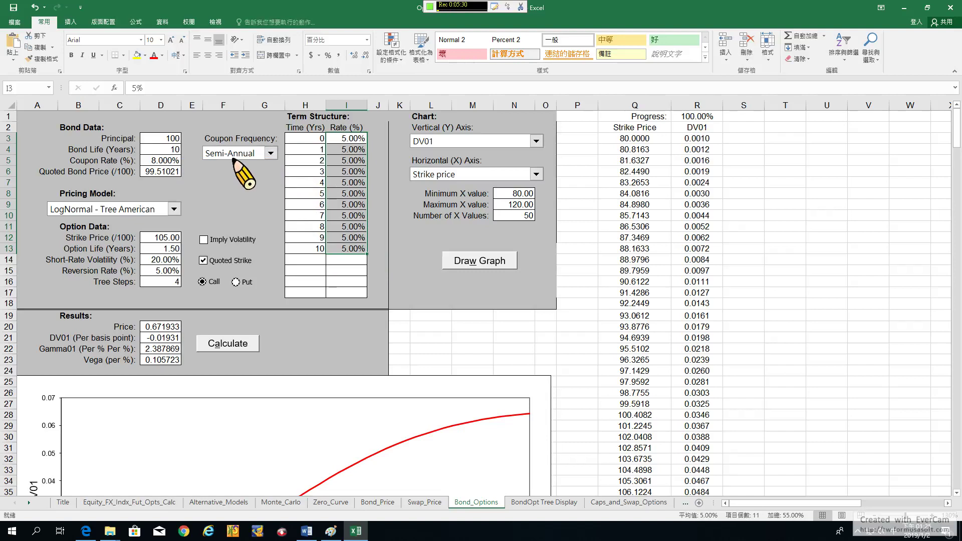
{"action": "left_click", "coordinate": [174, 209]}
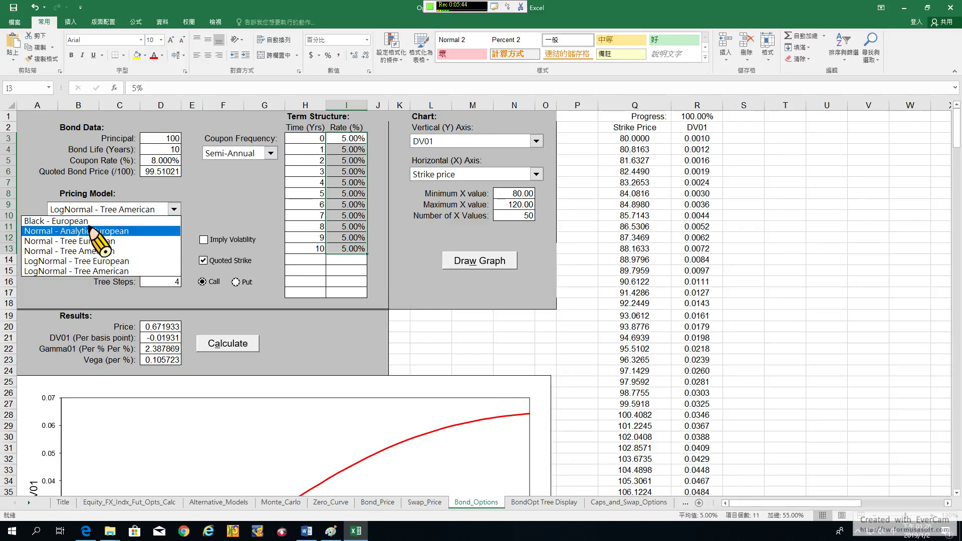
{"action": "left_click", "coordinate": [90, 224]}
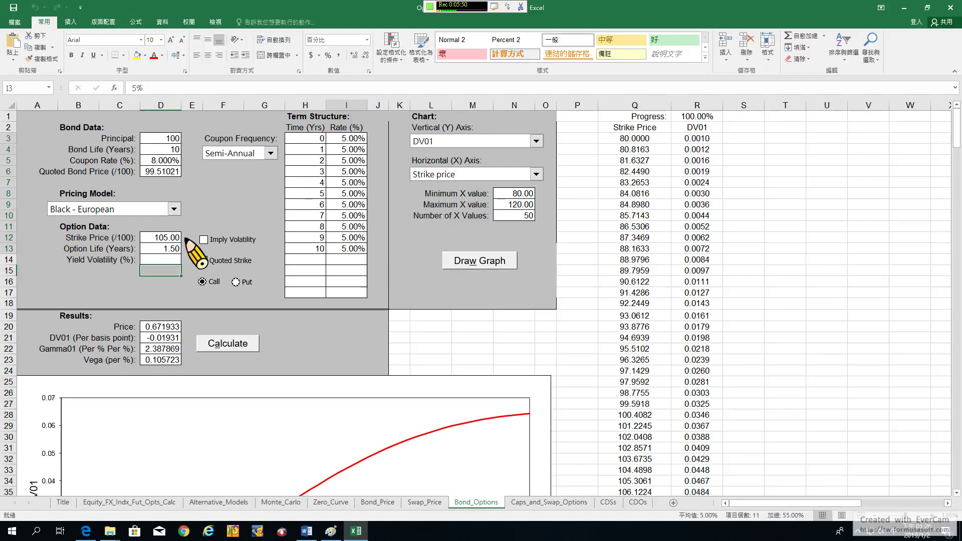
Set the option's strike price to 115 and its life to 2.25 years
{"action": "left_click", "coordinate": [164, 238]}
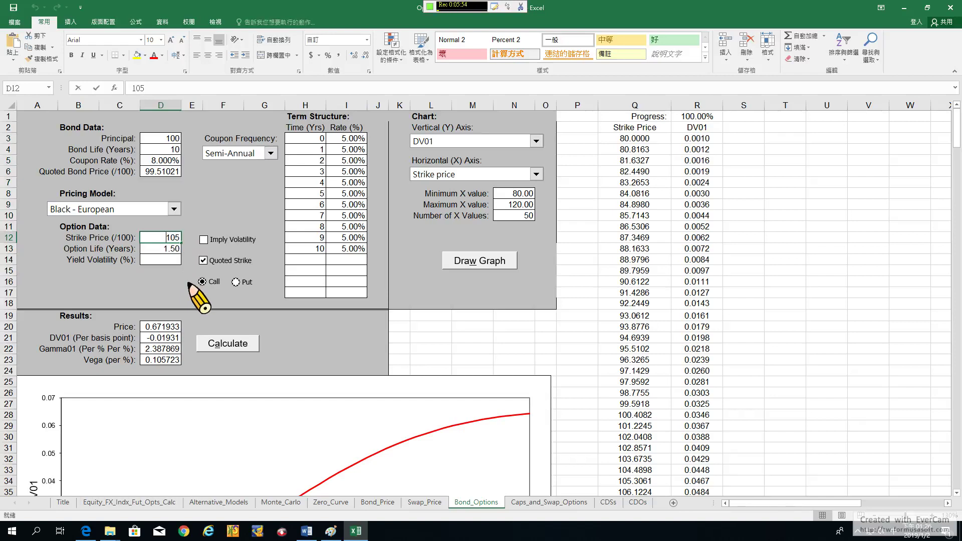
{"action": "type", "text": "115"}
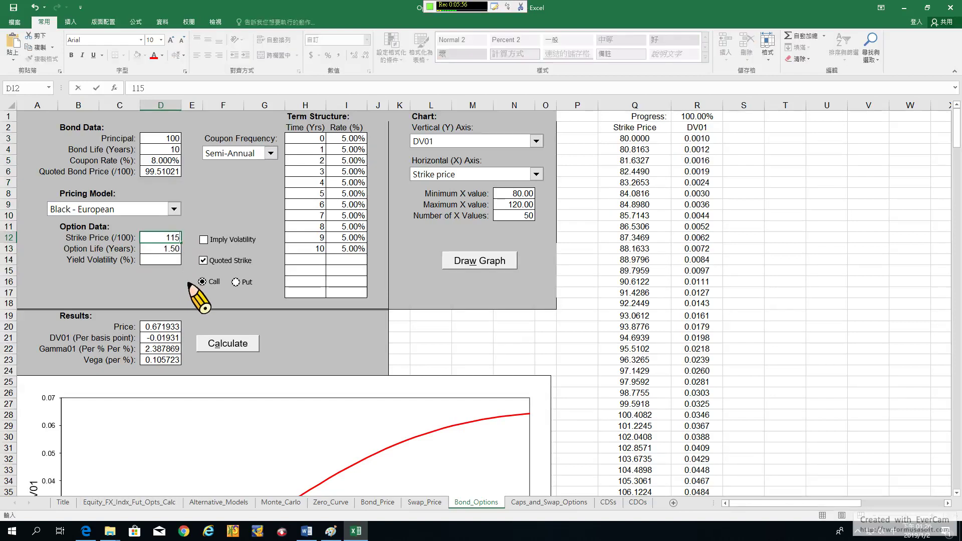
{"action": "key", "text": "Return"}
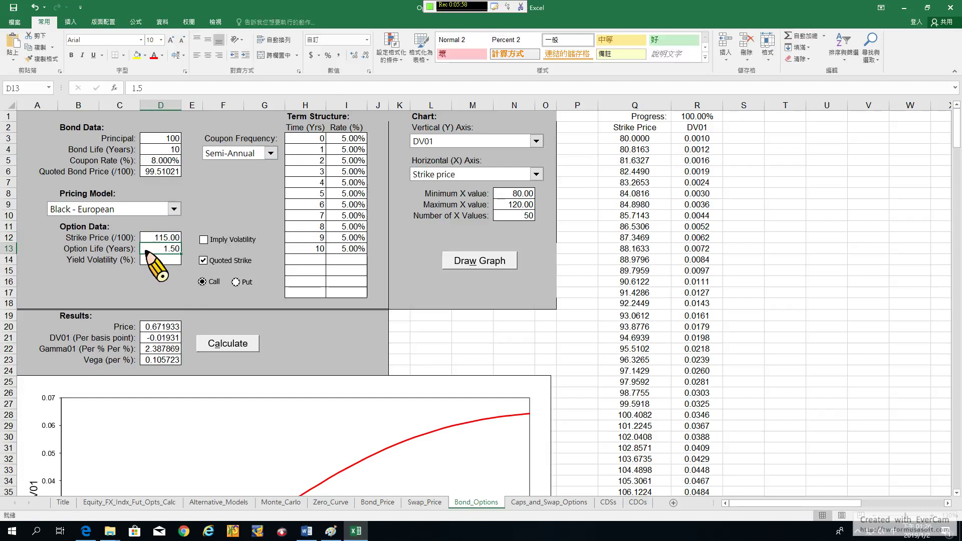
{"action": "type", "text": "2.25"}
{"action": "key", "text": "Return"}
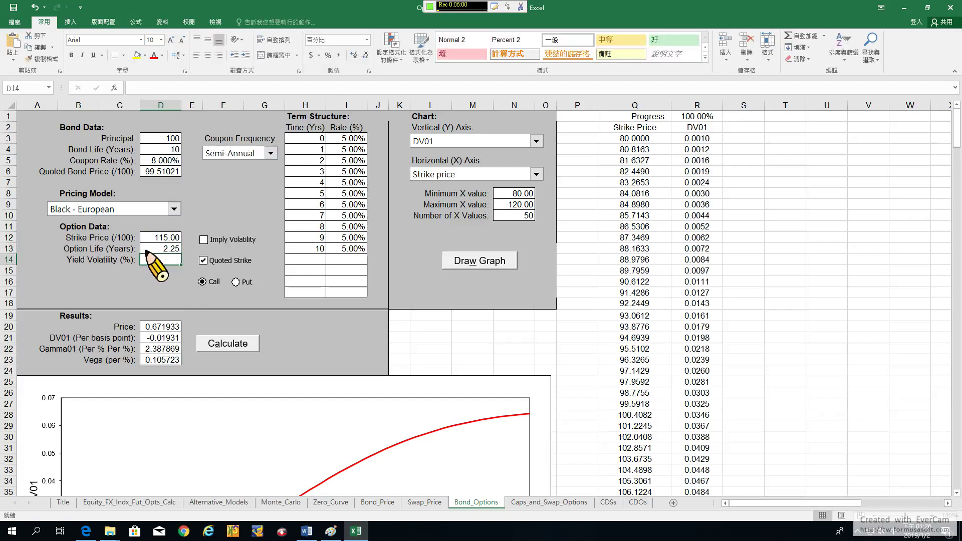
{"action": "left_click", "coordinate": [119, 261]}
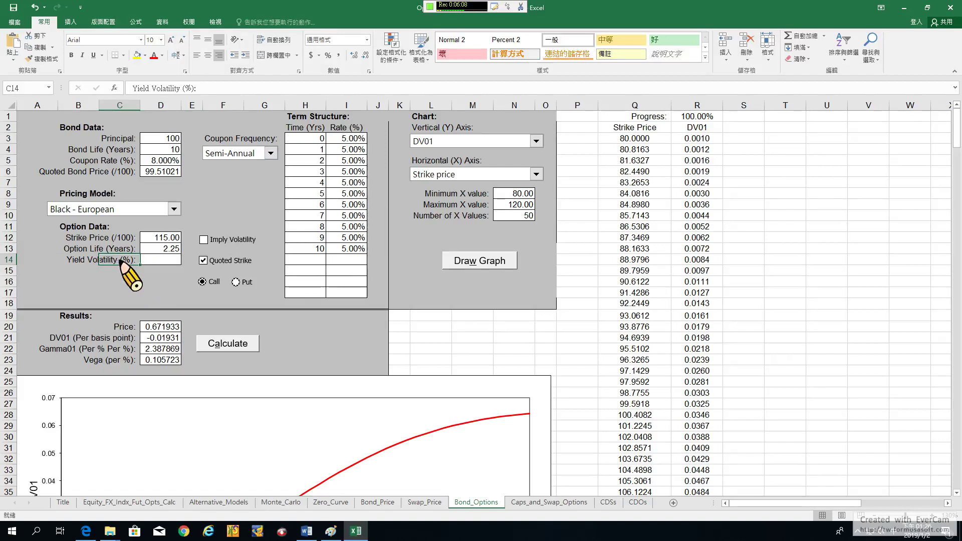
{"action": "type", "text": "20"}
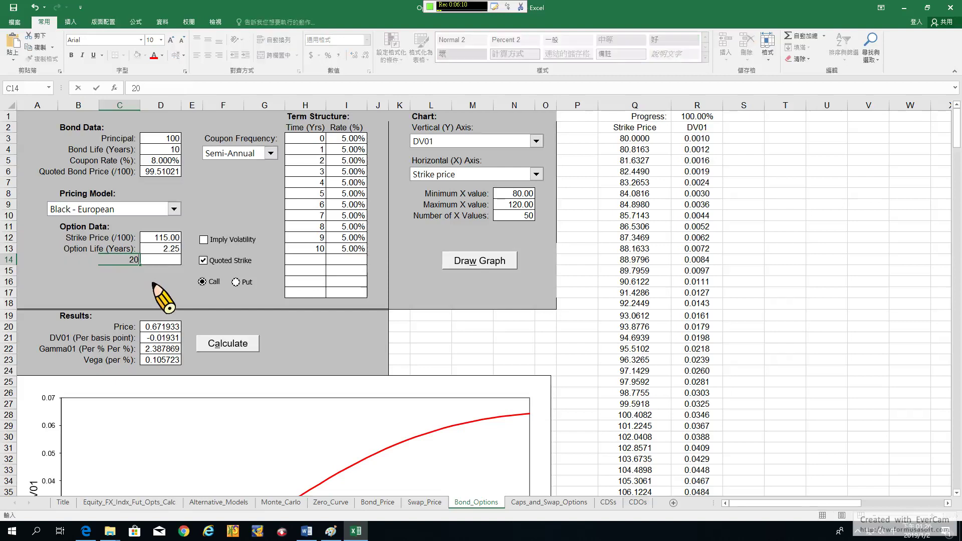
{"action": "key", "text": "Return"}
{"action": "key", "text": "ctrl+z"}
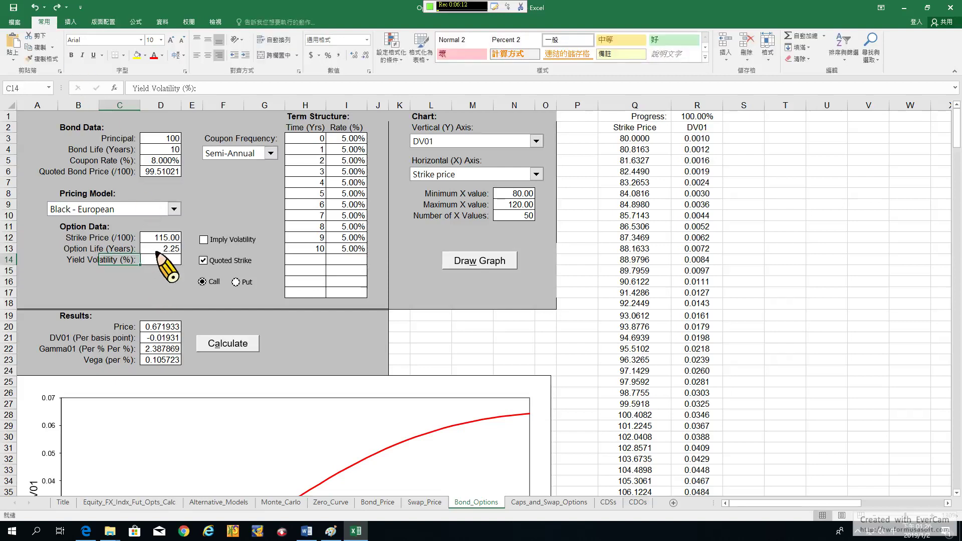
Set the option's yield volatility to 20%
{"action": "left_click", "coordinate": [162, 259]}
{"action": "type", "text": "20"}
{"action": "key", "text": "Return"}
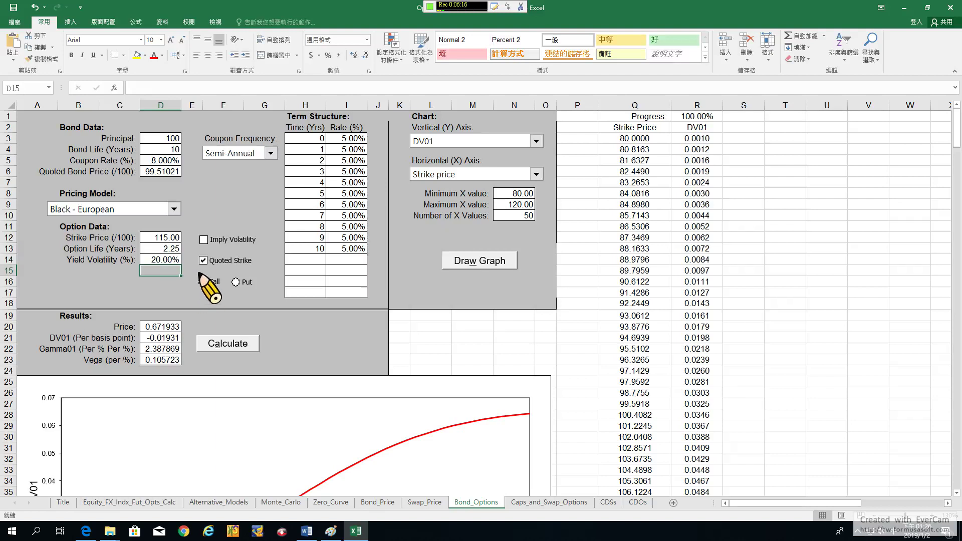
{"action": "left_click", "coordinate": [166, 259]}
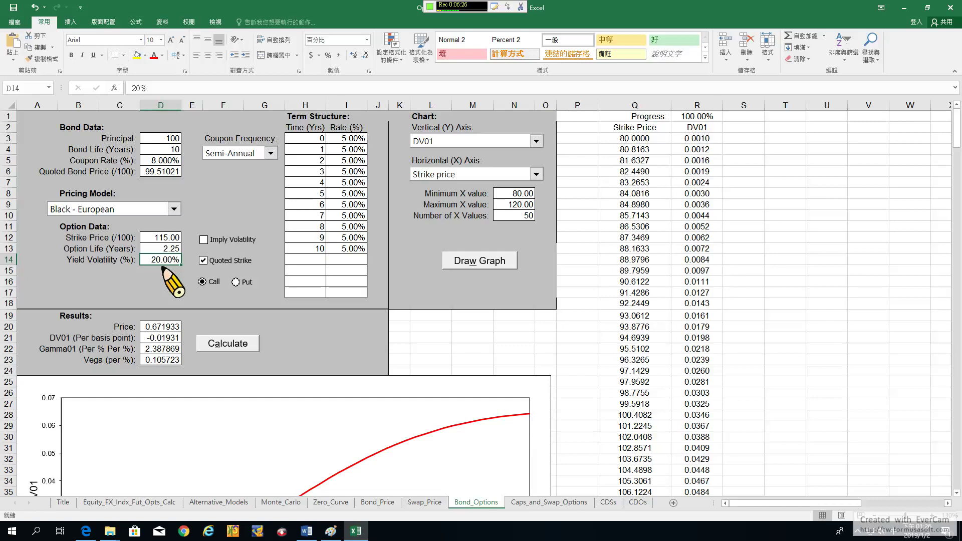
Fill the quoted bond price cell and the option price result cell with yellow
{"action": "left_click", "coordinate": [165, 172]}
{"action": "right_click", "coordinate": [168, 172]}
{"action": "left_click", "coordinate": [207, 157]}
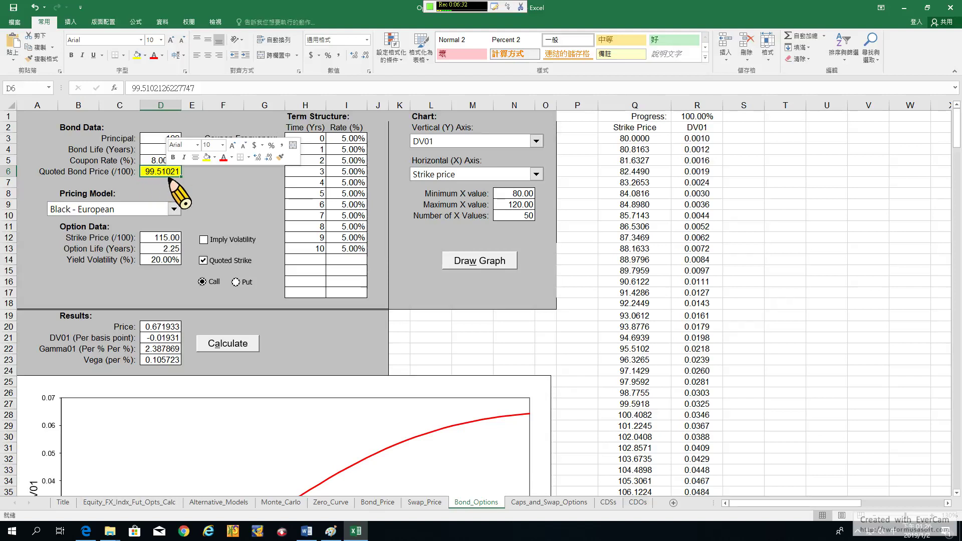
{"action": "left_click", "coordinate": [199, 183]}
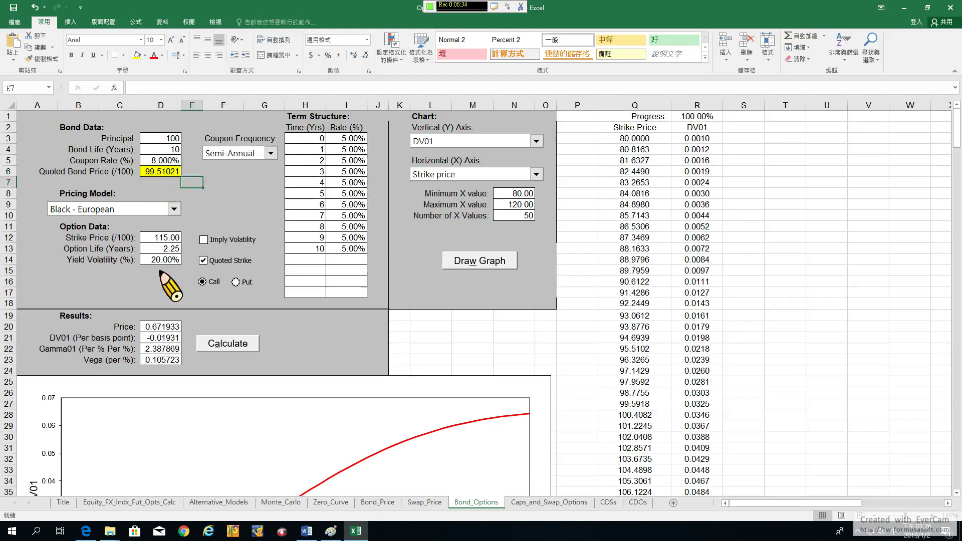
{"action": "left_click_drag", "start_coordinate": [159, 327], "coordinate": [160, 329]}
{"action": "right_click", "coordinate": [161, 329]}
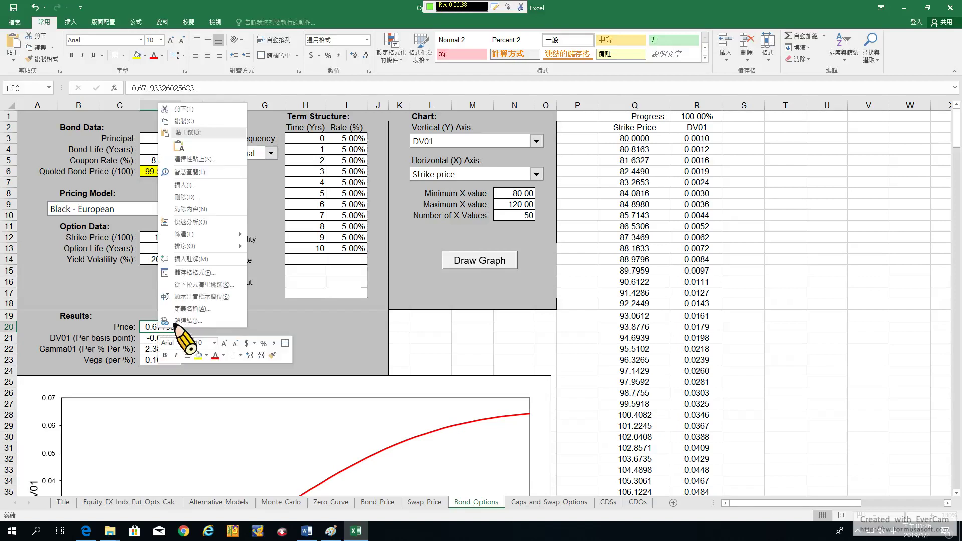
{"action": "left_click", "coordinate": [200, 355]}
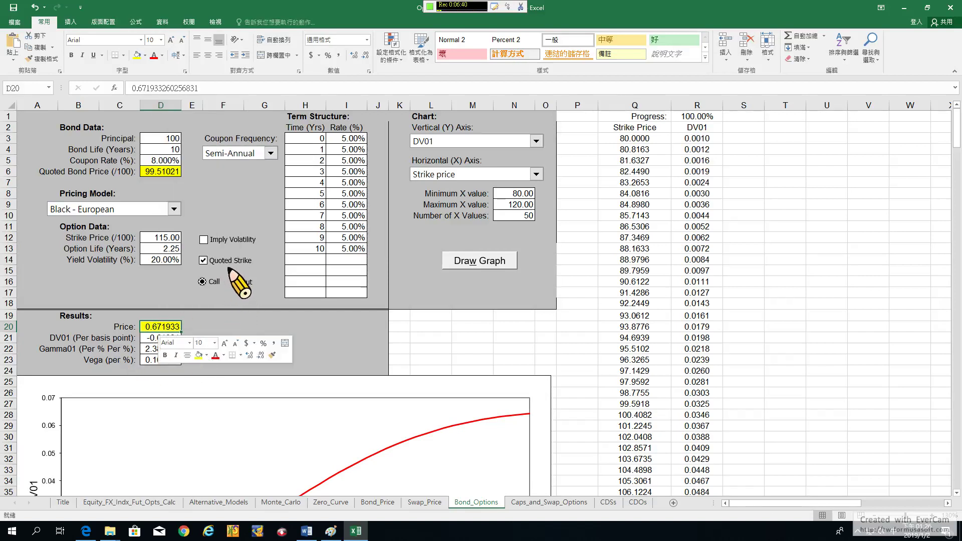
Set the option type to Put and calculate the bond option's results
{"action": "left_click", "coordinate": [236, 282]}
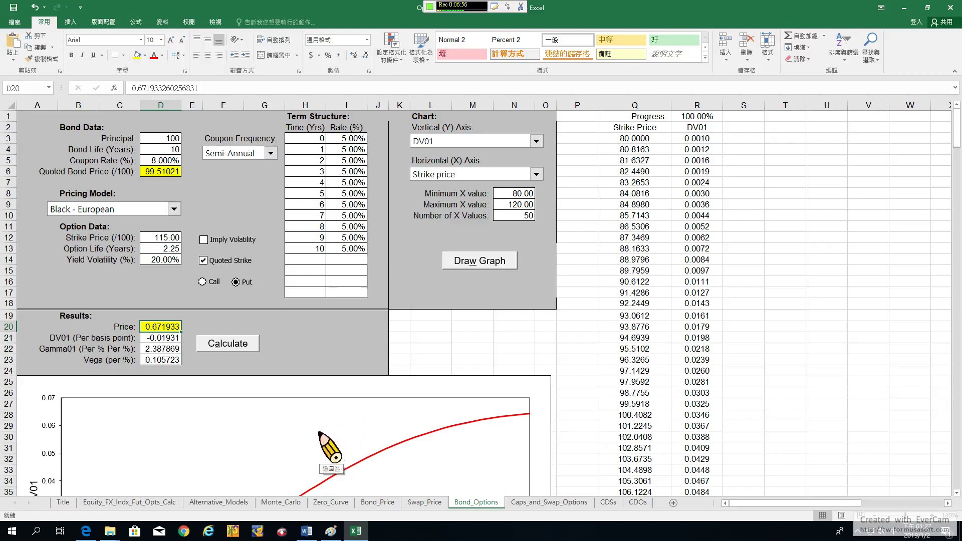
{"action": "left_click", "coordinate": [227, 345]}
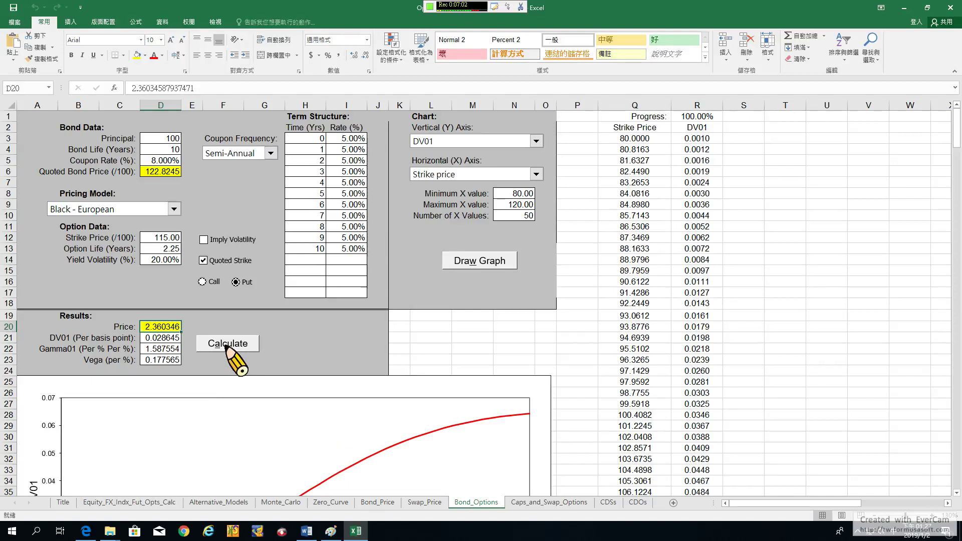
Switch to Paint, write "= 2.36" in black beside the circled put, and undo the stray dot beneath it
{"action": "left_click", "coordinate": [331, 532]}
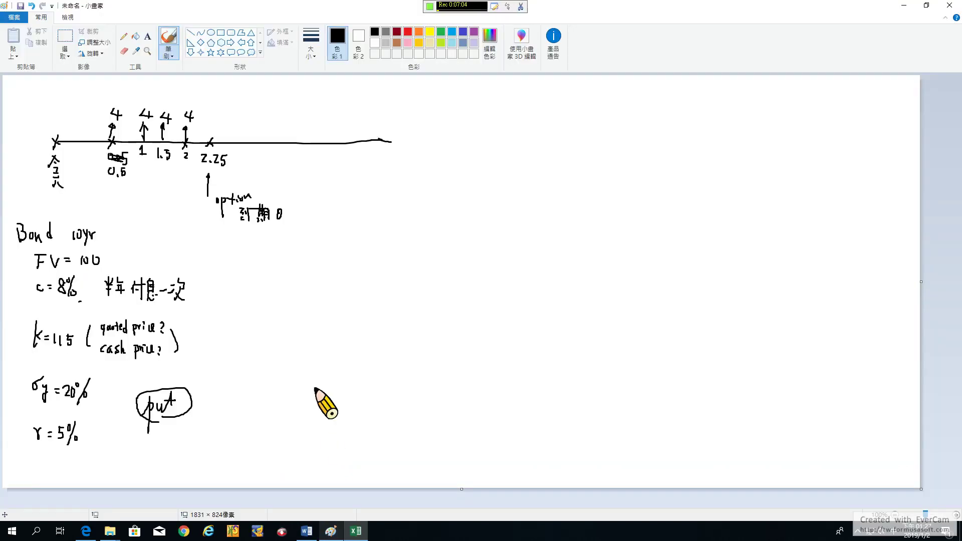
{"action": "mouse_move", "coordinate": [206, 398]}
{"action": "left_mouse_down"}
{"action": "mouse_move", "coordinate": [212, 406]}
{"action": "mouse_move", "coordinate": [233, 390]}
{"action": "left_mouse_up"}
{"action": "left_click", "coordinate": [243, 396]}
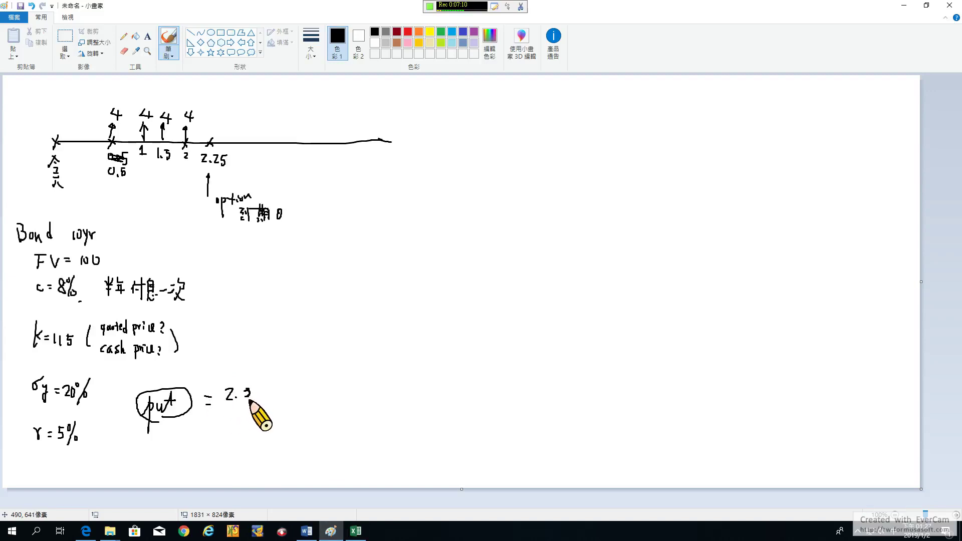
{"action": "left_click_drag", "start_coordinate": [248, 396], "coordinate": [255, 396]}
{"action": "left_click", "coordinate": [271, 419]}
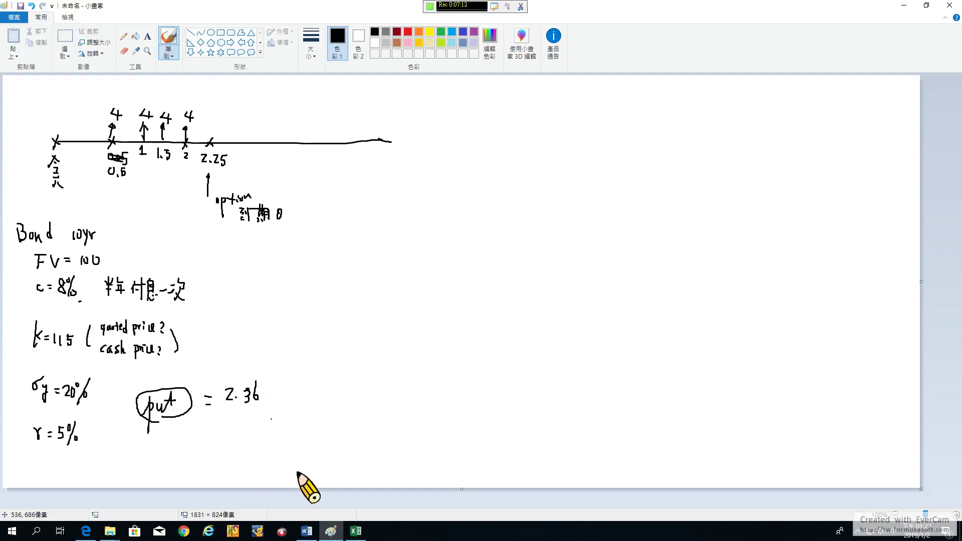
{"action": "key", "text": "ctrl+z"}
Check the option settings in Excel, then circle "quoted price?" in red in Paint with an arrow to 2.36
{"action": "left_click", "coordinate": [356, 531]}
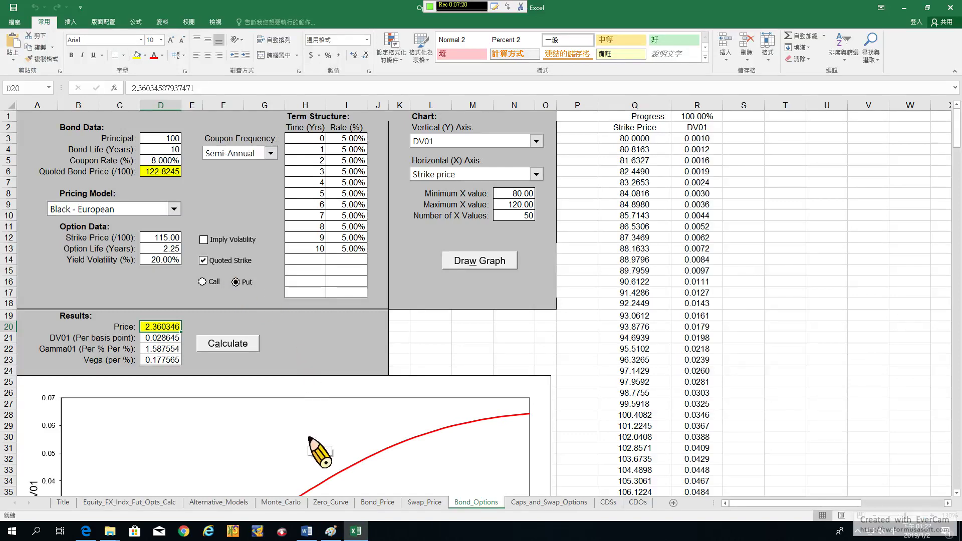
{"action": "left_click", "coordinate": [331, 531]}
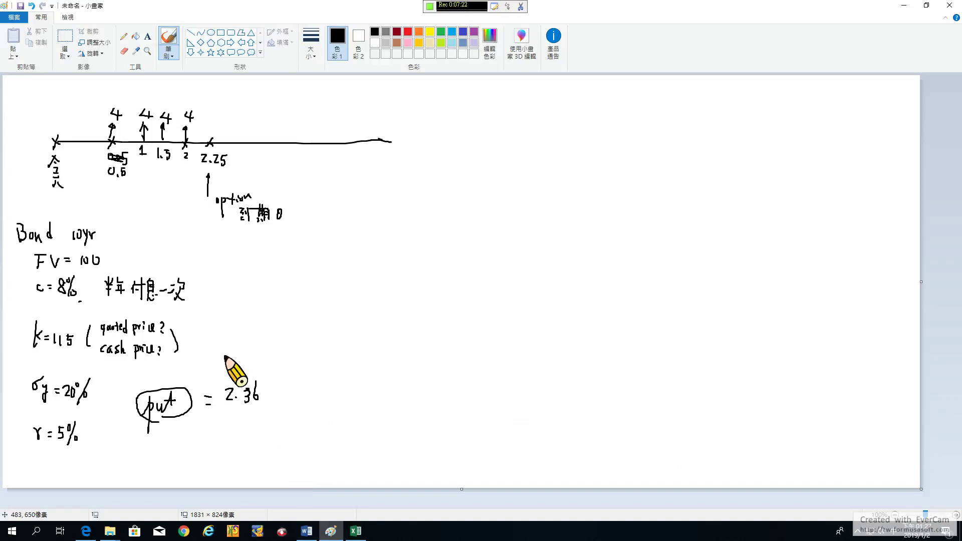
{"action": "left_click", "coordinate": [409, 32]}
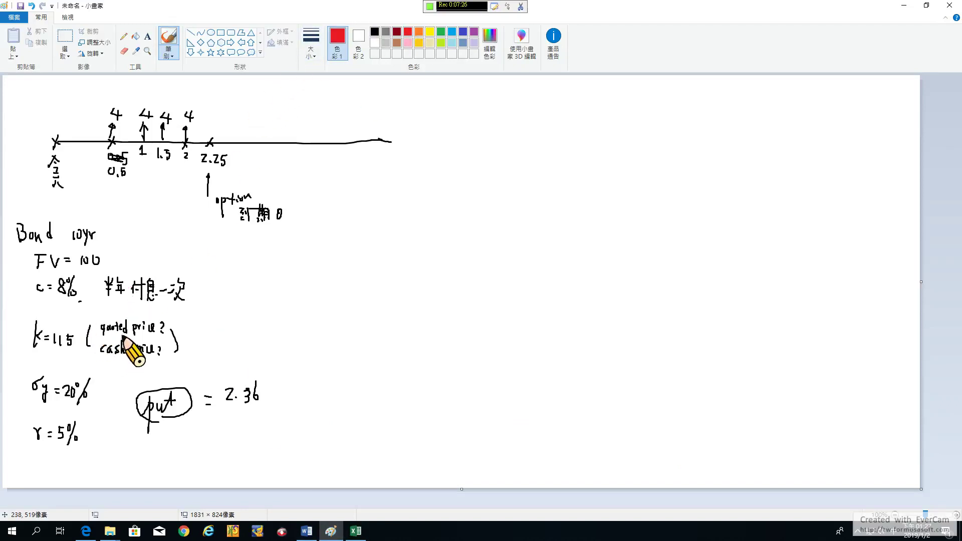
{"action": "mouse_move", "coordinate": [120, 335]}
{"action": "left_mouse_down"}
{"action": "mouse_move", "coordinate": [99, 335]}
{"action": "mouse_move", "coordinate": [95, 321]}
{"action": "mouse_move", "coordinate": [165, 325]}
{"action": "mouse_move", "coordinate": [125, 335]}
{"action": "mouse_move", "coordinate": [234, 340]}
{"action": "mouse_move", "coordinate": [242, 379]}
{"action": "left_mouse_up"}
Switch to Excel, turn off Quoted Strike and recalculate the bond option
{"action": "left_click", "coordinate": [356, 532]}
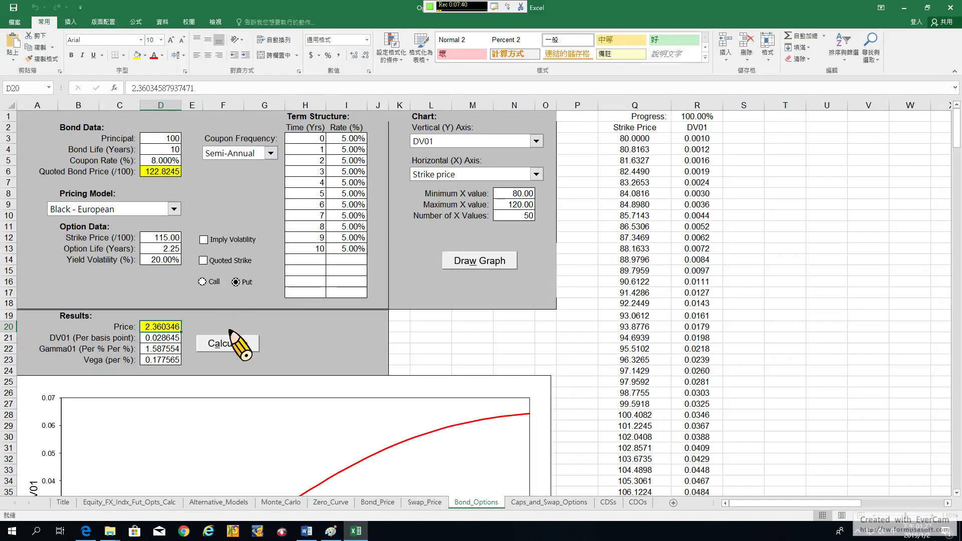
{"action": "left_click", "coordinate": [224, 348]}
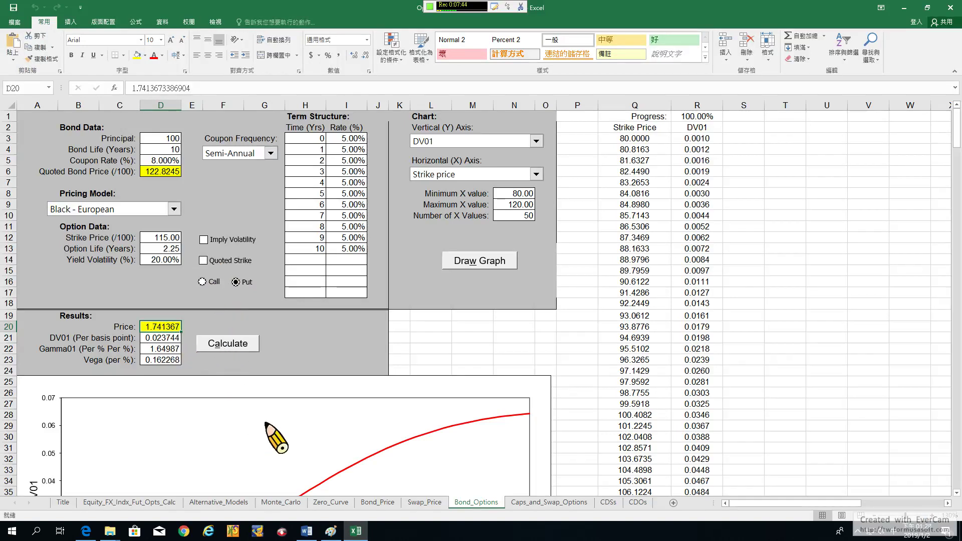
Back in Paint, write "= 1.74" in green below 2.36 and circle "cash price?" in green with an arrow to it
{"action": "left_click", "coordinate": [331, 531]}
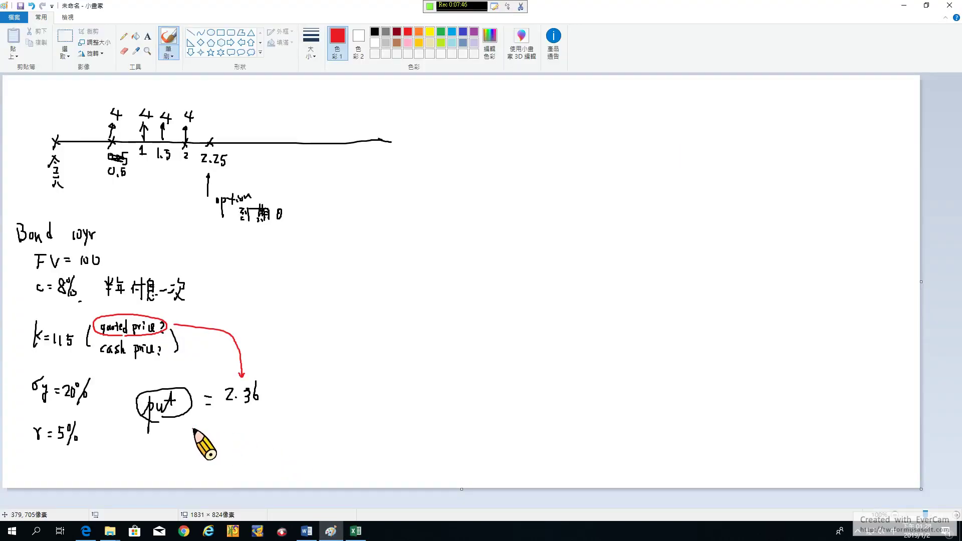
{"action": "left_click_drag", "start_coordinate": [201, 436], "coordinate": [209, 440]}
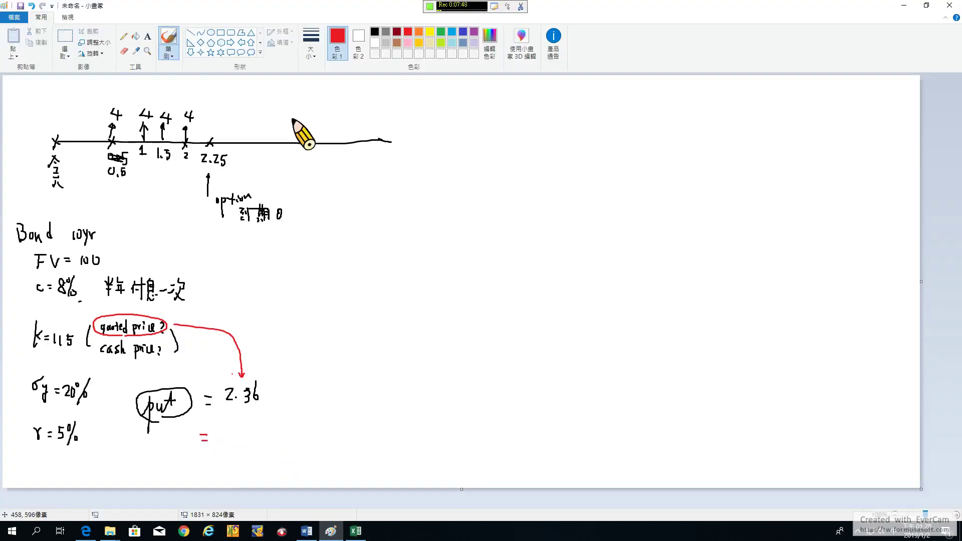
{"action": "left_click", "coordinate": [441, 32]}
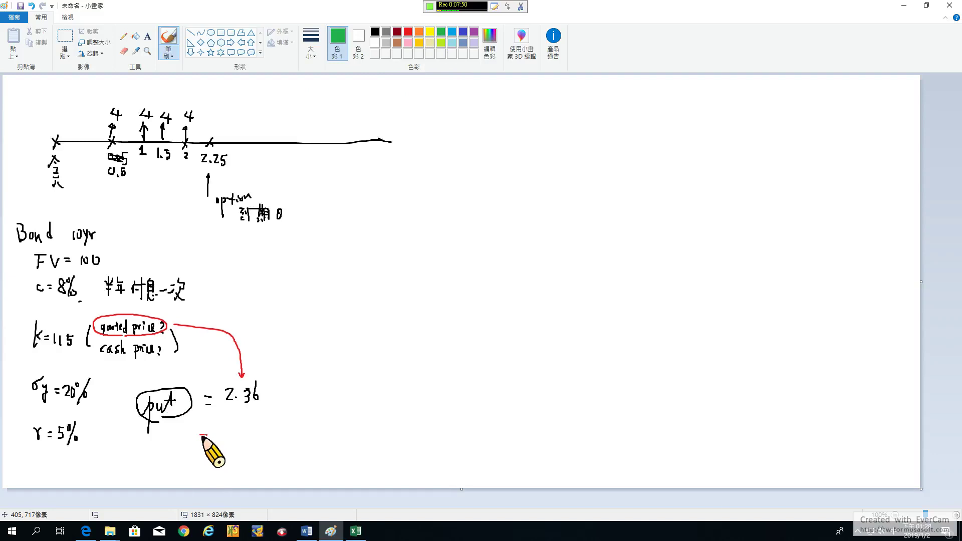
{"action": "mouse_move", "coordinate": [200, 437]}
{"action": "left_mouse_down"}
{"action": "mouse_move", "coordinate": [238, 430]}
{"action": "mouse_move", "coordinate": [234, 439]}
{"action": "mouse_move", "coordinate": [255, 434]}
{"action": "mouse_move", "coordinate": [249, 441]}
{"action": "left_mouse_up"}
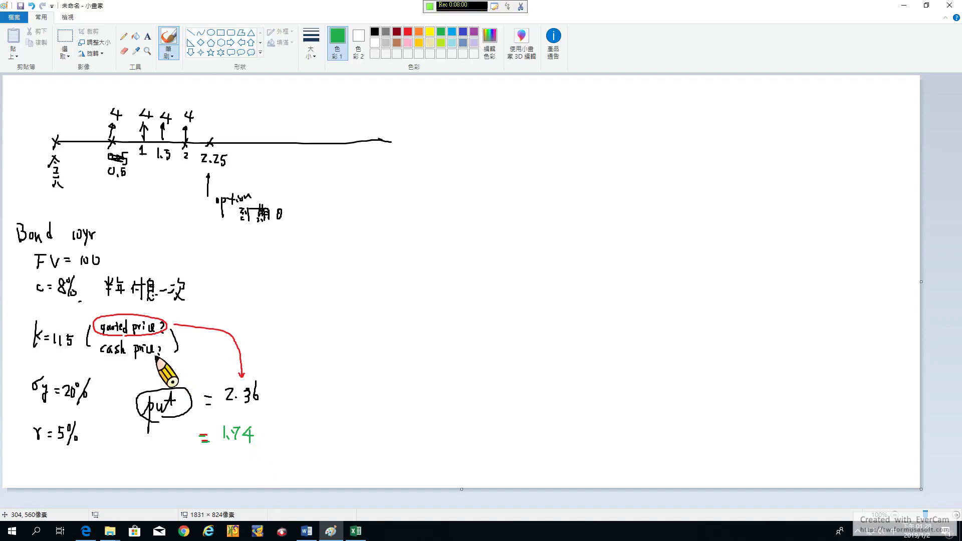
{"action": "mouse_move", "coordinate": [156, 358]}
{"action": "left_mouse_down"}
{"action": "mouse_move", "coordinate": [113, 363]}
{"action": "mouse_move", "coordinate": [93, 346]}
{"action": "mouse_move", "coordinate": [162, 355]}
{"action": "mouse_move", "coordinate": [113, 370]}
{"action": "mouse_move", "coordinate": [203, 351]}
{"action": "mouse_move", "coordinate": [268, 405]}
{"action": "mouse_move", "coordinate": [256, 420]}
{"action": "left_mouse_up"}
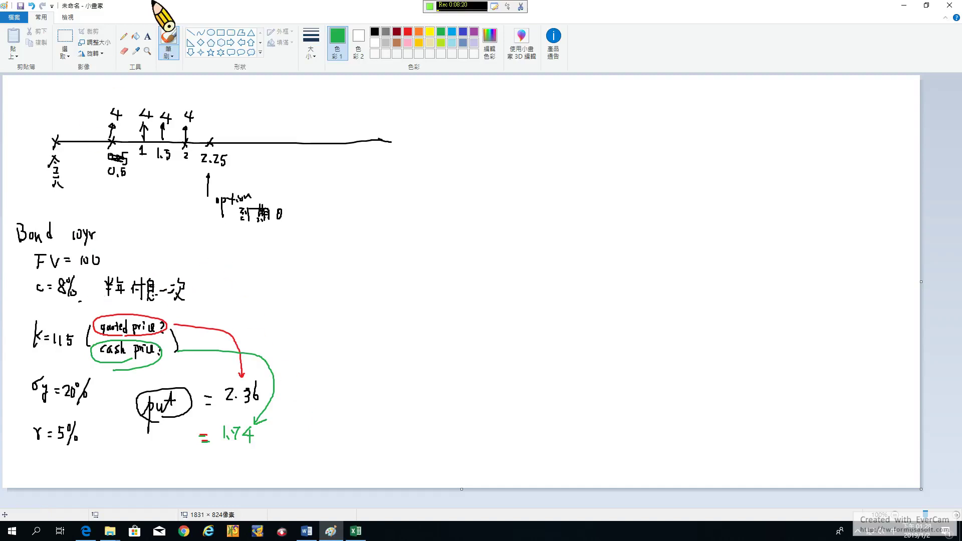
Write "代入公式 K = 115 + 2 = 117" in red above the quoted-price arrow and underline 2.36 in red
{"action": "left_click", "coordinate": [408, 32]}
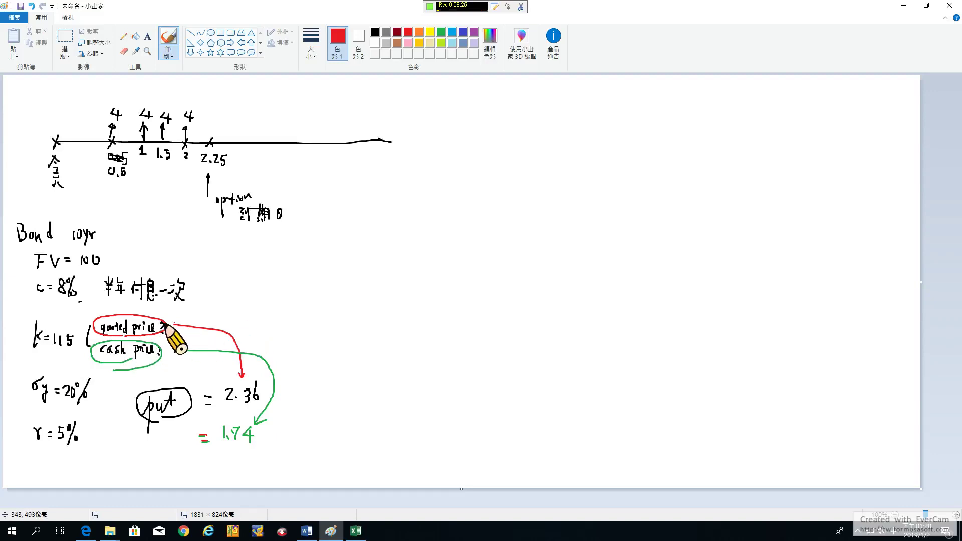
{"action": "left_click", "coordinate": [178, 301]}
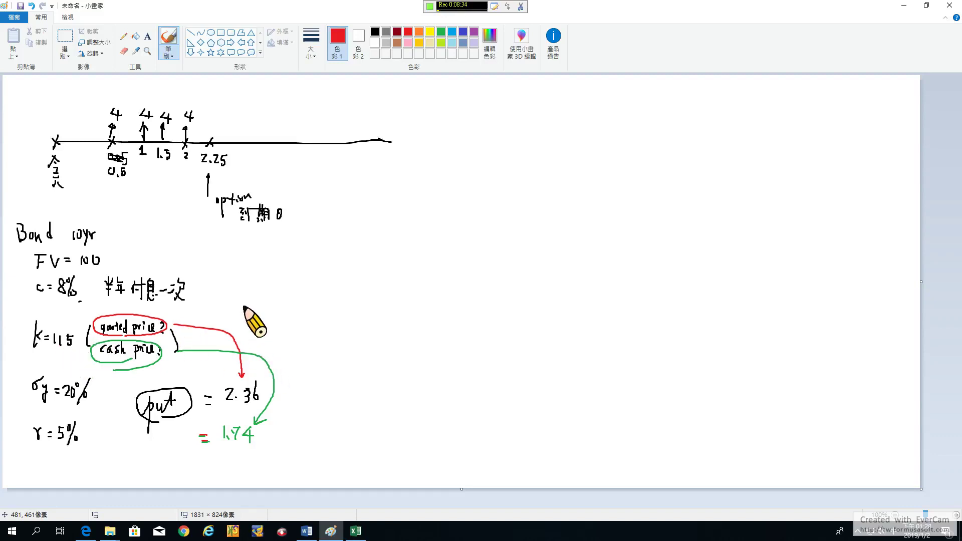
{"action": "mouse_move", "coordinate": [243, 307]}
{"action": "left_mouse_down"}
{"action": "mouse_move", "coordinate": [242, 325]}
{"action": "mouse_move", "coordinate": [259, 315]}
{"action": "left_mouse_up"}
{"action": "left_click_drag", "start_coordinate": [253, 321], "coordinate": [268, 324]}
{"action": "left_click_drag", "start_coordinate": [275, 312], "coordinate": [294, 327]}
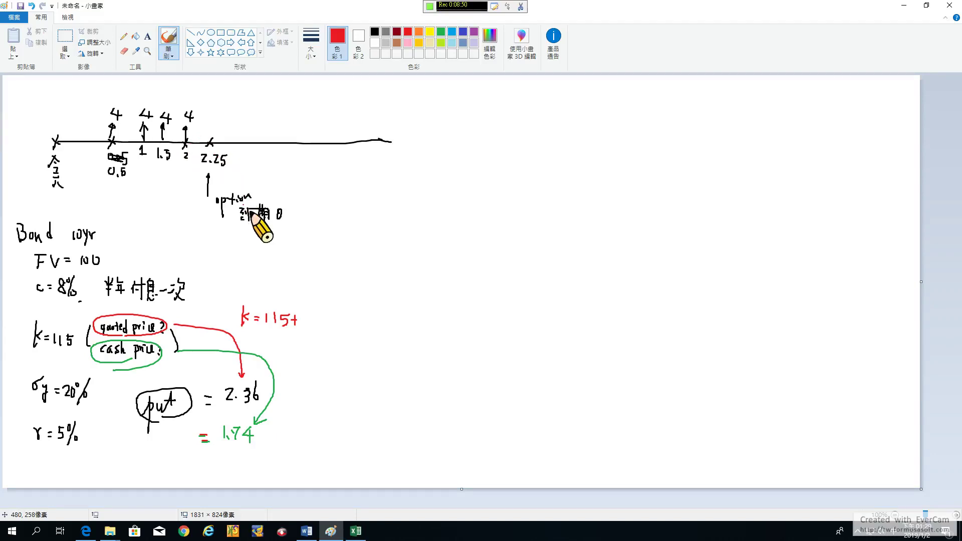
{"action": "mouse_move", "coordinate": [303, 314]}
{"action": "left_mouse_down"}
{"action": "mouse_move", "coordinate": [312, 326]}
{"action": "mouse_move", "coordinate": [326, 321]}
{"action": "left_mouse_up"}
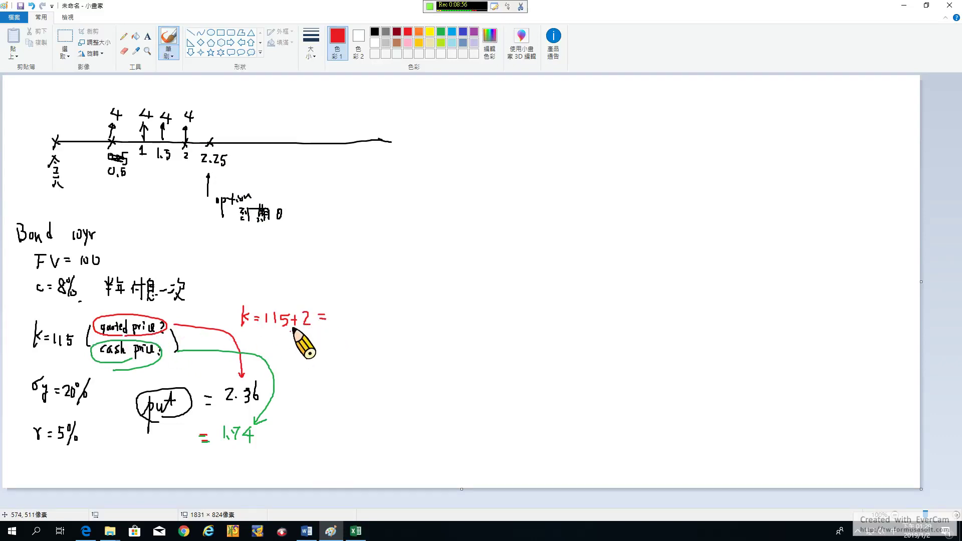
{"action": "mouse_move", "coordinate": [256, 279]}
{"action": "left_mouse_down"}
{"action": "mouse_move", "coordinate": [247, 290]}
{"action": "mouse_move", "coordinate": [260, 281]}
{"action": "mouse_move", "coordinate": [294, 298]}
{"action": "mouse_move", "coordinate": [300, 291]}
{"action": "mouse_move", "coordinate": [304, 298]}
{"action": "mouse_move", "coordinate": [303, 284]}
{"action": "left_mouse_up"}
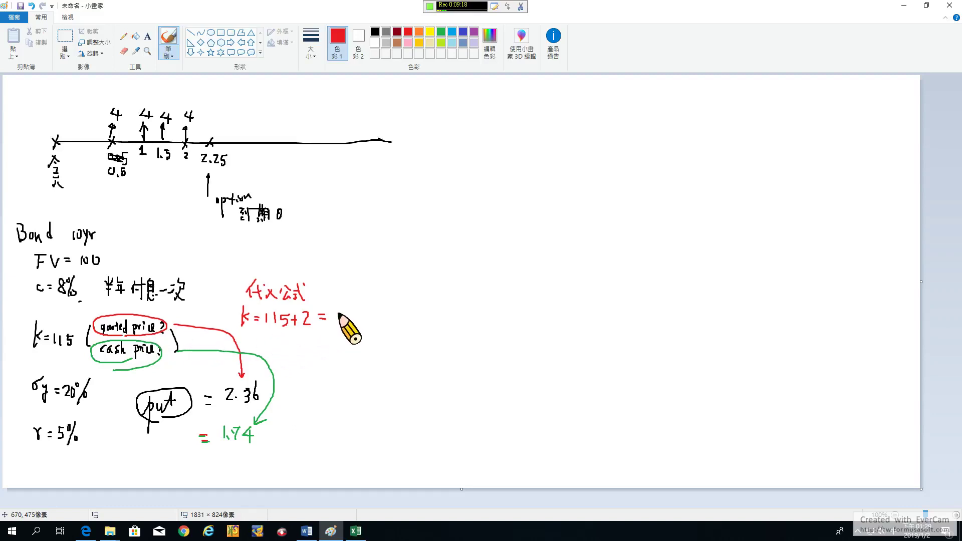
{"action": "left_click_drag", "start_coordinate": [336, 313], "coordinate": [353, 328]}
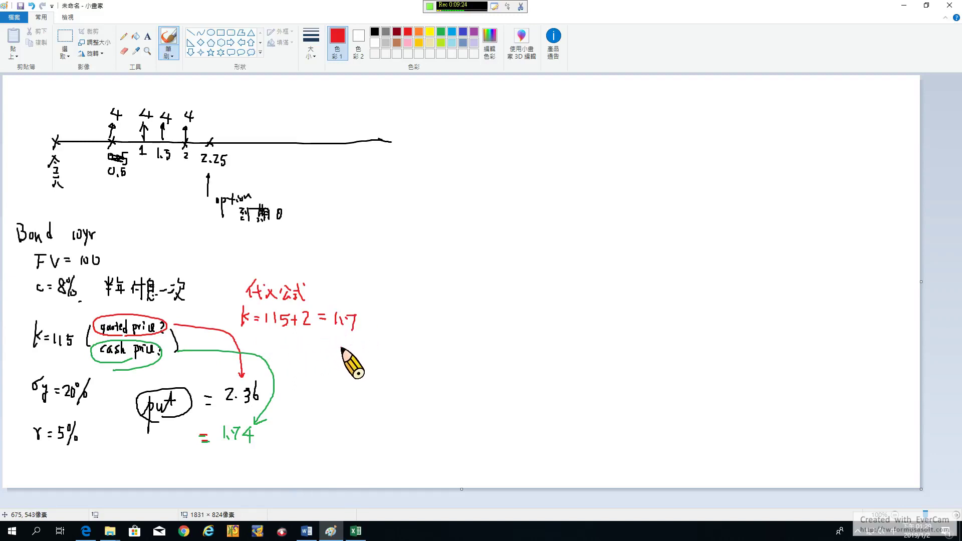
{"action": "left_click", "coordinate": [226, 407]}
{"action": "left_click_drag", "start_coordinate": [226, 405], "coordinate": [258, 405]}
Underline "cash price" in green and write "代入公式 K = 115" in green below 1.74
{"action": "left_click", "coordinate": [441, 32]}
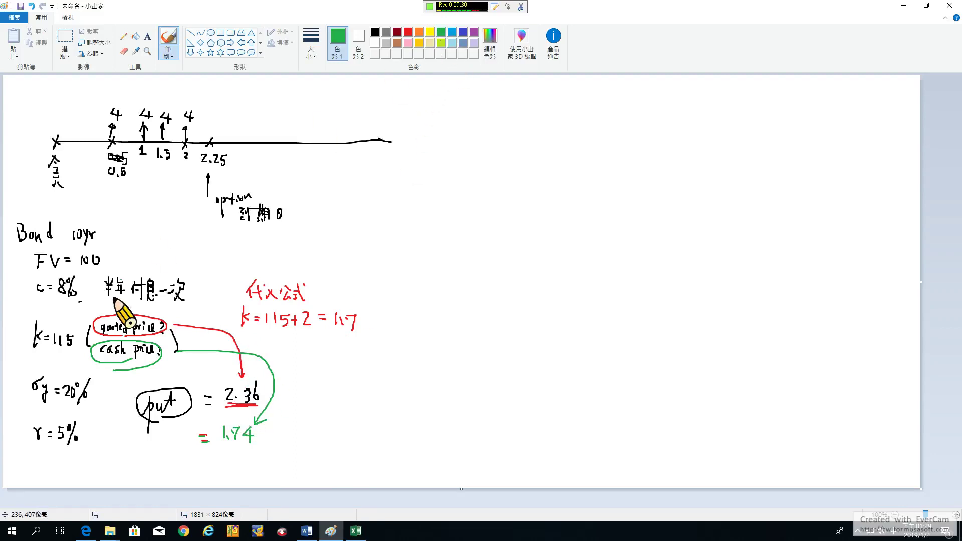
{"action": "left_click_drag", "start_coordinate": [98, 360], "coordinate": [150, 361]}
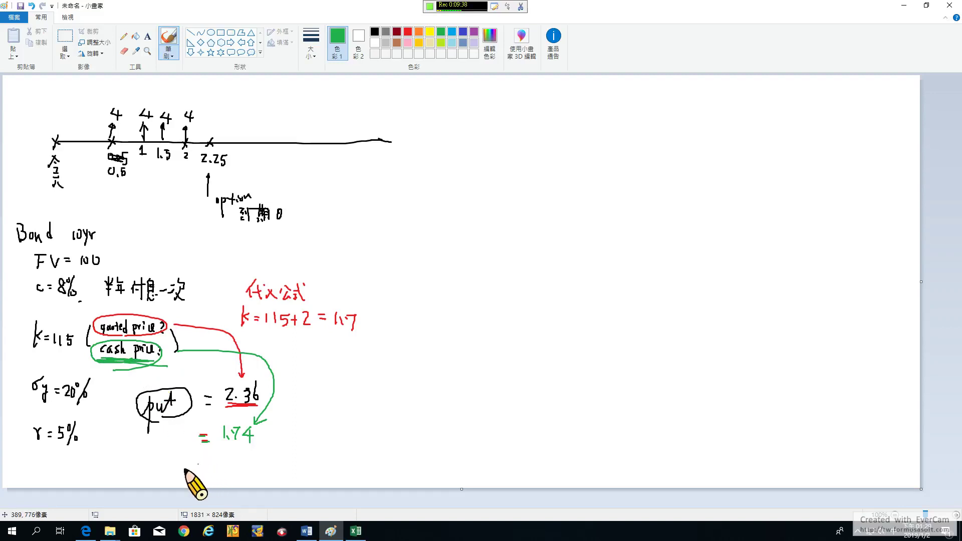
{"action": "mouse_move", "coordinate": [199, 467]}
{"action": "left_mouse_down"}
{"action": "mouse_move", "coordinate": [233, 473]}
{"action": "mouse_move", "coordinate": [258, 464]}
{"action": "mouse_move", "coordinate": [293, 469]}
{"action": "mouse_move", "coordinate": [290, 479]}
{"action": "left_mouse_up"}
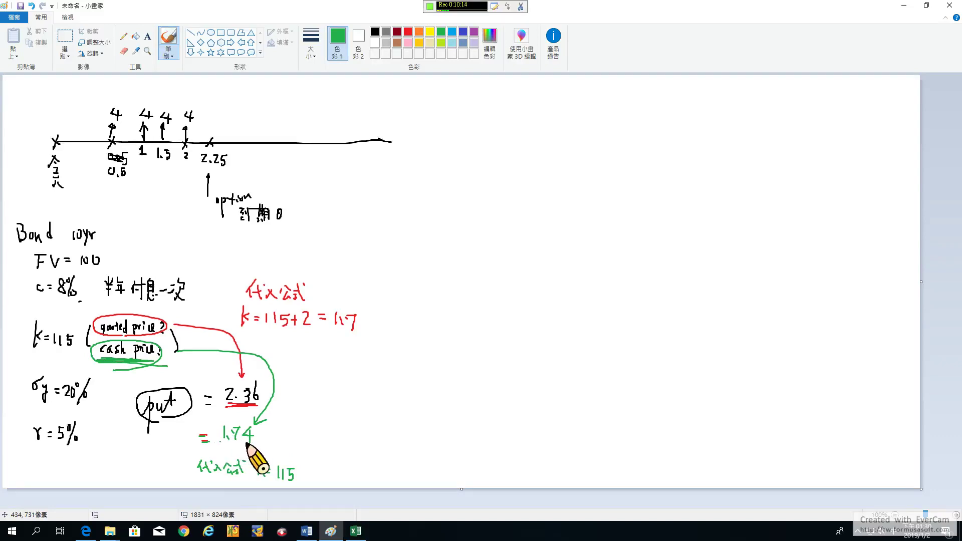
Draw a black vertical divider beside the notes, then check the quoted bond price in Excel and return to Paint
{"action": "left_click", "coordinate": [375, 31]}
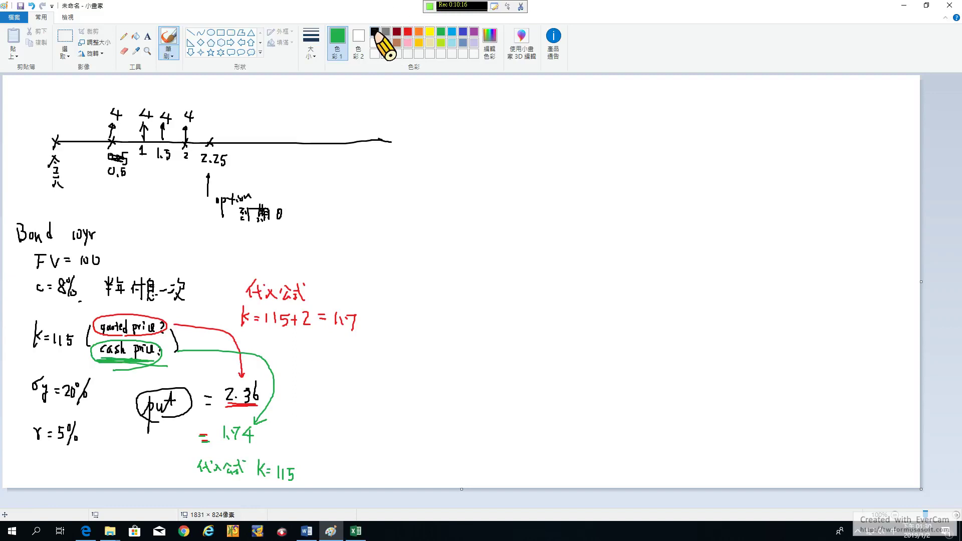
{"action": "left_click_drag", "start_coordinate": [369, 82], "coordinate": [369, 477]}
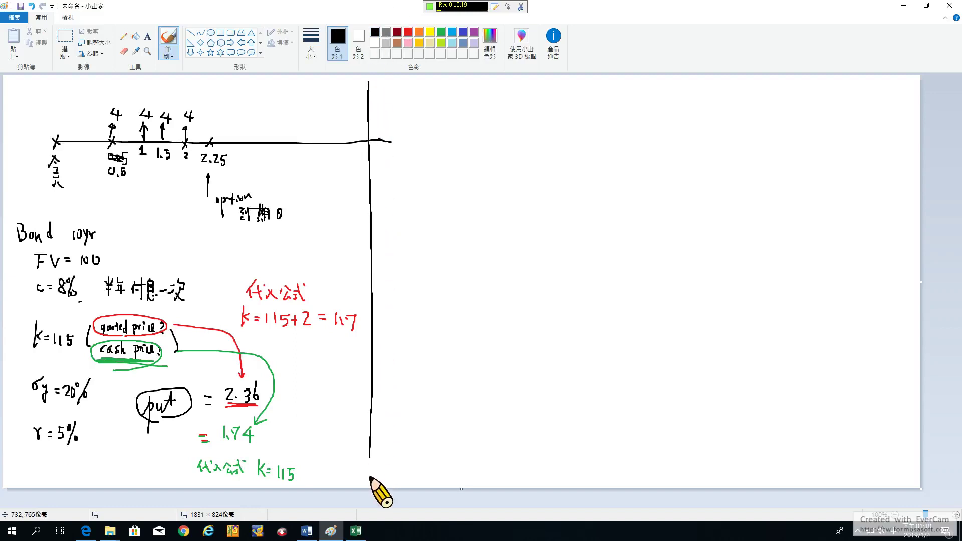
{"action": "left_click", "coordinate": [355, 531]}
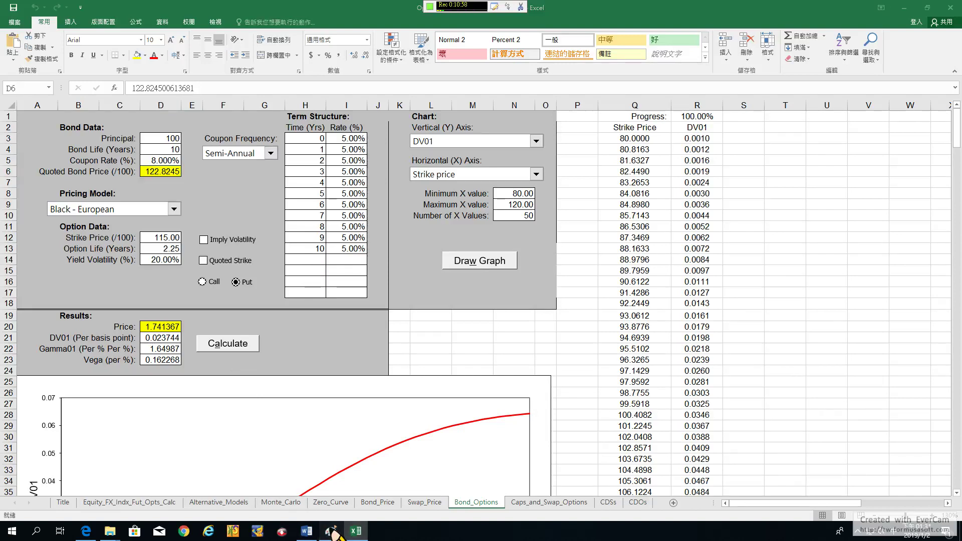
{"action": "left_click", "coordinate": [328, 530]}
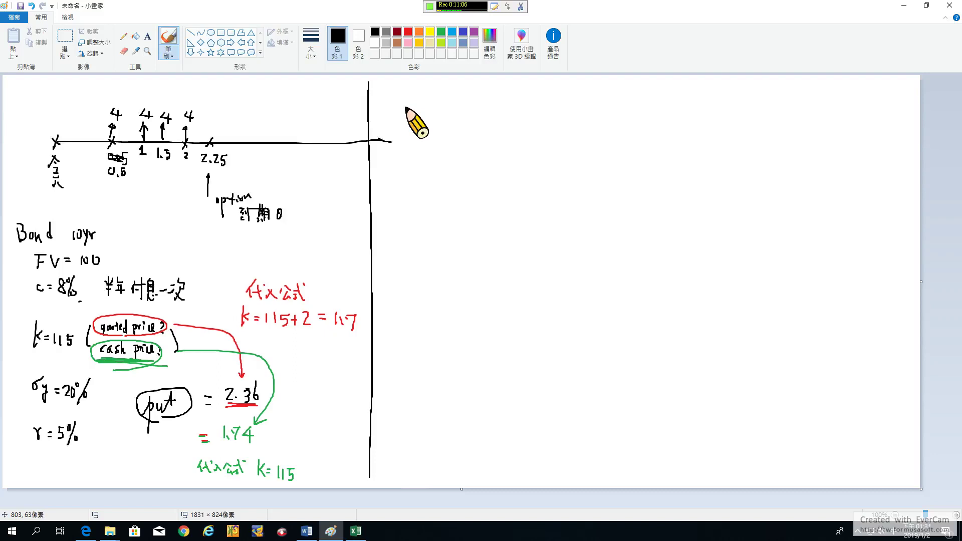
Write Black's put formula p = e^(-rT)[K N(-d2) - F0 N(-d1)] in black to the right of the divider
{"action": "mouse_move", "coordinate": [408, 133]}
{"action": "left_mouse_down"}
{"action": "mouse_move", "coordinate": [408, 108]}
{"action": "mouse_move", "coordinate": [410, 117]}
{"action": "mouse_move", "coordinate": [426, 113]}
{"action": "left_mouse_up"}
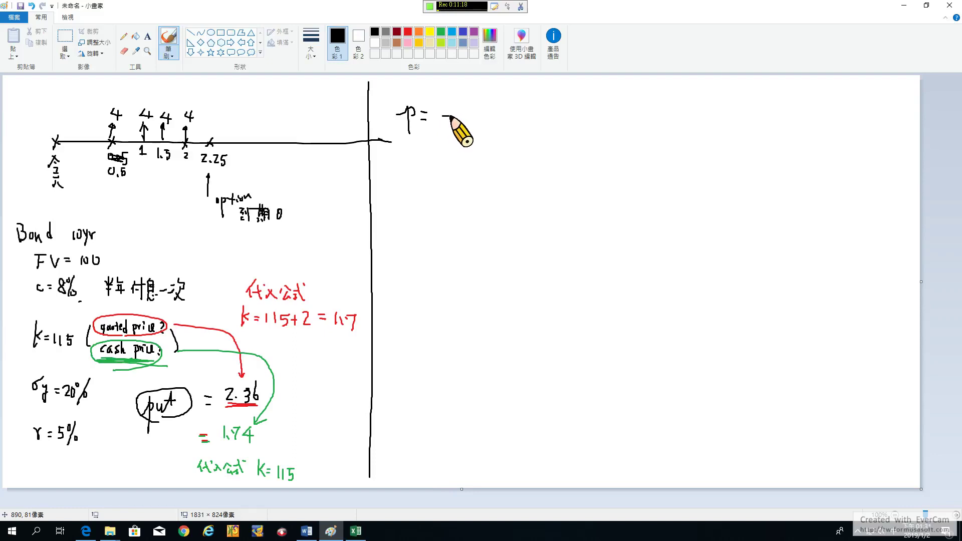
{"action": "mouse_move", "coordinate": [443, 116]}
{"action": "left_mouse_down"}
{"action": "mouse_move", "coordinate": [452, 123]}
{"action": "mouse_move", "coordinate": [458, 106]}
{"action": "mouse_move", "coordinate": [486, 99]}
{"action": "mouse_move", "coordinate": [485, 125]}
{"action": "mouse_move", "coordinate": [506, 111]}
{"action": "mouse_move", "coordinate": [510, 123]}
{"action": "mouse_move", "coordinate": [527, 111]}
{"action": "mouse_move", "coordinate": [532, 123]}
{"action": "mouse_move", "coordinate": [549, 124]}
{"action": "left_mouse_up"}
{"action": "left_click", "coordinate": [500, 115]}
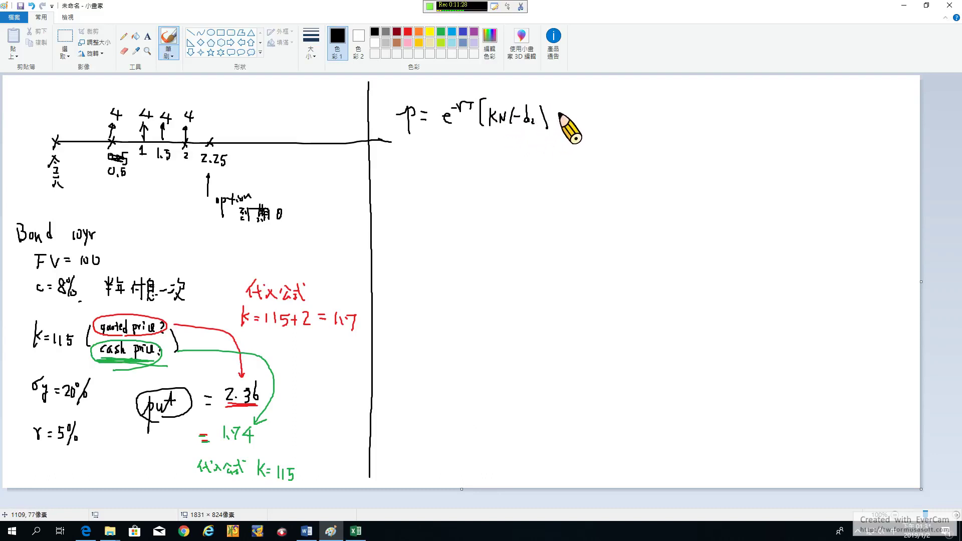
{"action": "left_click", "coordinate": [32, 6]}
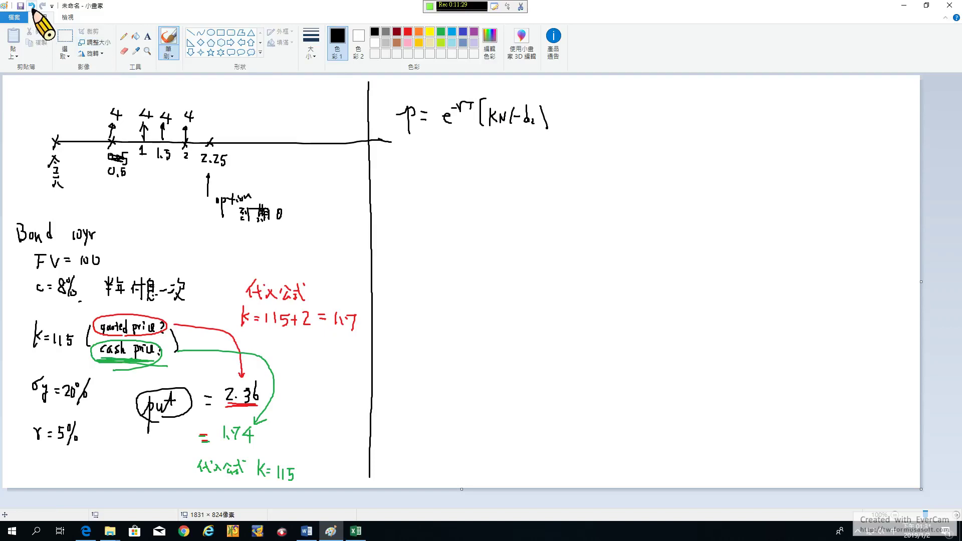
{"action": "mouse_move", "coordinate": [539, 108]}
{"action": "left_mouse_down"}
{"action": "mouse_move", "coordinate": [540, 124]}
{"action": "mouse_move", "coordinate": [573, 106]}
{"action": "mouse_move", "coordinate": [567, 123]}
{"action": "mouse_move", "coordinate": [593, 109]}
{"action": "mouse_move", "coordinate": [599, 124]}
{"action": "mouse_move", "coordinate": [637, 120]}
{"action": "mouse_move", "coordinate": [637, 133]}
{"action": "left_mouse_up"}
{"action": "left_click", "coordinate": [548, 117]}
{"action": "left_click", "coordinate": [602, 107]}
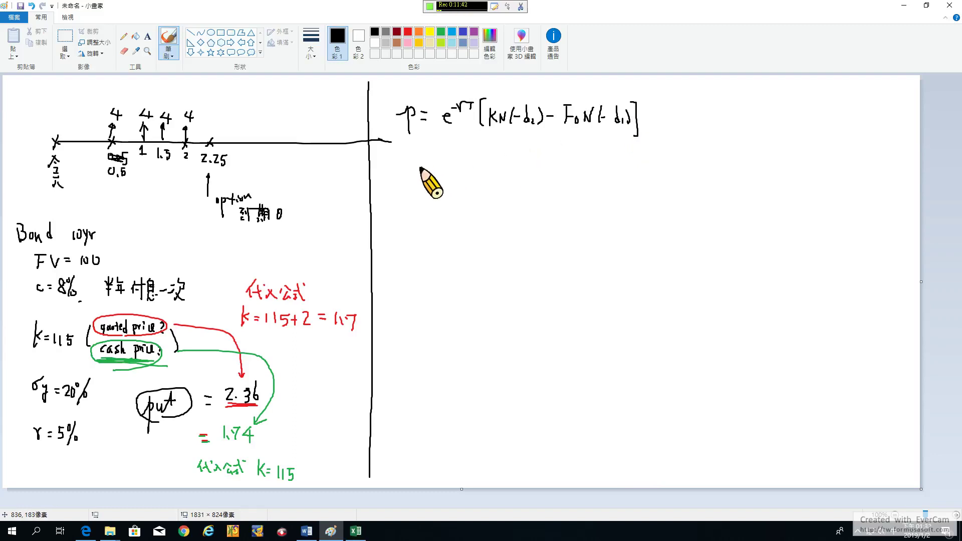
Write d1 = (ln(F0/K) + 1/2 σ²T) / (σ√T) and d2 = d1 - σ√T below the put formula
{"action": "left_click_drag", "start_coordinate": [420, 167], "coordinate": [419, 198]}
{"action": "mouse_move", "coordinate": [427, 192]}
{"action": "left_mouse_down"}
{"action": "mouse_move", "coordinate": [427, 201]}
{"action": "mouse_move", "coordinate": [438, 186]}
{"action": "mouse_move", "coordinate": [469, 186]}
{"action": "mouse_move", "coordinate": [489, 172]}
{"action": "mouse_move", "coordinate": [484, 190]}
{"action": "mouse_move", "coordinate": [495, 193]}
{"action": "left_mouse_up"}
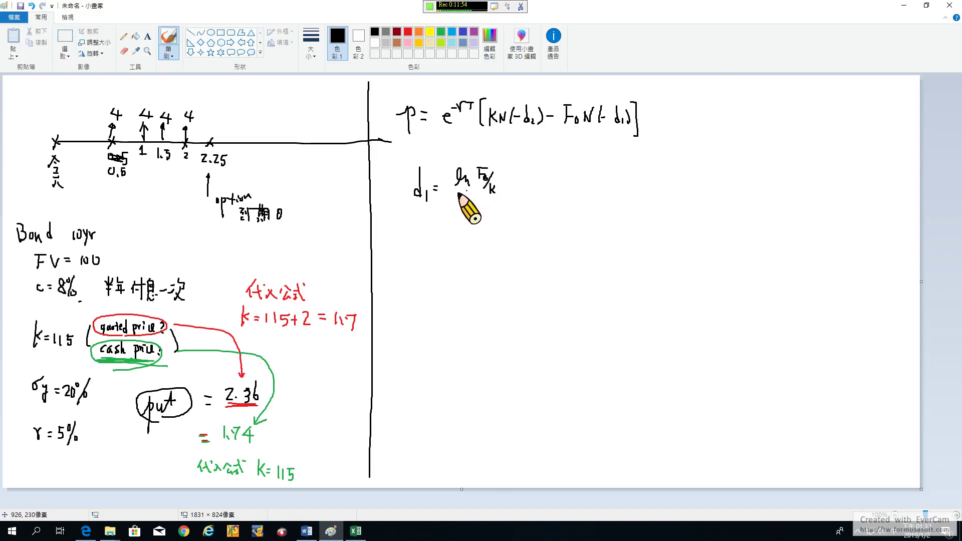
{"action": "left_click_drag", "start_coordinate": [455, 193], "coordinate": [498, 196]}
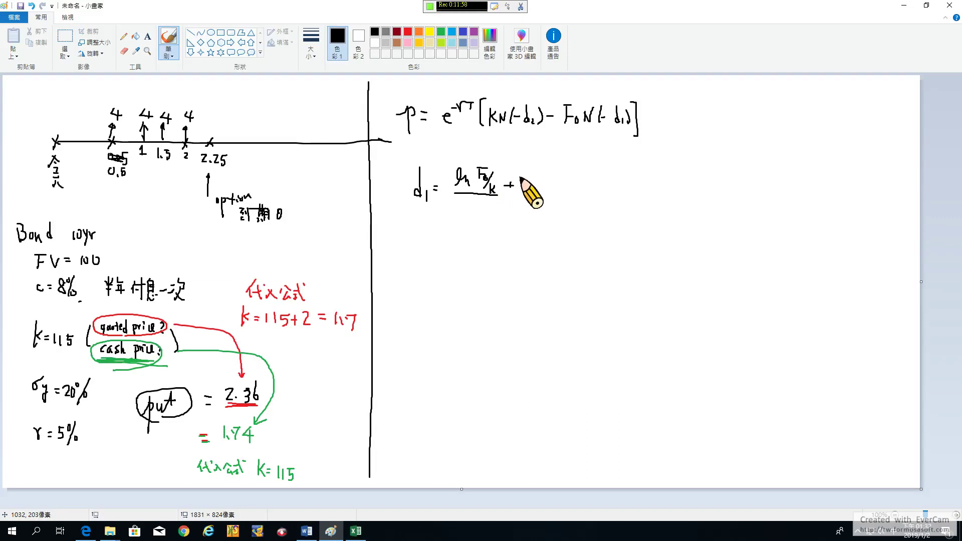
{"action": "left_click_drag", "start_coordinate": [520, 176], "coordinate": [520, 181]}
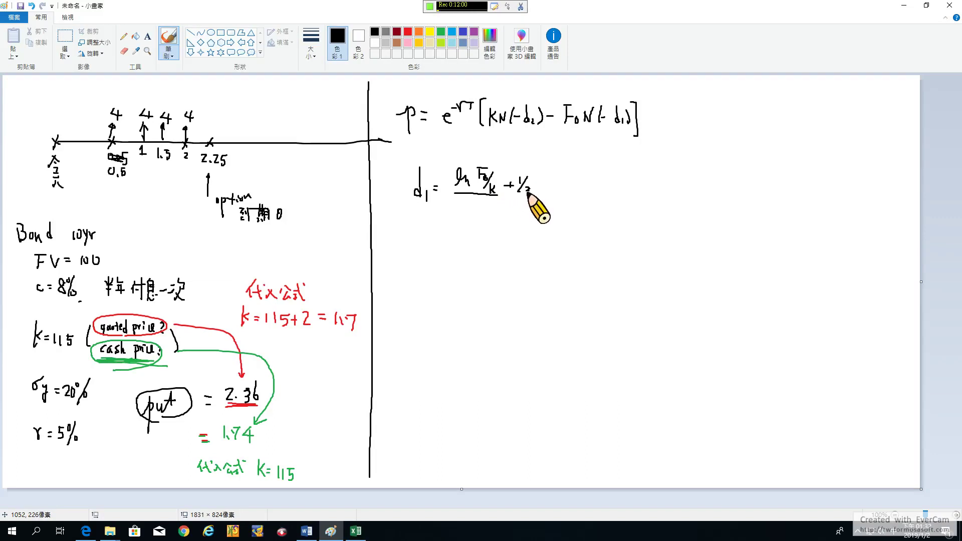
{"action": "mouse_move", "coordinate": [538, 182]}
{"action": "left_mouse_down"}
{"action": "mouse_move", "coordinate": [560, 181]}
{"action": "mouse_move", "coordinate": [563, 197]}
{"action": "left_mouse_up"}
{"action": "mouse_move", "coordinate": [505, 207]}
{"action": "left_mouse_down"}
{"action": "mouse_move", "coordinate": [500, 214]}
{"action": "mouse_move", "coordinate": [524, 210]}
{"action": "left_mouse_up"}
{"action": "left_click_drag", "start_coordinate": [520, 210], "coordinate": [520, 219]}
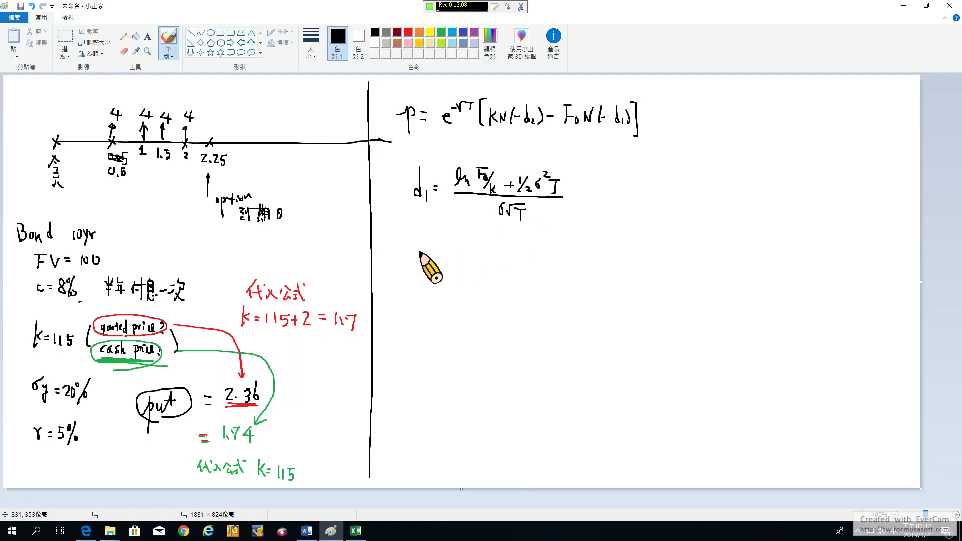
{"action": "mouse_move", "coordinate": [424, 245]}
{"action": "left_mouse_down"}
{"action": "mouse_move", "coordinate": [420, 264]}
{"action": "mouse_move", "coordinate": [492, 266]}
{"action": "mouse_move", "coordinate": [525, 248]}
{"action": "mouse_move", "coordinate": [524, 268]}
{"action": "left_mouse_up"}
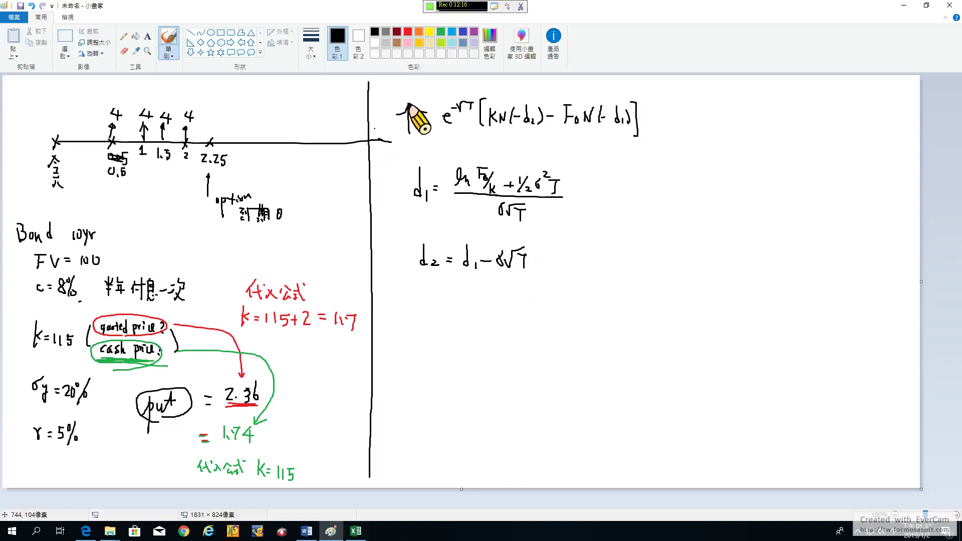
Complete the black "p =" at the start of the put formula
{"action": "left_click_drag", "start_coordinate": [408, 105], "coordinate": [409, 119]}
{"action": "left_click_drag", "start_coordinate": [419, 115], "coordinate": [429, 114]}
{"action": "left_click_drag", "start_coordinate": [419, 121], "coordinate": [429, 121]}
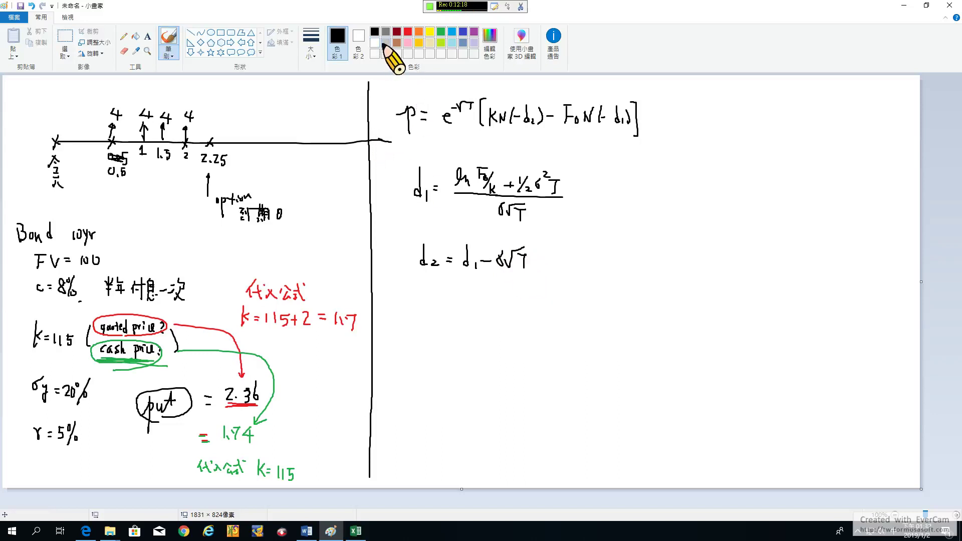
Write "Bond spot price P0" in red below the d2 formula
{"action": "left_click", "coordinate": [408, 32]}
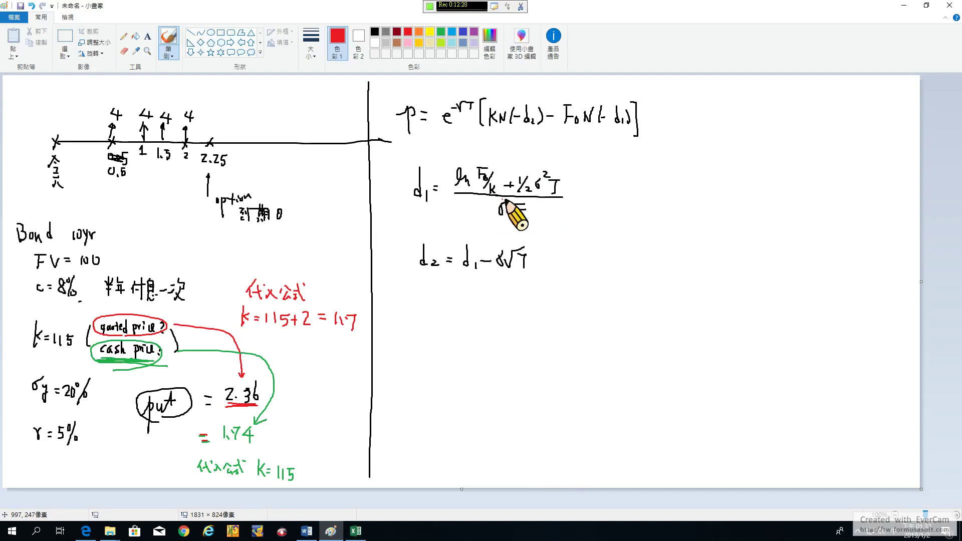
{"action": "left_click_drag", "start_coordinate": [508, 208], "coordinate": [525, 208]}
{"action": "left_click_drag", "start_coordinate": [520, 209], "coordinate": [520, 218]}
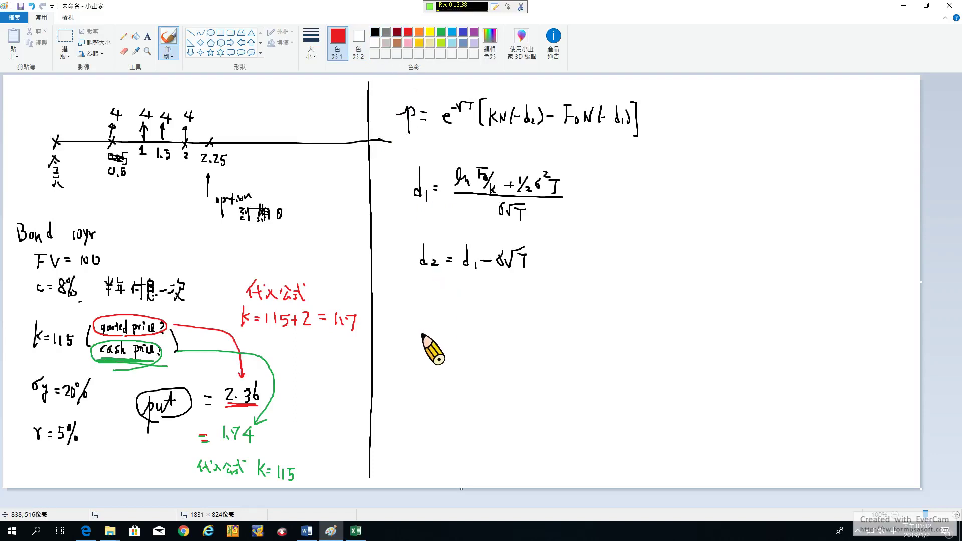
{"action": "mouse_move", "coordinate": [417, 322]}
{"action": "left_mouse_down"}
{"action": "mouse_move", "coordinate": [417, 335]}
{"action": "mouse_move", "coordinate": [423, 321]}
{"action": "mouse_move", "coordinate": [419, 328]}
{"action": "mouse_move", "coordinate": [443, 327]}
{"action": "mouse_move", "coordinate": [455, 343]}
{"action": "mouse_move", "coordinate": [472, 333]}
{"action": "mouse_move", "coordinate": [474, 347]}
{"action": "mouse_move", "coordinate": [477, 332]}
{"action": "mouse_move", "coordinate": [485, 347]}
{"action": "mouse_move", "coordinate": [493, 337]}
{"action": "mouse_move", "coordinate": [525, 345]}
{"action": "mouse_move", "coordinate": [528, 329]}
{"action": "mouse_move", "coordinate": [533, 334]}
{"action": "left_mouse_up"}
{"action": "left_click", "coordinate": [525, 315]}
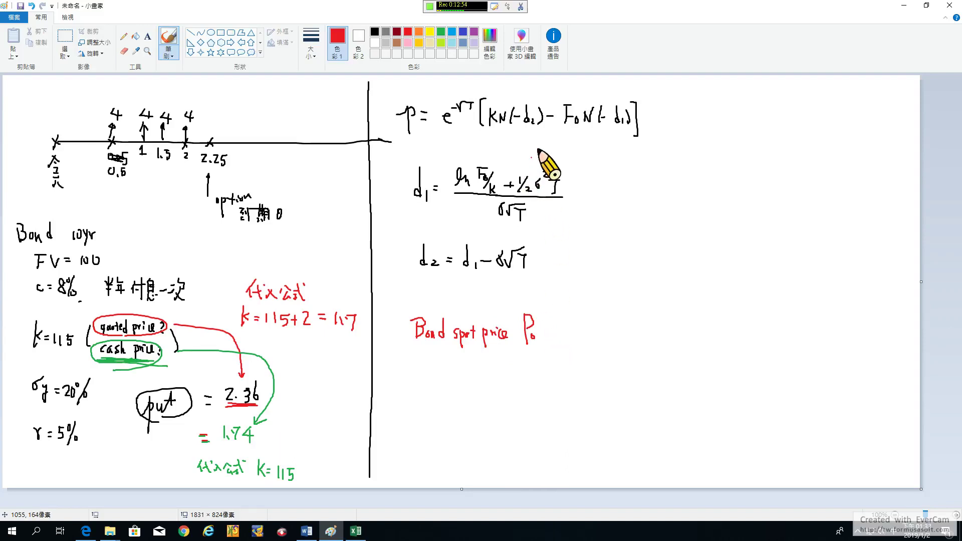
Add a red arrow after P0 leading to F0
{"action": "left_click", "coordinate": [584, 134]}
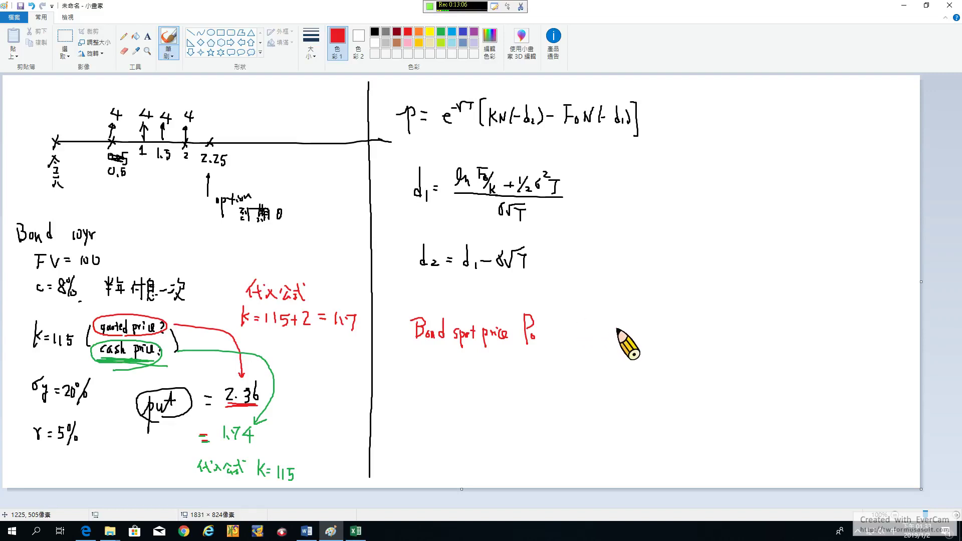
{"action": "left_click", "coordinate": [551, 343]}
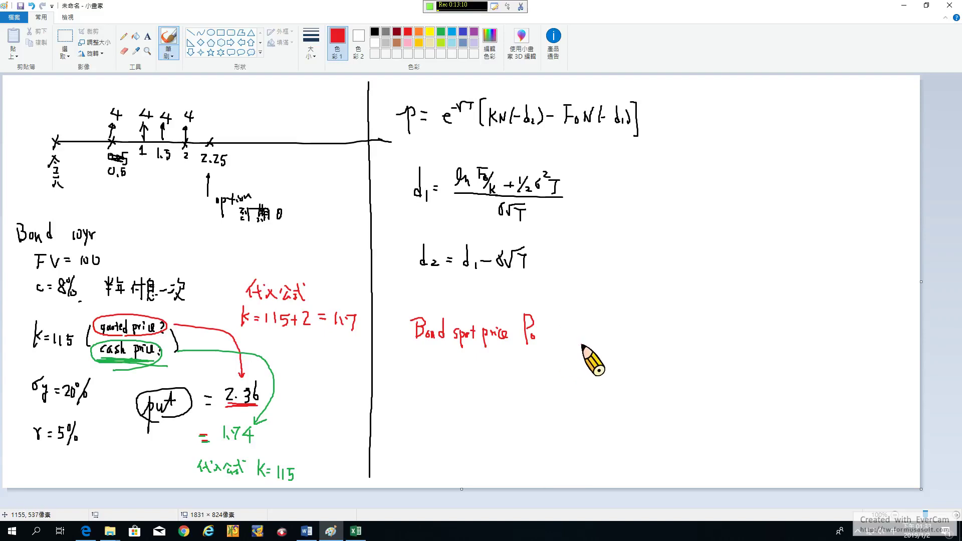
{"action": "left_click", "coordinate": [605, 324]}
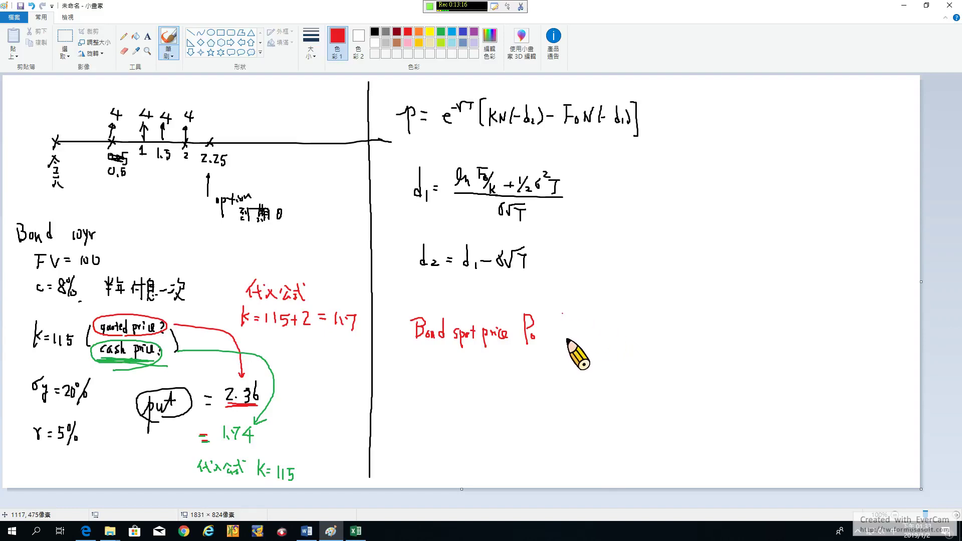
{"action": "left_click", "coordinate": [671, 308]}
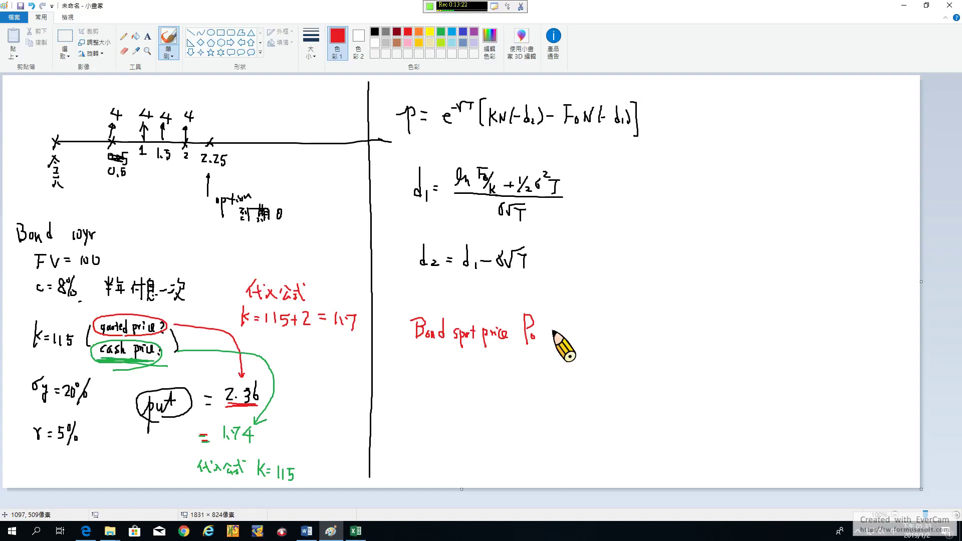
{"action": "mouse_move", "coordinate": [550, 330]}
{"action": "left_mouse_down"}
{"action": "mouse_move", "coordinate": [574, 331]}
{"action": "mouse_move", "coordinate": [566, 336]}
{"action": "mouse_move", "coordinate": [594, 321]}
{"action": "mouse_move", "coordinate": [583, 354]}
{"action": "mouse_move", "coordinate": [599, 339]}
{"action": "left_mouse_up"}
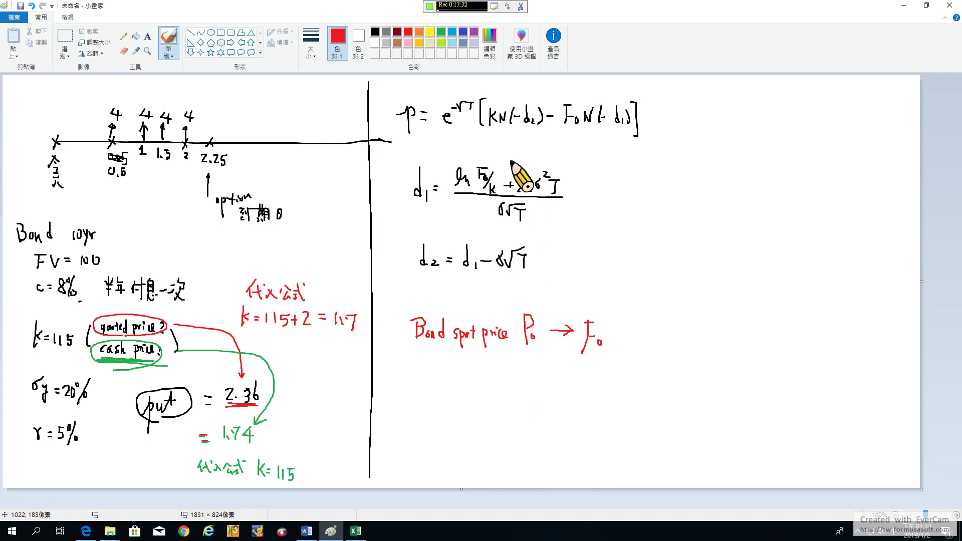
Underline σ in the d1 denominator in red and mark the 2.25 point on the timeline with a red cross
{"action": "left_click", "coordinate": [549, 156]}
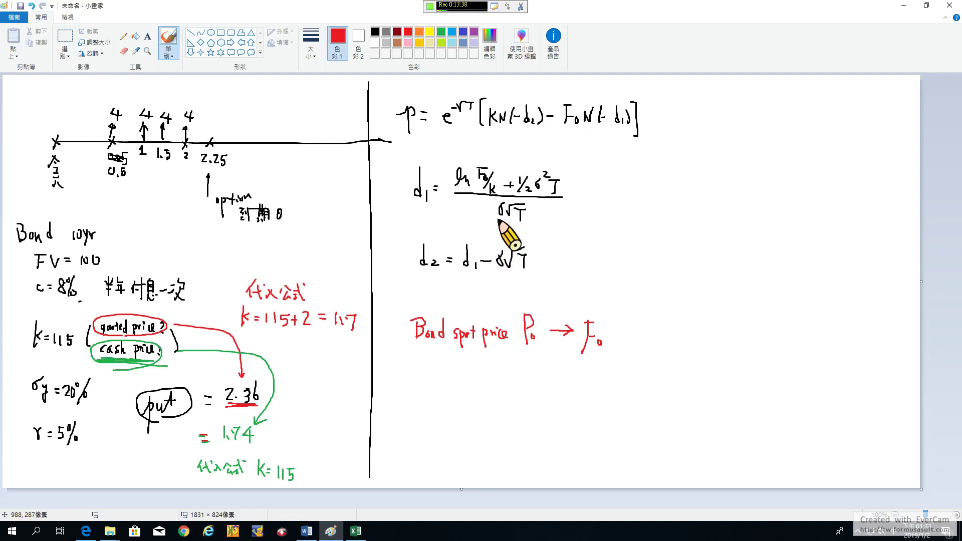
{"action": "left_click_drag", "start_coordinate": [498, 219], "coordinate": [506, 219]}
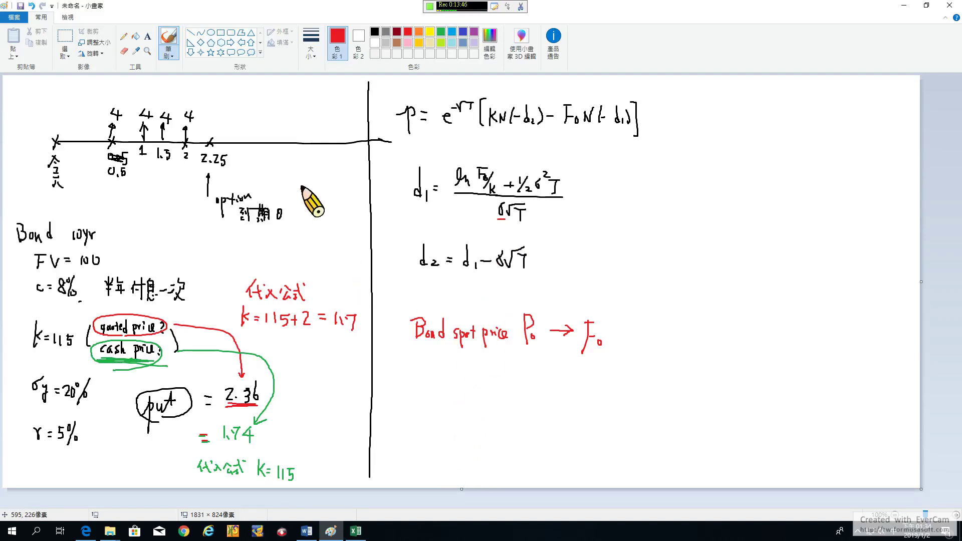
{"action": "left_click_drag", "start_coordinate": [208, 139], "coordinate": [215, 147]}
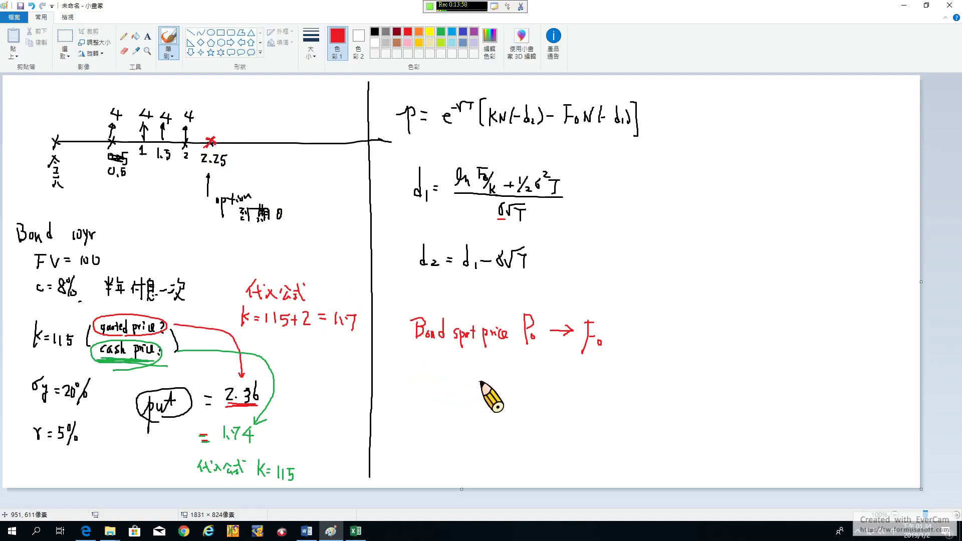
Write P2.25 in red below the spot price line, with one arrow to y2.25 and a chain of arrows to Mac. D2.25 and MD2.25
{"action": "mouse_move", "coordinate": [487, 389]}
{"action": "left_mouse_down"}
{"action": "mouse_move", "coordinate": [487, 415]}
{"action": "mouse_move", "coordinate": [490, 401]}
{"action": "mouse_move", "coordinate": [510, 408]}
{"action": "mouse_move", "coordinate": [547, 468]}
{"action": "mouse_move", "coordinate": [569, 470]}
{"action": "left_mouse_up"}
{"action": "left_click", "coordinate": [560, 468]}
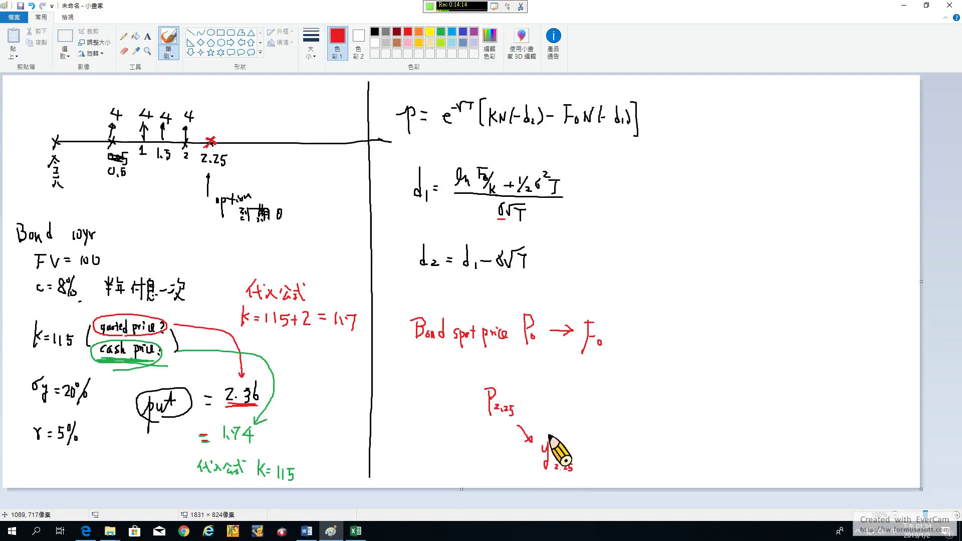
{"action": "left_click_drag", "start_coordinate": [524, 400], "coordinate": [580, 410]}
{"action": "left_click", "coordinate": [584, 411]}
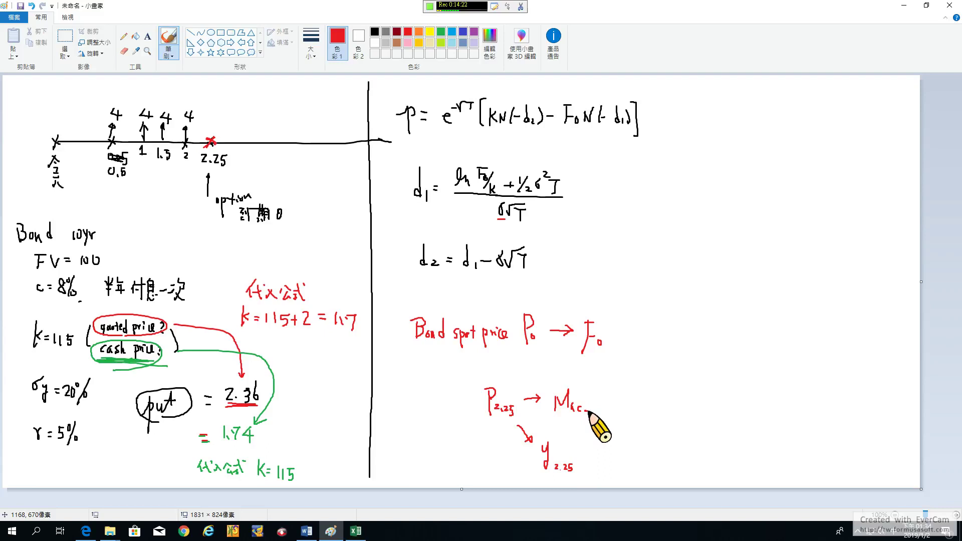
{"action": "left_click", "coordinate": [591, 411]}
{"action": "left_click", "coordinate": [595, 410]}
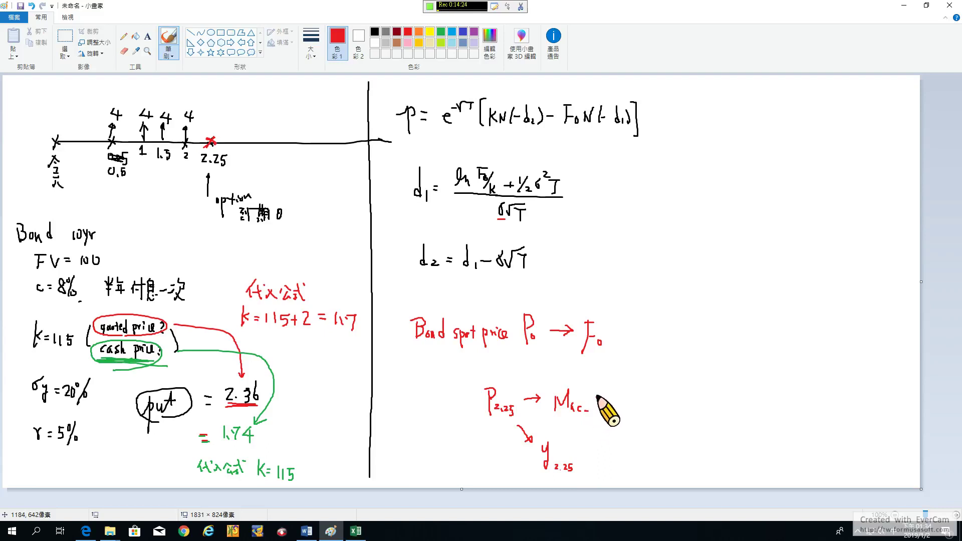
{"action": "left_click_drag", "start_coordinate": [597, 396], "coordinate": [598, 408]}
{"action": "left_click_drag", "start_coordinate": [598, 396], "coordinate": [613, 413]}
{"action": "left_click", "coordinate": [615, 413]}
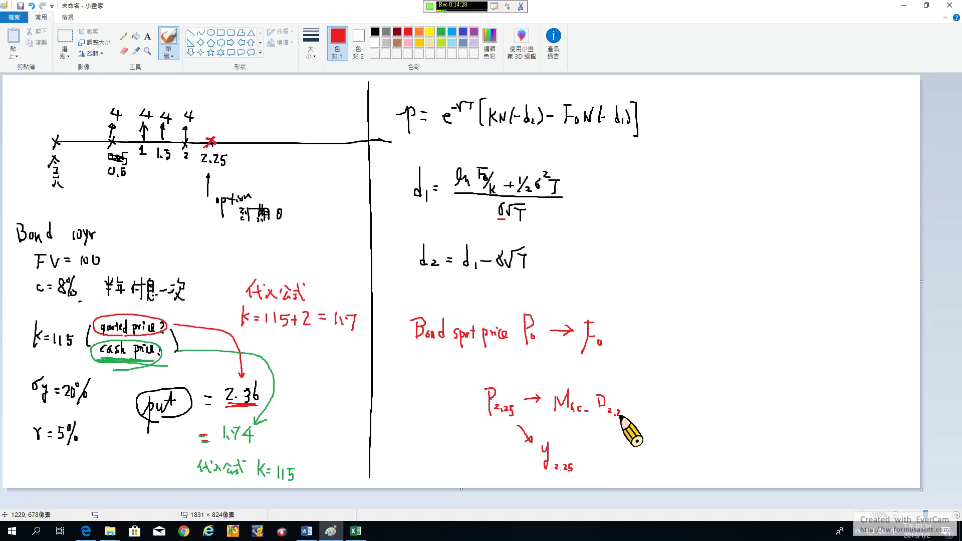
{"action": "mouse_move", "coordinate": [626, 409]}
{"action": "left_mouse_down"}
{"action": "mouse_move", "coordinate": [623, 417]}
{"action": "mouse_move", "coordinate": [658, 407]}
{"action": "left_mouse_up"}
{"action": "mouse_move", "coordinate": [653, 404]}
{"action": "left_mouse_down"}
{"action": "mouse_move", "coordinate": [693, 407]}
{"action": "mouse_move", "coordinate": [688, 415]}
{"action": "mouse_move", "coordinate": [712, 425]}
{"action": "left_mouse_up"}
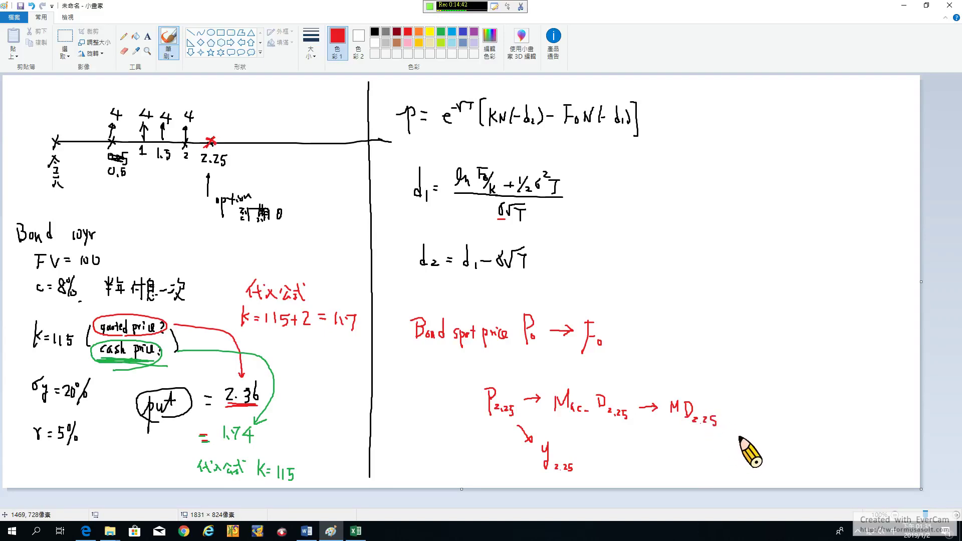
Write "MD × y × σy = σ" in red beside the duration notes and link its σ by an arrow to the σ under d1
{"action": "mouse_move", "coordinate": [751, 452]}
{"action": "left_mouse_down"}
{"action": "mouse_move", "coordinate": [752, 441]}
{"action": "mouse_move", "coordinate": [760, 452]}
{"action": "mouse_move", "coordinate": [779, 450]}
{"action": "left_mouse_up"}
{"action": "left_click", "coordinate": [776, 448]}
{"action": "left_click_drag", "start_coordinate": [779, 445], "coordinate": [786, 458]}
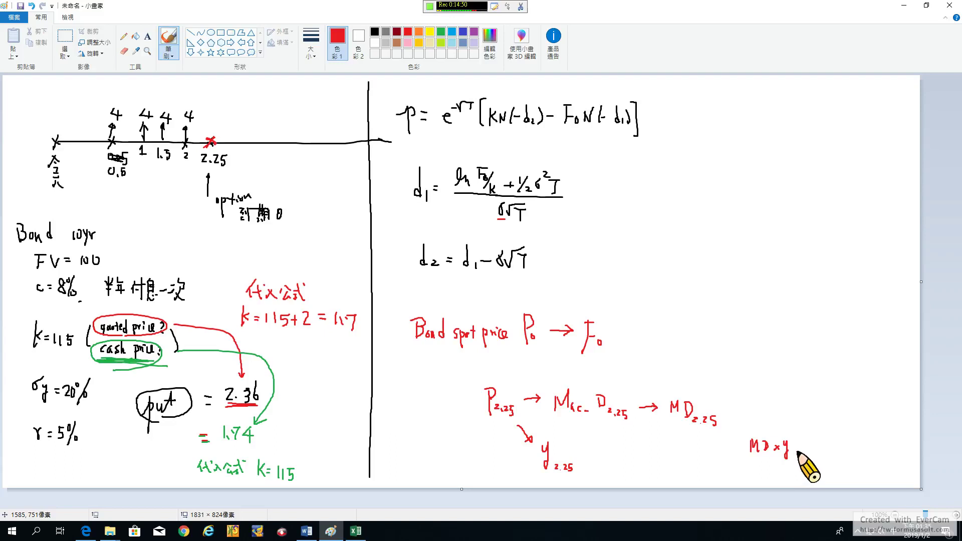
{"action": "left_click_drag", "start_coordinate": [795, 446], "coordinate": [799, 450]}
{"action": "mouse_move", "coordinate": [799, 445]}
{"action": "left_mouse_down"}
{"action": "mouse_move", "coordinate": [813, 443]}
{"action": "mouse_move", "coordinate": [815, 464]}
{"action": "mouse_move", "coordinate": [856, 432]}
{"action": "left_mouse_up"}
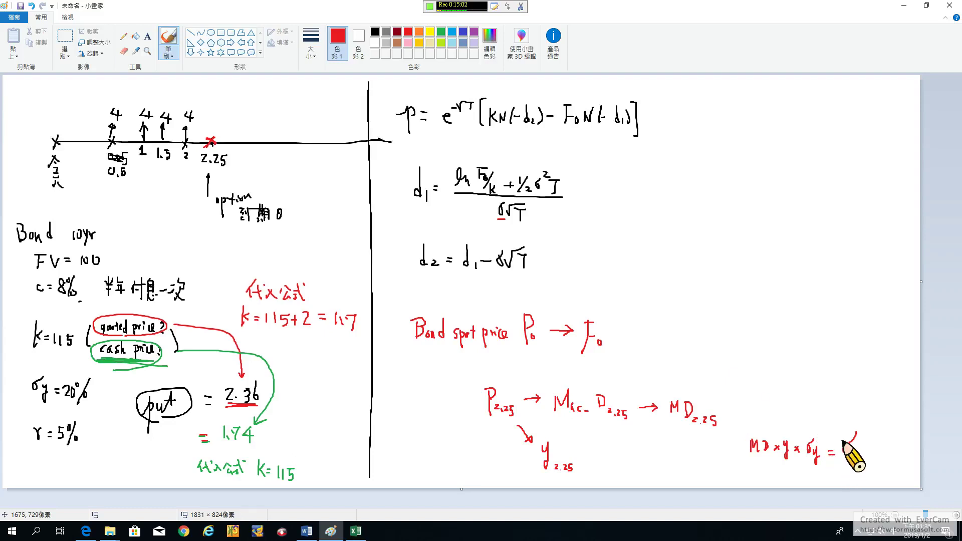
{"action": "mouse_move", "coordinate": [842, 433]}
{"action": "left_mouse_down"}
{"action": "mouse_move", "coordinate": [737, 331]}
{"action": "mouse_move", "coordinate": [586, 246]}
{"action": "mouse_move", "coordinate": [514, 224]}
{"action": "left_mouse_up"}
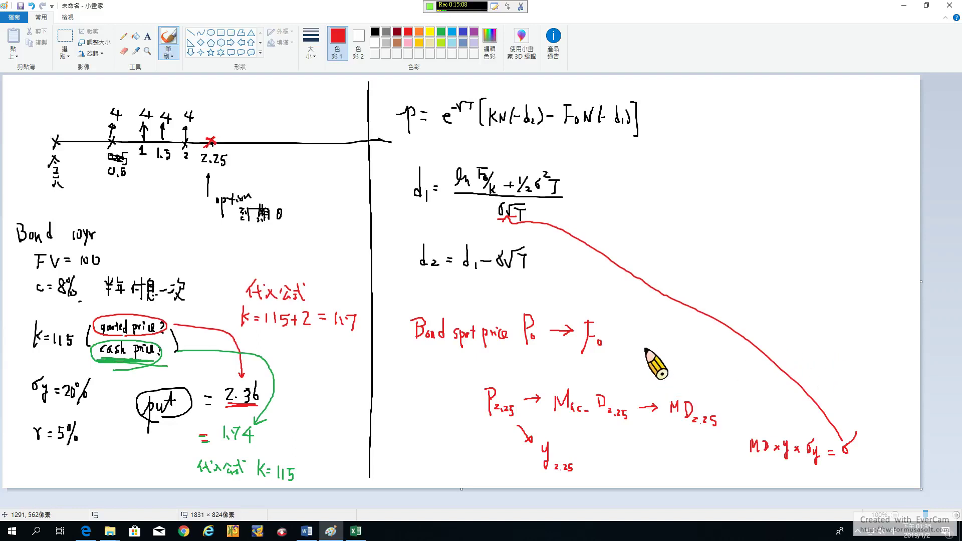
{"action": "left_click", "coordinate": [539, 308]}
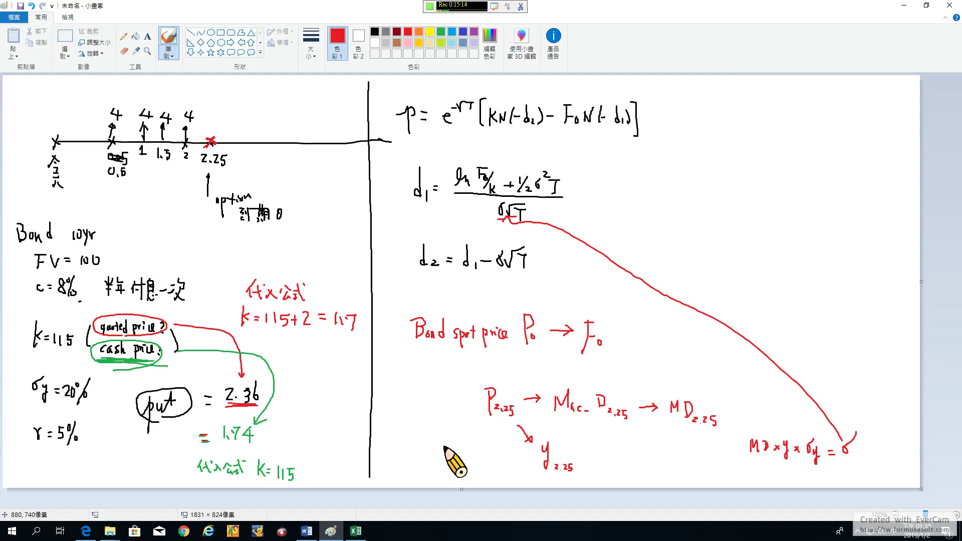
Switch to Excel and create a blank workbook, enlarging the sheet view
{"action": "left_click", "coordinate": [357, 533]}
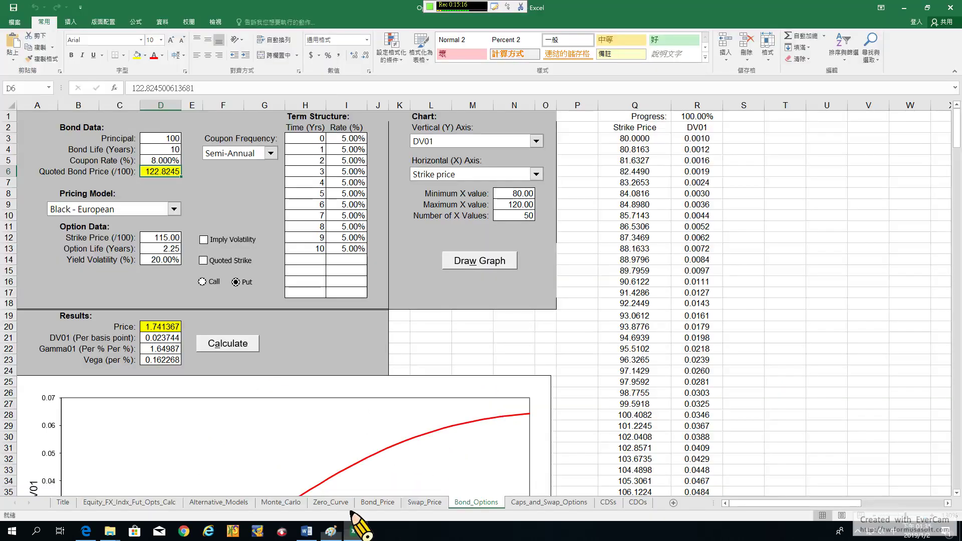
{"action": "left_click", "coordinate": [15, 22]}
{"action": "left_click", "coordinate": [25, 65]}
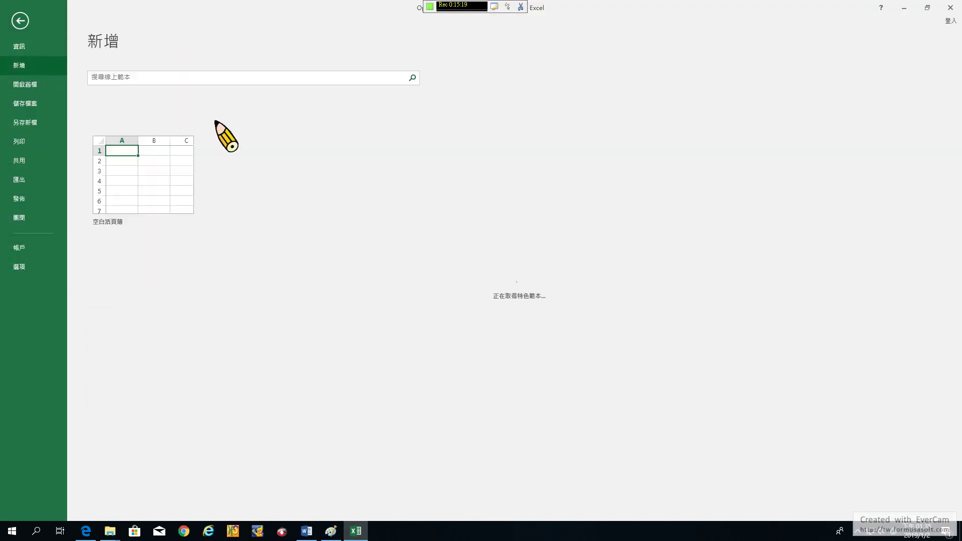
{"action": "left_click", "coordinate": [127, 159]}
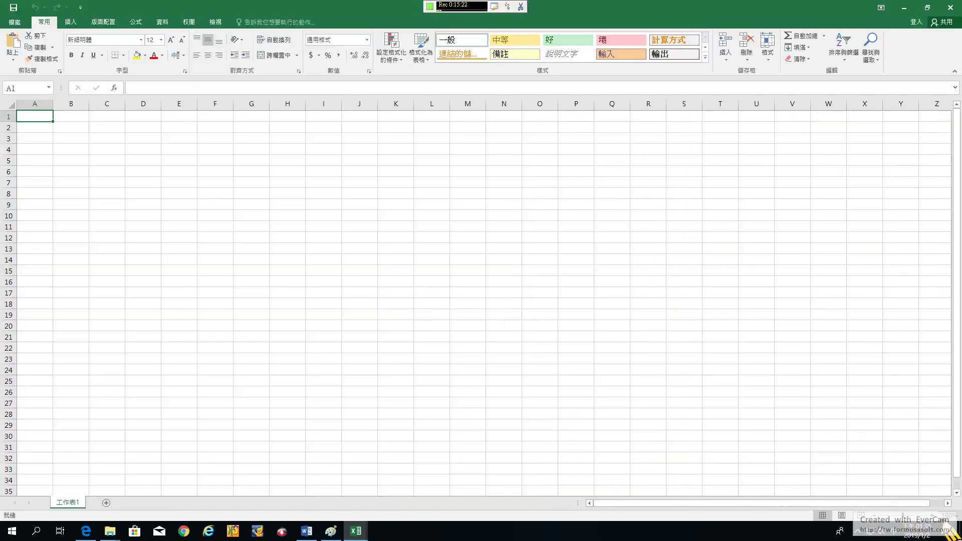
{"action": "scroll", "coordinate": [498, 394], "scroll_direction": "up", "scroll_amount": 5}
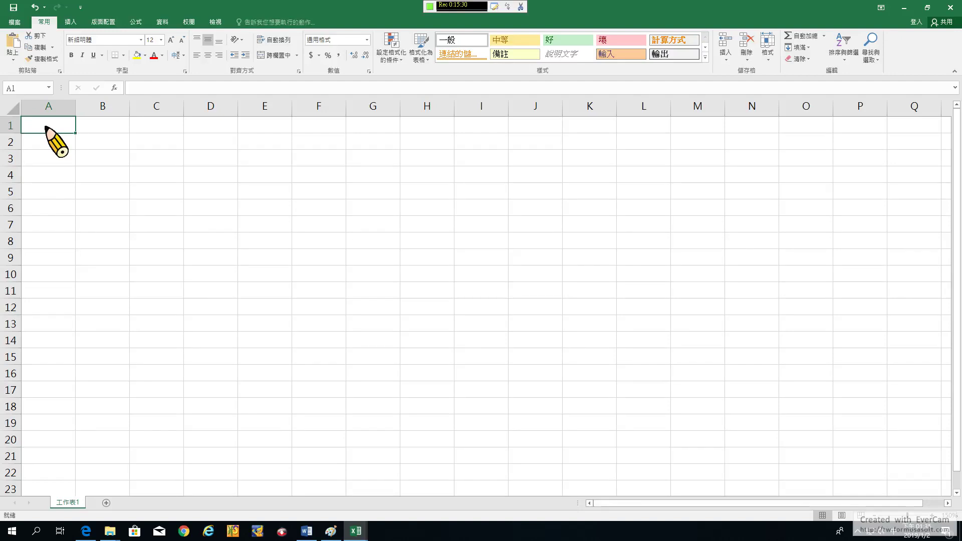
Enter the title "債券現貨價格" in A1 and the column heading "期數" in A2
{"action": "type", "text": "債"}
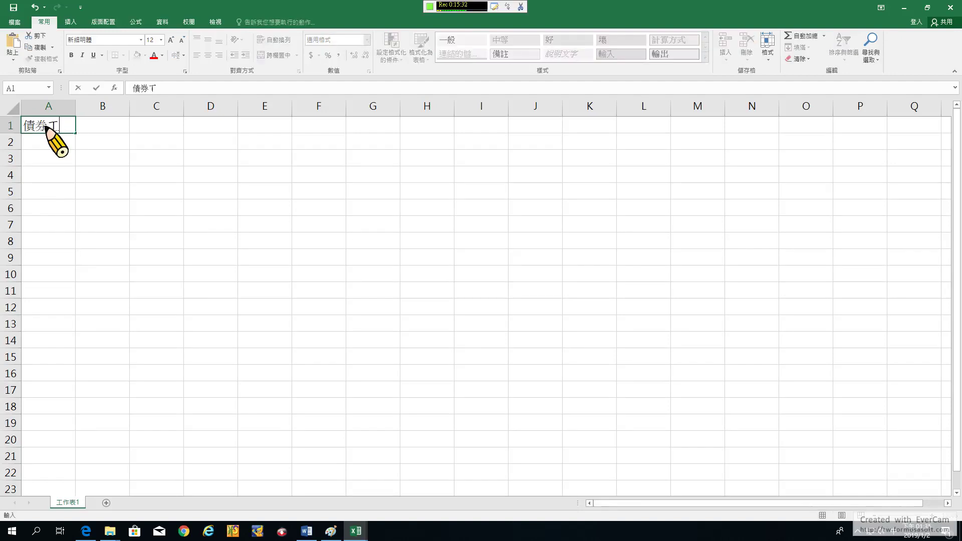
{"action": "type", "text": "券縣ㄏㄨㄛ"}
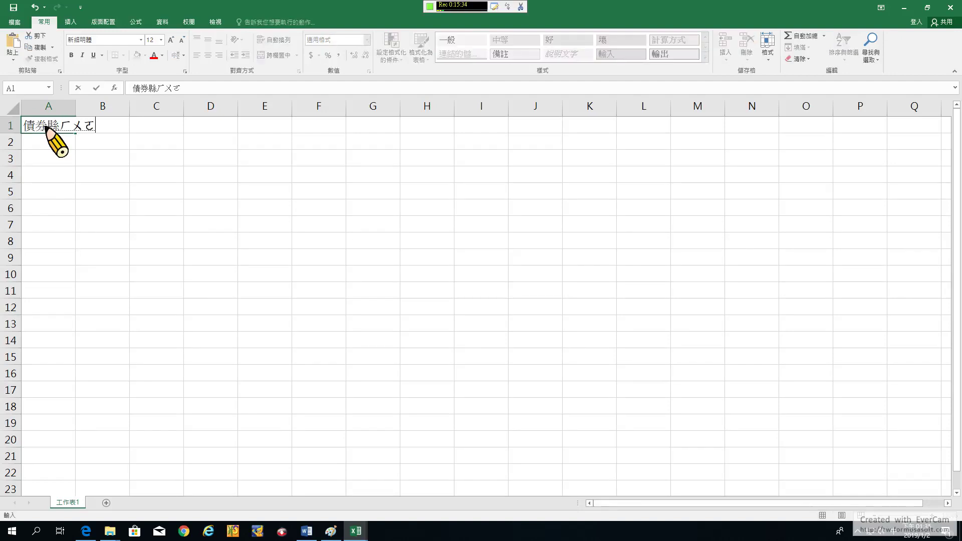
{"action": "type", "text": "4"}
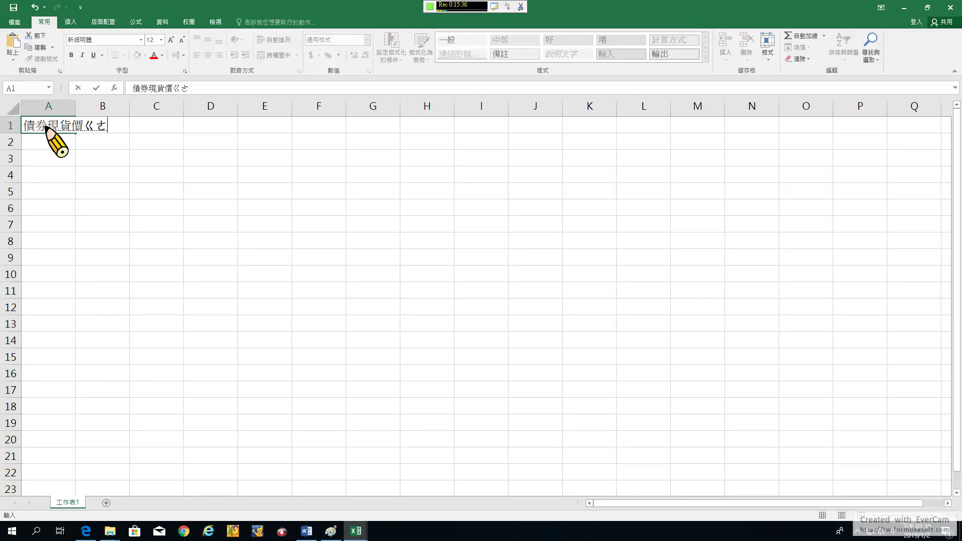
{"action": "key", "text": "Return"}
{"action": "type", "text": "ㄑㄧ"}
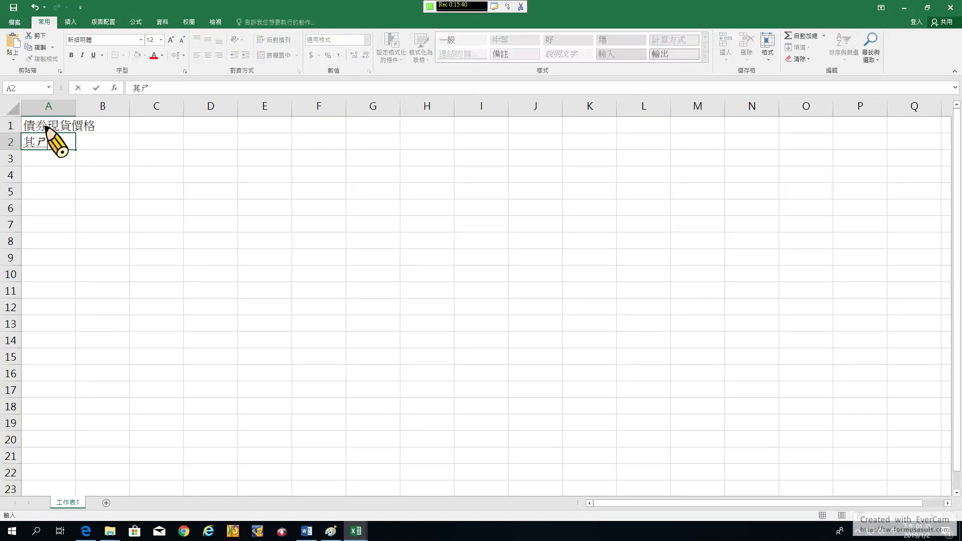
{"action": "key", "text": "Down"}
{"action": "key", "text": "Return"}
{"action": "key", "text": "Return"}
{"action": "key", "text": "Return"}
Number the periods 1 to 20 in A3:A22 by entering 1 in A3 and filling the series down
{"action": "type", "text": "1"}
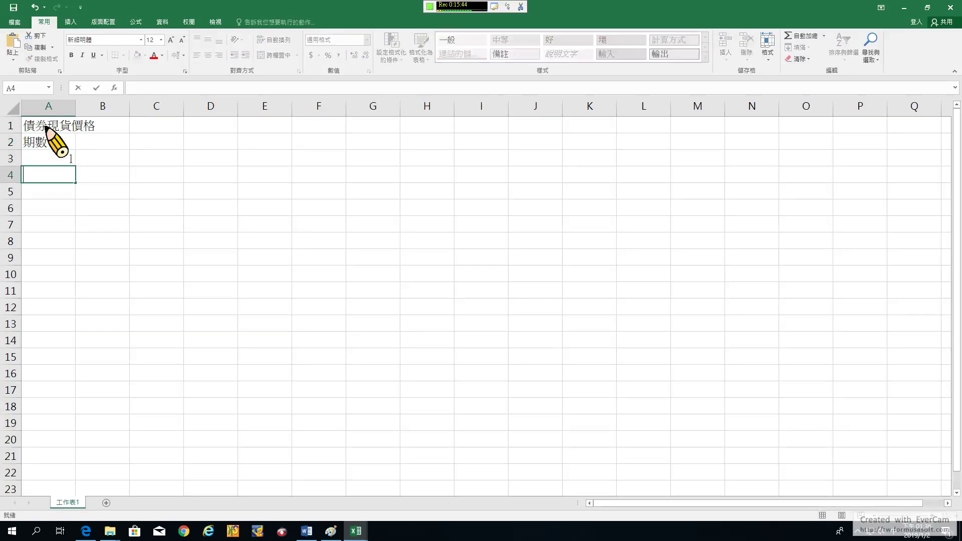
{"action": "key", "text": "Return"}
{"action": "left_click", "coordinate": [55, 158]}
{"action": "left_click_drag", "start_coordinate": [76, 167], "coordinate": [44, 481]}
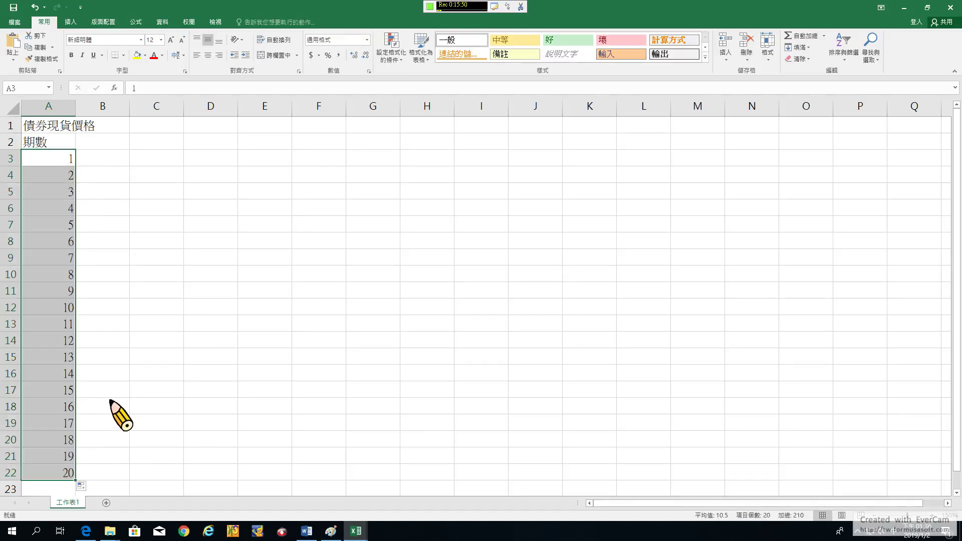
{"action": "left_click", "coordinate": [117, 363]}
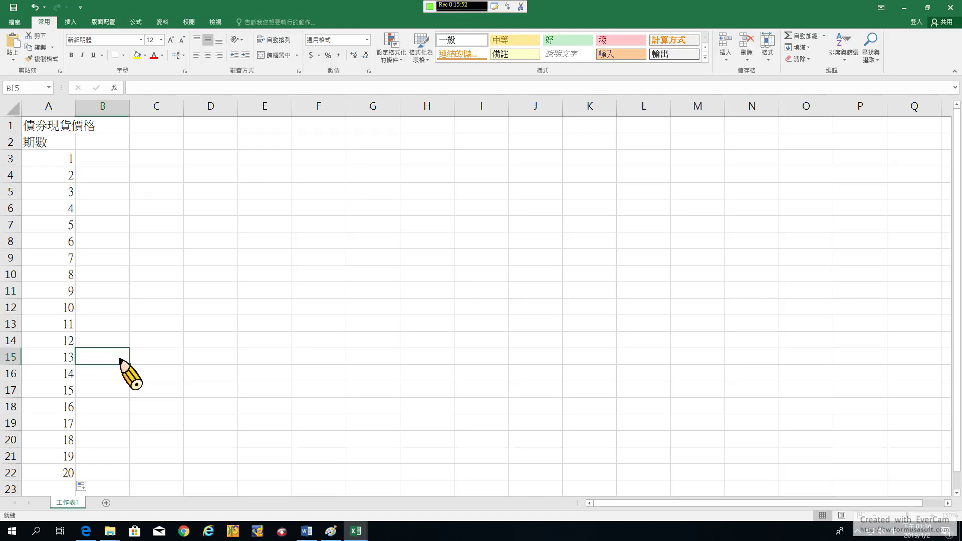
Enter the column heading "CF" in B2 and select the first cash flow cell, B3
{"action": "left_click", "coordinate": [102, 145]}
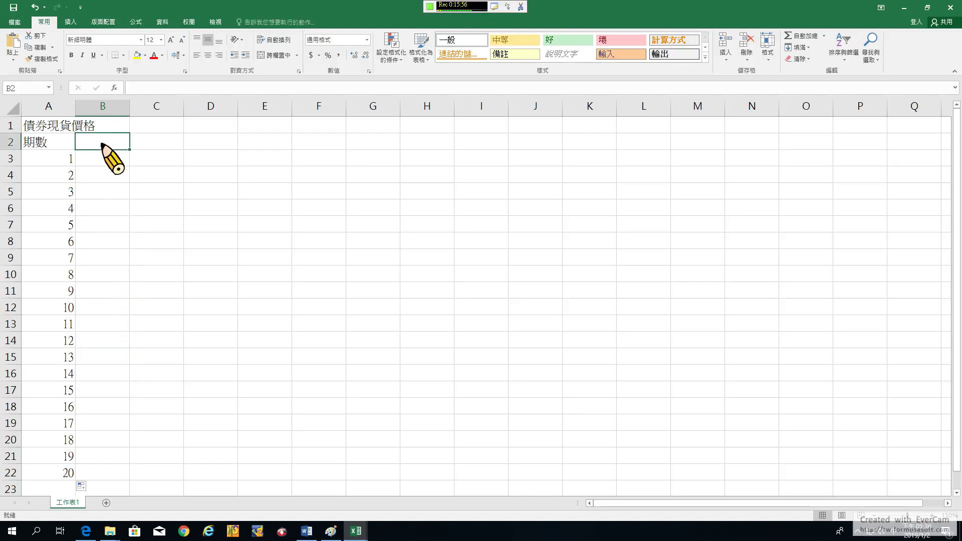
{"action": "type", "text": "C"}
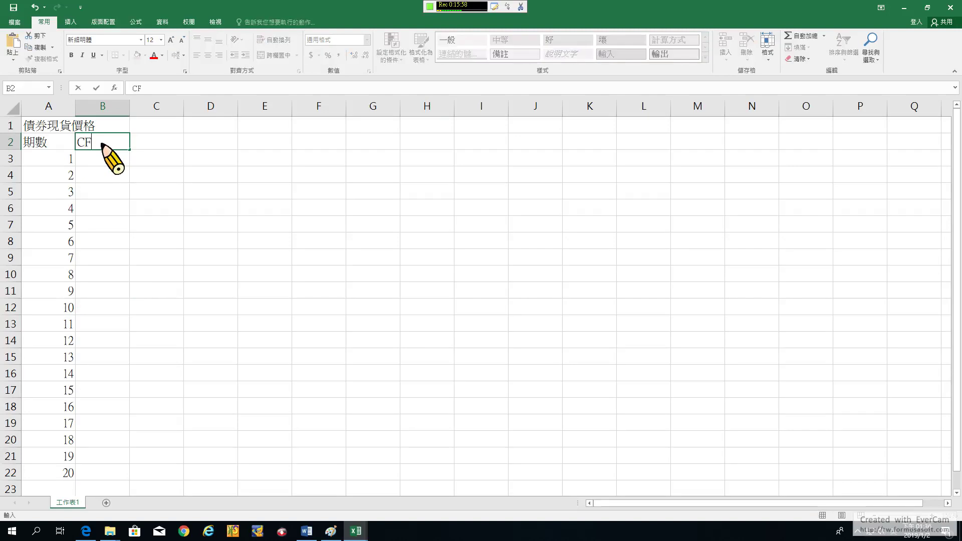
{"action": "type", "text": "F"}
{"action": "key", "text": "Return"}
{"action": "key", "text": "Return"}
{"action": "key", "text": "Up"}
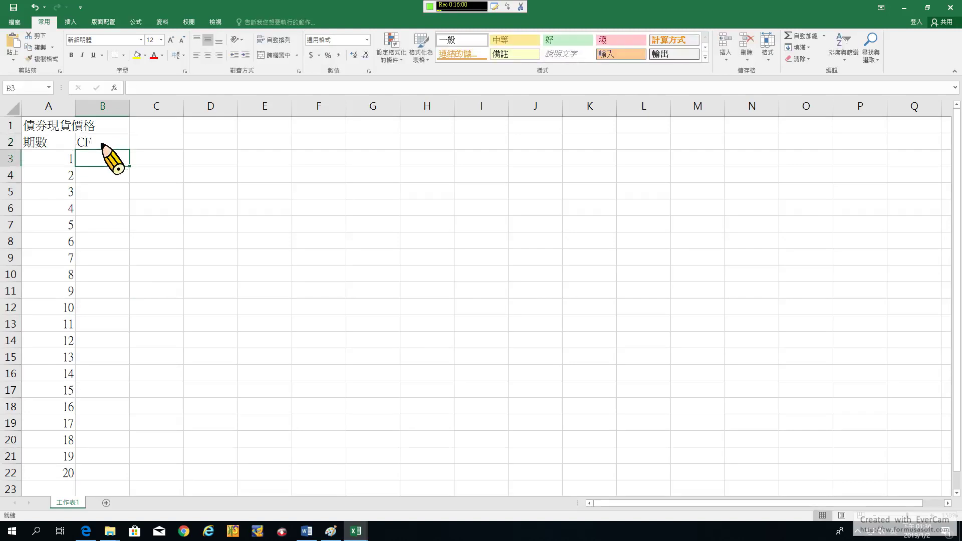
Fill the cash flows in B3:B22 with 4 and set the final period's cash flow in B22 to 104
{"action": "type", "text": "4"}
{"action": "key", "text": "Return"}
{"action": "left_click", "coordinate": [125, 165]}
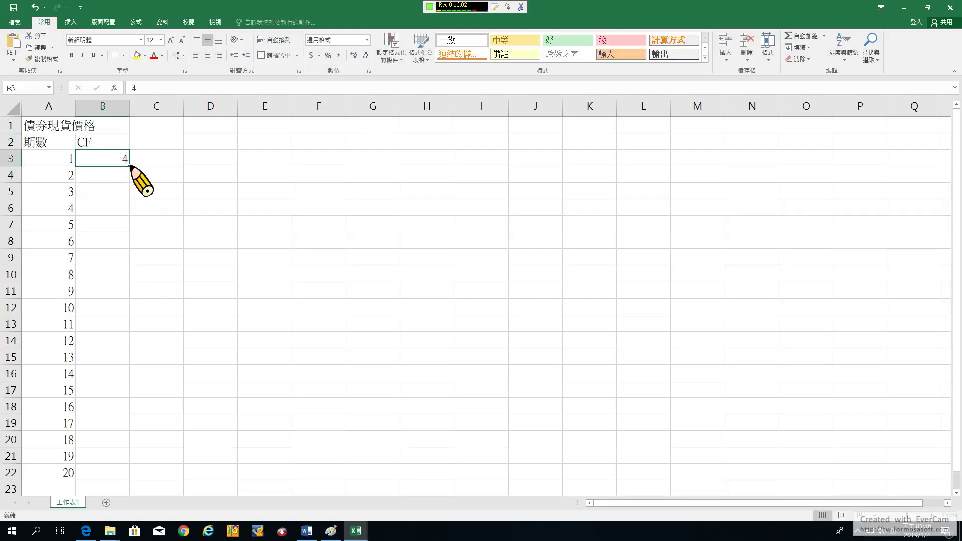
{"action": "left_click_drag", "start_coordinate": [131, 170], "coordinate": [115, 474]}
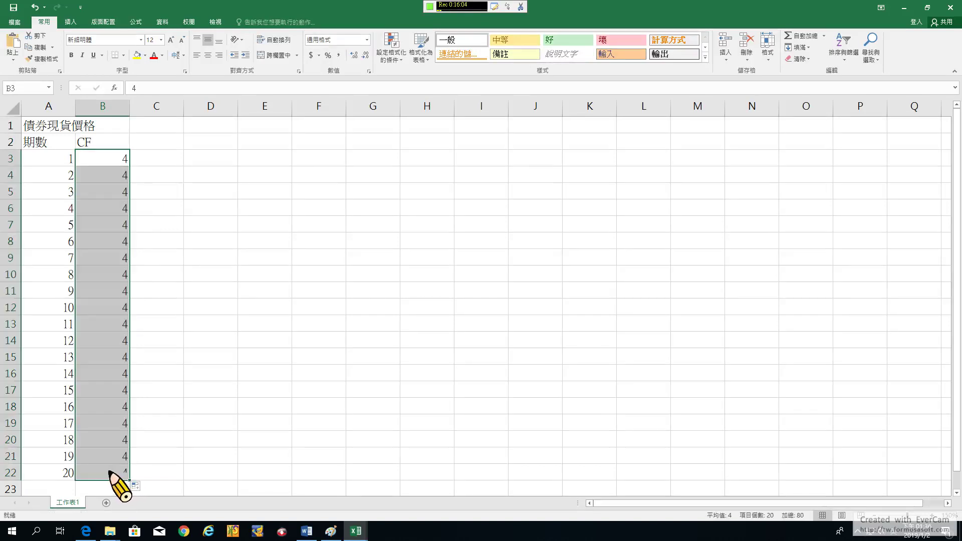
{"action": "left_click", "coordinate": [113, 473]}
{"action": "type", "text": "104"}
{"action": "key", "text": "Return"}
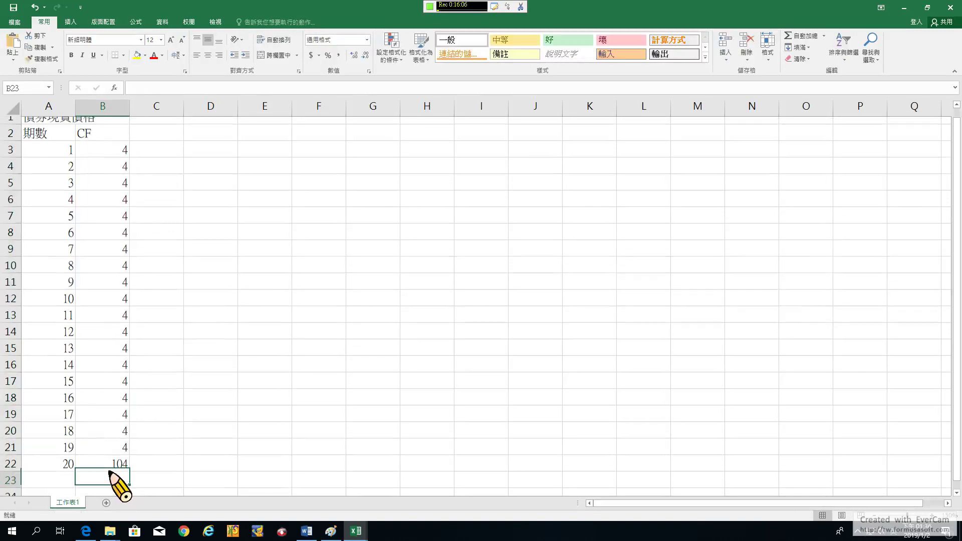
{"action": "scroll", "coordinate": [146, 183], "scroll_direction": "up", "scroll_amount": 1}
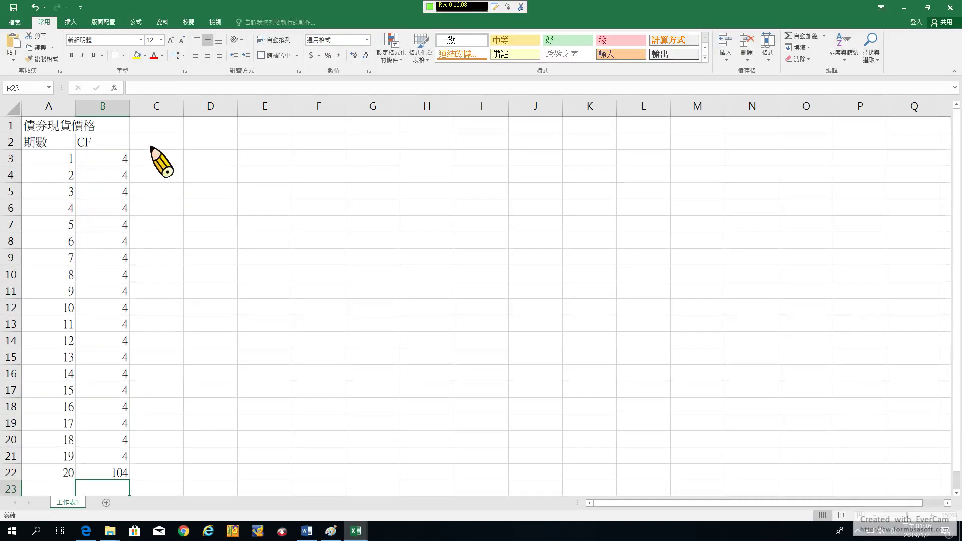
Enter the column heading "pv(CF)" in C2
{"action": "left_click", "coordinate": [150, 144]}
{"action": "type", "text": "pv"}
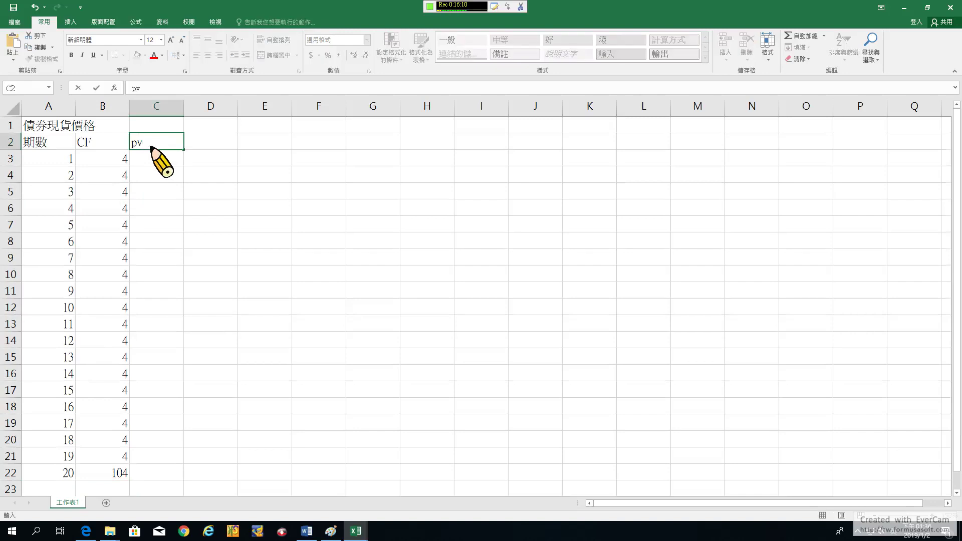
{"action": "type", "text": "(CF)"}
{"action": "key", "text": "Return"}
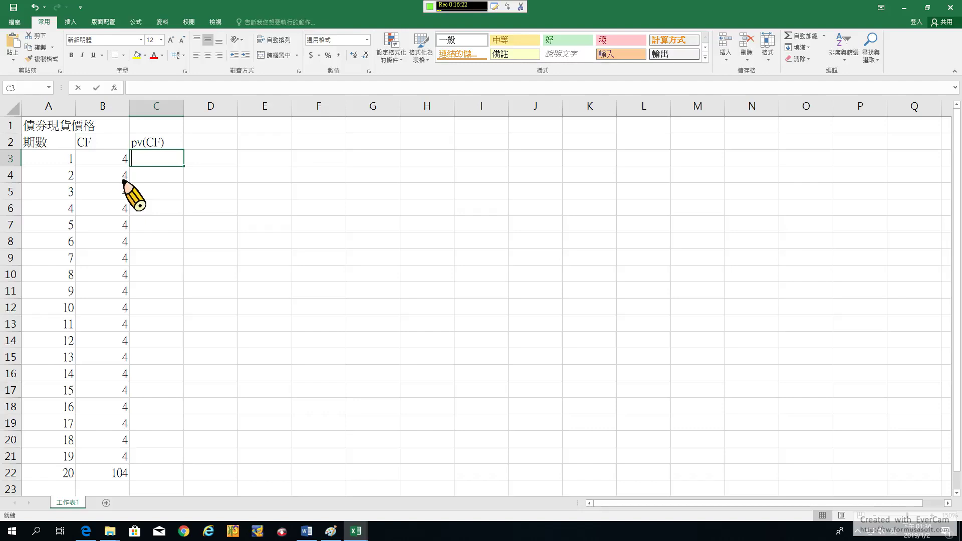
Enter the discounting formula =B3*EXP(-0.05*A3/2) in C3 and fill it down through C22
{"action": "type", "text": "="}
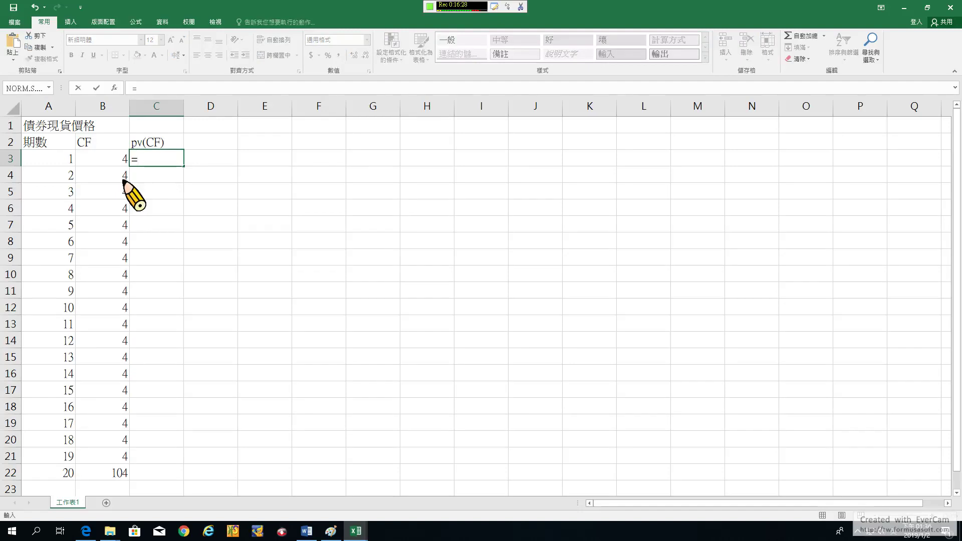
{"action": "left_click", "coordinate": [114, 162]}
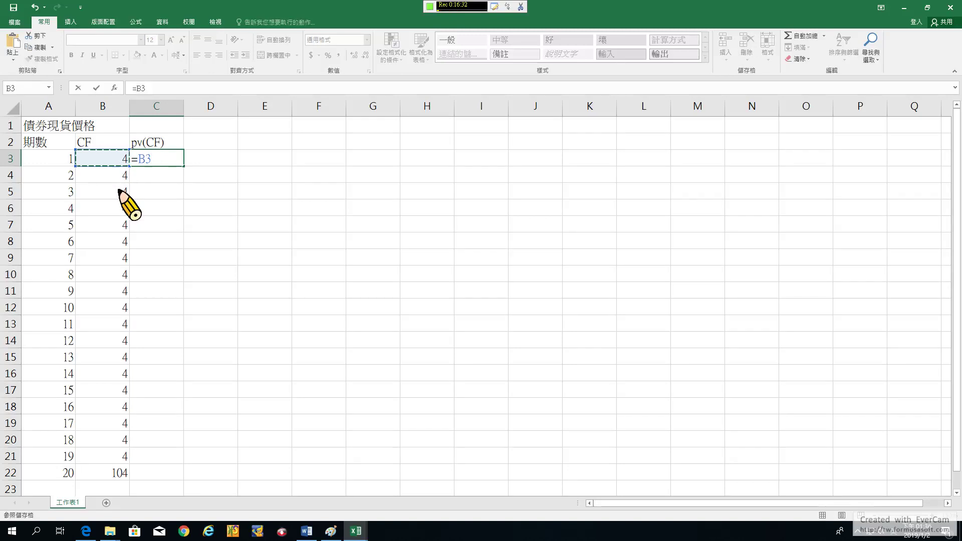
{"action": "type", "text": "*exp(-0.05*"}
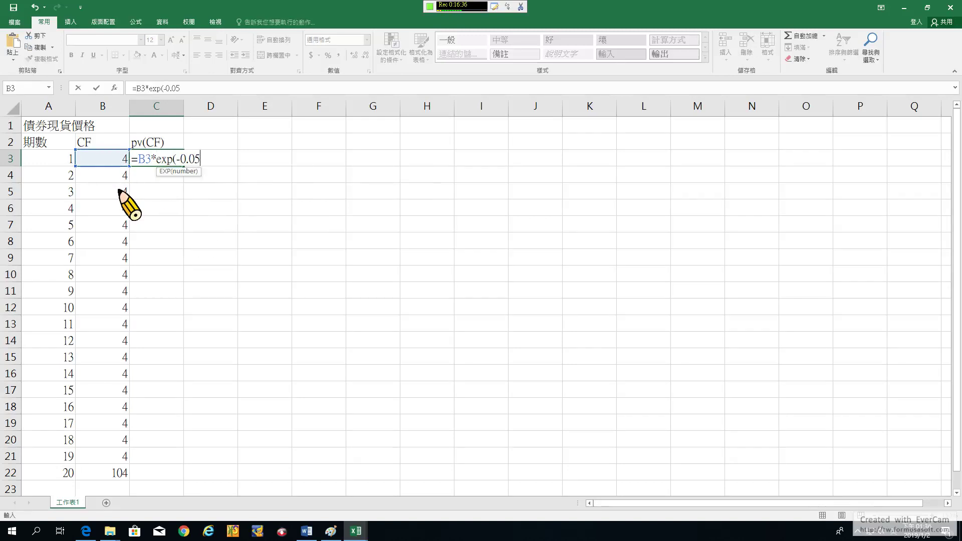
{"action": "left_click", "coordinate": [48, 157]}
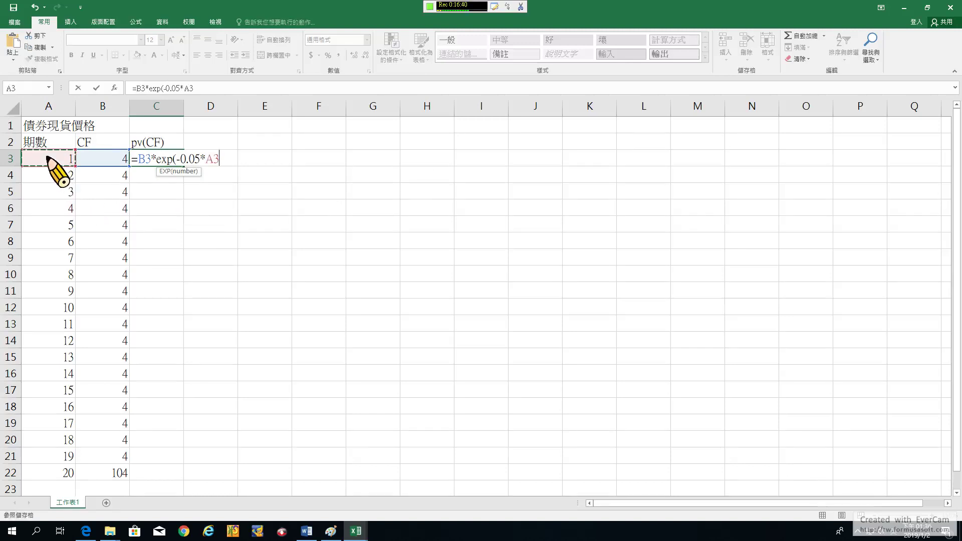
{"action": "left_click", "coordinate": [200, 89]}
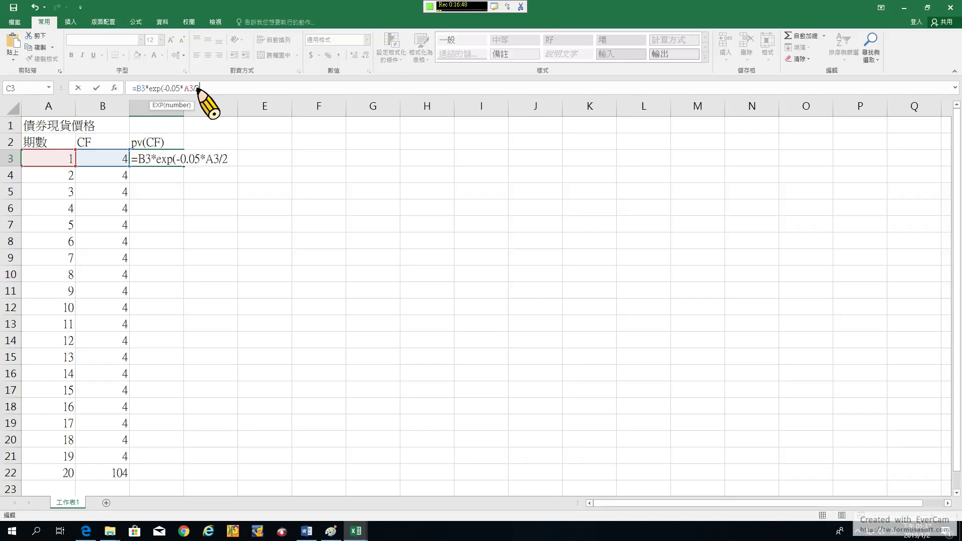
{"action": "key", "text": "Return"}
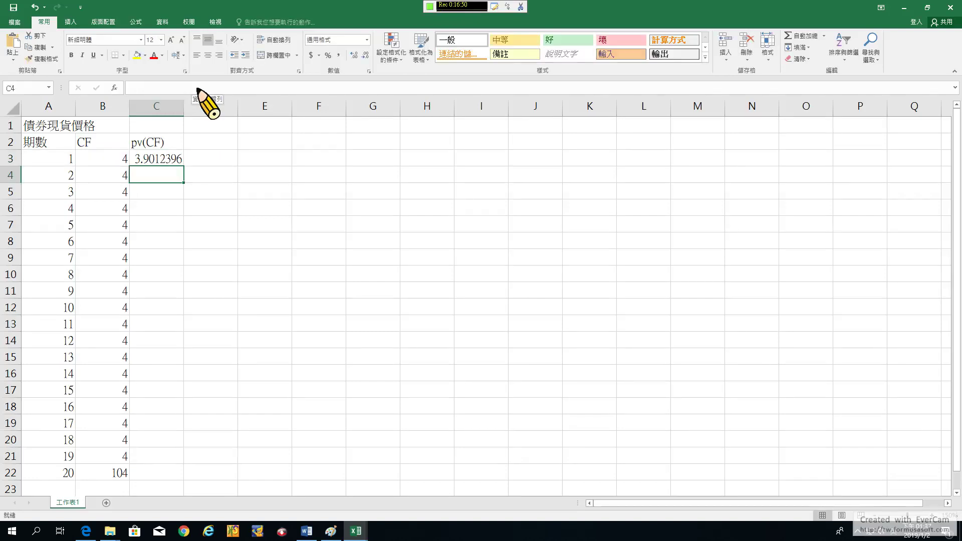
{"action": "left_click", "coordinate": [173, 160]}
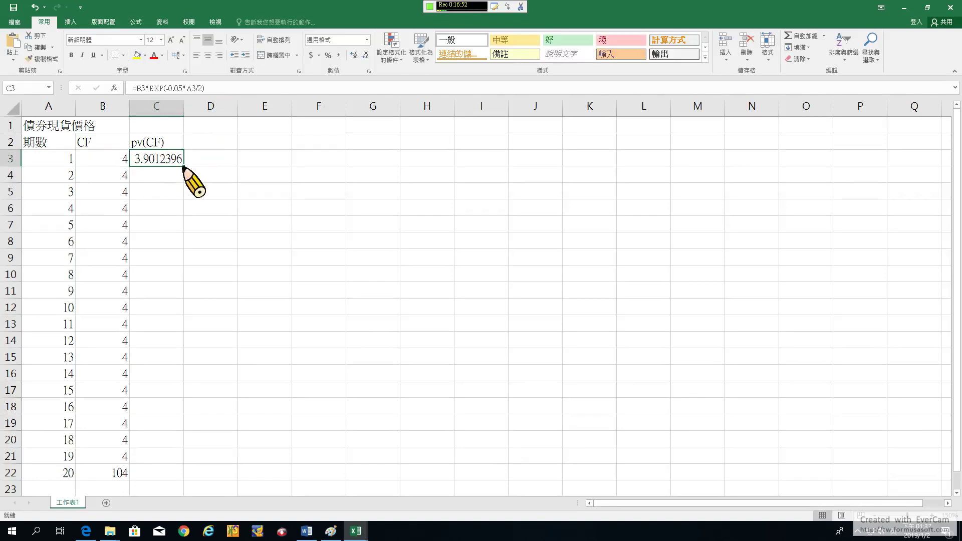
{"action": "left_click_drag", "start_coordinate": [184, 166], "coordinate": [176, 479]}
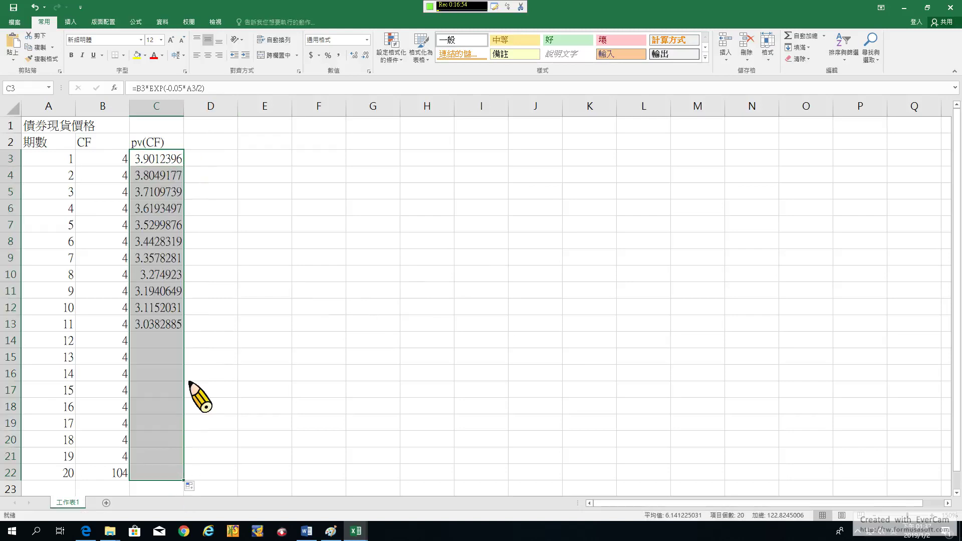
{"action": "left_click", "coordinate": [165, 106]}
{"action": "right_click", "coordinate": [167, 106]}
{"action": "left_click", "coordinate": [213, 215]}
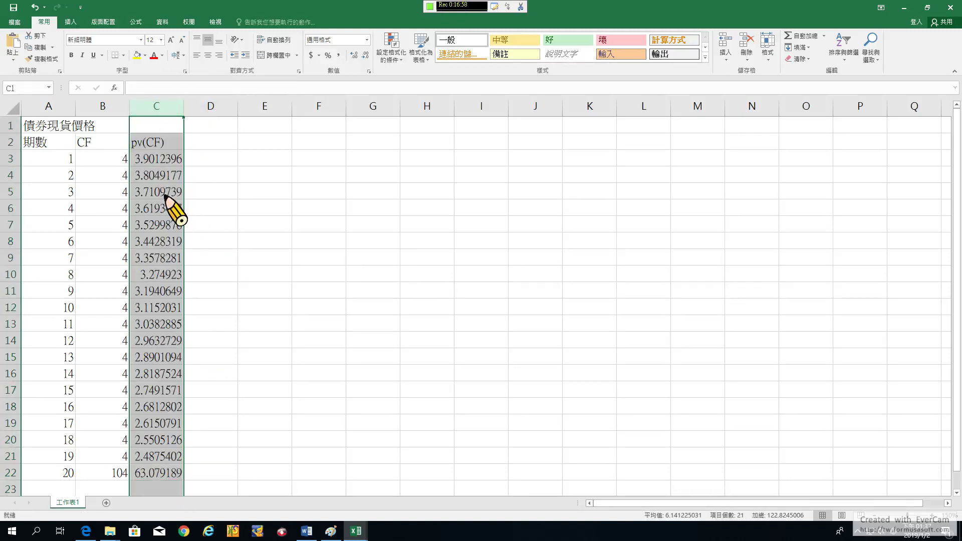
{"action": "left_click", "coordinate": [95, 138]}
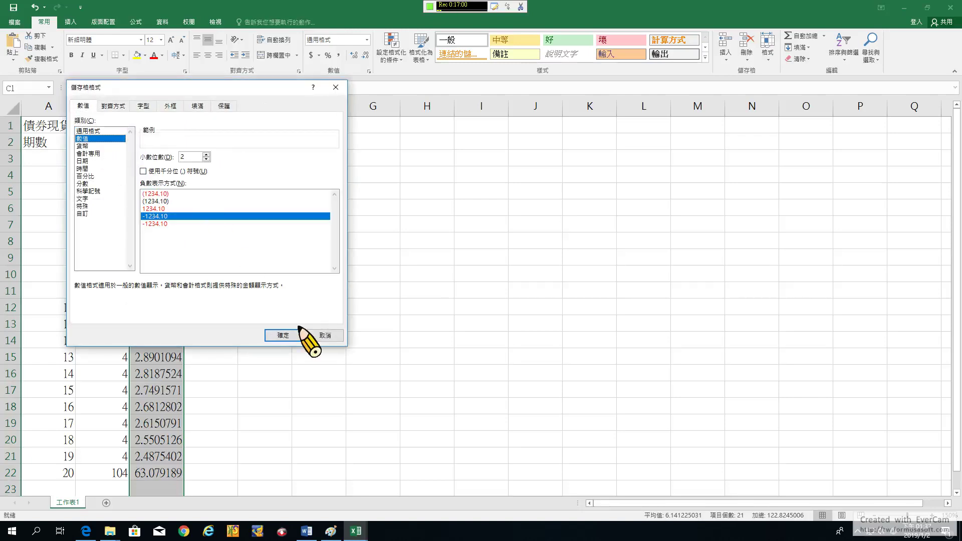
{"action": "left_click", "coordinate": [323, 334]}
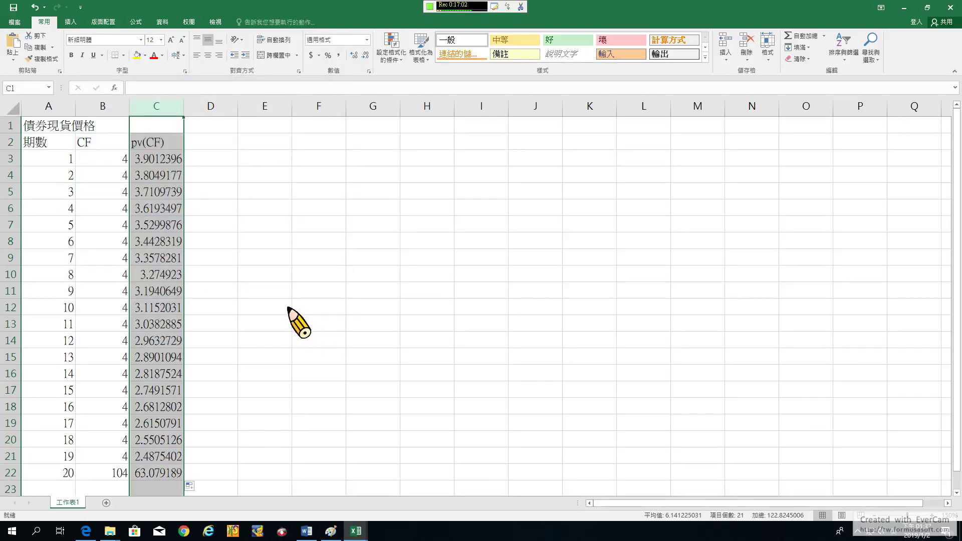
Format column C as numbers with two decimal places and a thousands separator
{"action": "right_click", "coordinate": [157, 108]}
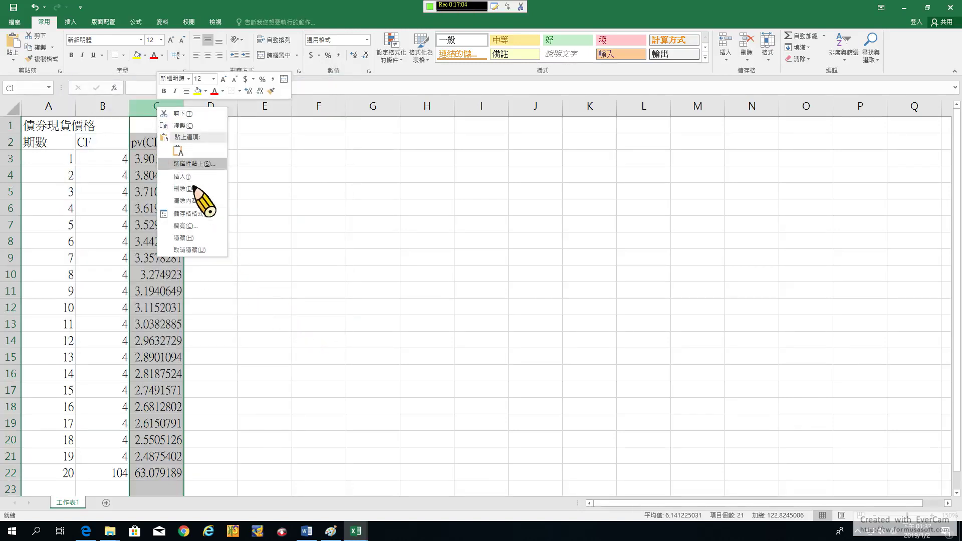
{"action": "left_click", "coordinate": [201, 218]}
{"action": "left_click", "coordinate": [78, 129]}
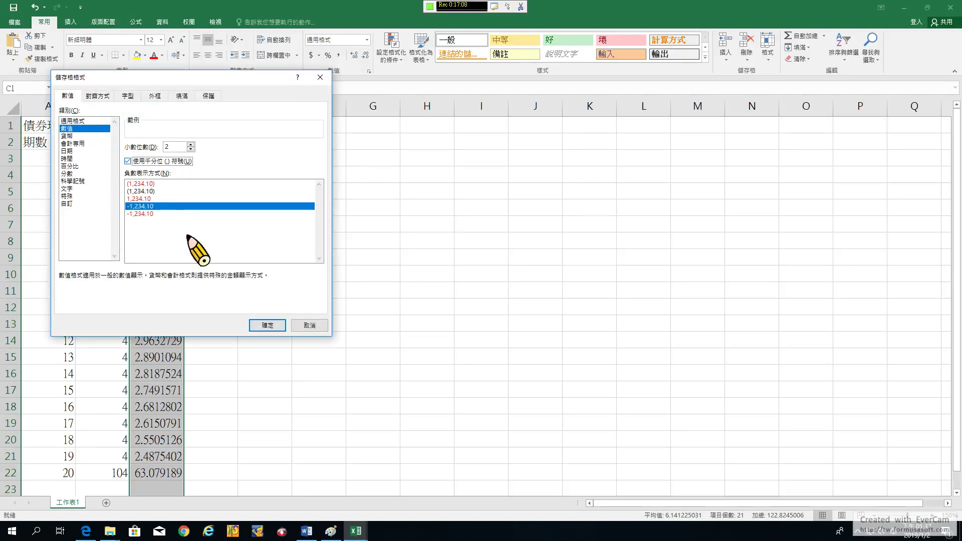
{"action": "left_click", "coordinate": [268, 325]}
Enter the label "債券現貨價" in A24, below the cash flow table
{"action": "scroll", "coordinate": [267, 326], "scroll_direction": "down", "scroll_amount": 3}
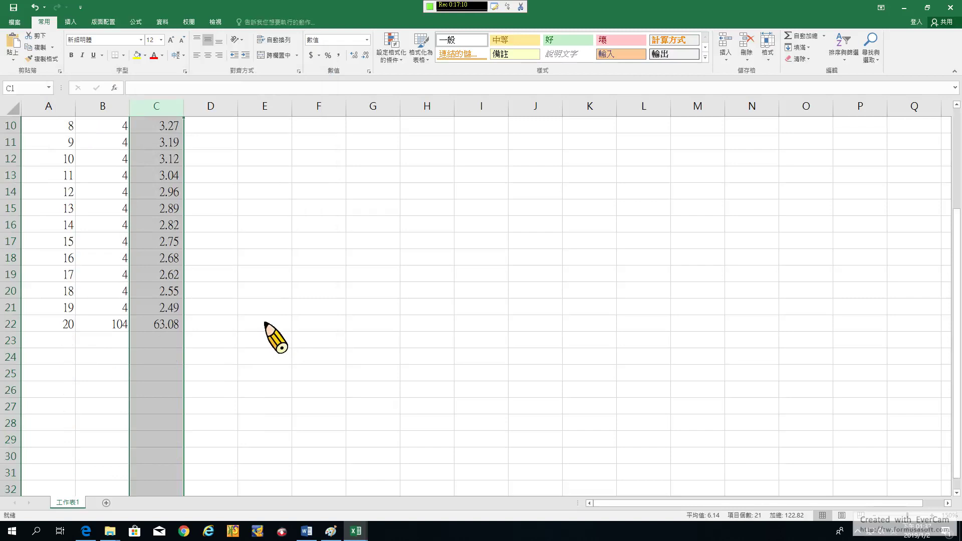
{"action": "scroll", "coordinate": [178, 383], "scroll_direction": "up", "scroll_amount": 2}
{"action": "scroll", "coordinate": [173, 409], "scroll_direction": "down", "scroll_amount": 1}
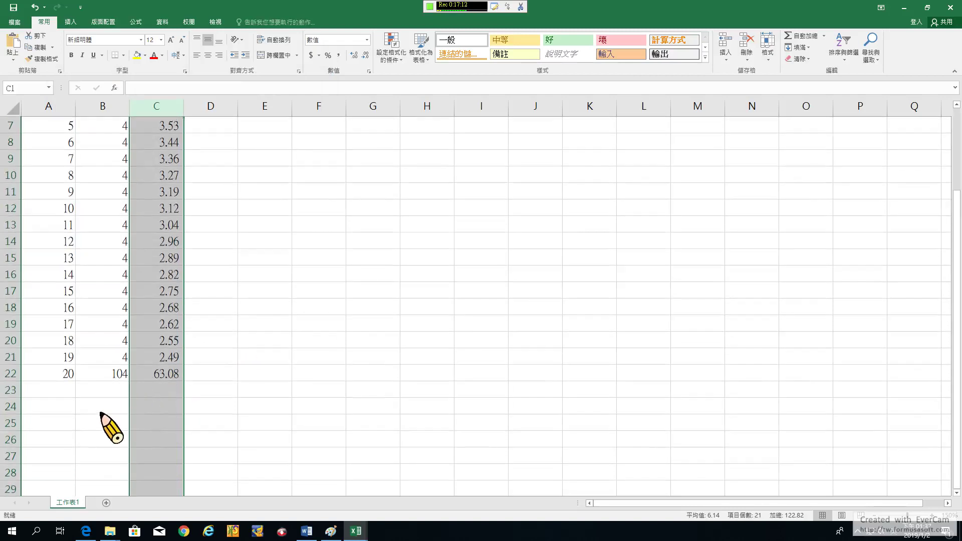
{"action": "left_click", "coordinate": [59, 406]}
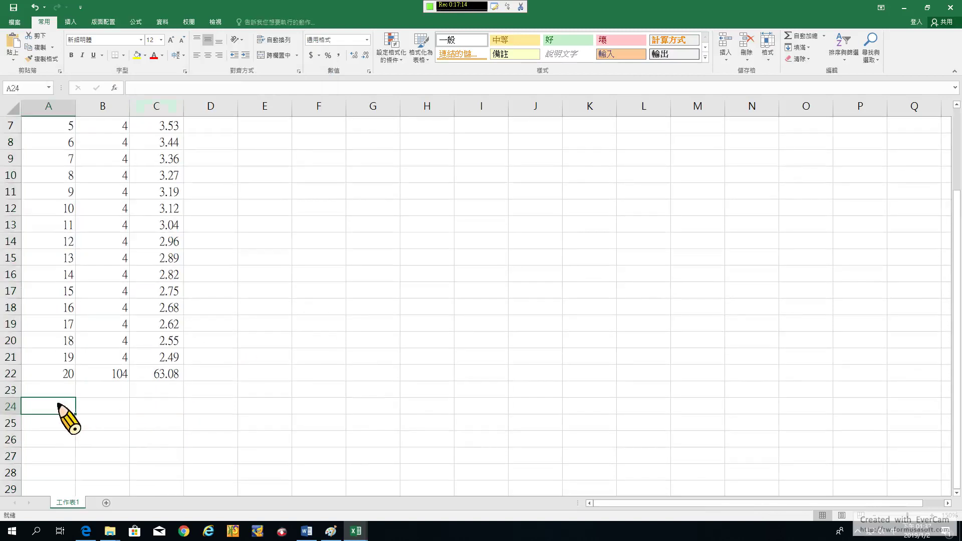
{"action": "type", "text": "ㄓ"}
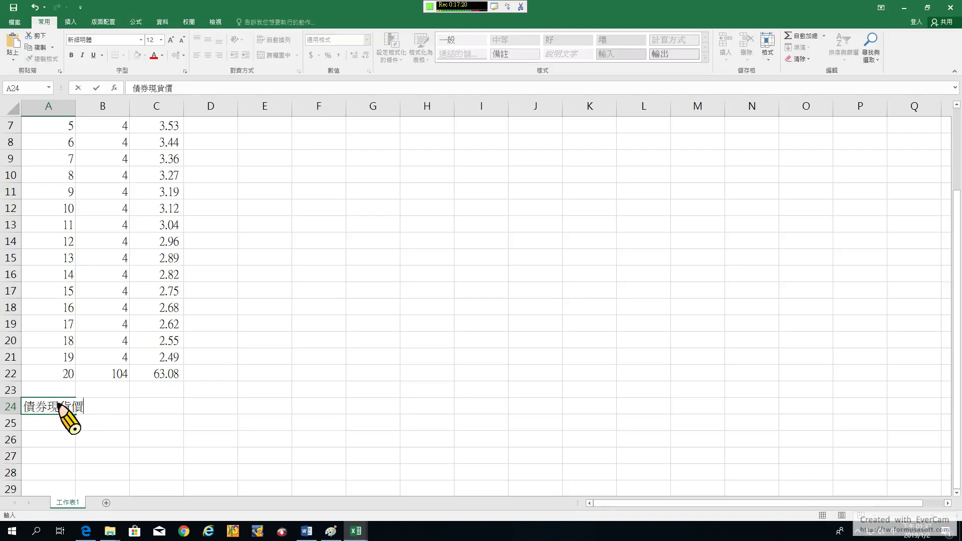
Compute the bond's spot price in C24 by summing the present values in C3:C22
{"action": "left_click", "coordinate": [150, 408]}
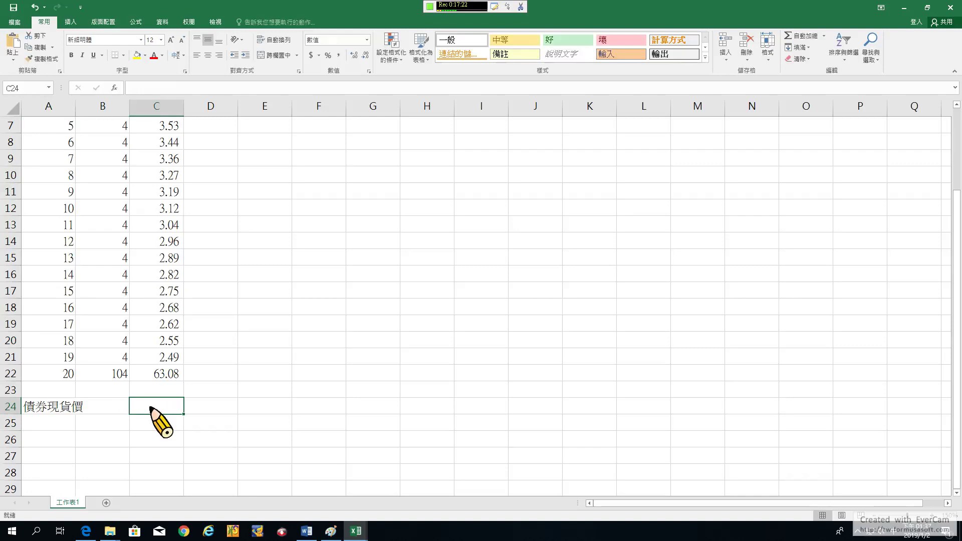
{"action": "type", "text": "0"}
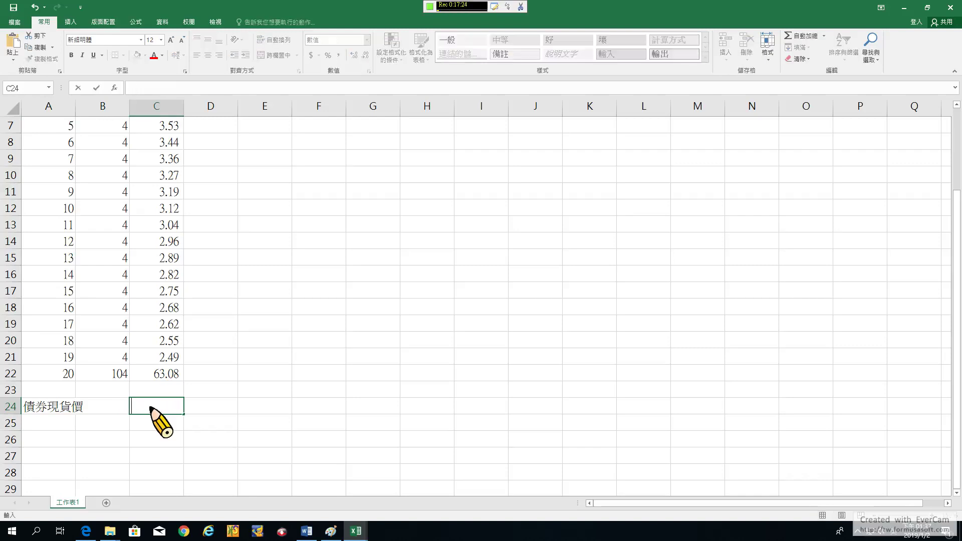
{"action": "type", "text": "-sum("}
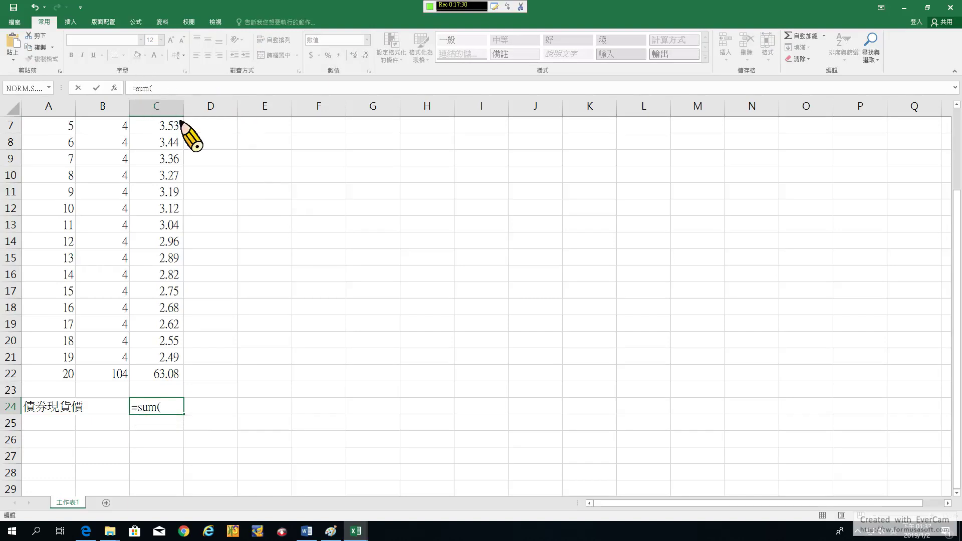
{"action": "left_click_drag", "start_coordinate": [151, 373], "coordinate": [149, 155]}
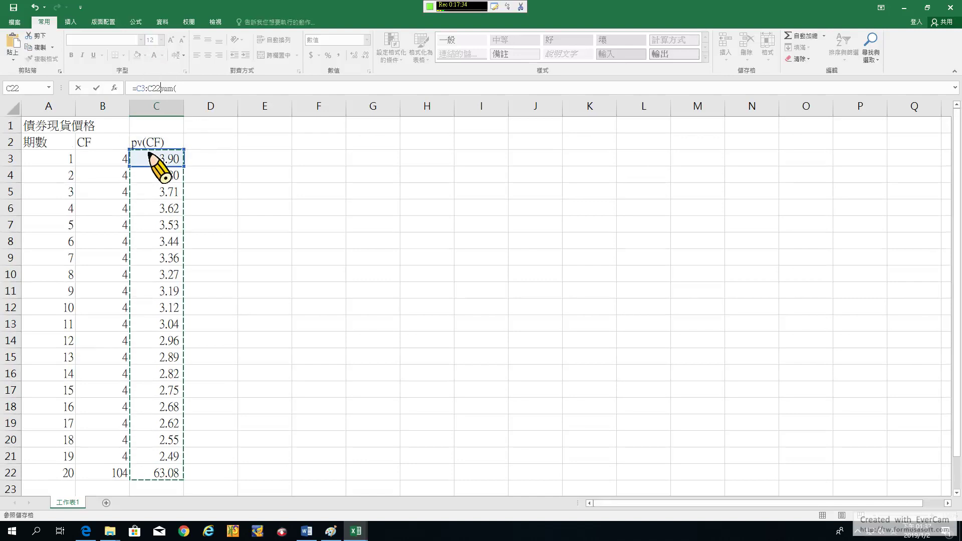
{"action": "type", "text": ")"}
{"action": "key", "text": "Return"}
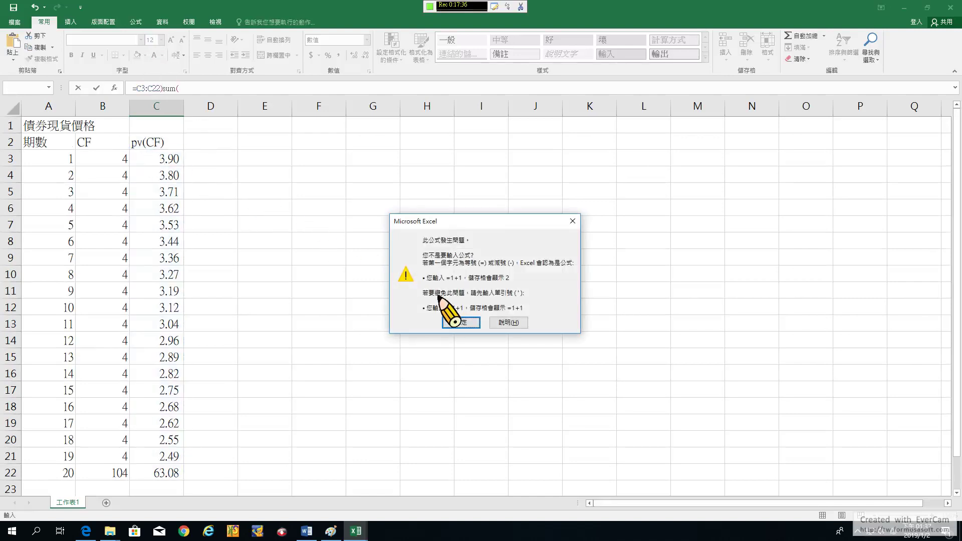
{"action": "left_click", "coordinate": [454, 323]}
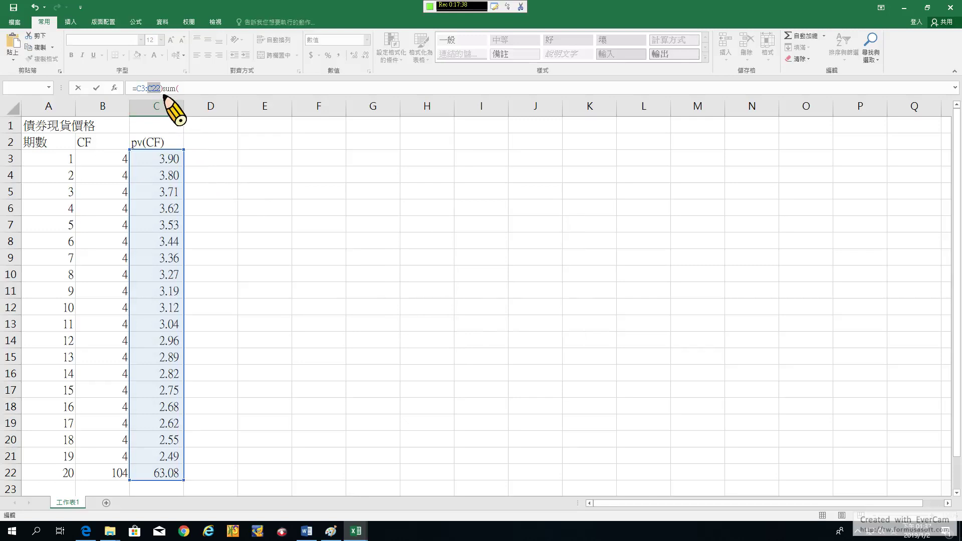
{"action": "left_click_drag", "start_coordinate": [162, 88], "coordinate": [137, 90]}
{"action": "key", "text": "Delete"}
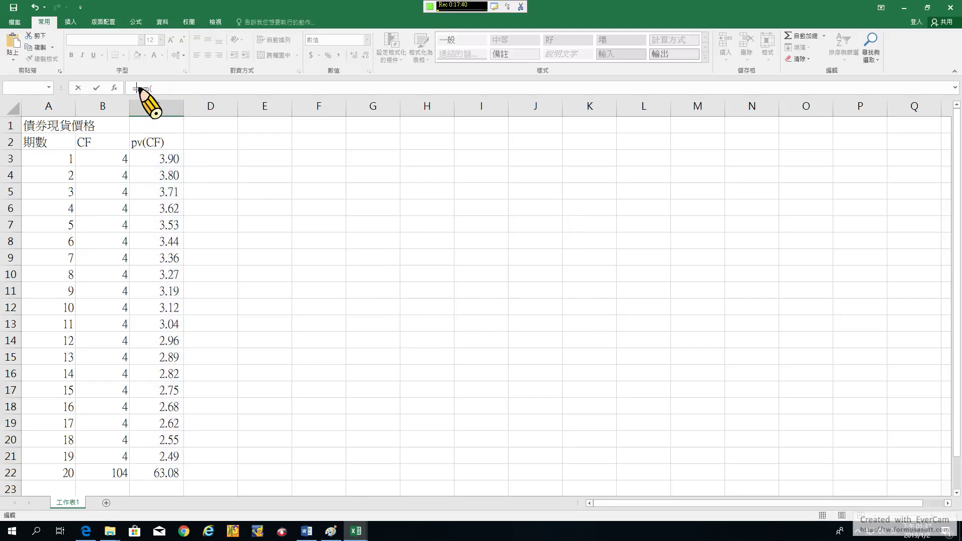
{"action": "left_click_drag", "start_coordinate": [163, 160], "coordinate": [157, 473]}
{"action": "key", "text": "Return"}
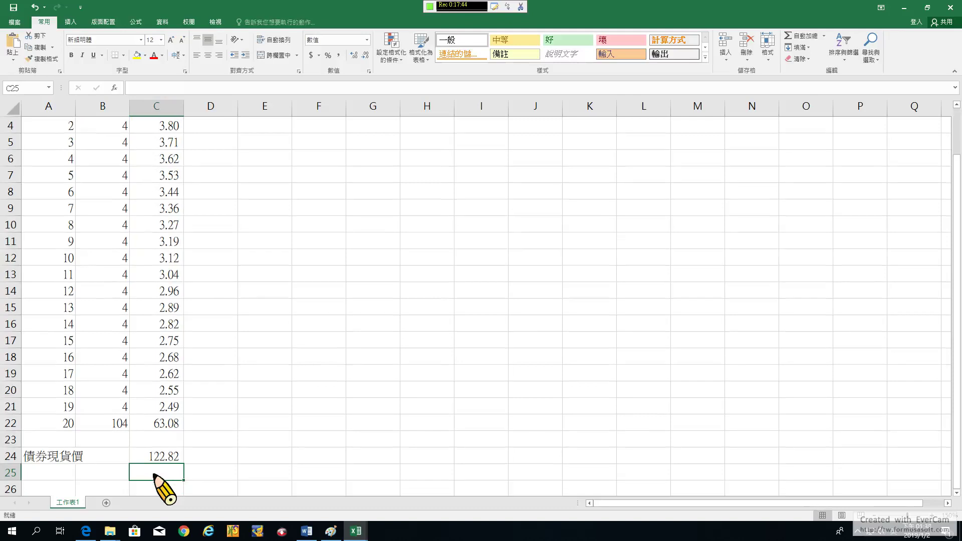
Check the quoted bond price in the Options Calculator workbook and switch to the Paint drawing with Black's formula
{"action": "mouse_move", "coordinate": [353, 534]}
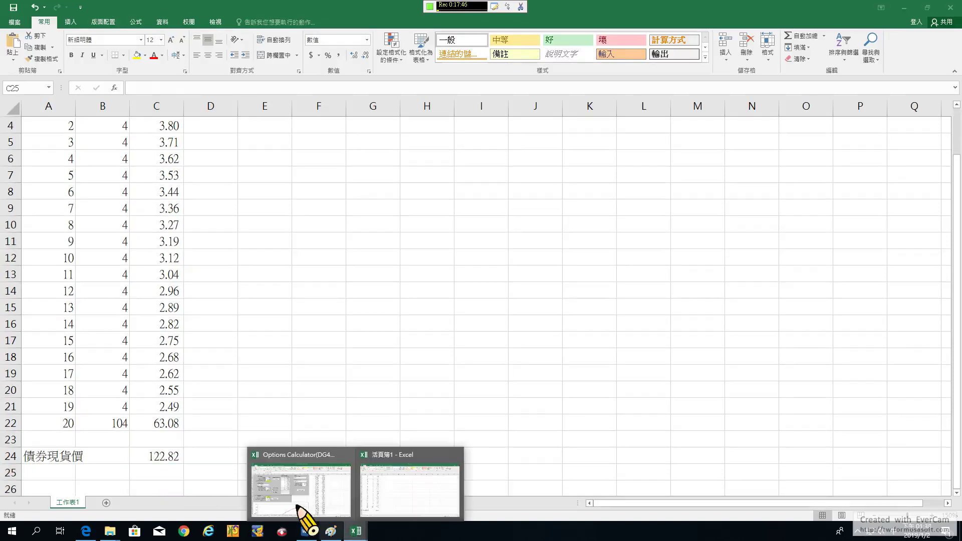
{"action": "left_click", "coordinate": [276, 430]}
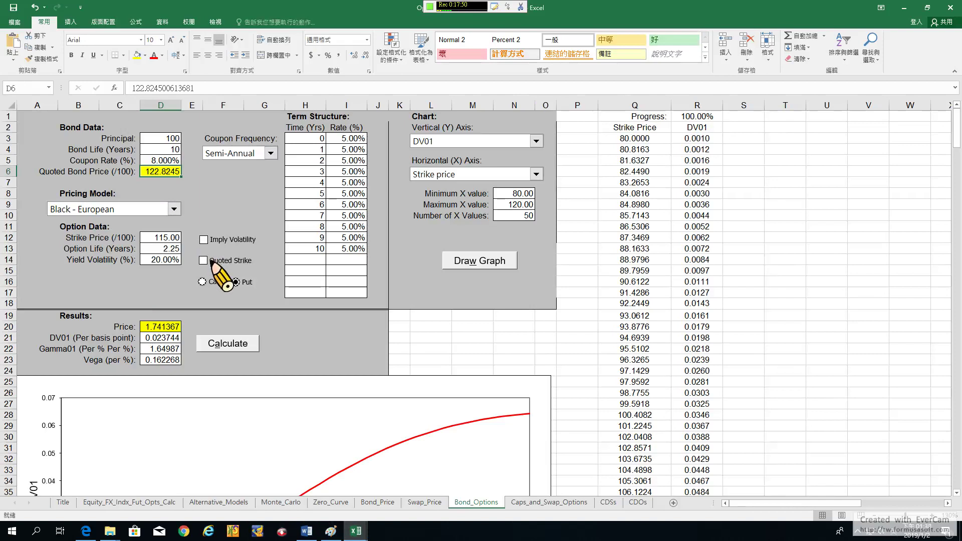
{"action": "mouse_move", "coordinate": [339, 534]}
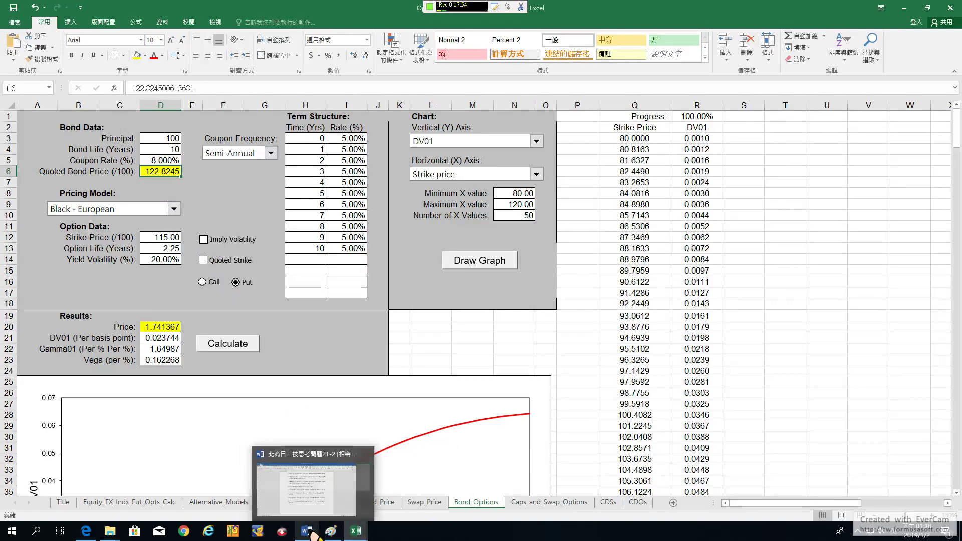
{"action": "left_click", "coordinate": [331, 533]}
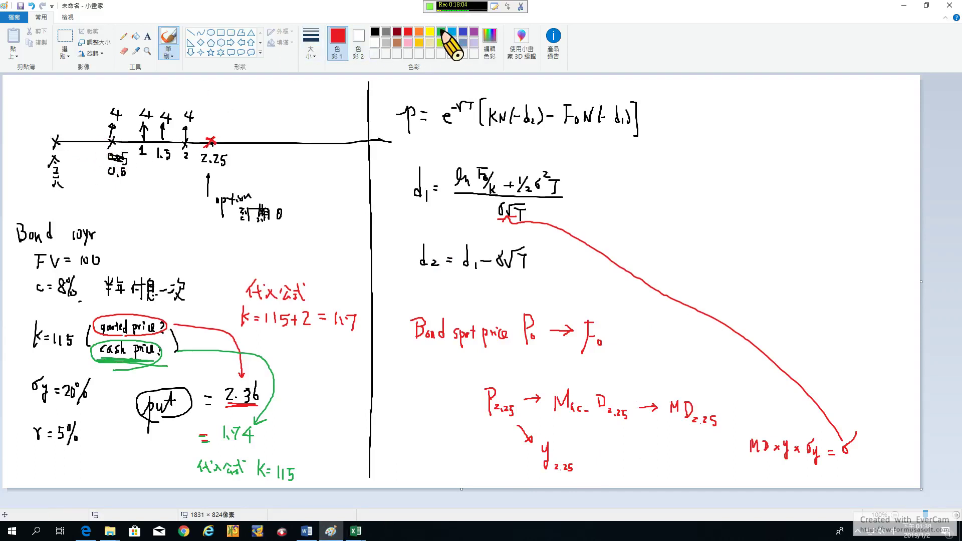
Draw blue arrows on the timeline from the 0.5, 1, 1.5 and 2-year coupons back to today, and one from today to 2.25
{"action": "left_click", "coordinate": [453, 31]}
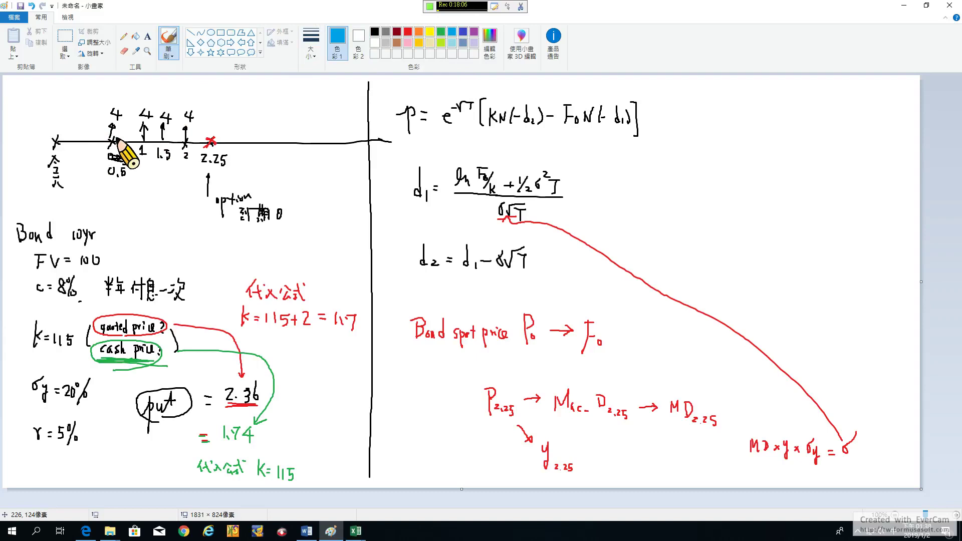
{"action": "mouse_move", "coordinate": [116, 136]}
{"action": "left_mouse_down"}
{"action": "mouse_move", "coordinate": [60, 124]}
{"action": "mouse_move", "coordinate": [58, 134]}
{"action": "left_mouse_up"}
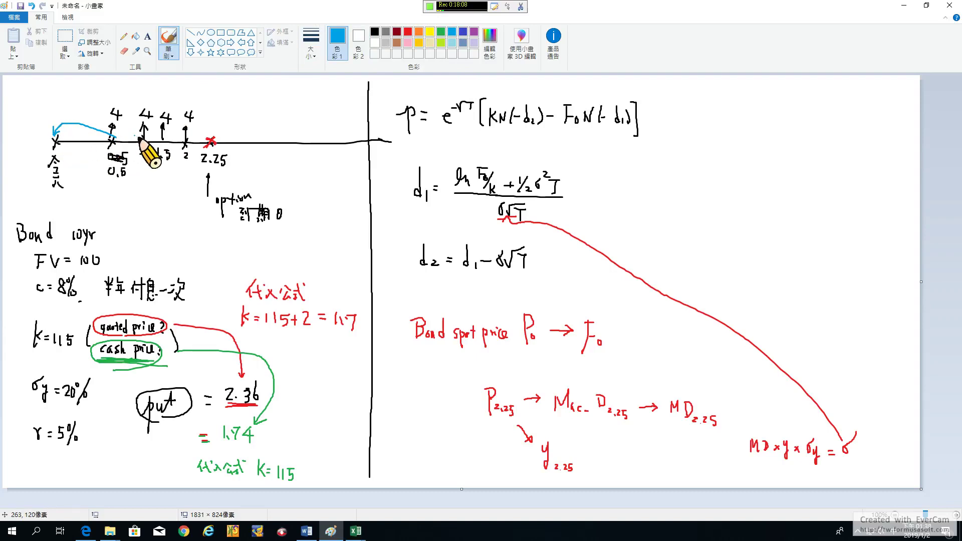
{"action": "left_click_drag", "start_coordinate": [145, 139], "coordinate": [63, 128]}
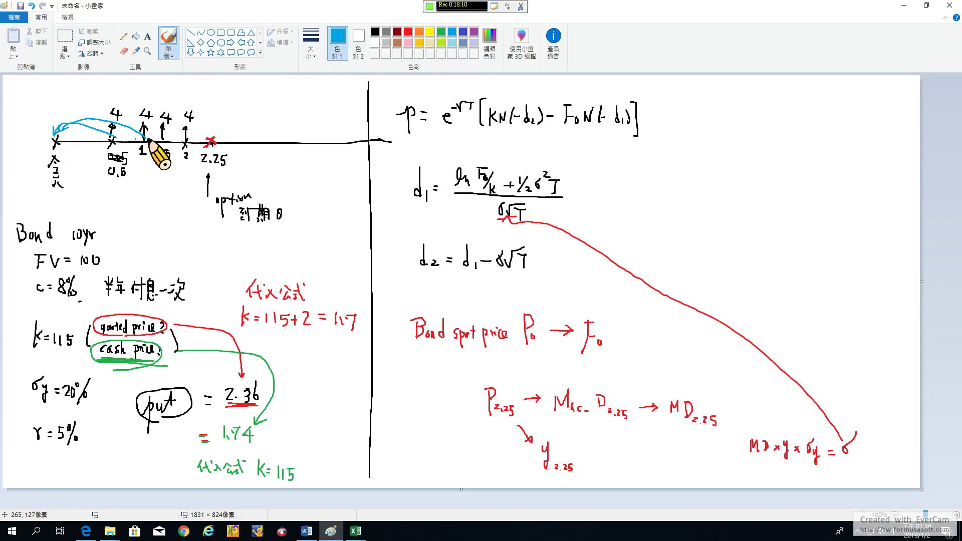
{"action": "left_click_drag", "start_coordinate": [161, 138], "coordinate": [61, 125]}
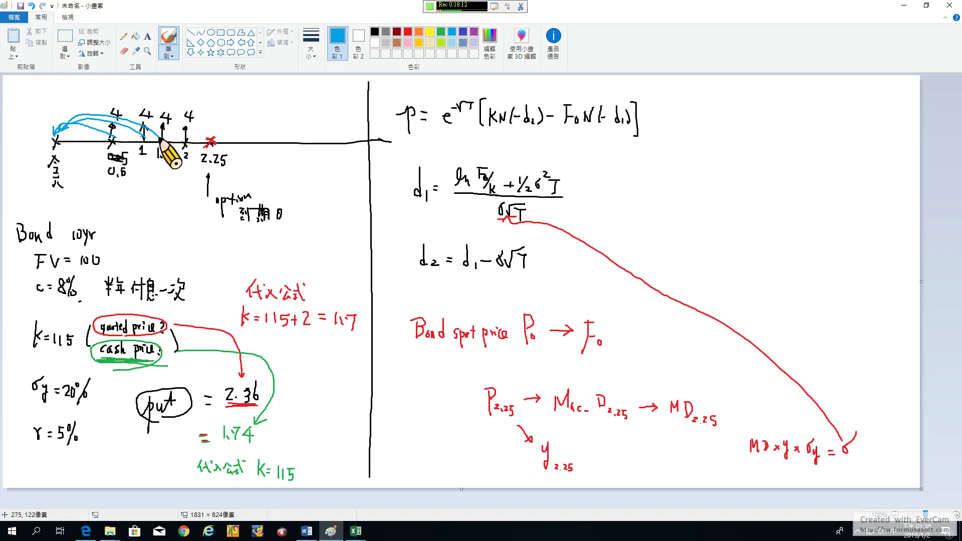
{"action": "mouse_move", "coordinate": [181, 137]}
{"action": "left_mouse_down"}
{"action": "mouse_move", "coordinate": [96, 106]}
{"action": "mouse_move", "coordinate": [59, 113]}
{"action": "mouse_move", "coordinate": [56, 129]}
{"action": "mouse_move", "coordinate": [123, 180]}
{"action": "mouse_move", "coordinate": [205, 150]}
{"action": "mouse_move", "coordinate": [219, 165]}
{"action": "left_mouse_up"}
{"action": "left_click", "coordinate": [208, 164]}
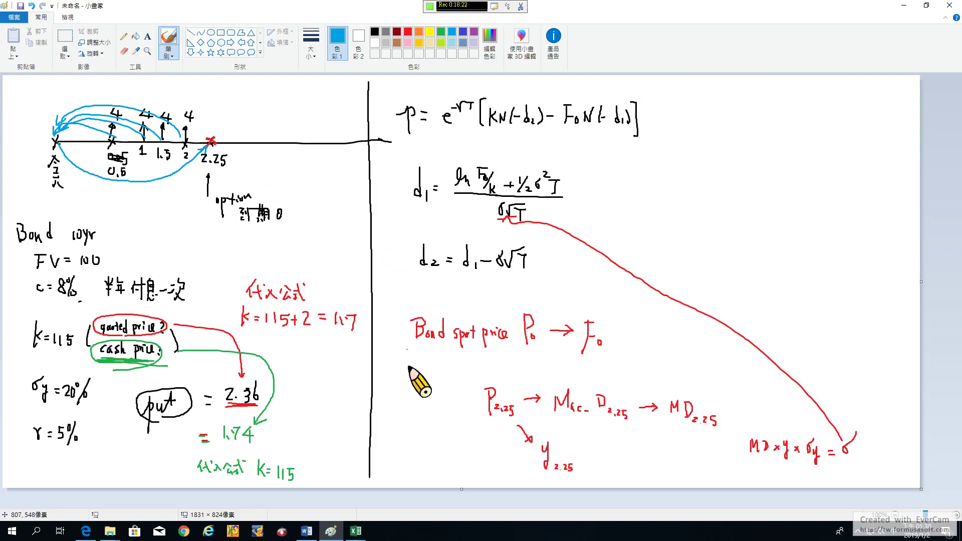
Switch to the Excel worksheet and highlight the first four present values, C3:C6, in yellow
{"action": "left_click", "coordinate": [361, 534]}
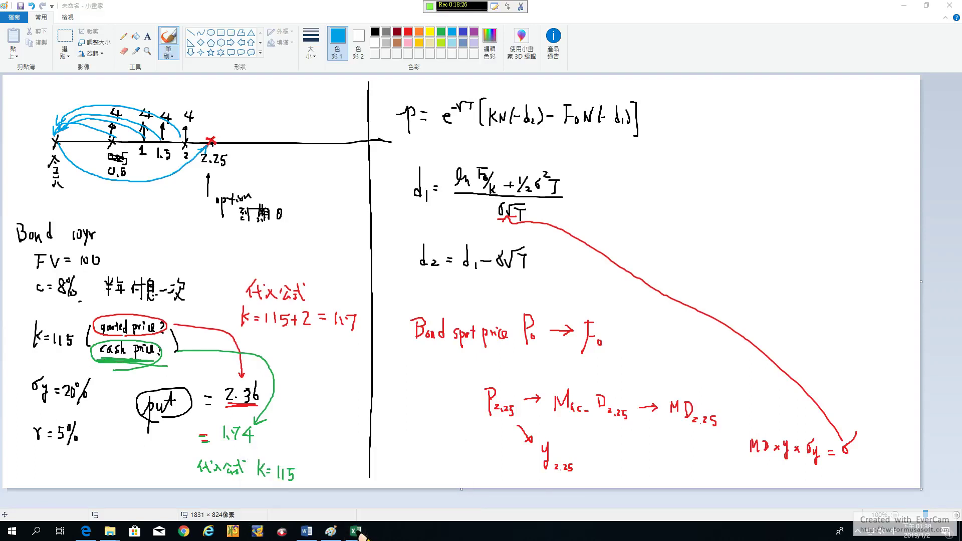
{"action": "left_click", "coordinate": [387, 504]}
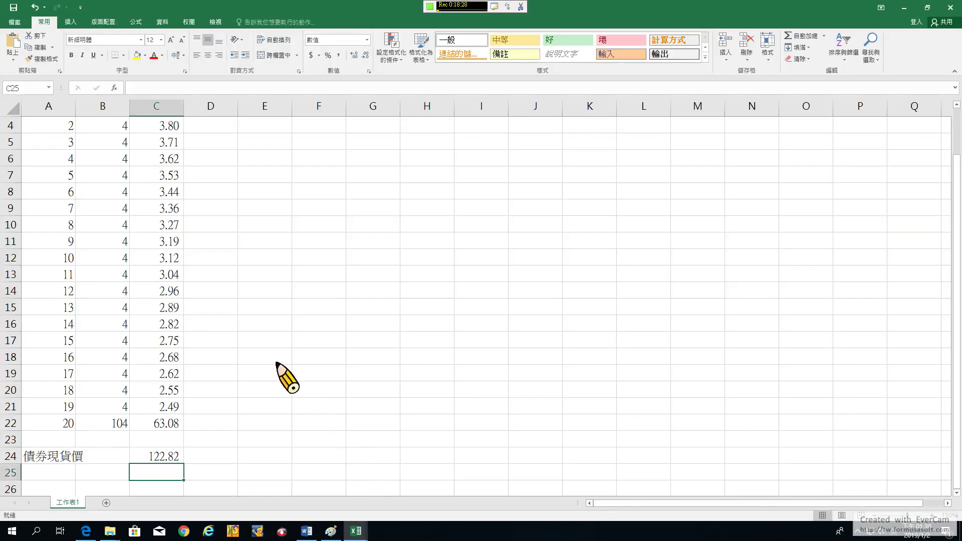
{"action": "scroll", "coordinate": [266, 346], "scroll_direction": "up", "scroll_amount": 1}
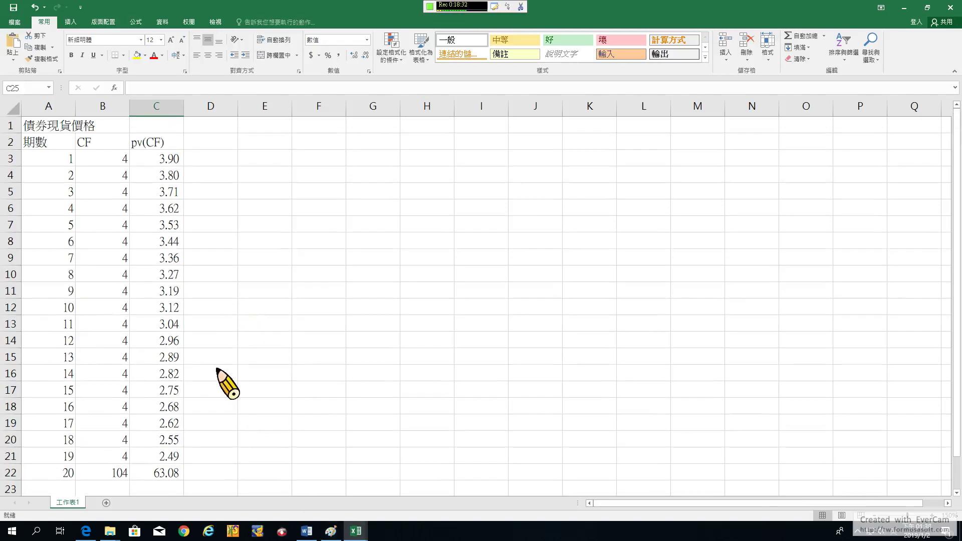
{"action": "left_click_drag", "start_coordinate": [156, 161], "coordinate": [158, 209]}
{"action": "right_click", "coordinate": [155, 210]}
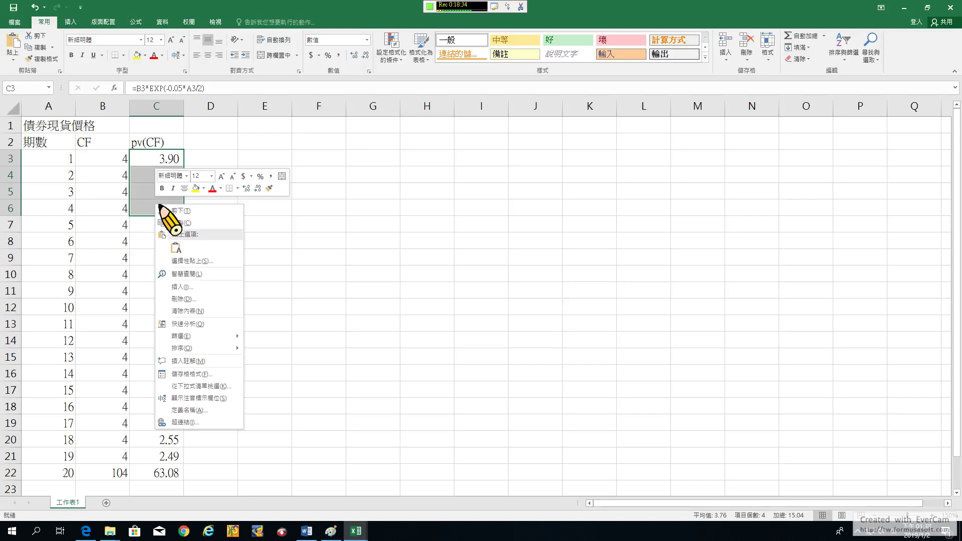
{"action": "left_click", "coordinate": [196, 189]}
{"action": "scroll", "coordinate": [217, 312], "scroll_direction": "down", "scroll_amount": 1}
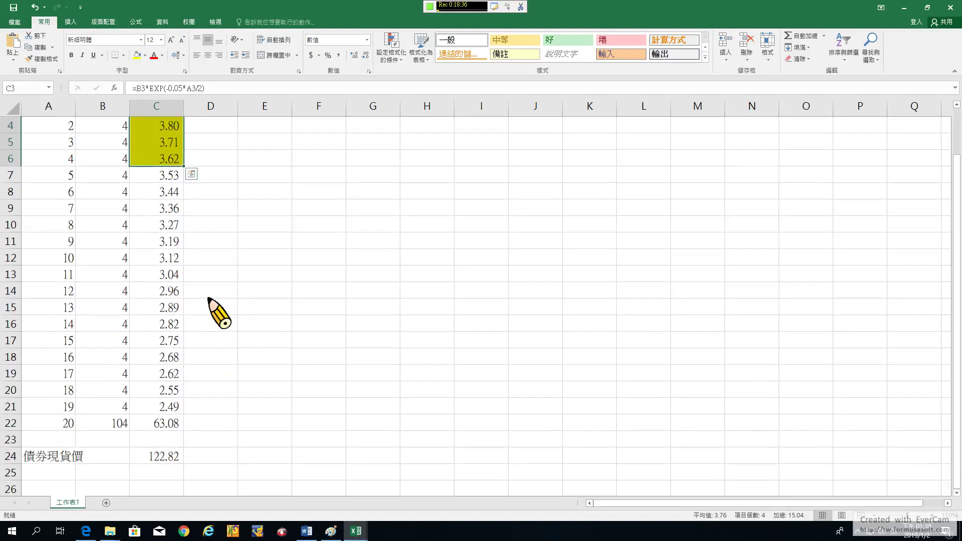
{"action": "scroll", "coordinate": [216, 311], "scroll_direction": "up", "scroll_amount": 1}
{"action": "left_click", "coordinate": [170, 159]}
{"action": "left_click_drag", "start_coordinate": [167, 205], "coordinate": [168, 208]}
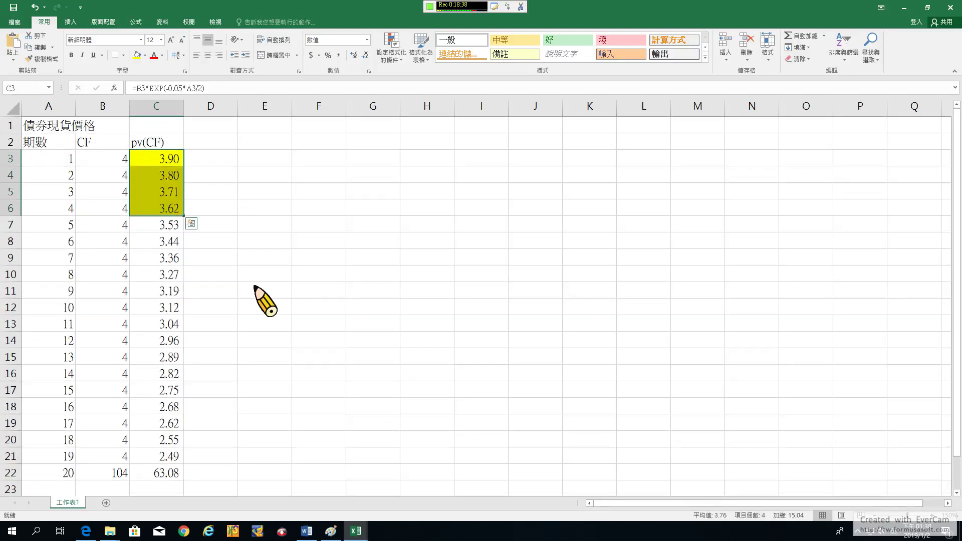
{"action": "scroll", "coordinate": [267, 305], "scroll_direction": "down", "scroll_amount": 1}
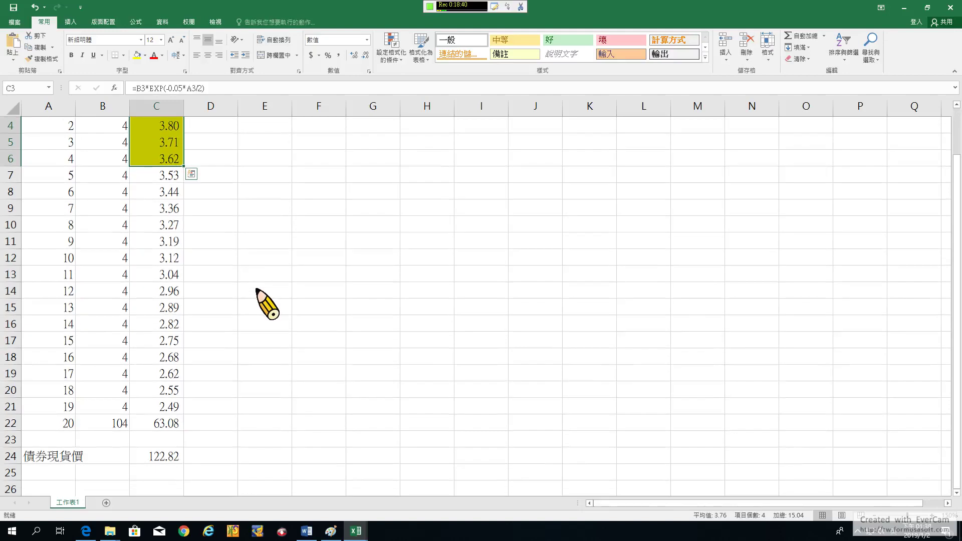
Copy the spot price label from A24 into A25
{"action": "left_click", "coordinate": [50, 473]}
{"action": "left_click", "coordinate": [50, 457]}
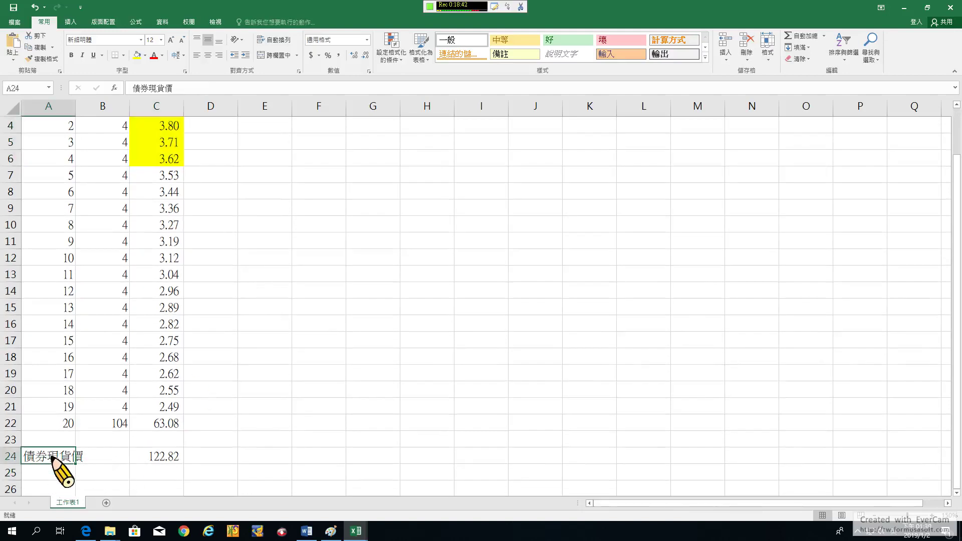
{"action": "key", "text": "ctrl+c"}
{"action": "left_click", "coordinate": [51, 474]}
{"action": "key", "text": "ctrl+v"}
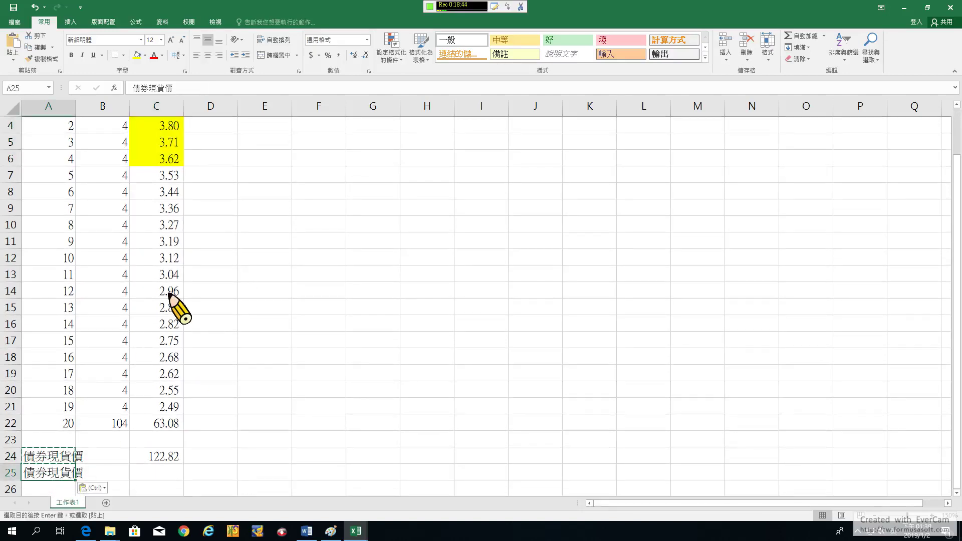
{"action": "scroll", "coordinate": [181, 270], "scroll_direction": "up", "scroll_amount": 1}
{"action": "left_click_drag", "start_coordinate": [172, 160], "coordinate": [175, 209]}
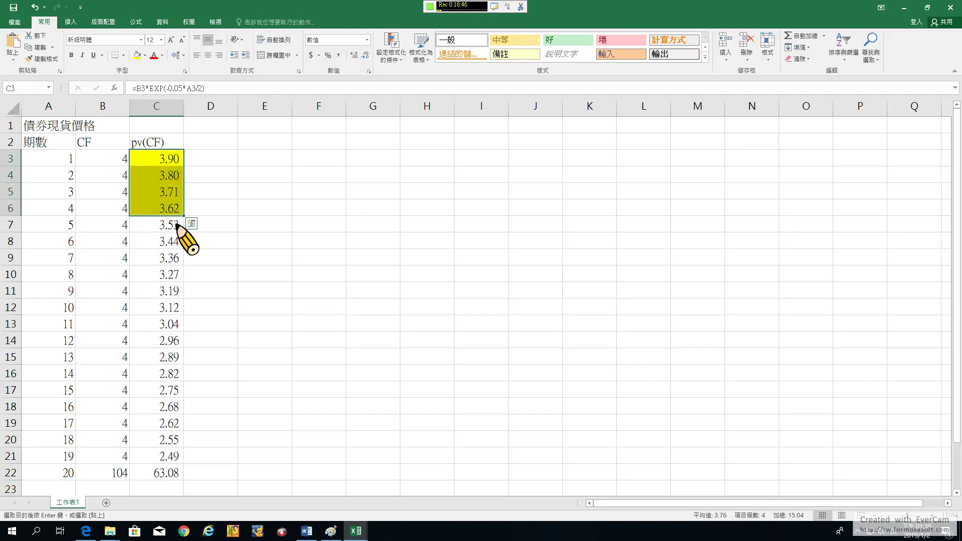
{"action": "scroll", "coordinate": [177, 231], "scroll_direction": "down", "scroll_amount": 1}
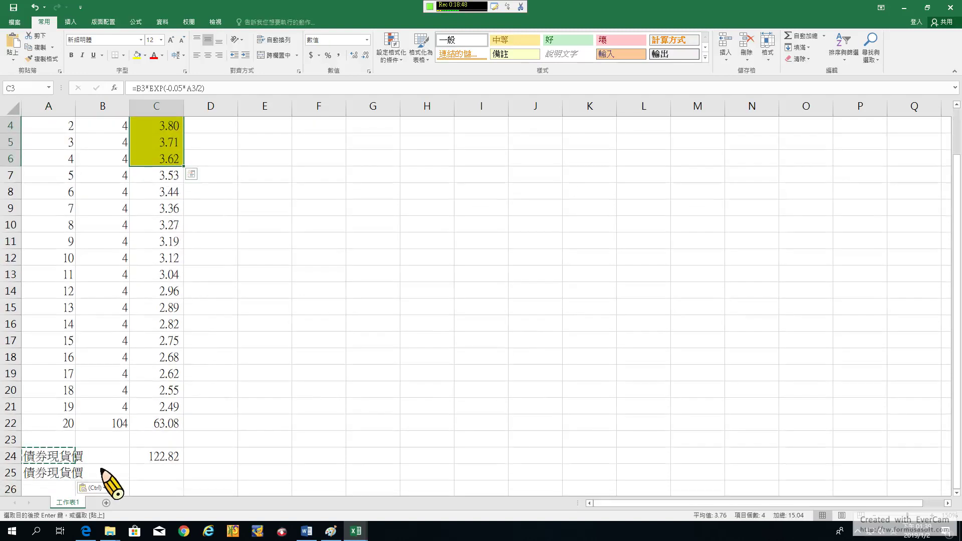
Change the copied label in A25 to "債券遠期價"
{"action": "left_click", "coordinate": [65, 474]}
{"action": "left_click_drag", "start_coordinate": [153, 88], "coordinate": [163, 87]}
{"action": "type", "text": "ㄢ"}
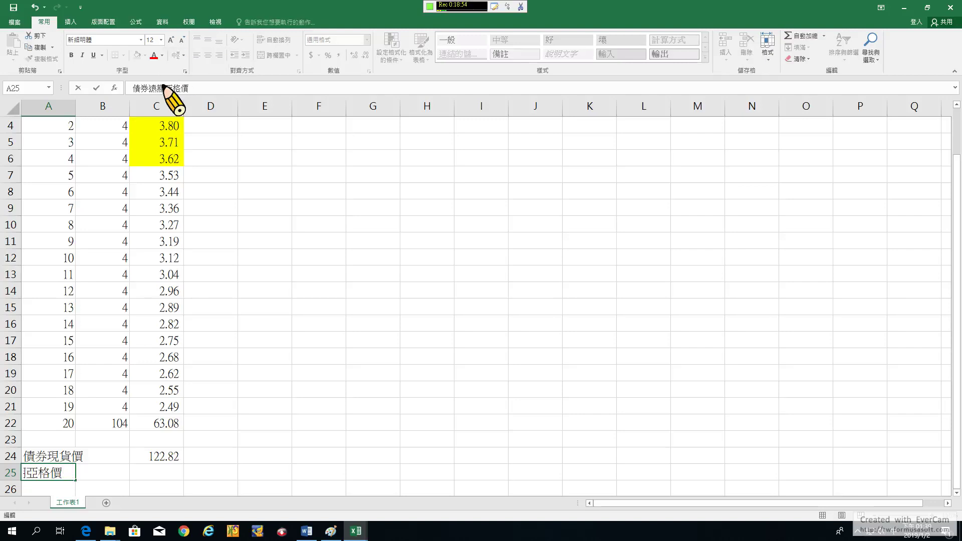
{"action": "left_click_drag", "start_coordinate": [167, 88], "coordinate": [183, 89]}
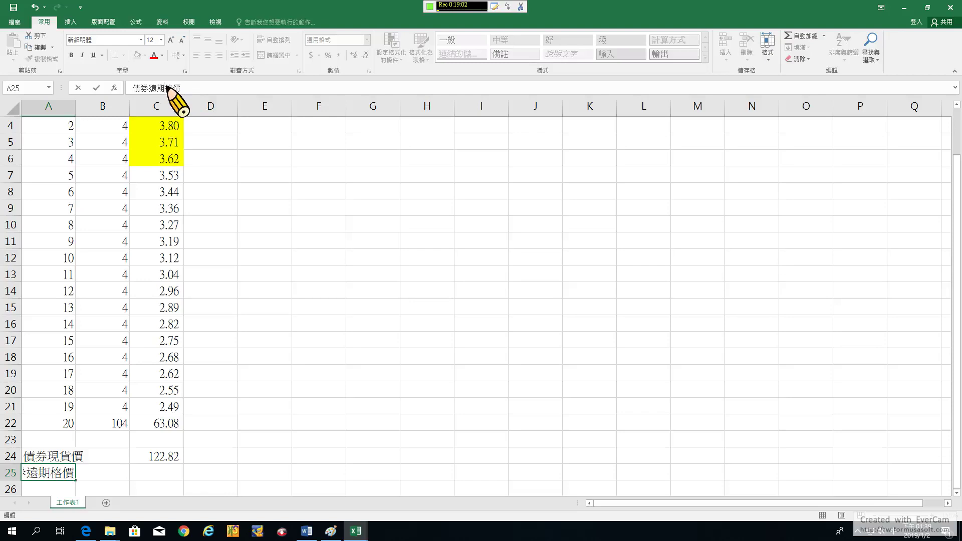
{"action": "key", "text": "BackSpace"}
{"action": "key", "text": "Return"}
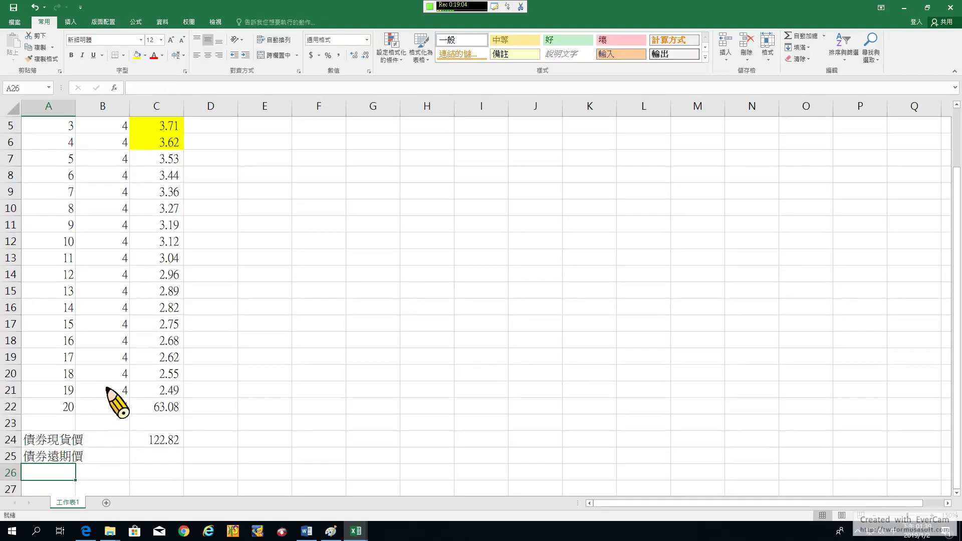
Insert the maturity "(2.25)" into the A25 label so it reads "債券遠期(2.25)價"
{"action": "key", "text": "Up"}
{"action": "left_click", "coordinate": [169, 88]}
{"action": "key", "text": "BackSpace"}
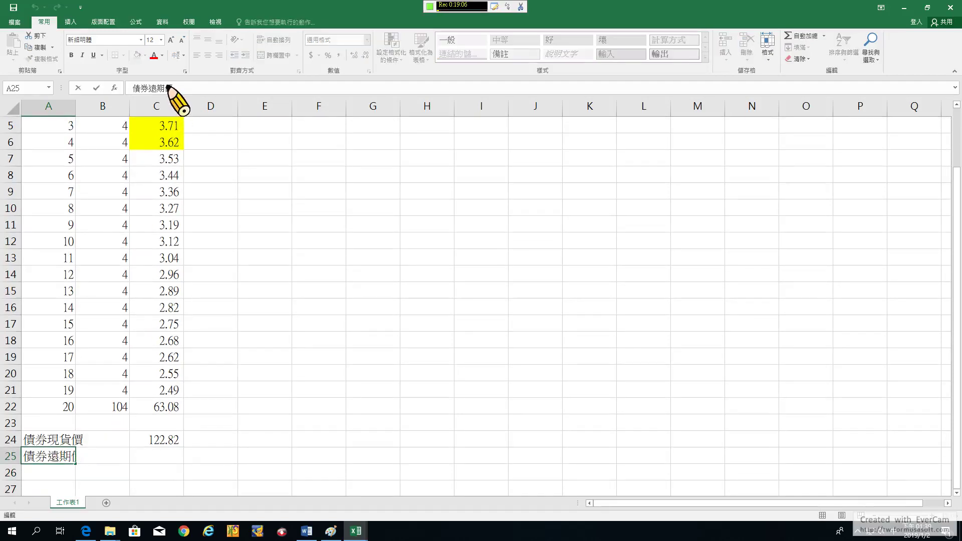
{"action": "type", "text": "(2.25"}
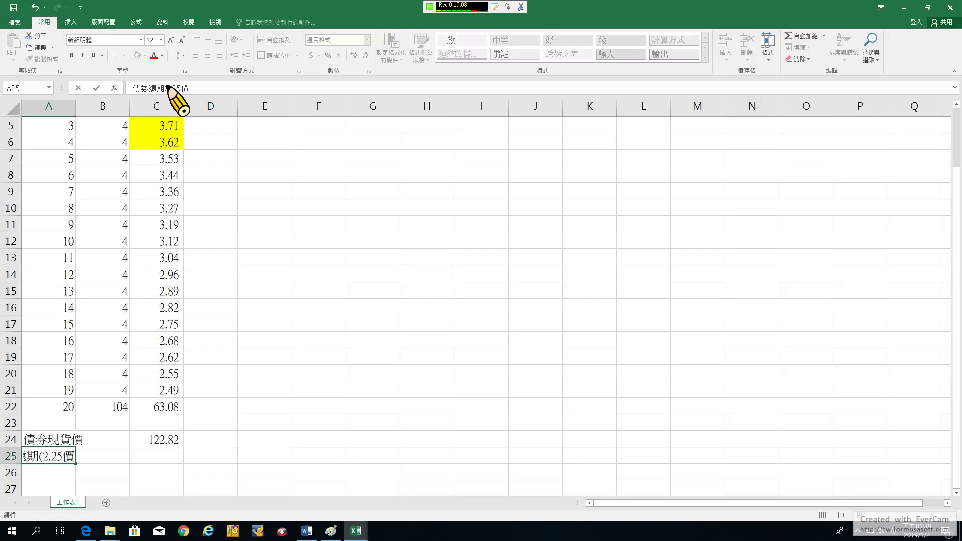
{"action": "type", "text": ")"}
{"action": "key", "text": "Return"}
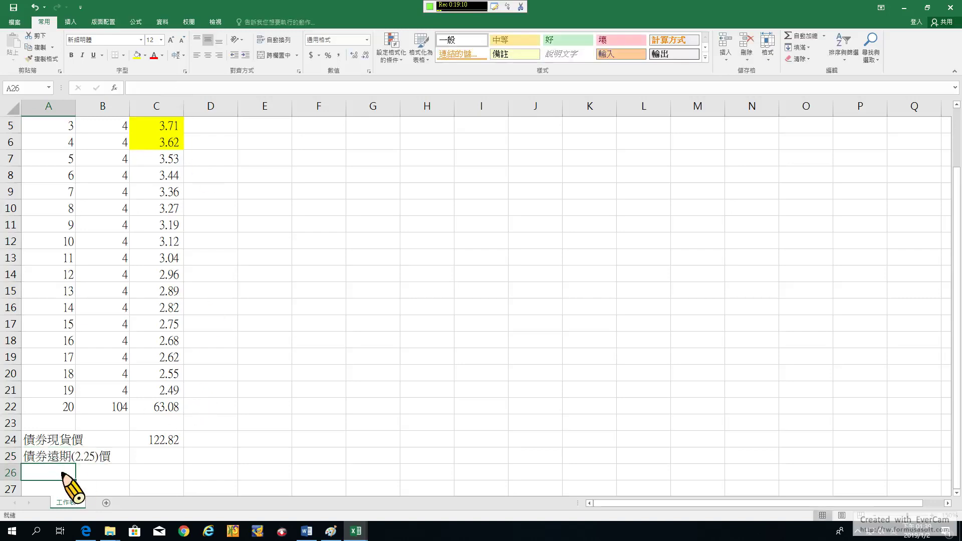
Compute the bond's forward price in C25 with =(C24-SUM(C3:C6))*EXP(0.05*2.25)
{"action": "left_click", "coordinate": [62, 458]}
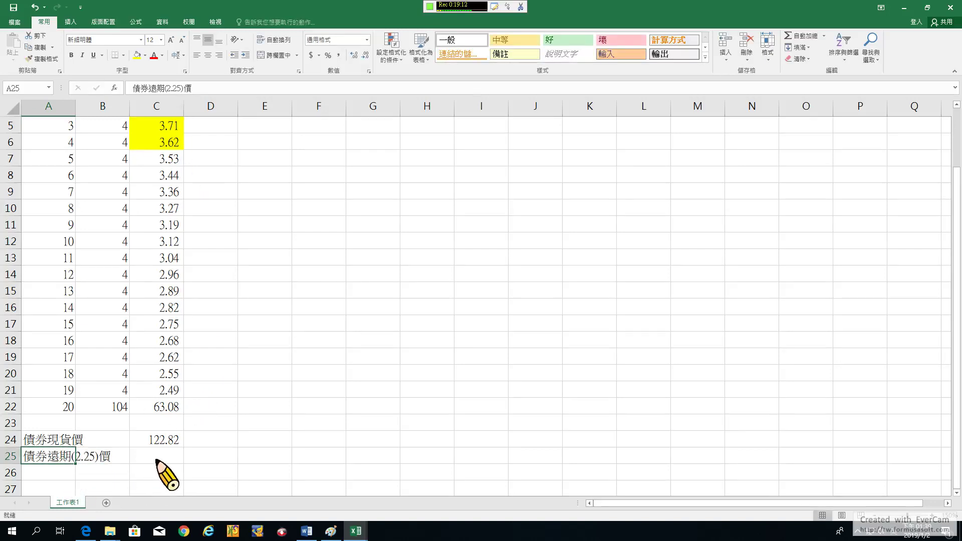
{"action": "left_click", "coordinate": [156, 460]}
{"action": "left_click", "coordinate": [876, 516]}
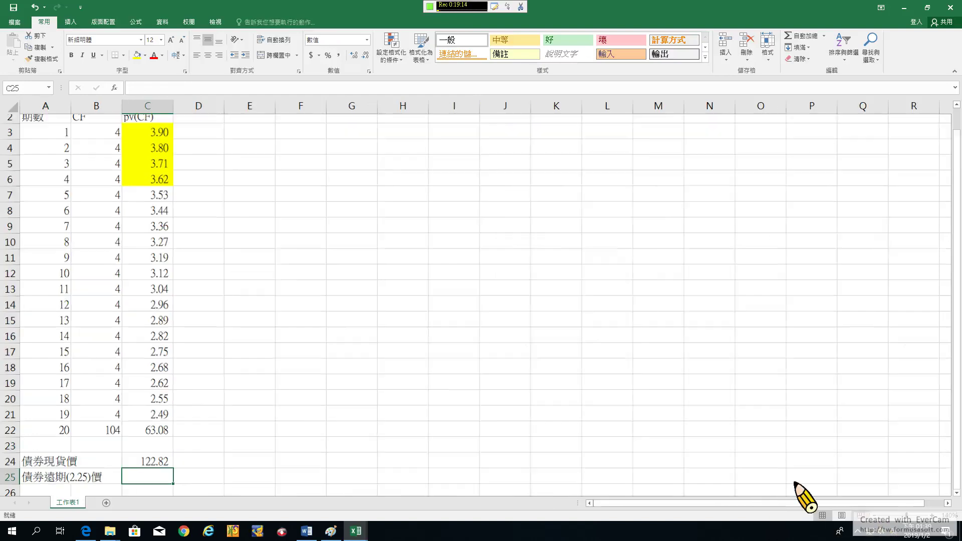
{"action": "type", "text": "=("}
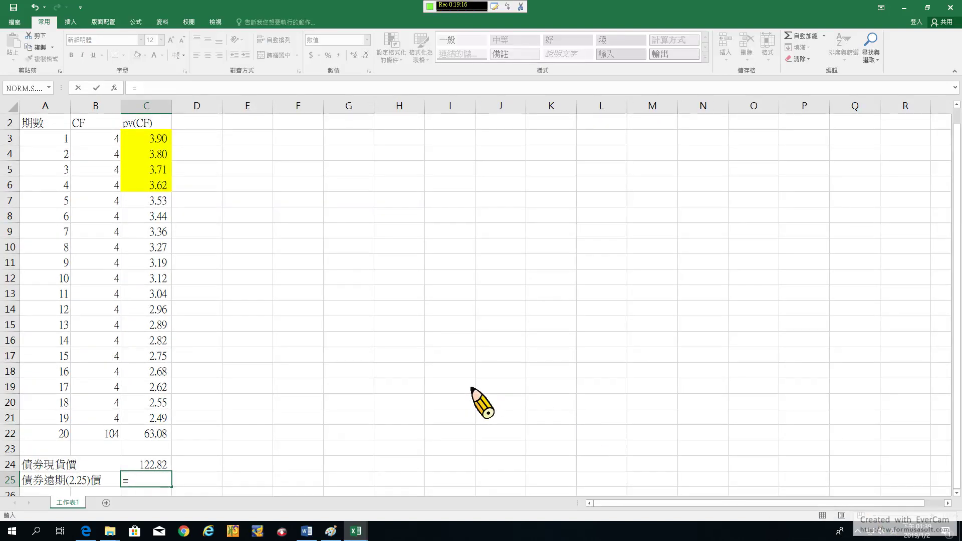
{"action": "left_click", "coordinate": [130, 465]}
{"action": "type", "text": "-sum("}
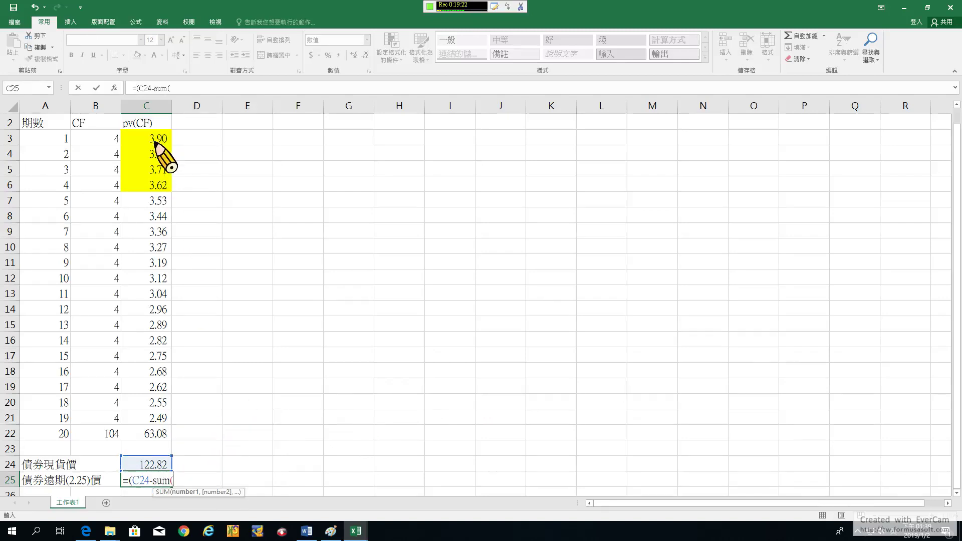
{"action": "left_click_drag", "start_coordinate": [155, 141], "coordinate": [156, 191]}
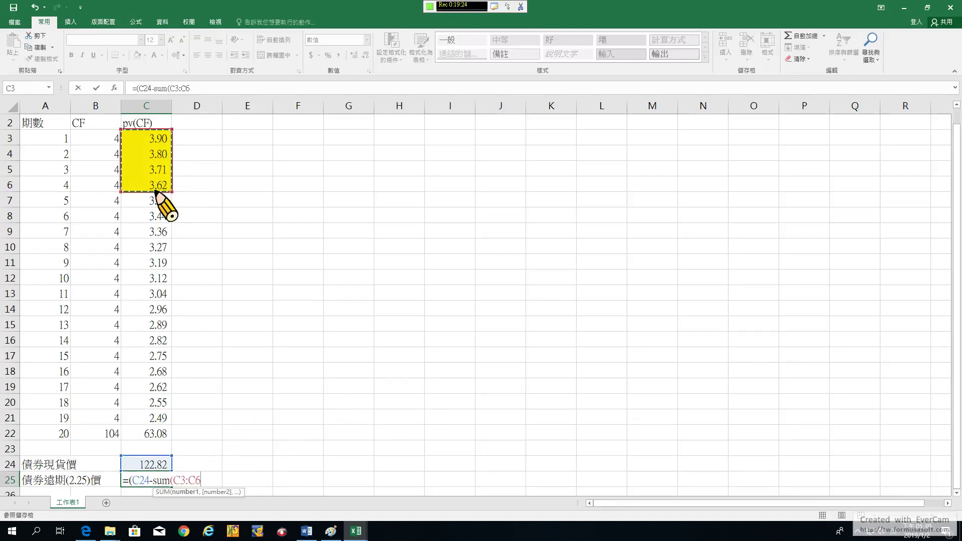
{"action": "type", "text": "))"}
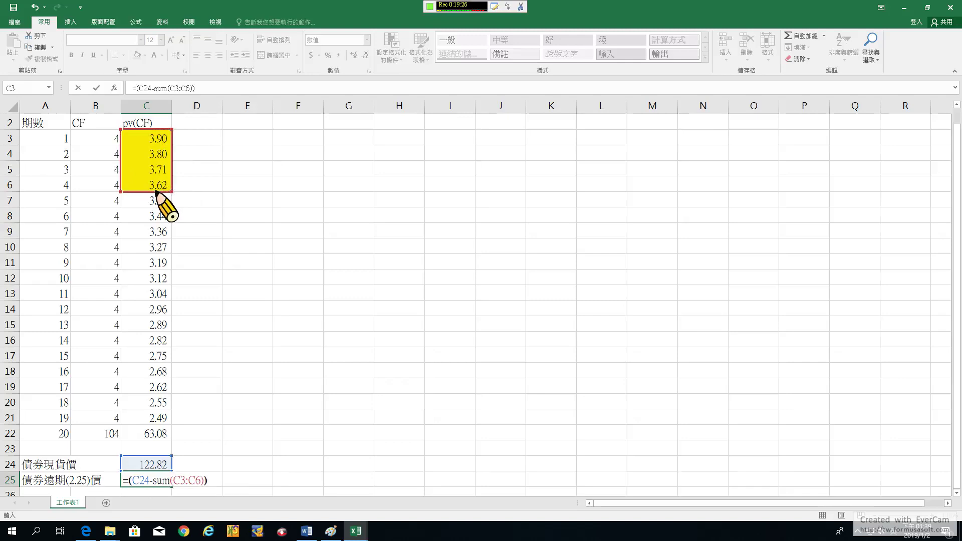
{"action": "type", "text": "*exp(0.05*2.25)"}
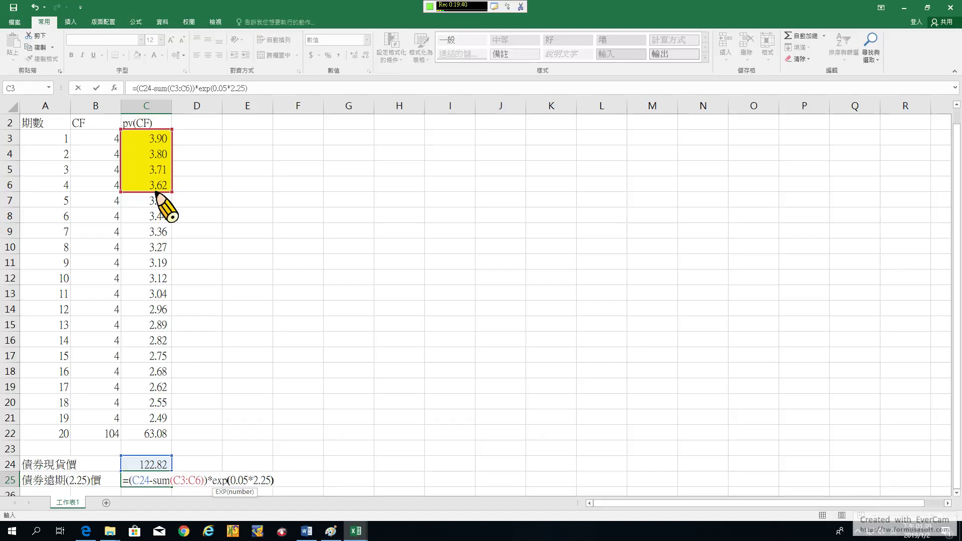
{"action": "key", "text": "Return"}
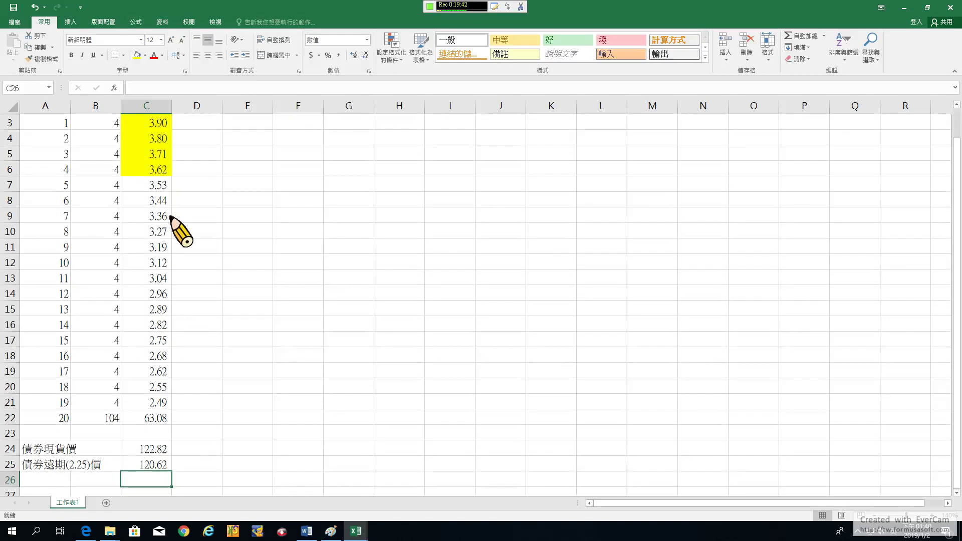
{"action": "left_click", "coordinate": [167, 466]}
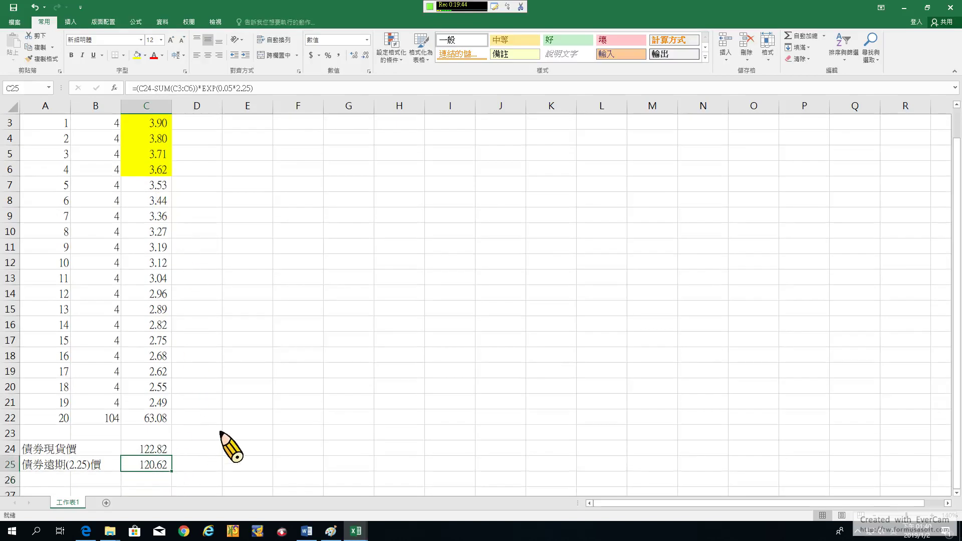
{"action": "scroll", "coordinate": [170, 466], "scroll_direction": "up", "scroll_amount": 1}
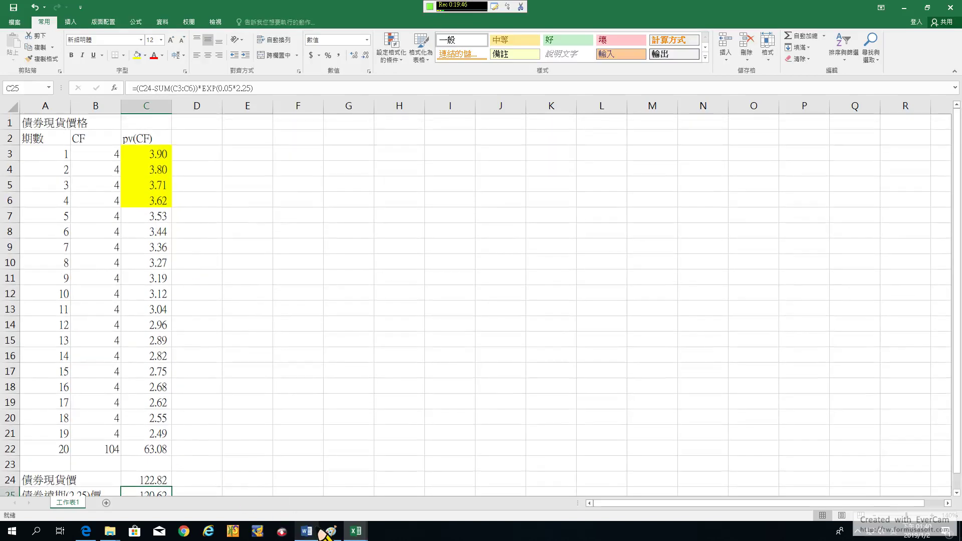
Switch to the Paint drawing and annotate F0 in the put formula with a red arrow and the value 120.62
{"action": "left_click", "coordinate": [331, 531]}
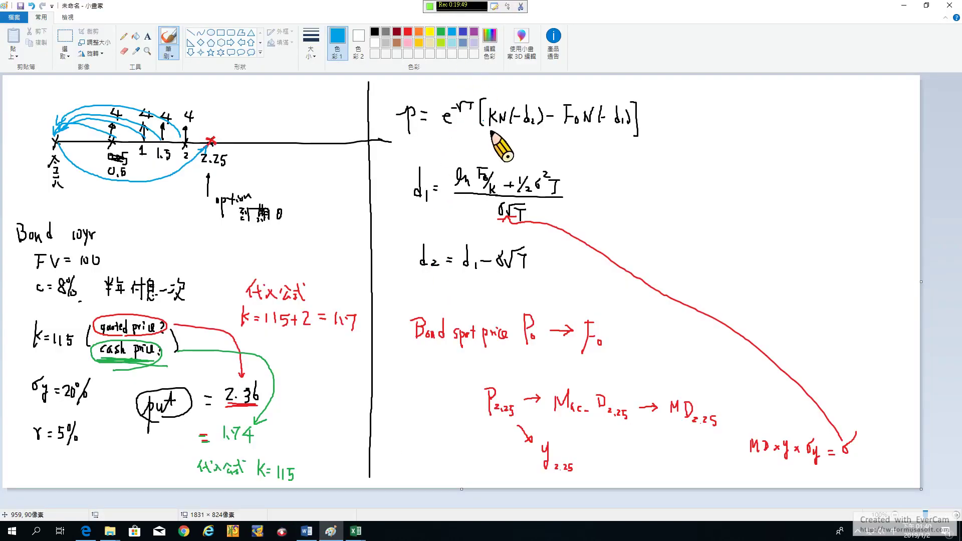
{"action": "left_click", "coordinate": [408, 32]}
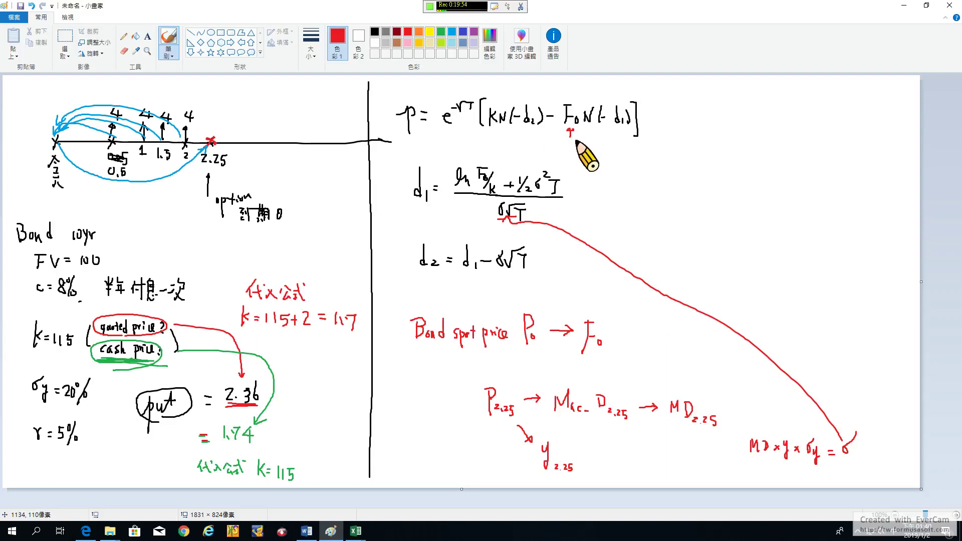
{"action": "left_click_drag", "start_coordinate": [579, 148], "coordinate": [612, 153]}
{"action": "left_click", "coordinate": [462, 399]}
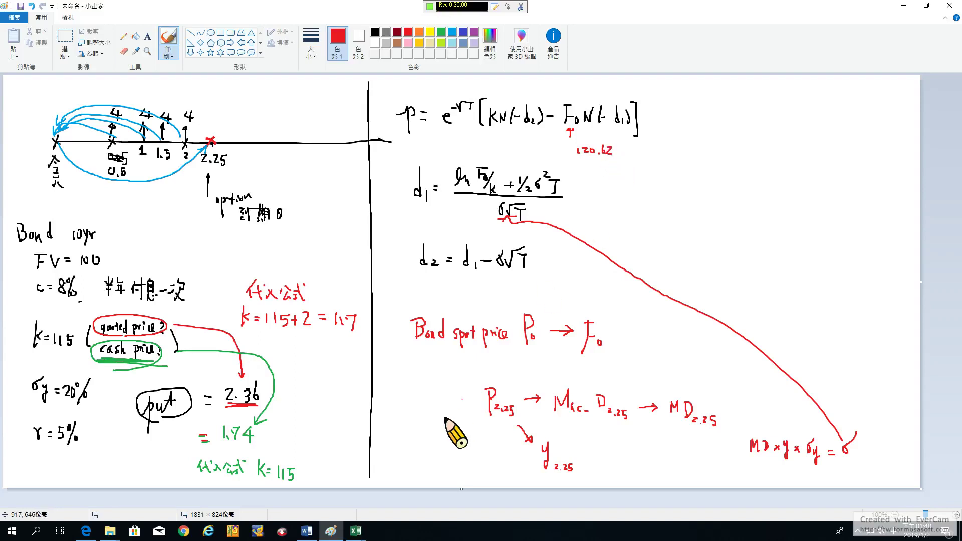
Switch to the Excel workbook 活頁簿1 and enter the heading "optiom" in I1
{"action": "mouse_move", "coordinate": [356, 532]}
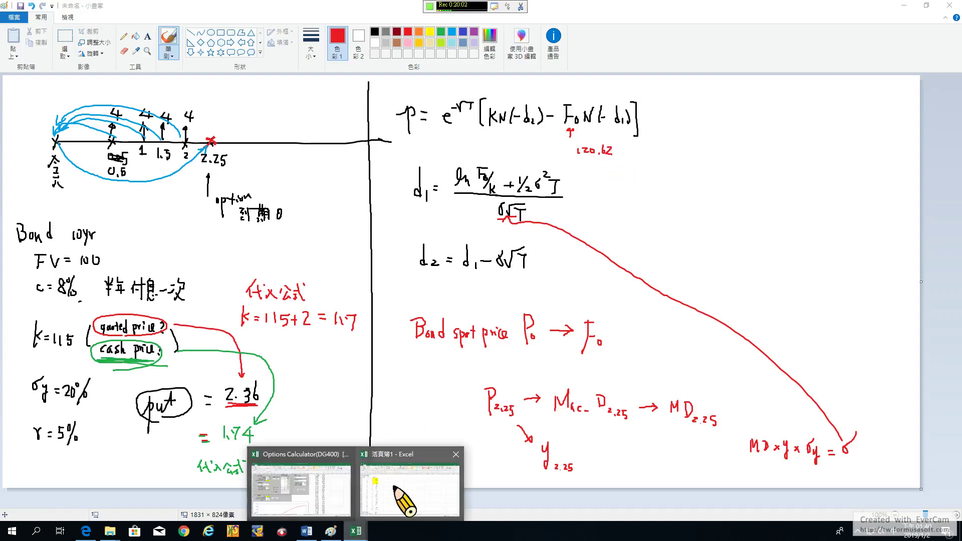
{"action": "left_click", "coordinate": [406, 503]}
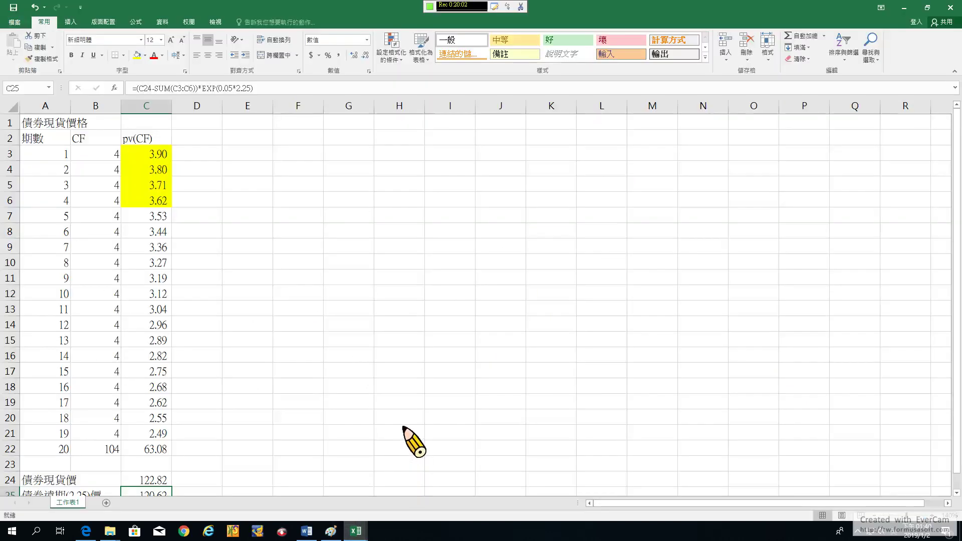
{"action": "left_click", "coordinate": [450, 122]}
{"action": "type", "text": "optiom"}
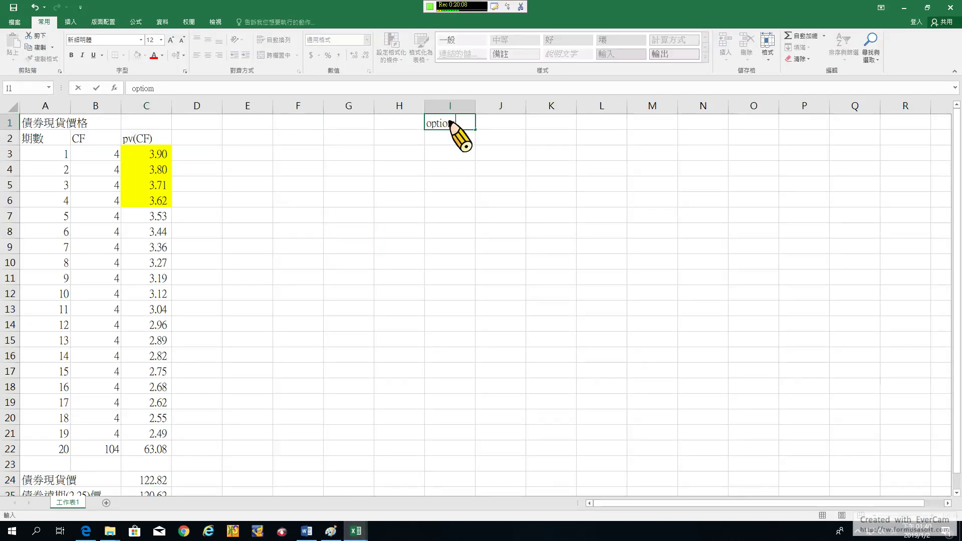
{"action": "key", "text": "Return"}
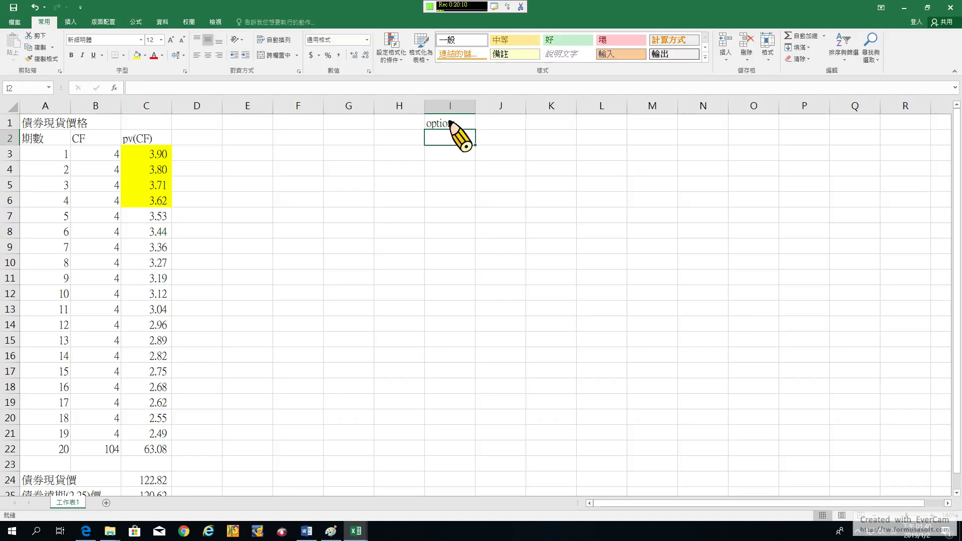
Label I2 as "F" and link J2 to the bond's forward price in C25
{"action": "type", "text": "F"}
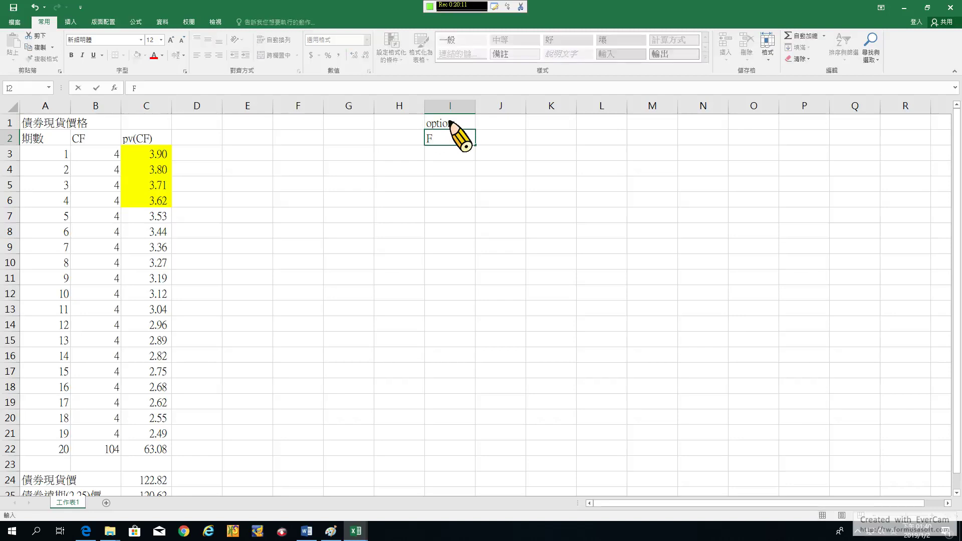
{"action": "left_click", "coordinate": [498, 141]}
{"action": "type", "text": "="}
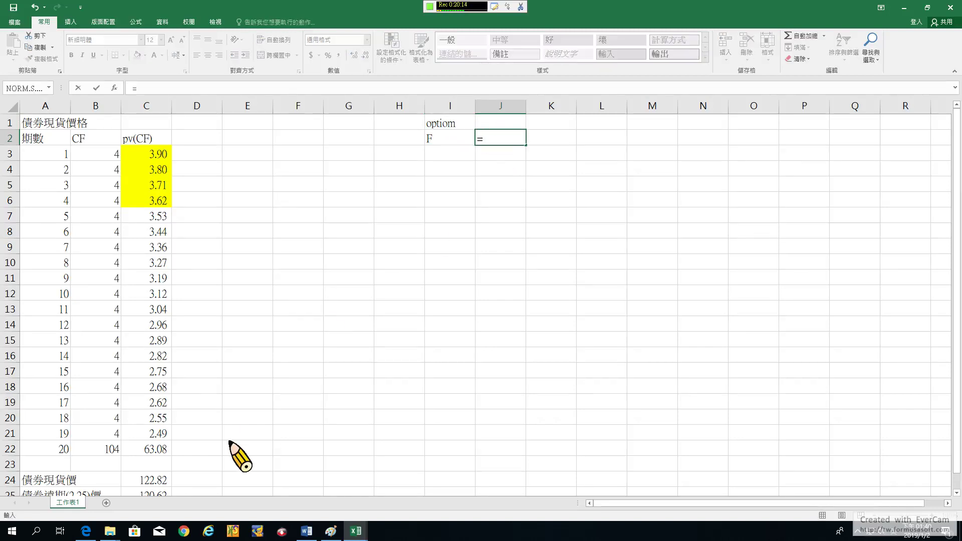
{"action": "scroll", "coordinate": [215, 459], "scroll_direction": "down", "scroll_amount": 1}
{"action": "left_click", "coordinate": [161, 450]}
{"action": "key", "text": "Return"}
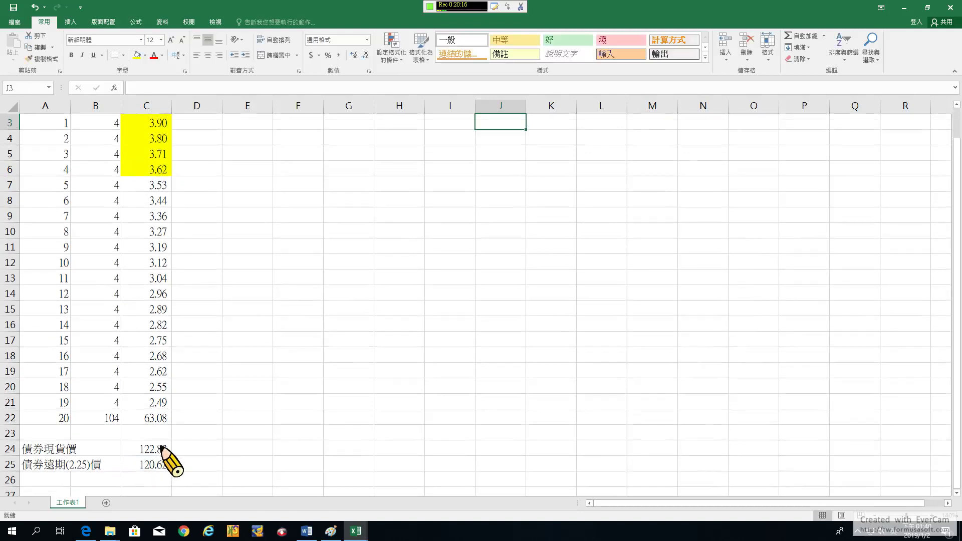
Label I3 as "T" and enter the maturity 2.25 in J3
{"action": "left_click", "coordinate": [450, 153]}
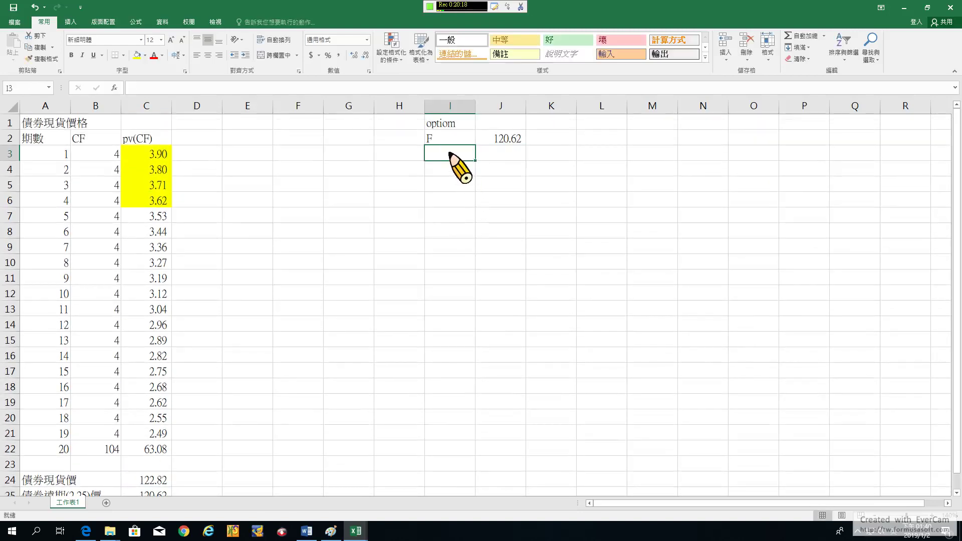
{"action": "type", "text": "T"}
{"action": "key", "text": "Tab"}
{"action": "type", "text": "2"}
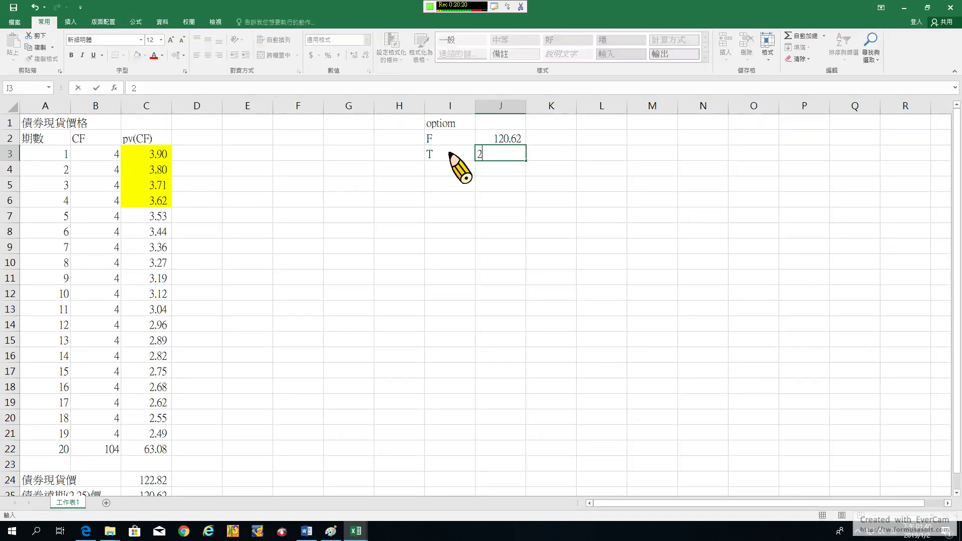
{"action": "key", "text": "Return"}
Label I4 as "K" and enter the strike 115 in J4
{"action": "key", "text": "Left"}
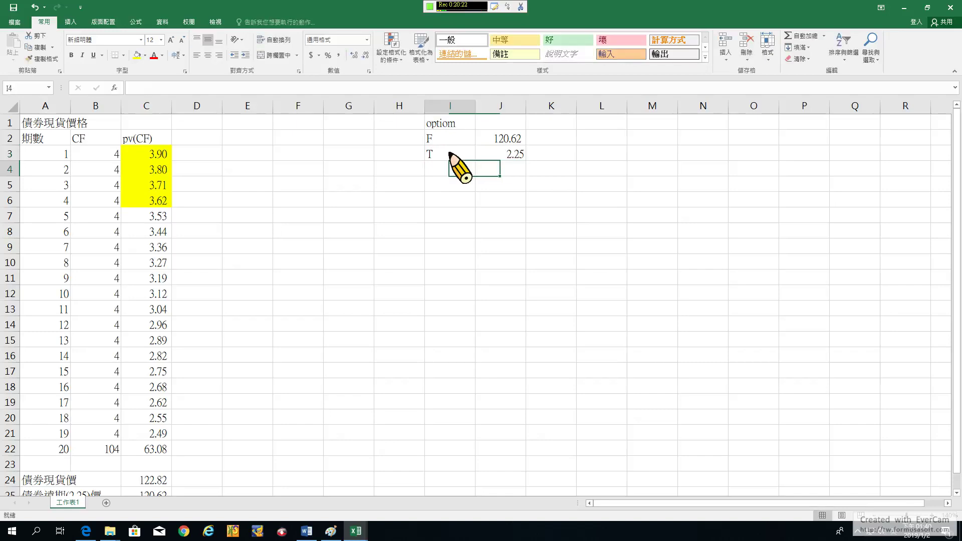
{"action": "type", "text": "K"}
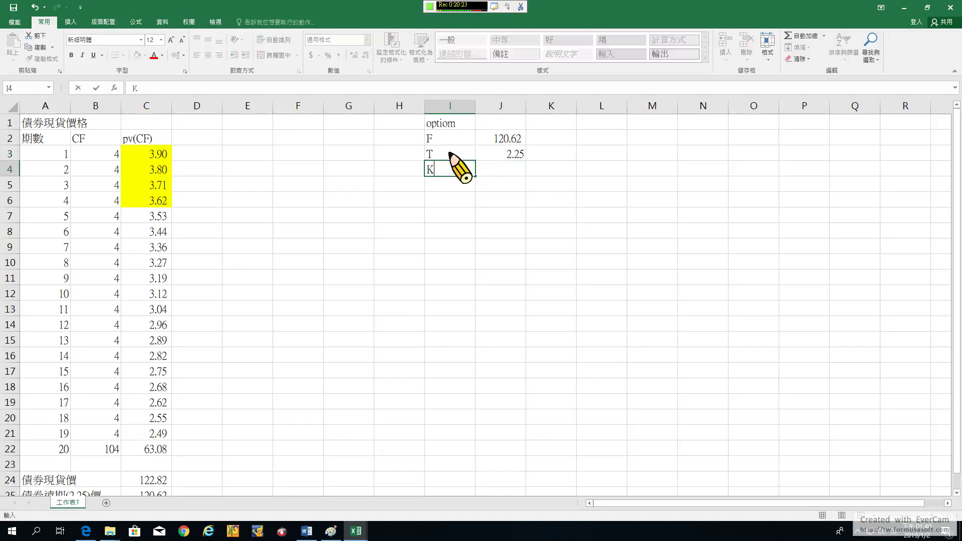
{"action": "left_click", "coordinate": [494, 166]}
{"action": "type", "text": "115"}
{"action": "key", "text": "Return"}
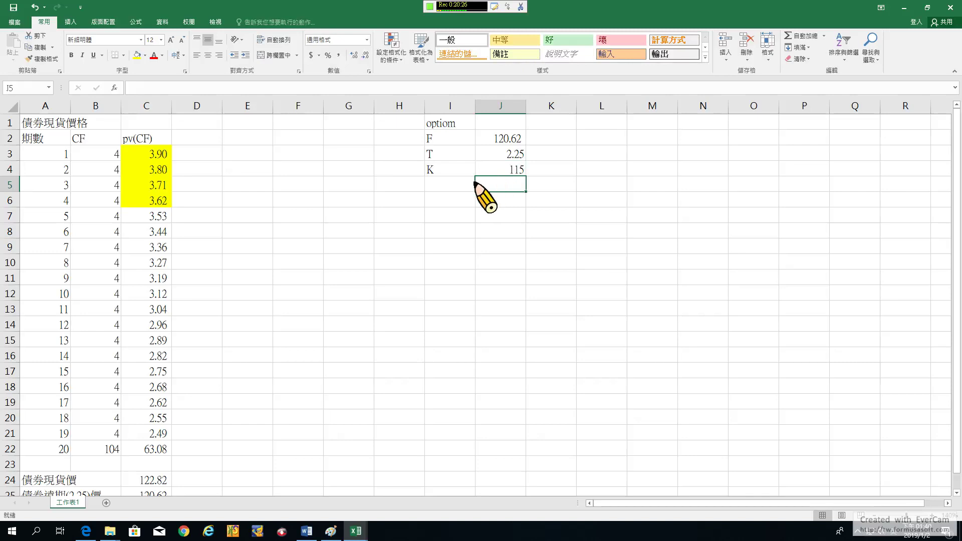
Label I5 as "r" and enter the interest rate 0.05 in J5
{"action": "left_click", "coordinate": [449, 185]}
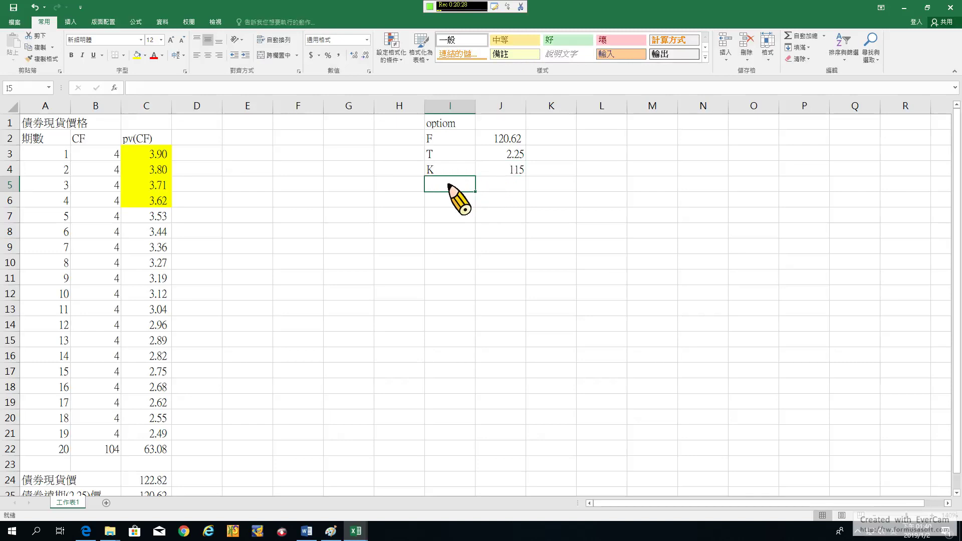
{"action": "type", "text": "r"}
{"action": "left_click", "coordinate": [502, 185]}
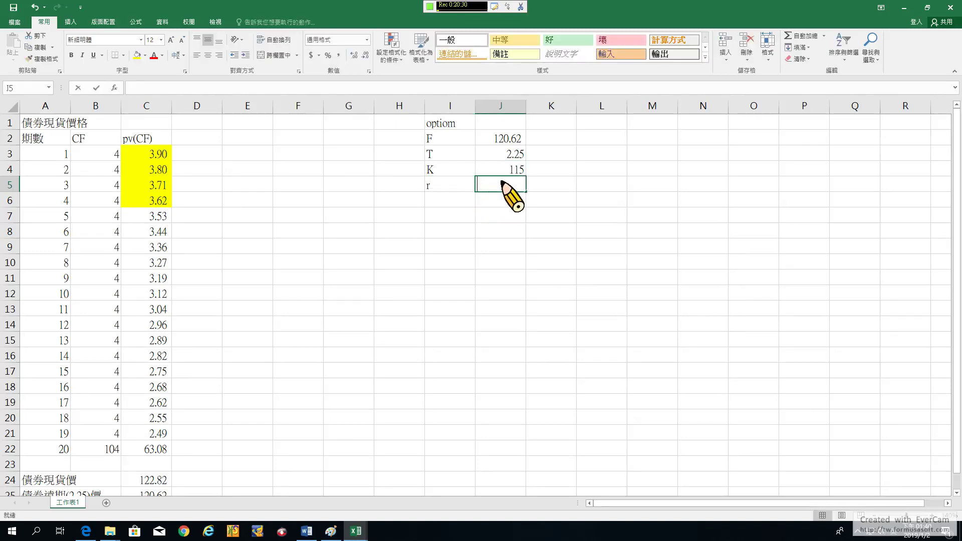
{"action": "type", "text": "0.05"}
{"action": "key", "text": "Return"}
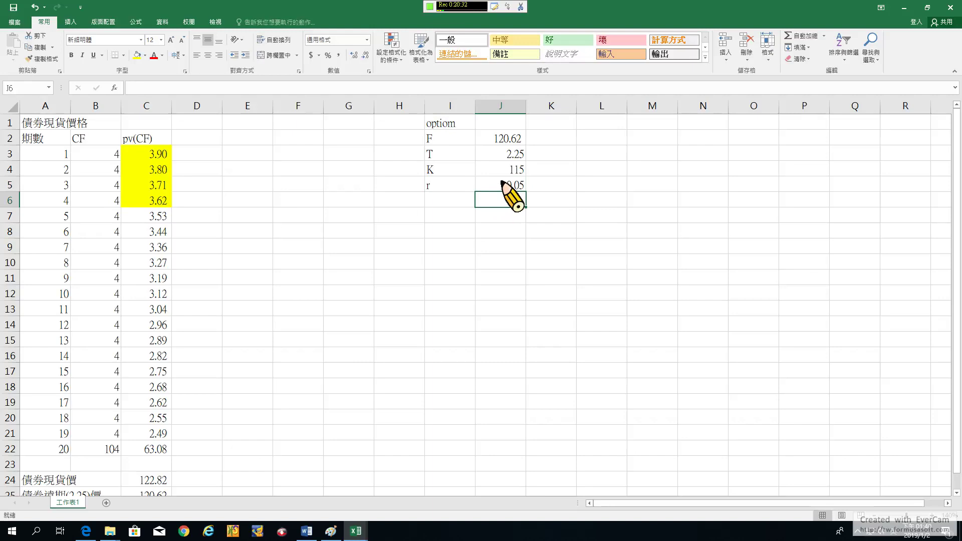
Enter the labels "d1" in I7 and "d2" in I8
{"action": "left_click", "coordinate": [453, 216]}
{"action": "type", "text": "d1"}
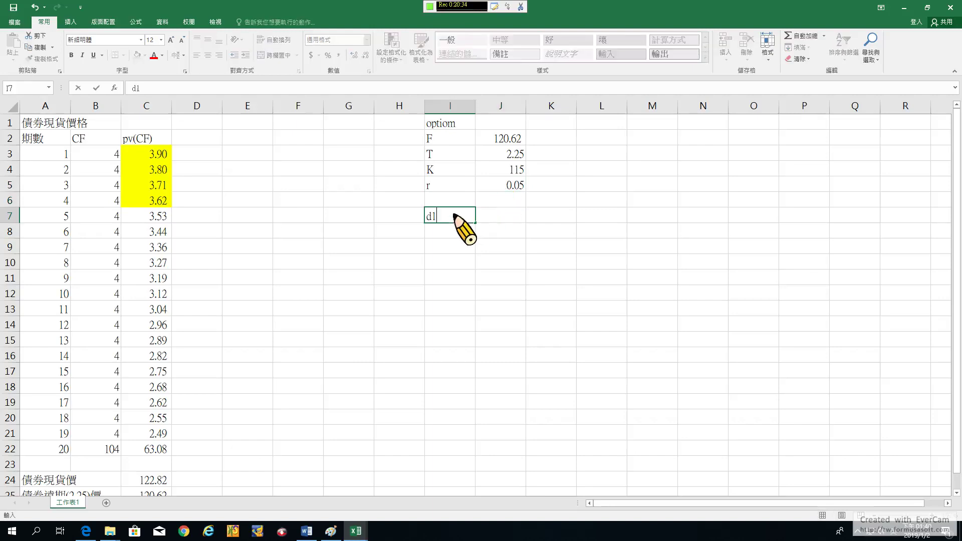
{"action": "key", "text": "Return"}
{"action": "type", "text": "d1"}
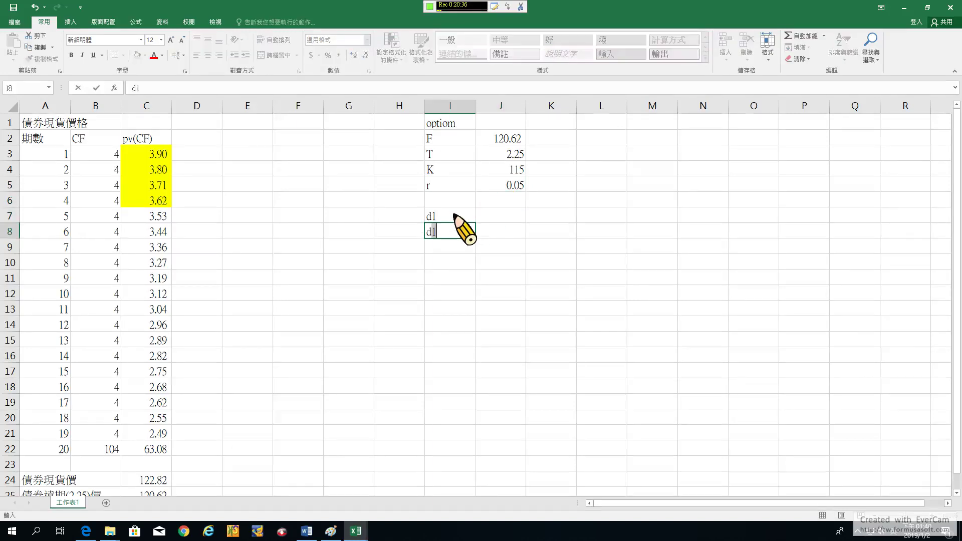
{"action": "key", "text": "Return"}
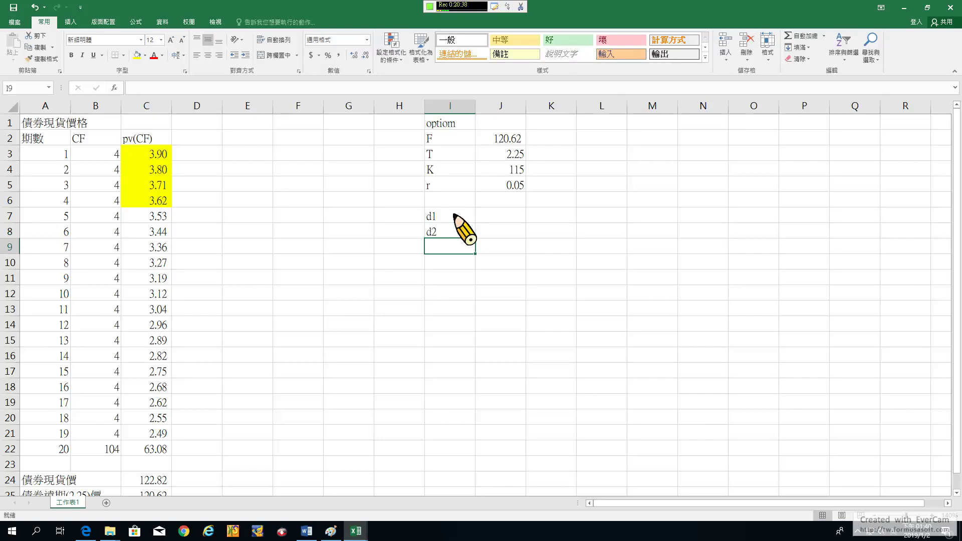
Enter the labels "N(-d1)" in I9, "N(-d2)" in I10 and "p" in I12
{"action": "type", "text": "N(-d1"}
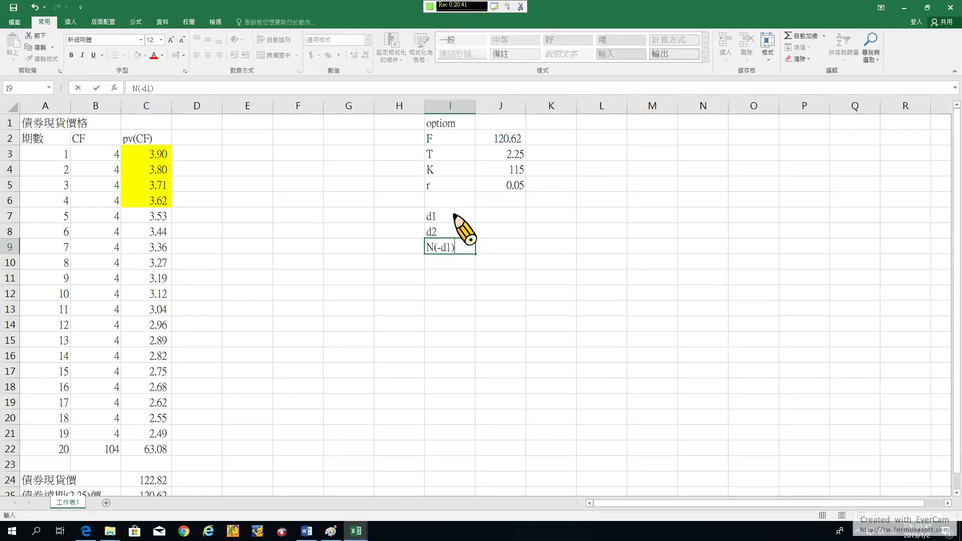
{"action": "key", "text": "Return"}
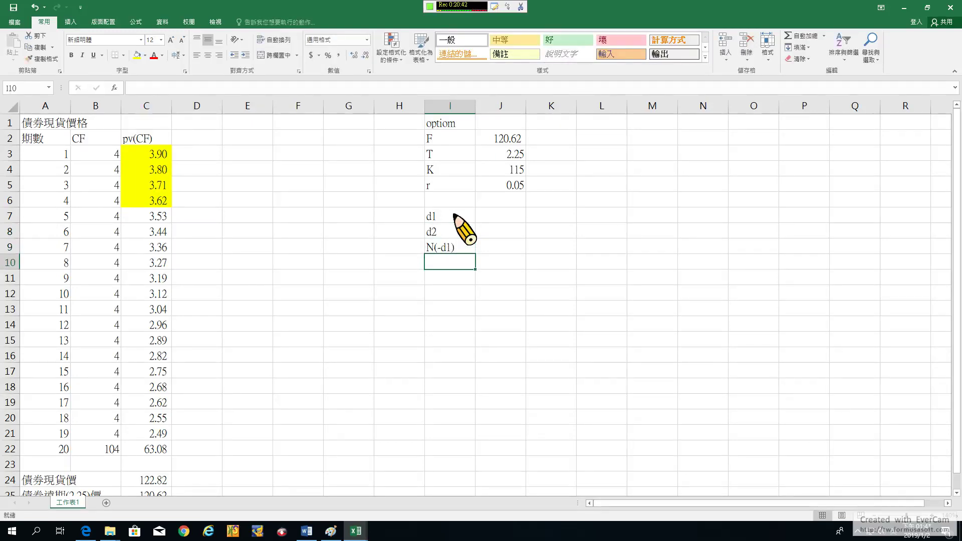
{"action": "type", "text": "N("}
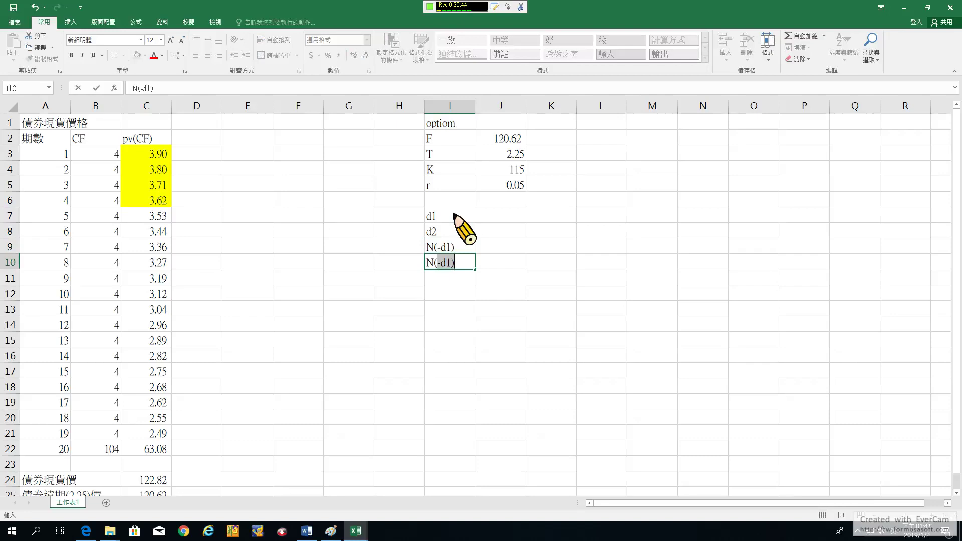
{"action": "type", "text": "-d1)"}
{"action": "key", "text": "Return"}
{"action": "key", "text": "Return"}
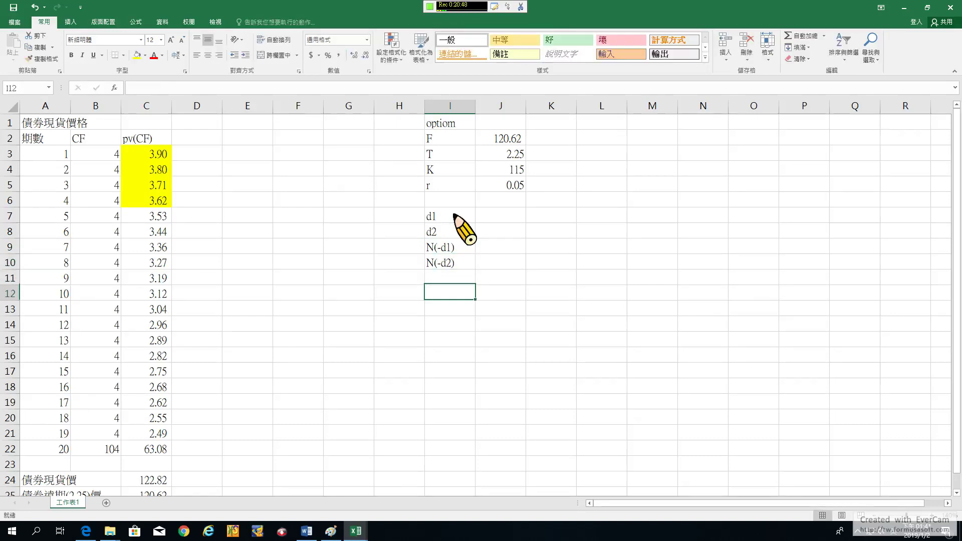
{"action": "type", "text": "p"}
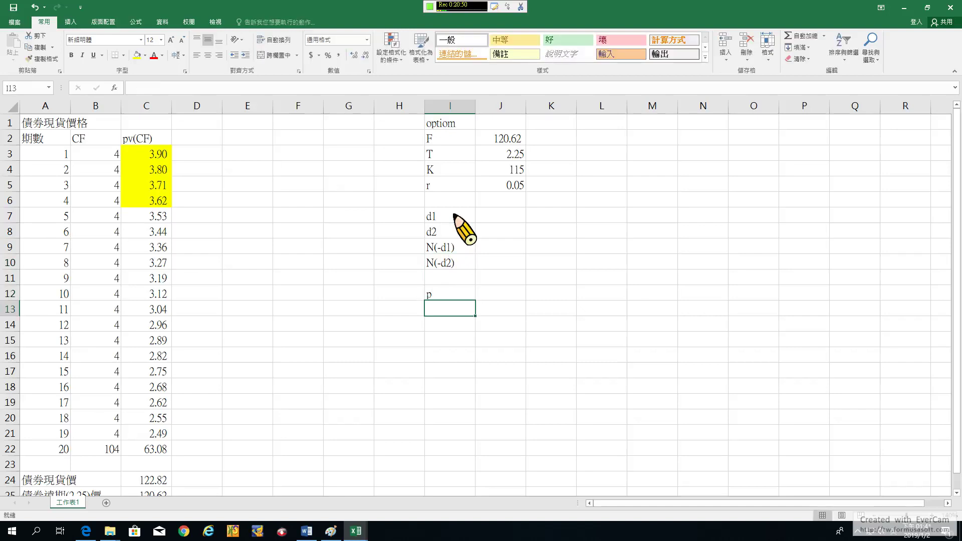
Switch to the Paint drawing to review how the d1 formula's volatility is derived from the bond's yield and modified duration
{"action": "left_click", "coordinate": [462, 217]}
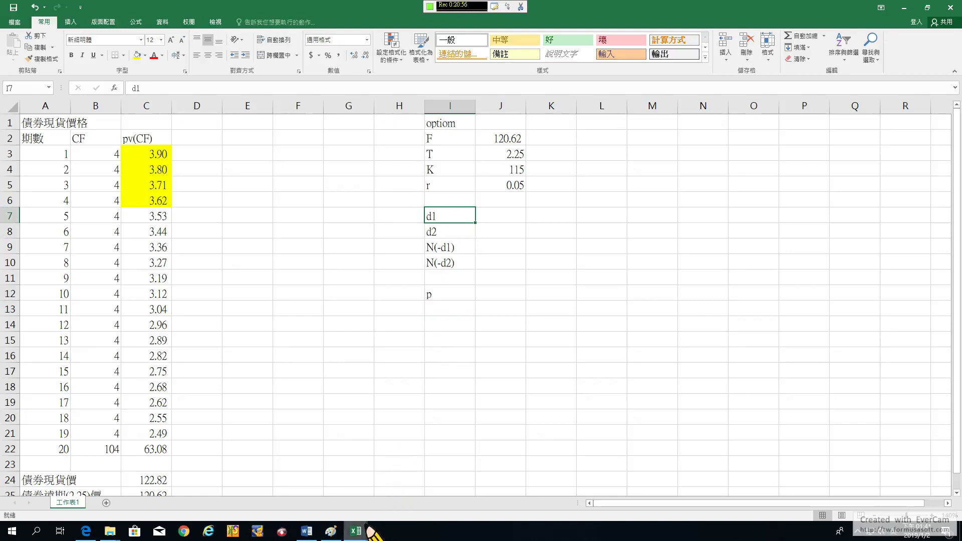
{"action": "mouse_move", "coordinate": [367, 525]}
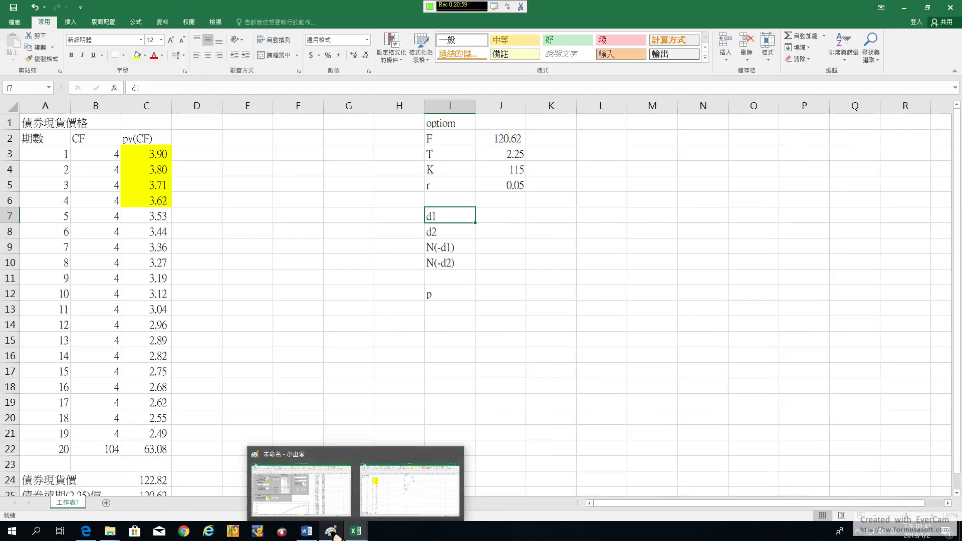
{"action": "left_click", "coordinate": [332, 532]}
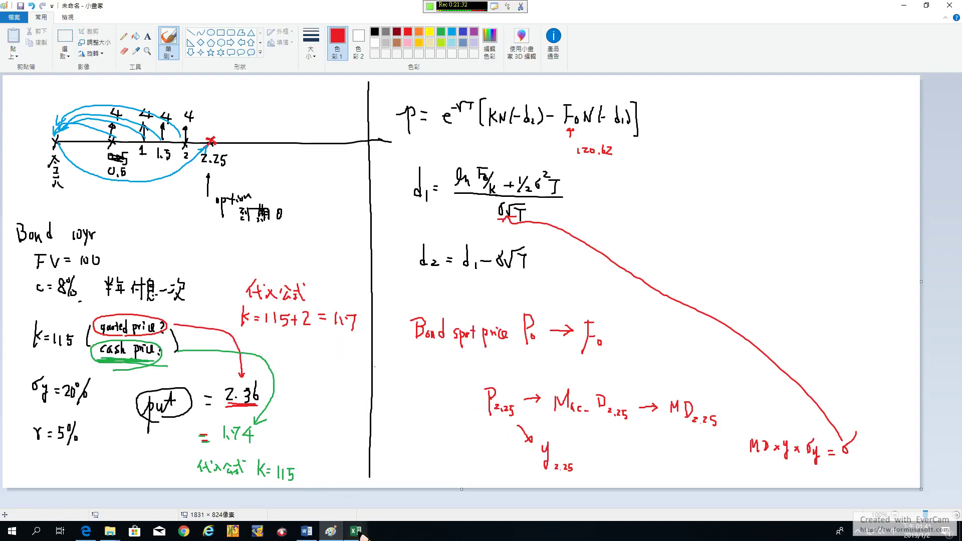
Switch back to the Excel workbook and copy the heading "債券現貨價格" from A1 to E1
{"action": "mouse_move", "coordinate": [355, 534]}
{"action": "left_click", "coordinate": [414, 480]}
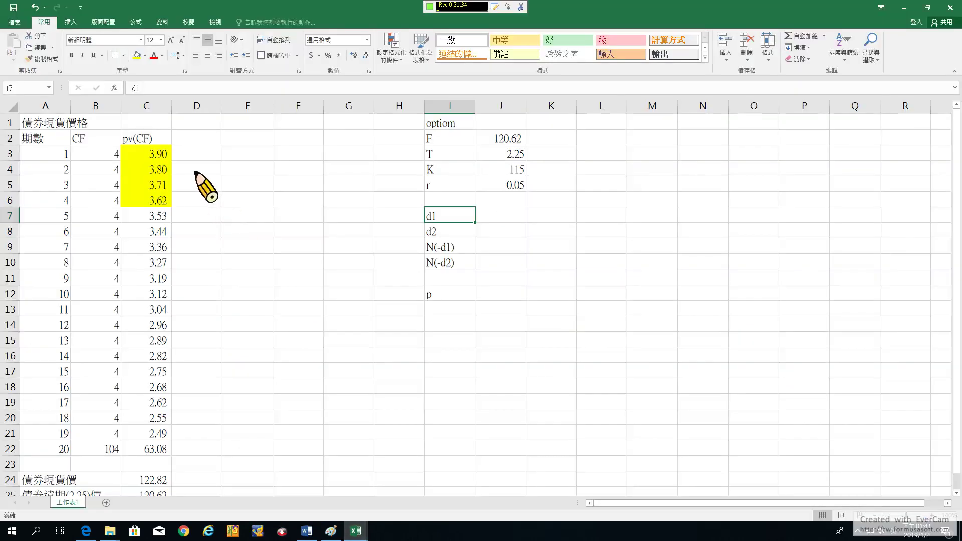
{"action": "left_click", "coordinate": [49, 123]}
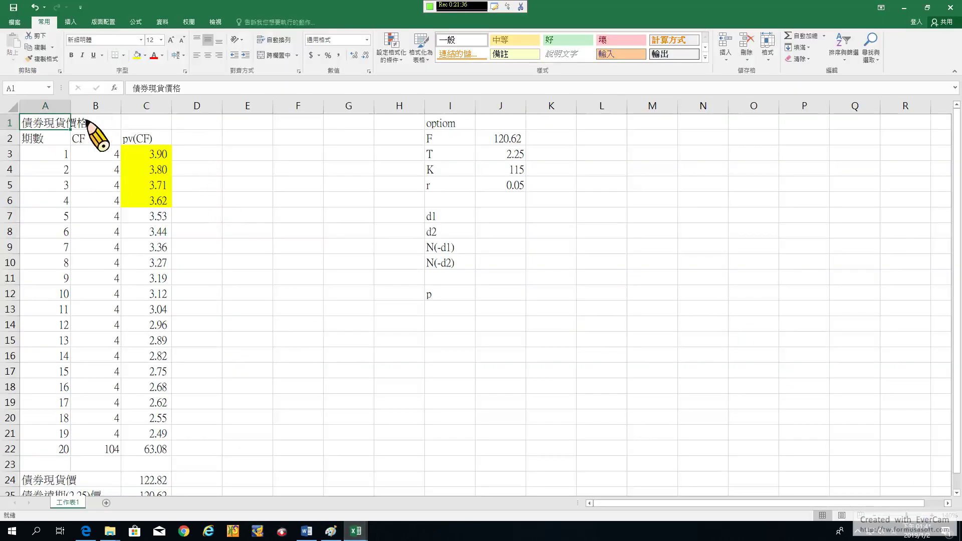
{"action": "key", "text": "ctrl+c"}
{"action": "left_click", "coordinate": [245, 122]}
{"action": "key", "text": "ctrl+v"}
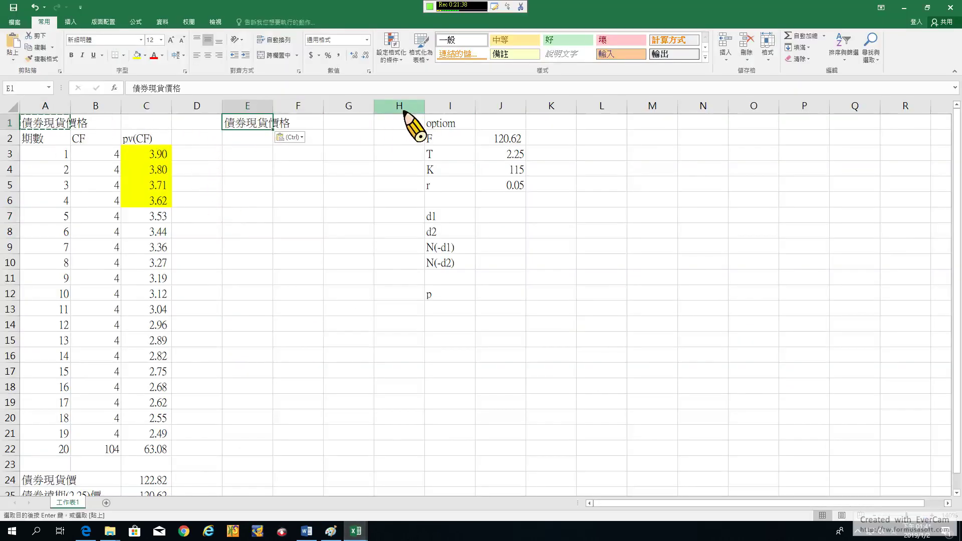
Insert two blank columns before column H, moving the option table to columns K and L
{"action": "left_click_drag", "start_coordinate": [401, 107], "coordinate": [430, 106]}
{"action": "right_click", "coordinate": [430, 107]}
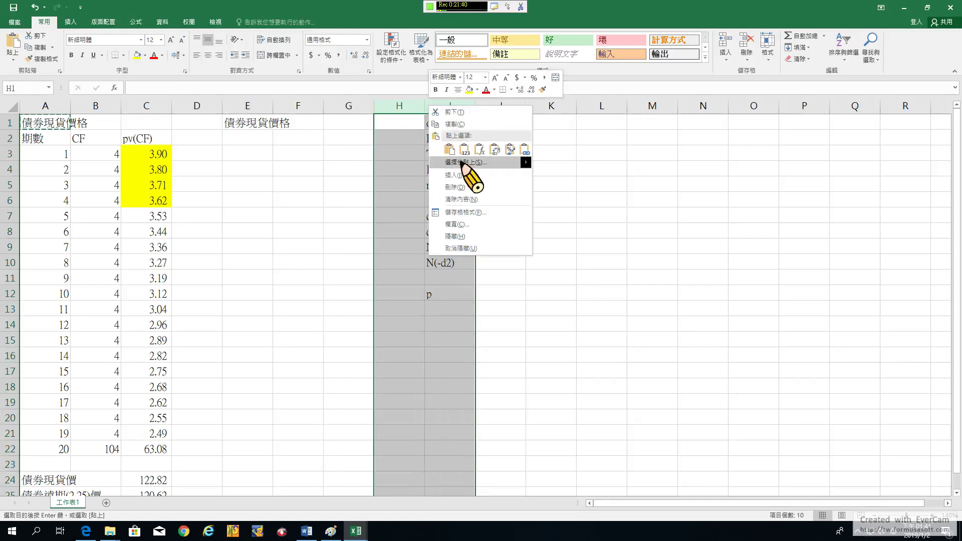
{"action": "left_click", "coordinate": [451, 189]}
Copy the column headers "期數", "CF" and "pv(CF)" from A2:C2 to E2:G2
{"action": "left_click", "coordinate": [248, 184]}
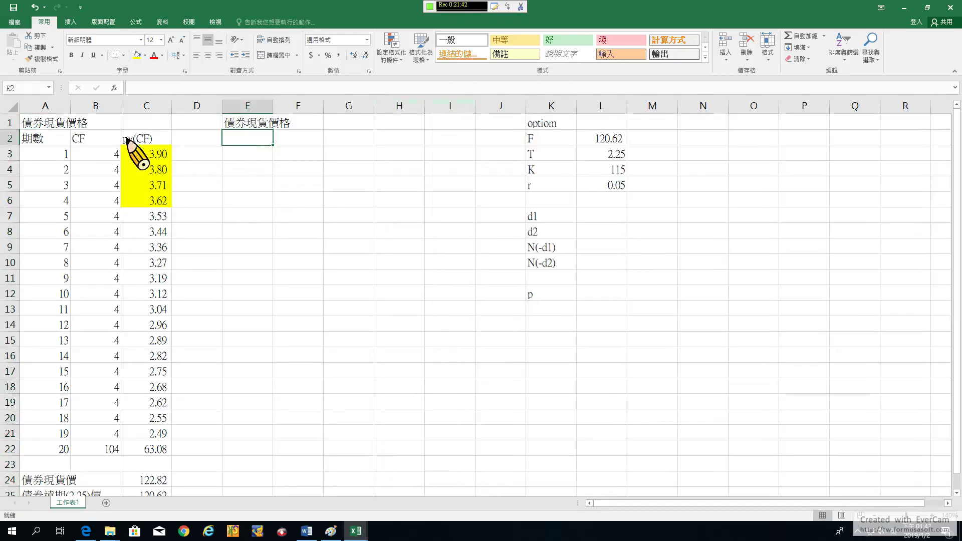
{"action": "left_click", "coordinate": [49, 142]}
{"action": "key", "text": "ctrl+c"}
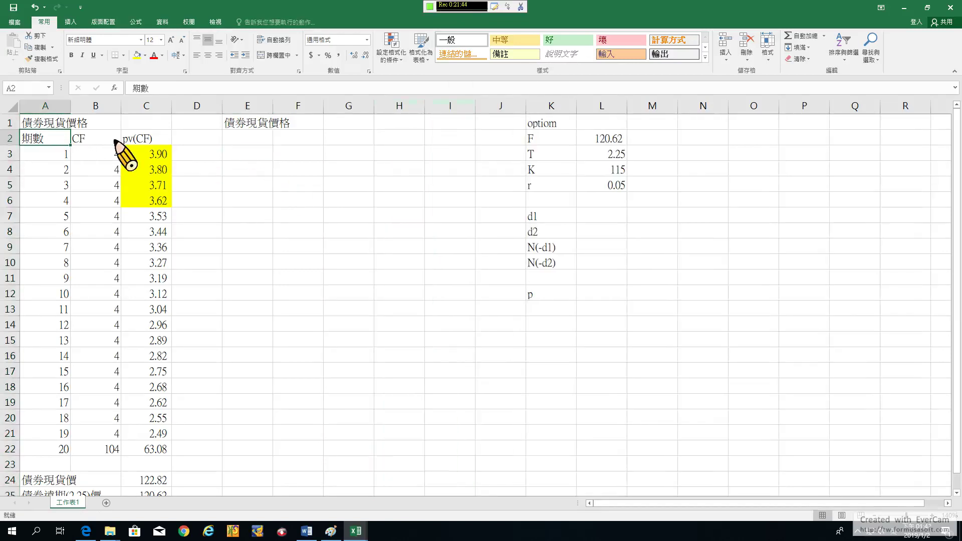
{"action": "left_click", "coordinate": [266, 138]}
{"action": "key", "text": "ctrl+v"}
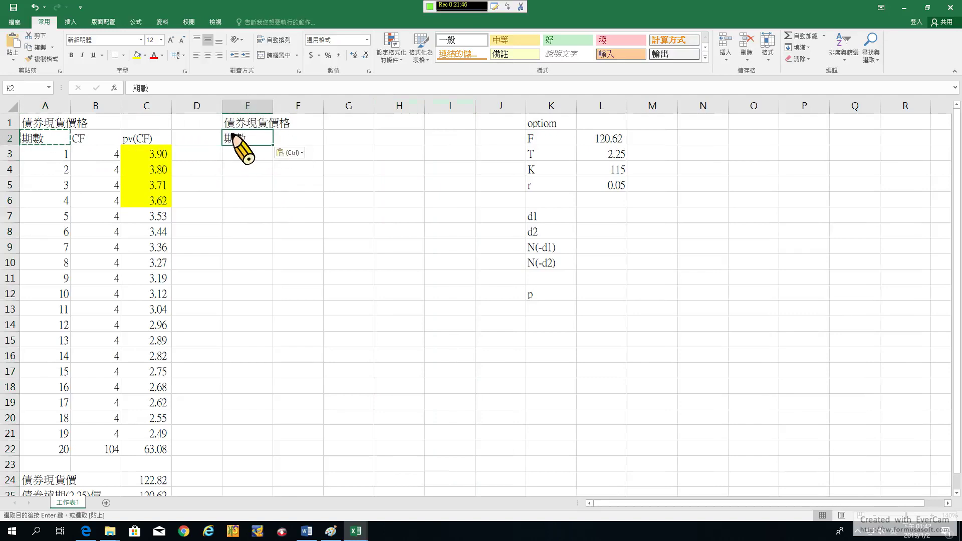
{"action": "left_click_drag", "start_coordinate": [93, 138], "coordinate": [135, 140]}
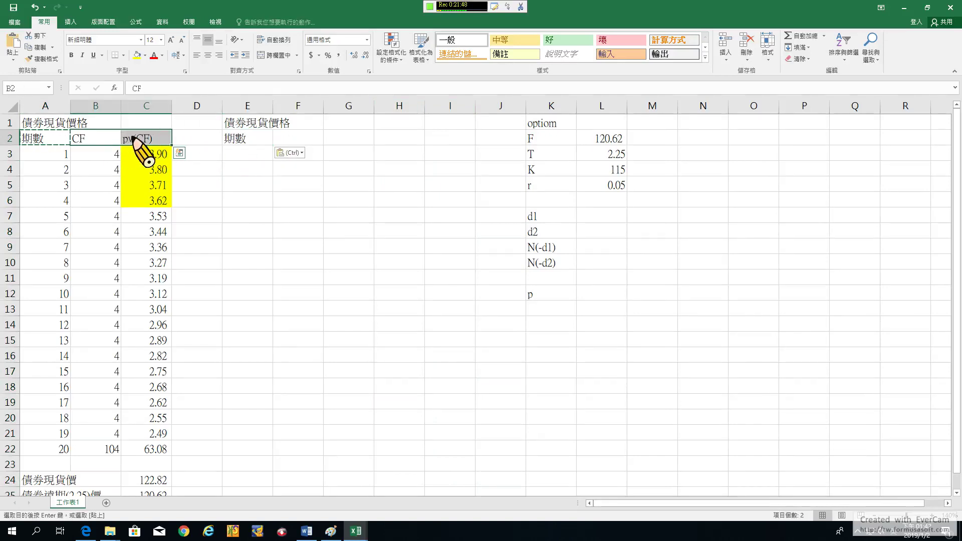
{"action": "key", "text": "ctrl+c"}
{"action": "left_click", "coordinate": [298, 138]}
{"action": "key", "text": "ctrl+v"}
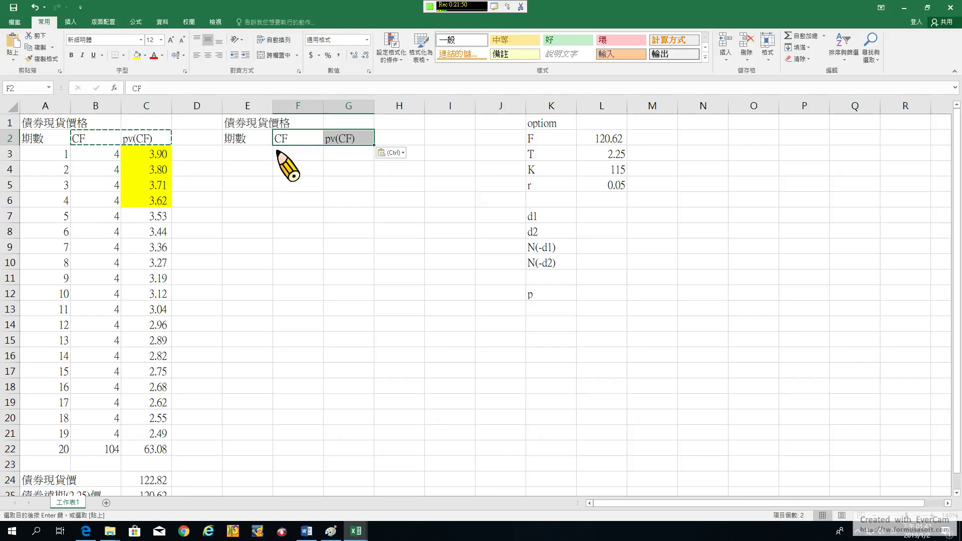
Change the column header in E2 to "年份"
{"action": "left_click", "coordinate": [241, 140]}
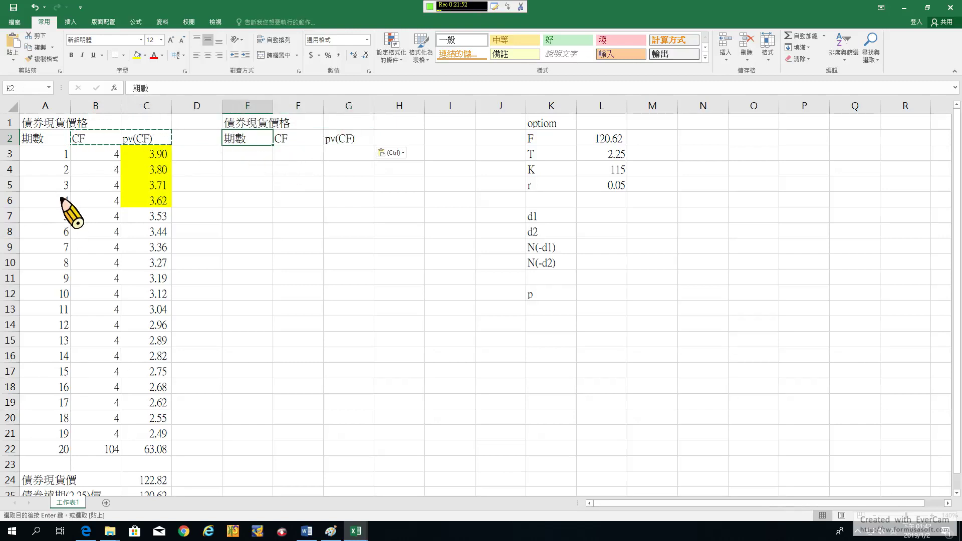
{"action": "left_click_drag", "start_coordinate": [132, 90], "coordinate": [162, 90]}
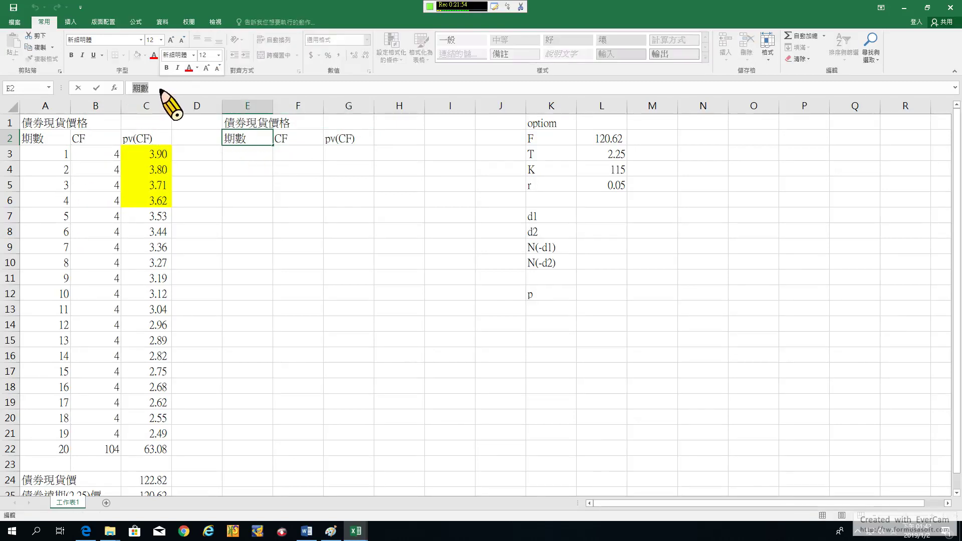
{"action": "type", "text": "年ㄈㄣ"}
{"action": "key", "text": "space"}
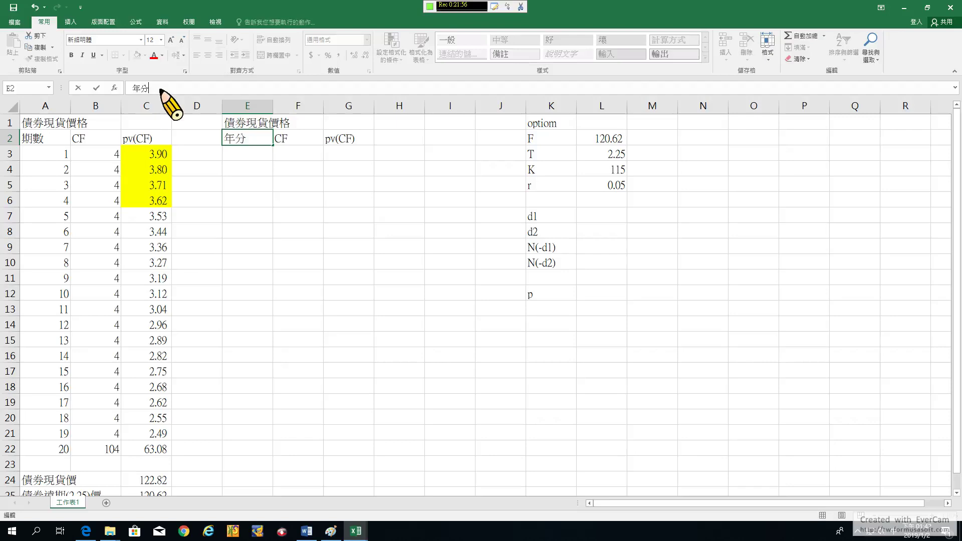
{"action": "type", "text": "ㄣ"}
{"action": "key", "text": "space"}
{"action": "key", "text": "Down"}
{"action": "key", "text": "Return"}
{"action": "key", "text": "Return"}
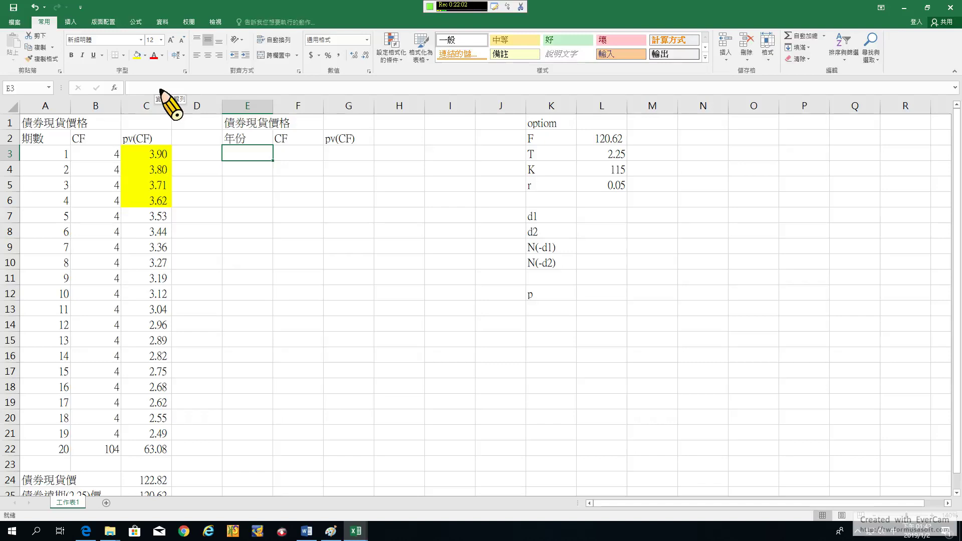
Enter 0.25 in E3 and 0.75 in E4, and extend the series down to 7.75 in E18
{"action": "type", "text": "0.25"}
{"action": "key", "text": "Return"}
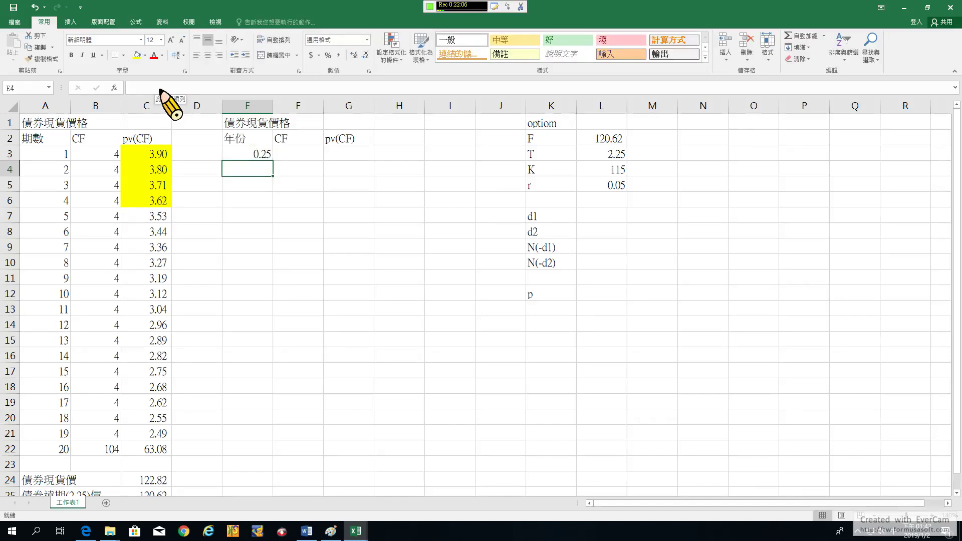
{"action": "left_click", "coordinate": [236, 156]}
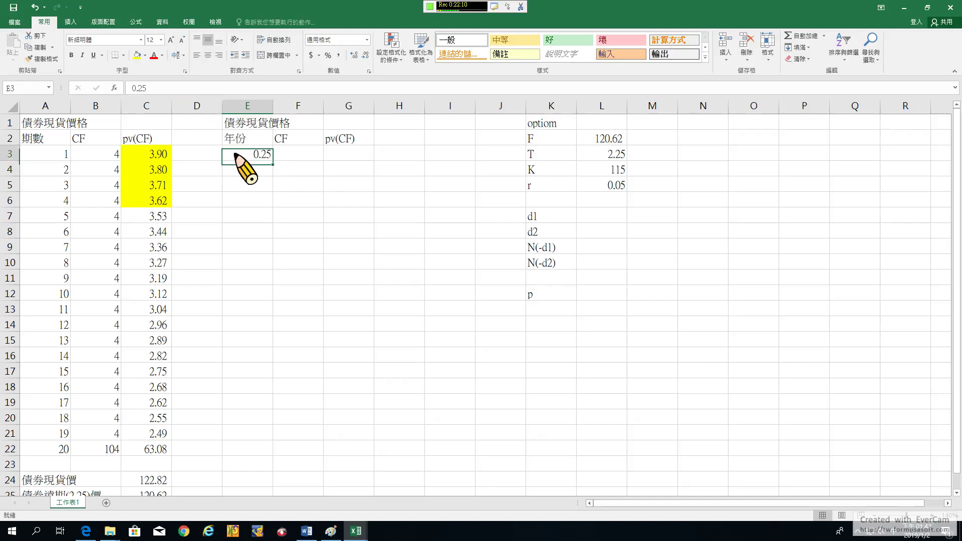
{"action": "left_click", "coordinate": [243, 174]}
{"action": "type", "text": "0.75"}
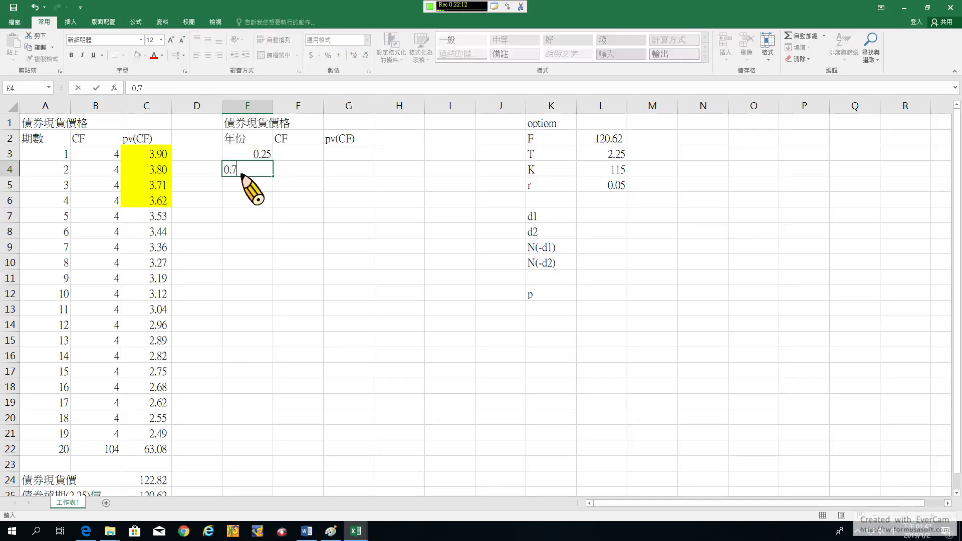
{"action": "key", "text": "Return"}
{"action": "left_click_drag", "start_coordinate": [245, 154], "coordinate": [254, 395]}
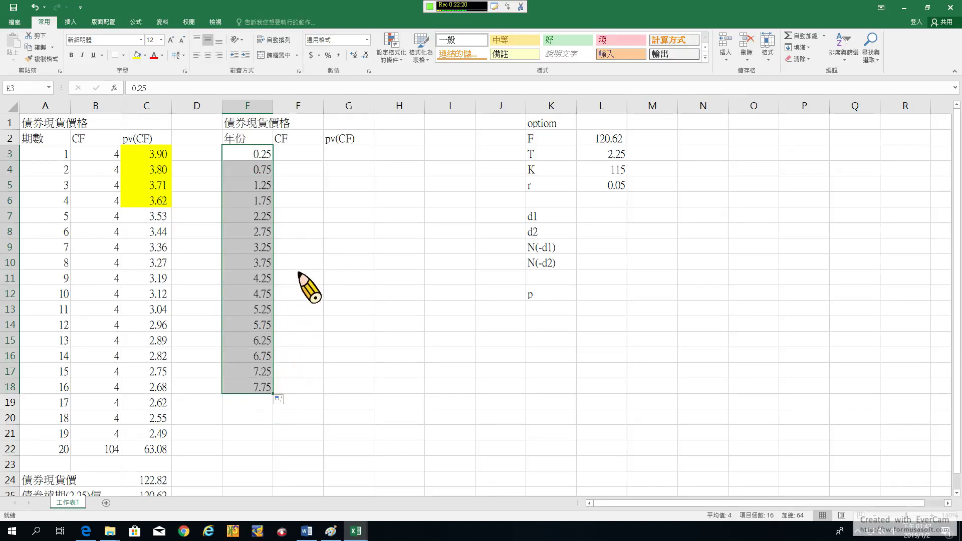
Fill the CF column with 4 from F3 to F17 and enter 104 in F18
{"action": "left_click", "coordinate": [301, 153]}
{"action": "type", "text": "4"}
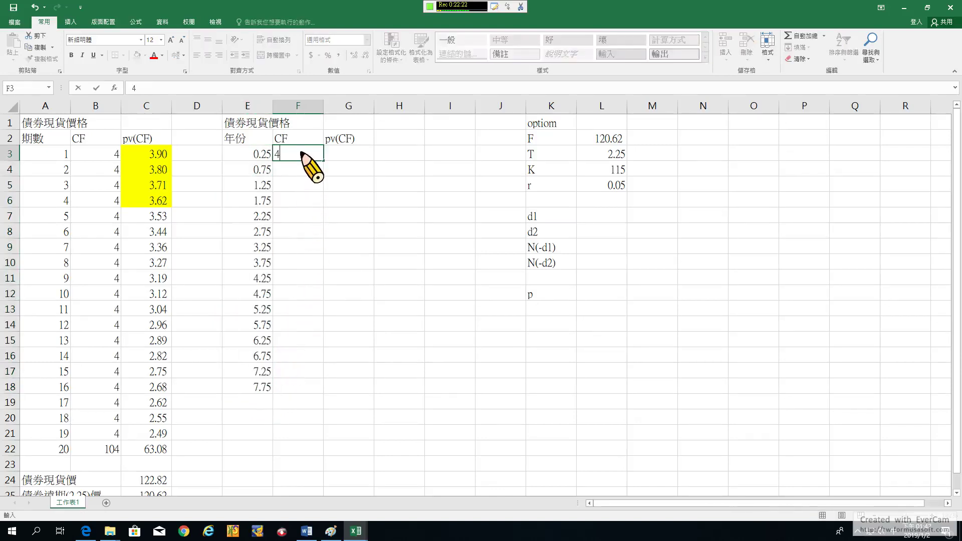
{"action": "key", "text": "ctrl+Return"}
{"action": "left_click_drag", "start_coordinate": [324, 161], "coordinate": [311, 379]}
{"action": "left_click", "coordinate": [299, 388]}
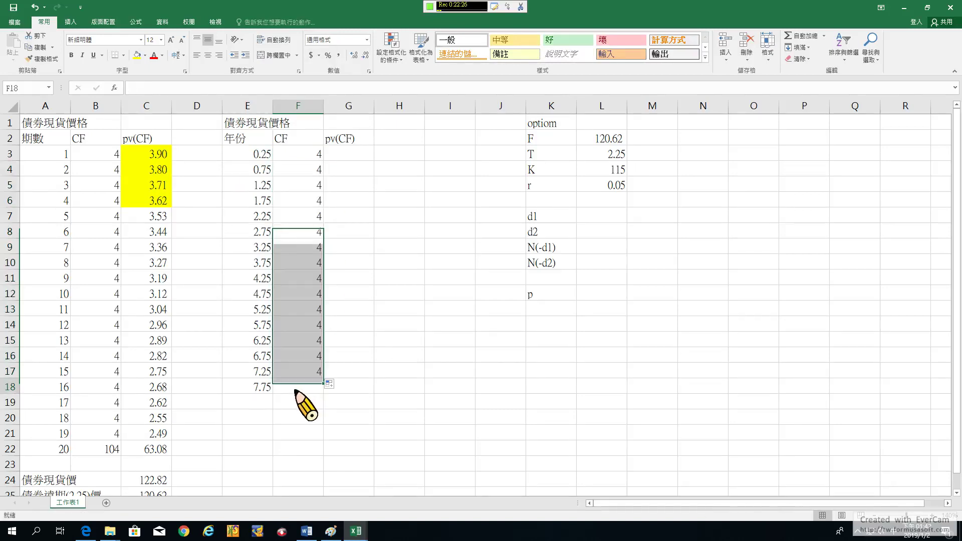
{"action": "type", "text": "104"}
{"action": "key", "text": "Return"}
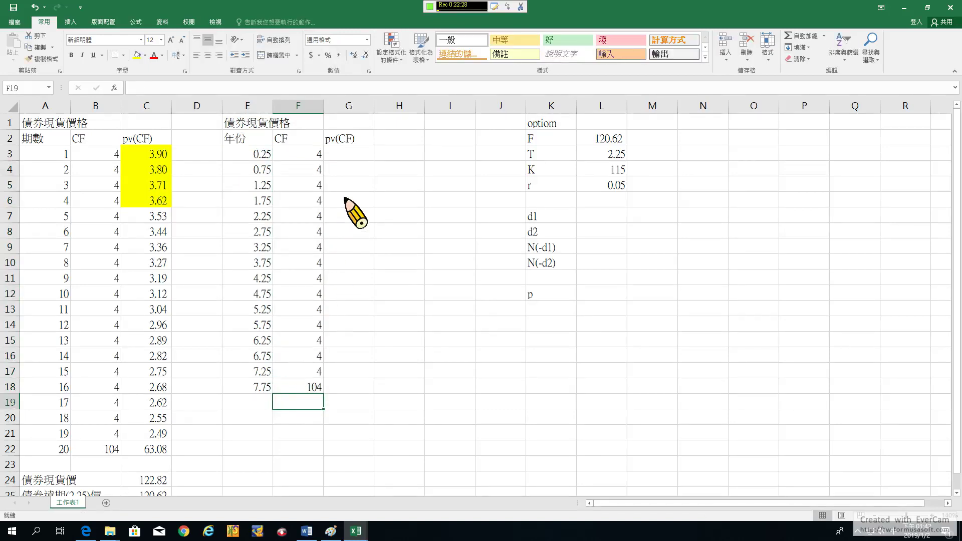
Switch to the Paint drawing and underline the P2.25 term in red
{"action": "left_click", "coordinate": [350, 154]}
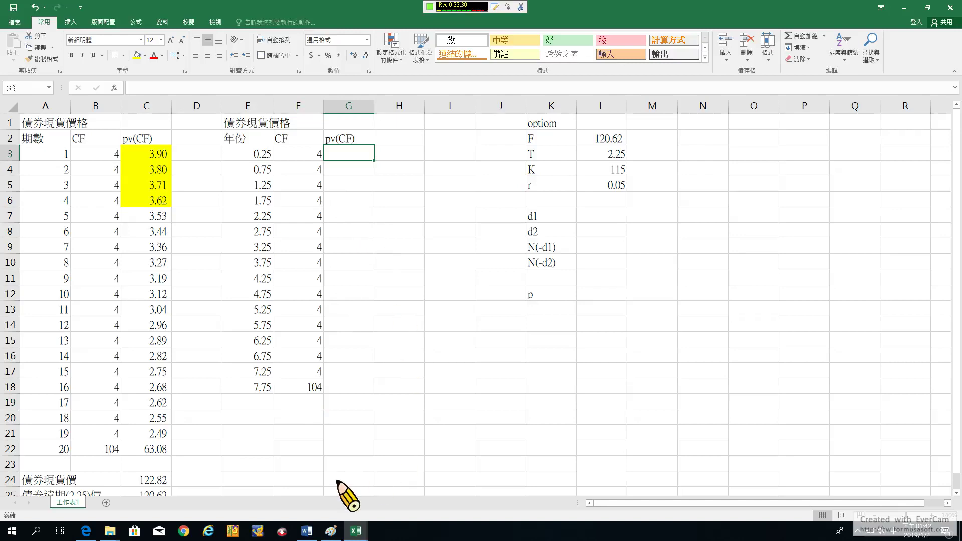
{"action": "mouse_move", "coordinate": [332, 535]}
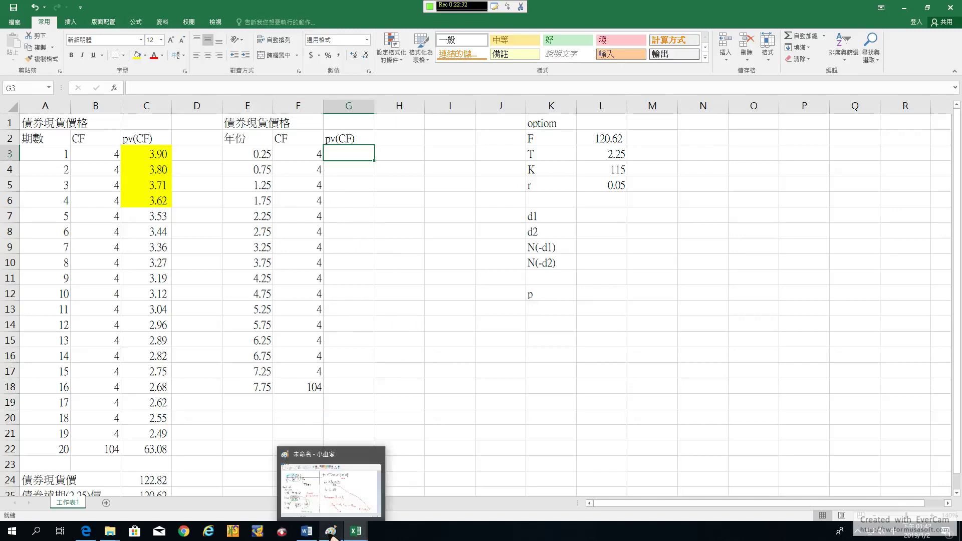
{"action": "left_click", "coordinate": [332, 532]}
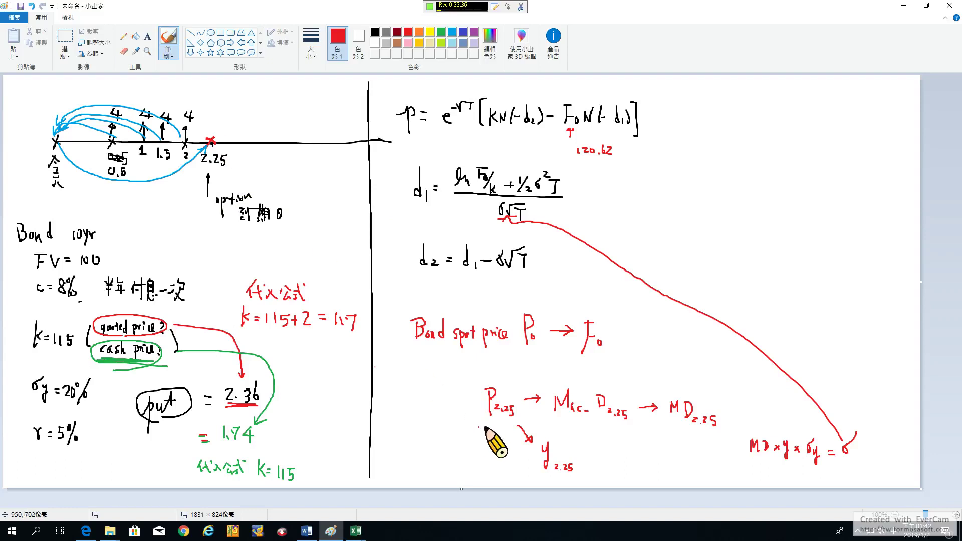
{"action": "mouse_move", "coordinate": [484, 419]}
{"action": "left_mouse_down"}
{"action": "mouse_move", "coordinate": [507, 419]}
{"action": "mouse_move", "coordinate": [474, 417]}
{"action": "left_mouse_up"}
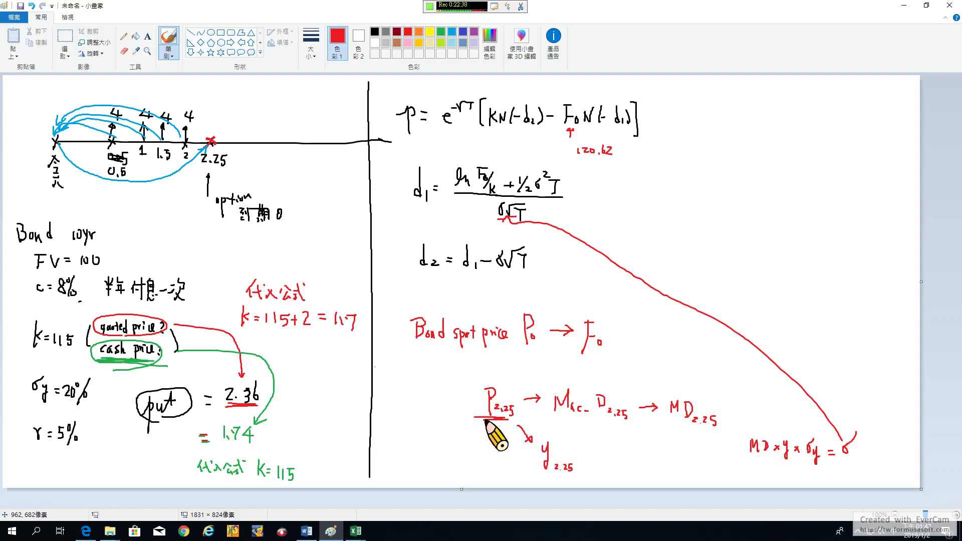
{"action": "mouse_move", "coordinate": [356, 532]}
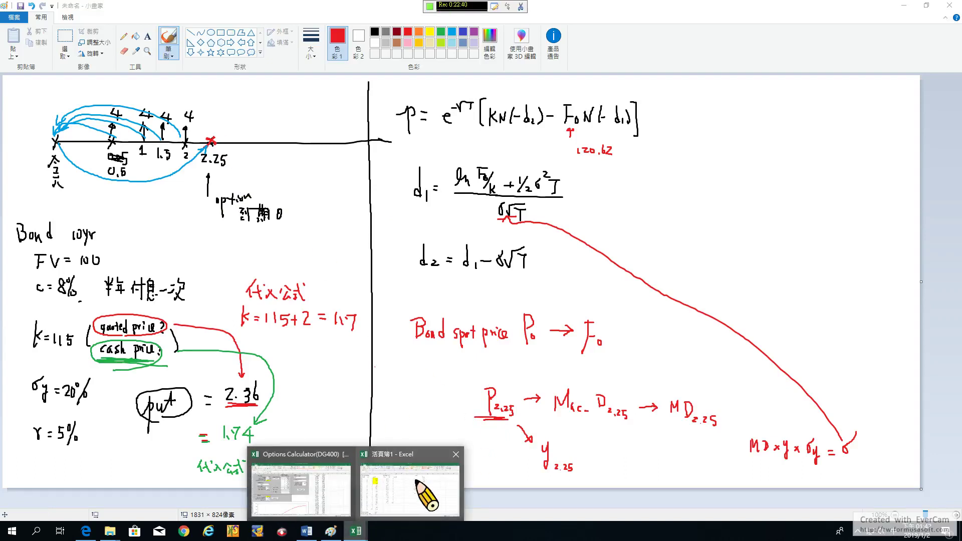
Switch back to the Excel workbook, enter =F3*EXP(-0.05*E3) in G3 and fill it down to G18
{"action": "left_click", "coordinate": [408, 441]}
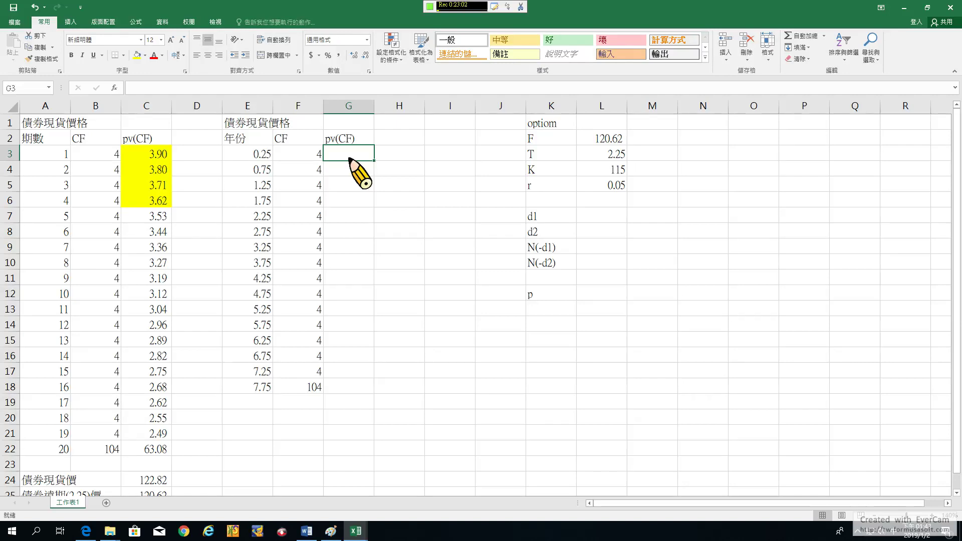
{"action": "type", "text": "="}
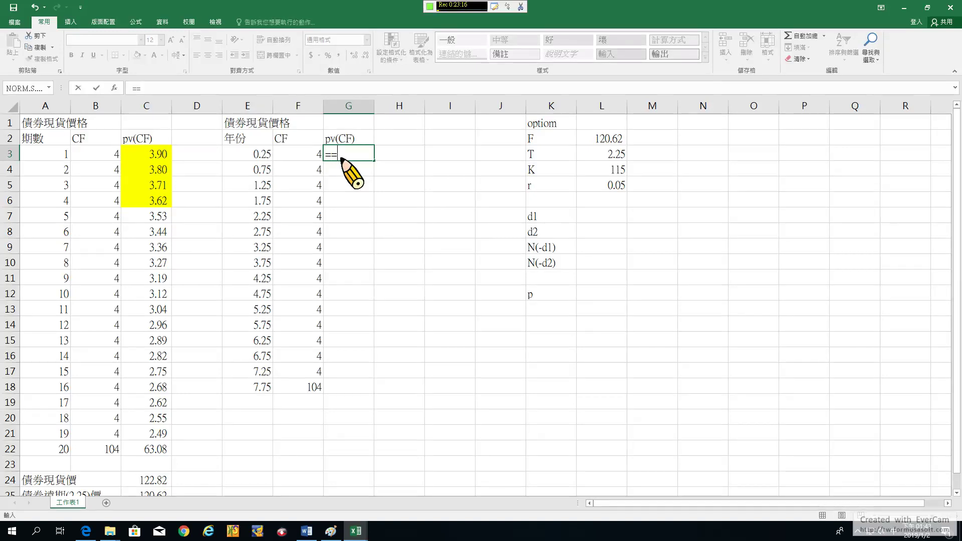
{"action": "left_click", "coordinate": [286, 154]}
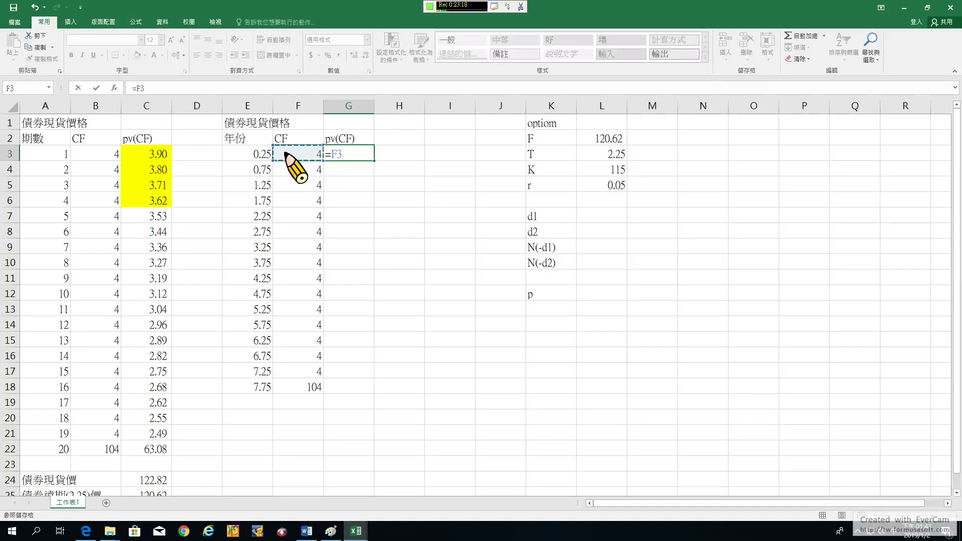
{"action": "type", "text": "*"}
{"action": "key", "text": "BackSpace"}
{"action": "type", "text": "("}
{"action": "key", "text": "BackSpace"}
{"action": "type", "text": "exp(-0.0"}
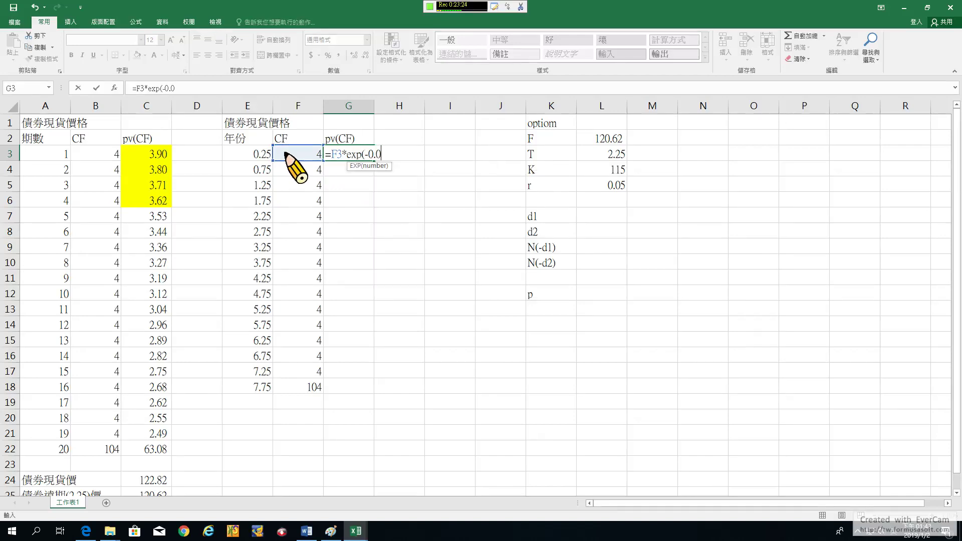
{"action": "type", "text": "5*"}
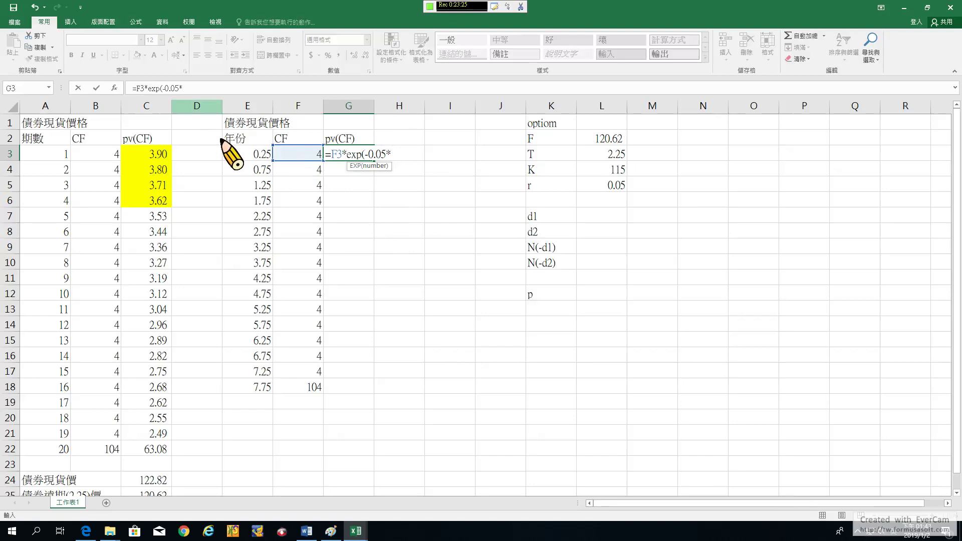
{"action": "left_click", "coordinate": [251, 156]}
{"action": "type", "text": ")"}
{"action": "key", "text": "Return"}
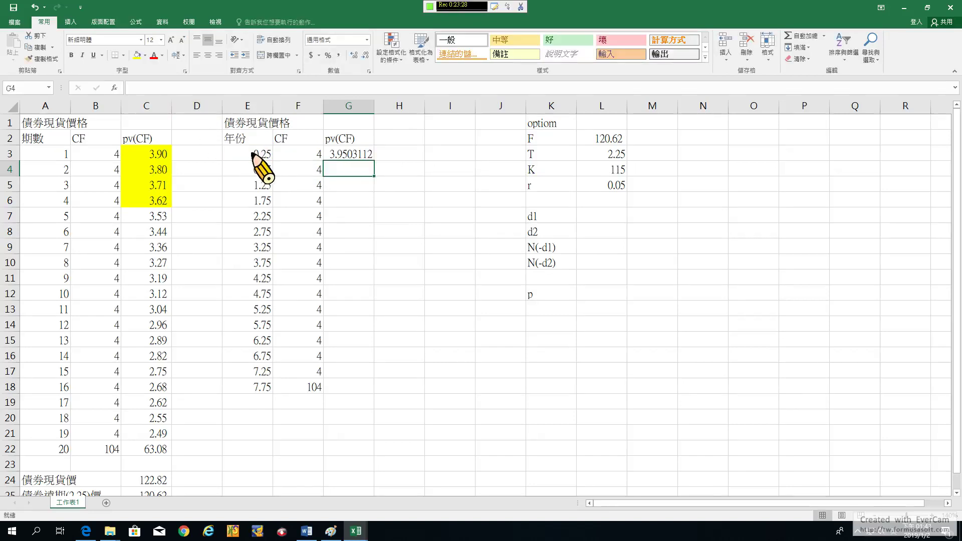
{"action": "left_click", "coordinate": [370, 158]}
{"action": "left_click_drag", "start_coordinate": [374, 165], "coordinate": [355, 390]}
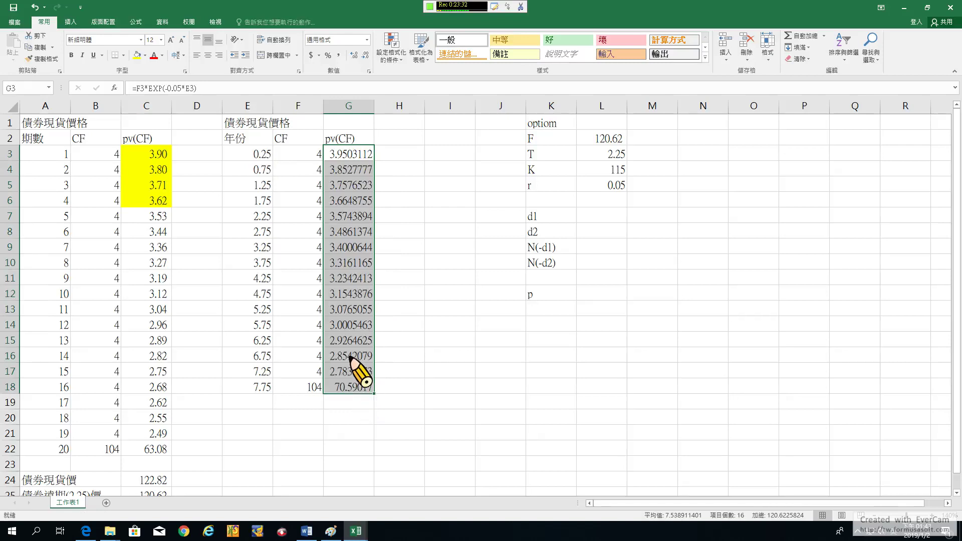
Label cell E20 "債券價格(at 2.25)"
{"action": "scroll", "coordinate": [351, 376], "scroll_direction": "down", "scroll_amount": 1}
{"action": "left_click", "coordinate": [250, 374]}
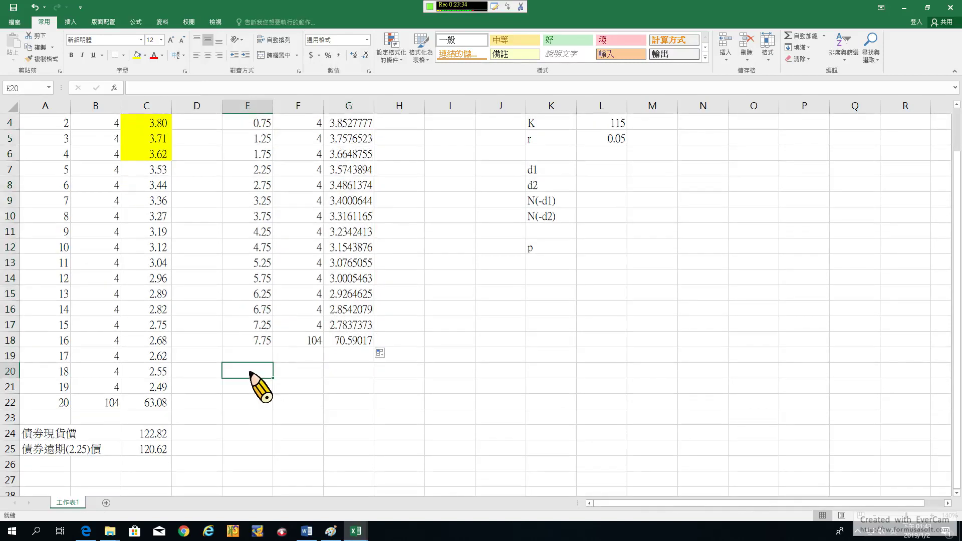
{"action": "type", "text": "債ㄑ"}
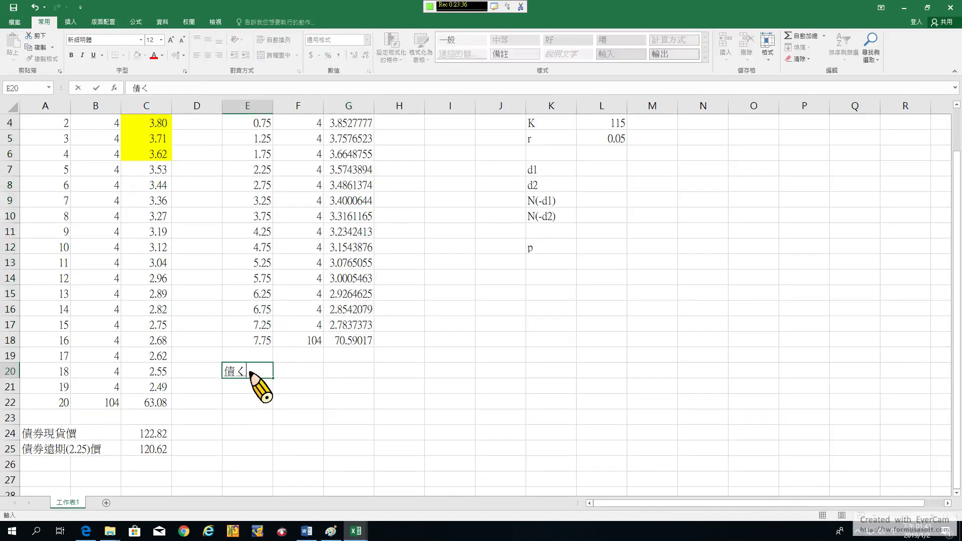
{"action": "type", "text": "價格(at 2.2"}
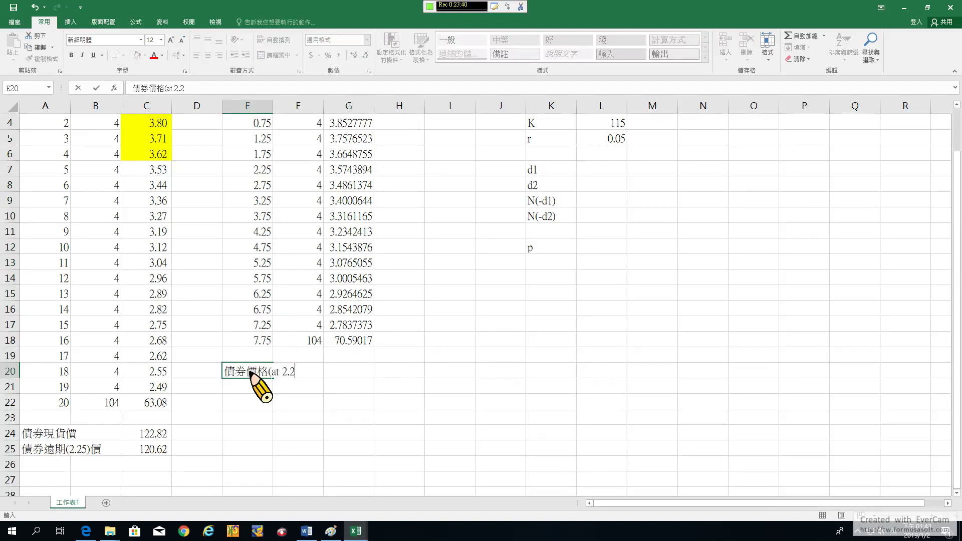
{"action": "type", "text": "5)"}
{"action": "key", "text": "Return"}
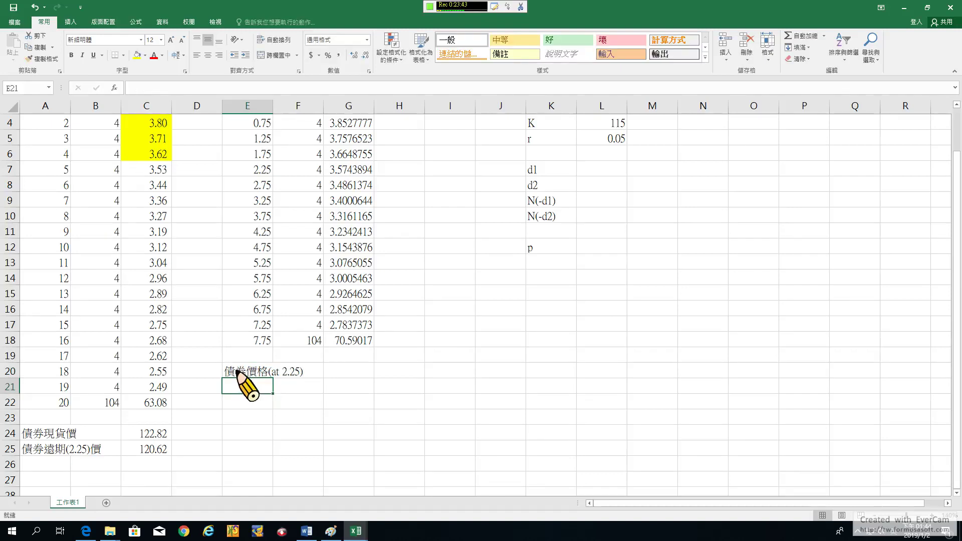
Total the pv(CF) values in G20 with =SUM(G3:G18)
{"action": "left_click", "coordinate": [339, 370]}
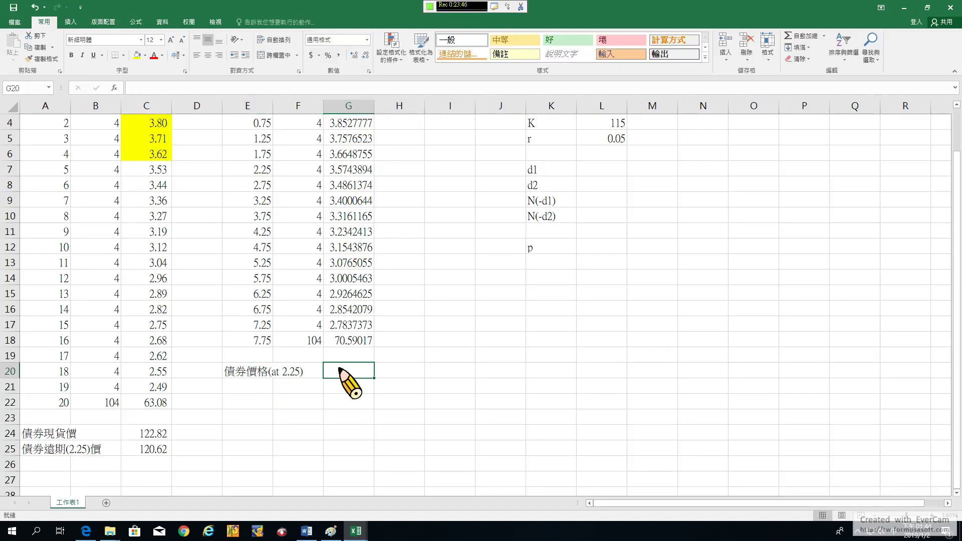
{"action": "type", "text": "ㄦ"}
{"action": "type", "text": "="}
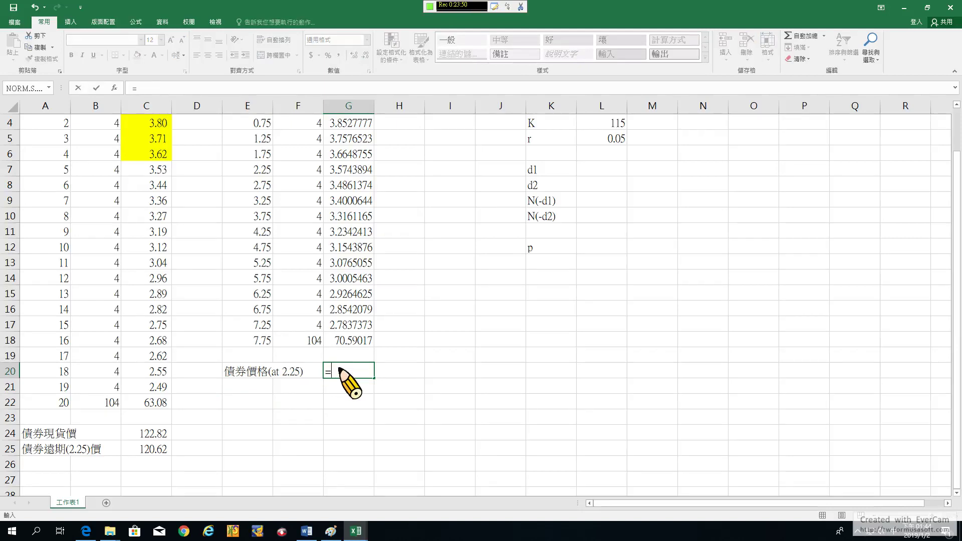
{"action": "type", "text": "sum("}
{"action": "scroll", "coordinate": [386, 217], "scroll_direction": "up", "scroll_amount": 1}
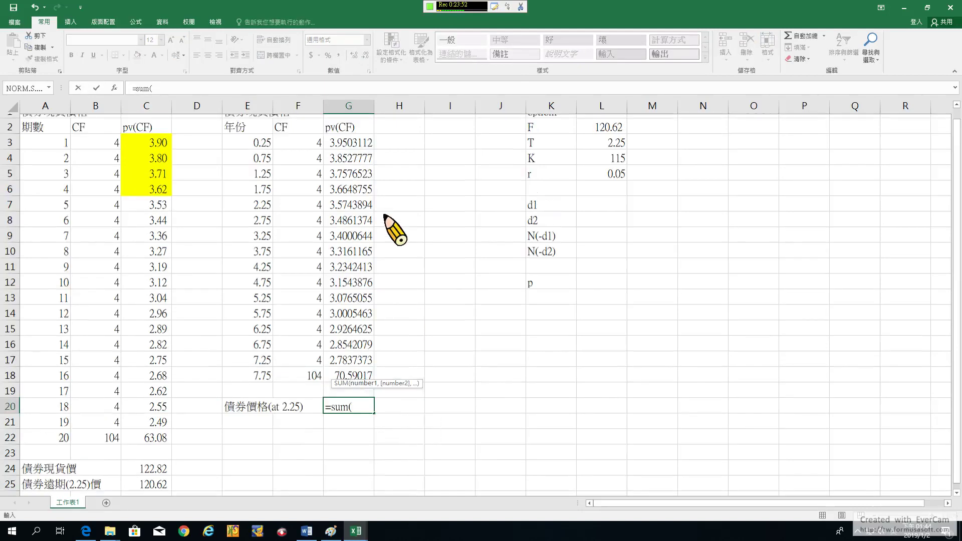
{"action": "scroll", "coordinate": [385, 217], "scroll_direction": "up", "scroll_amount": 1}
{"action": "left_click_drag", "start_coordinate": [362, 152], "coordinate": [357, 390]}
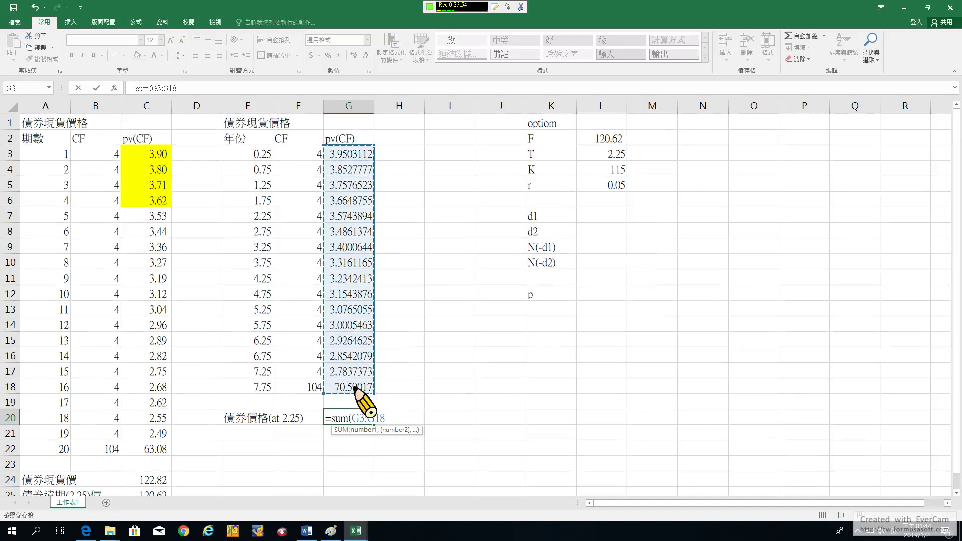
{"action": "key", "text": "Return"}
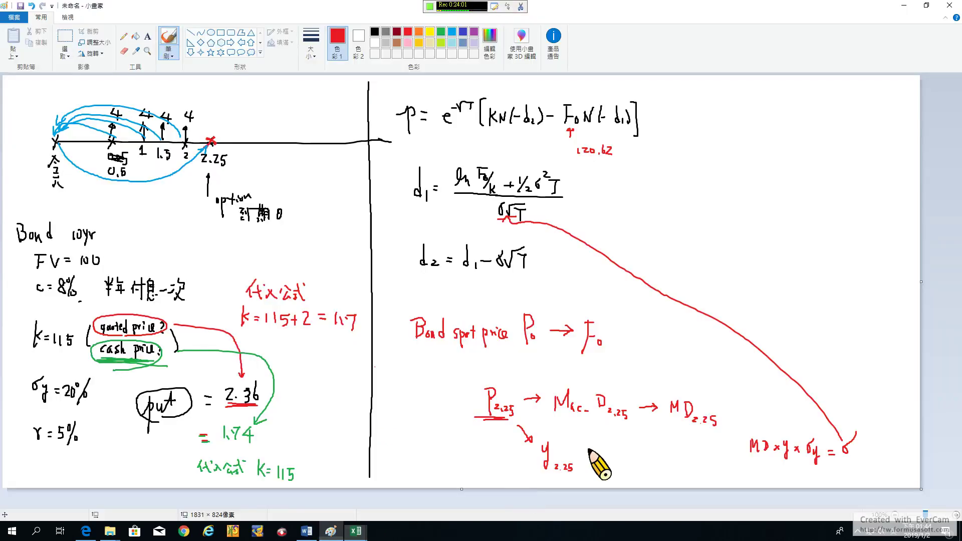
Review the duration and yield chain after P2.25 in the Paint drawing, and return to the 年份 column in the Excel workbook
{"action": "left_click", "coordinate": [331, 532]}
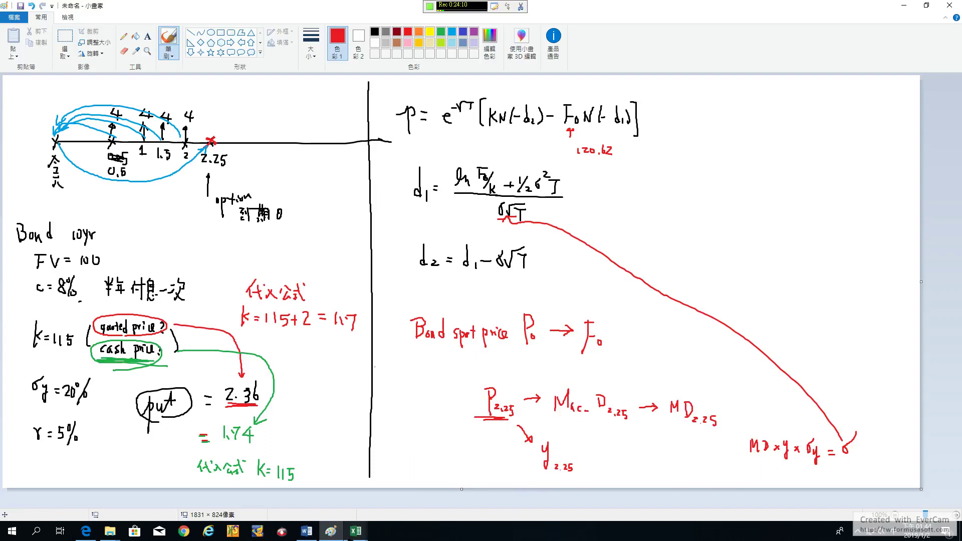
{"action": "mouse_move", "coordinate": [357, 532]}
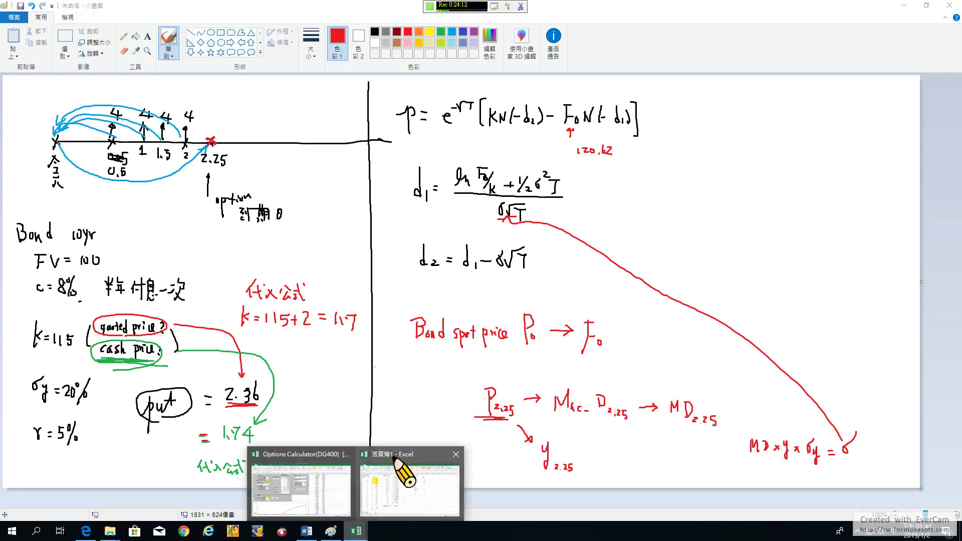
{"action": "left_click", "coordinate": [384, 479]}
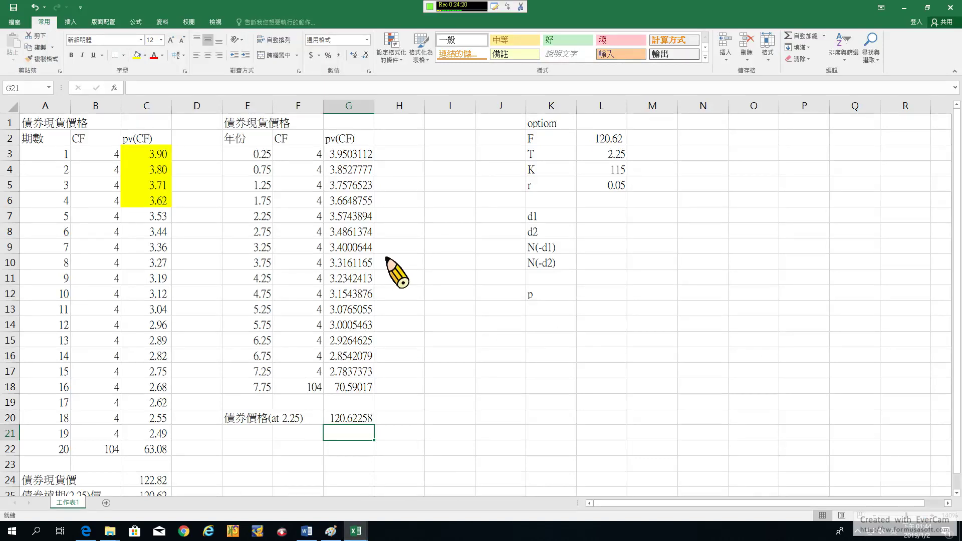
{"action": "left_click", "coordinate": [256, 139]}
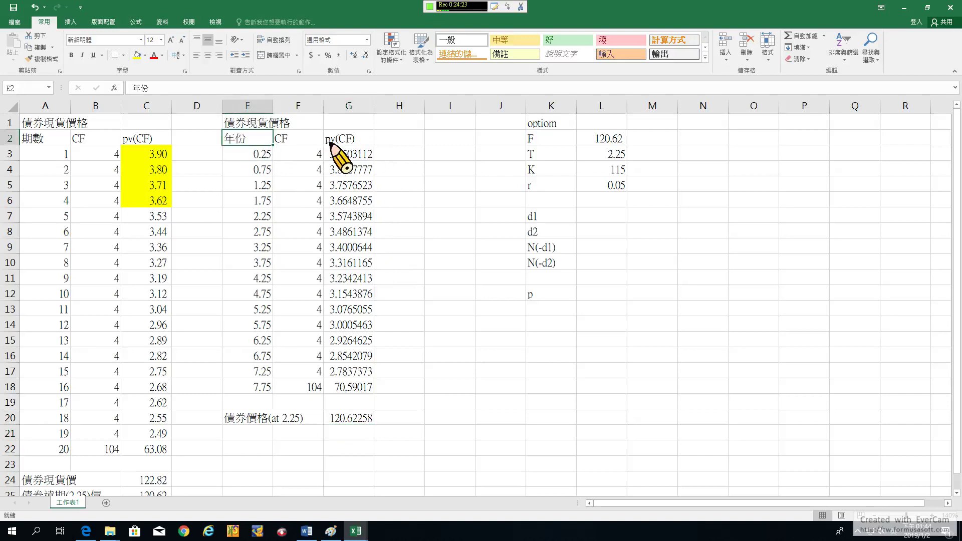
Add the heading "t*pv(CF)" in cell H2, beside the second table's pv(CF) column
{"action": "left_click", "coordinate": [348, 158]}
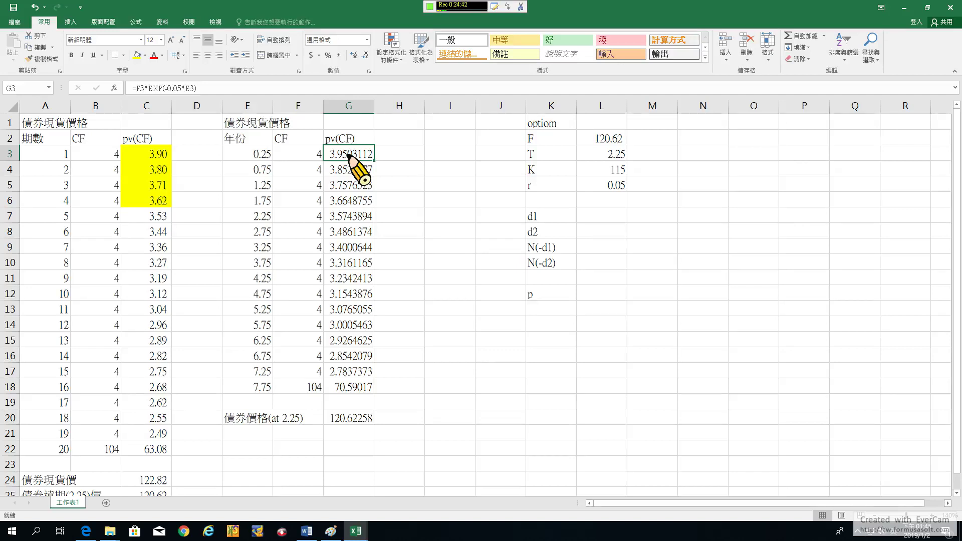
{"action": "left_click", "coordinate": [392, 138]}
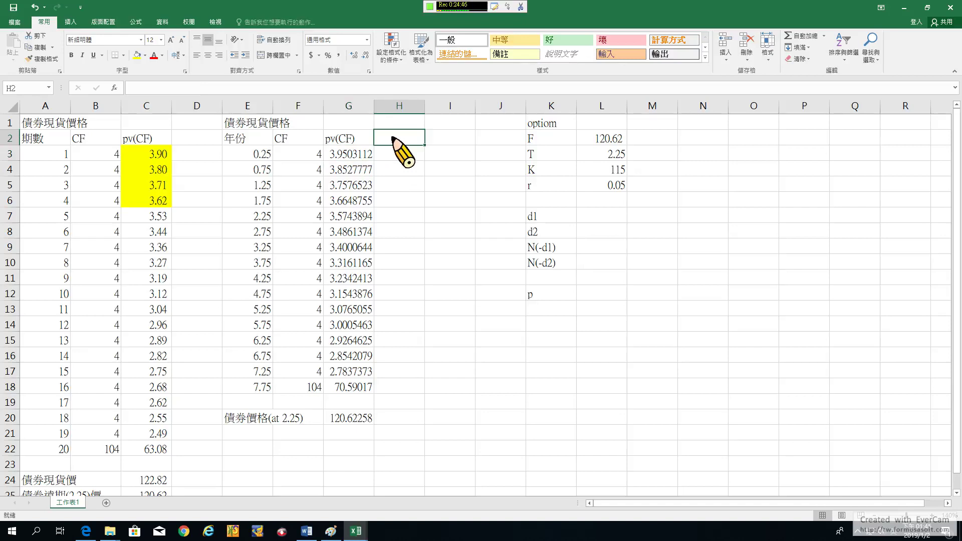
{"action": "type", "text": "t*pv(CF"}
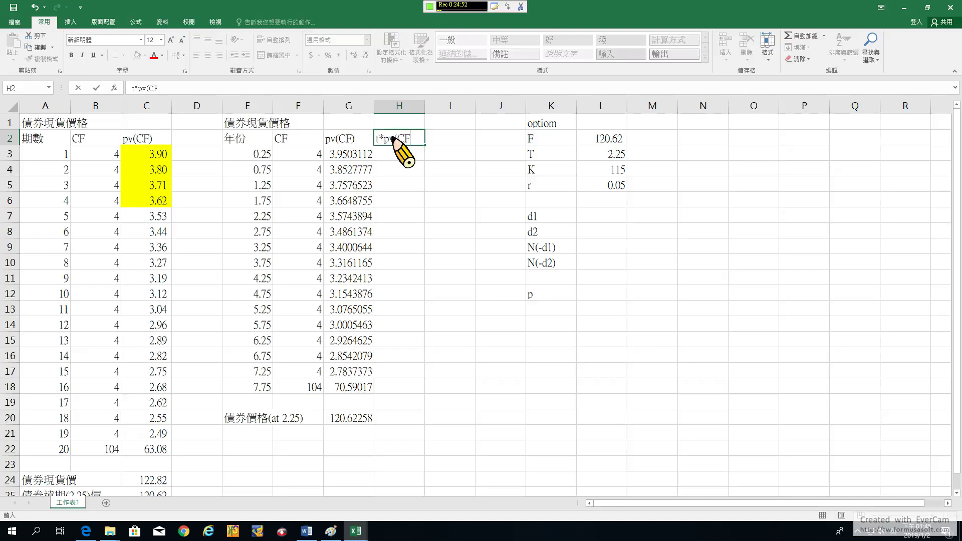
{"action": "key", "text": "Return"}
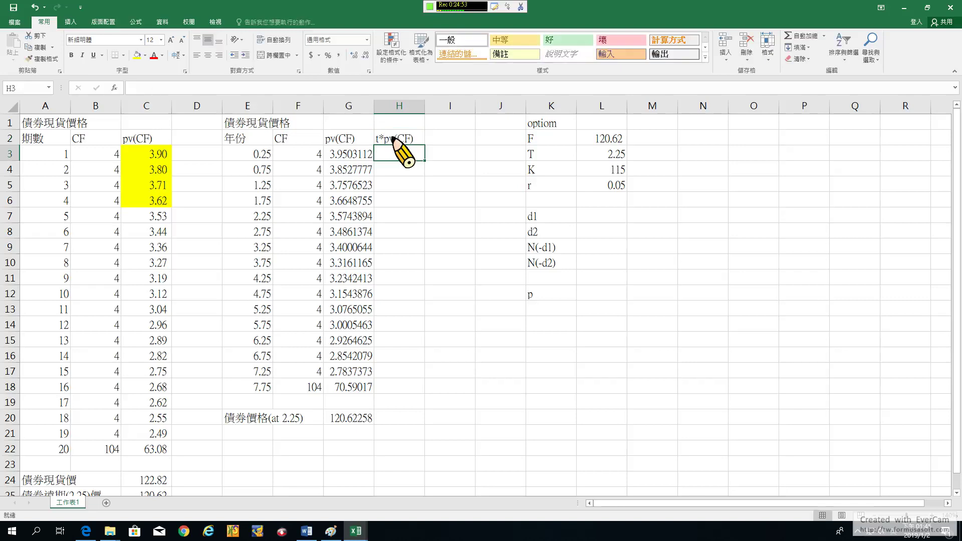
Enter the formula =G3*E3 in cell H3 to multiply the first present value by its year
{"action": "left_click", "coordinate": [346, 159]}
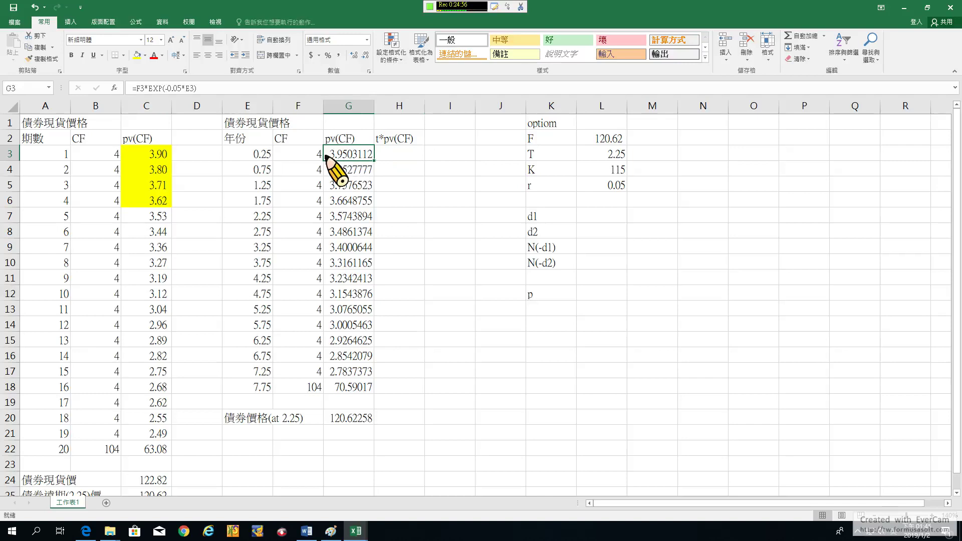
{"action": "left_click", "coordinate": [258, 160]}
{"action": "left_click", "coordinate": [401, 157]}
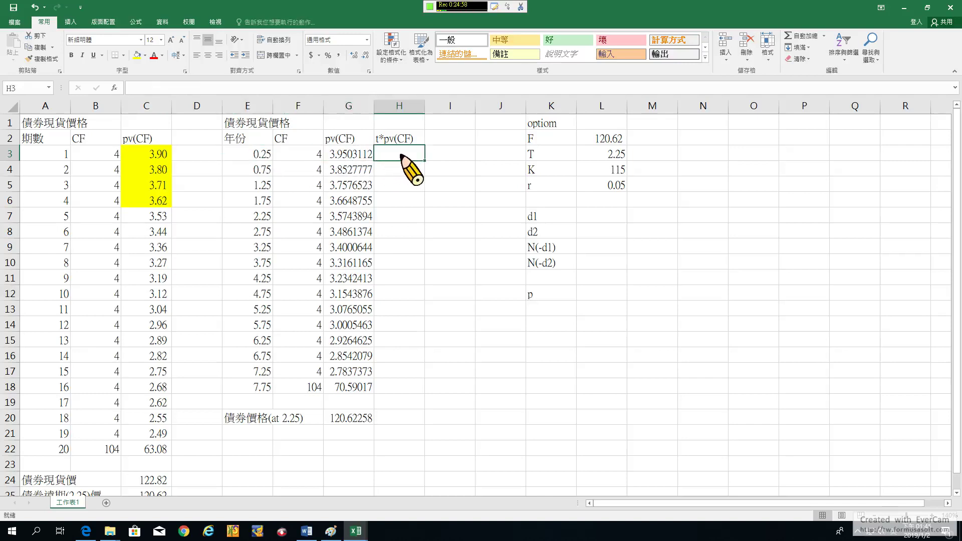
{"action": "type", "text": "="}
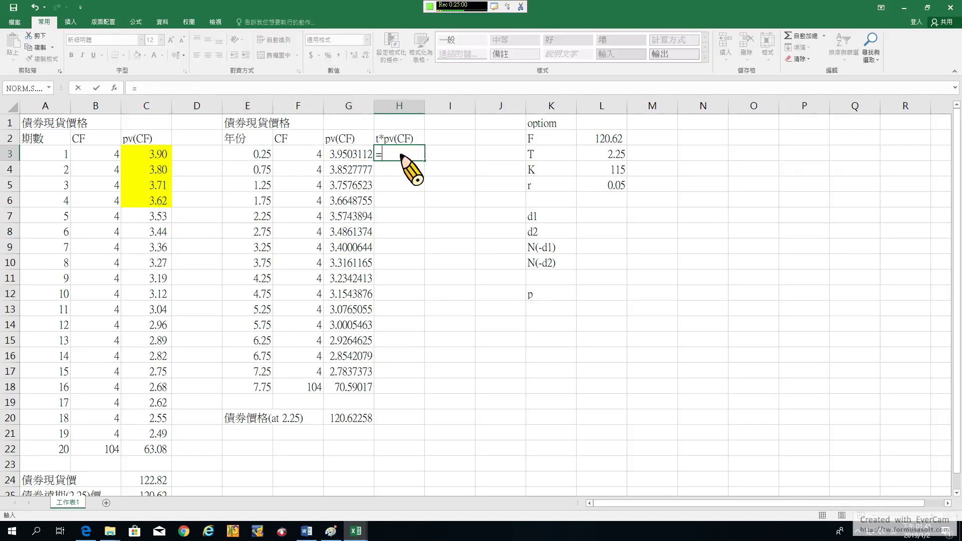
{"action": "left_click", "coordinate": [260, 157]}
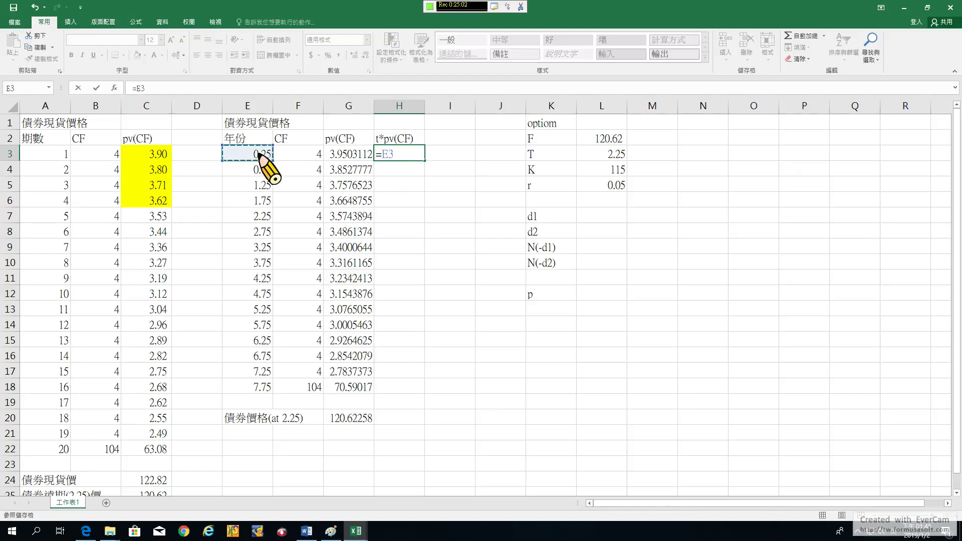
{"action": "left_click", "coordinate": [346, 157]}
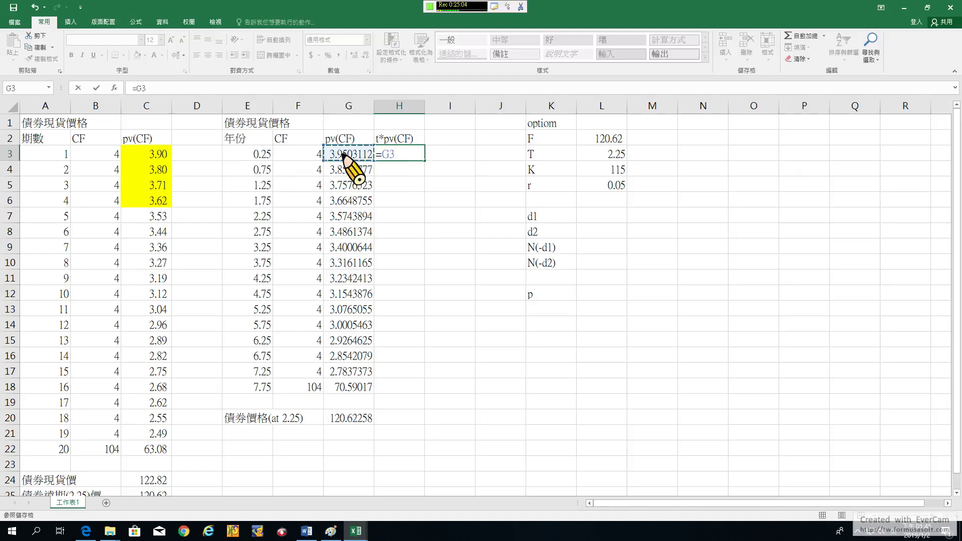
{"action": "type", "text": "*"}
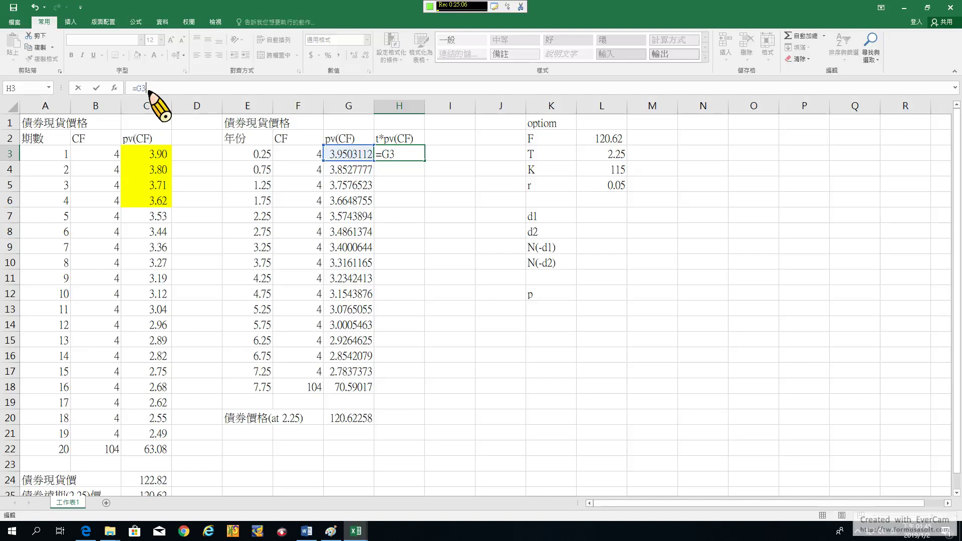
{"action": "left_click", "coordinate": [261, 155]}
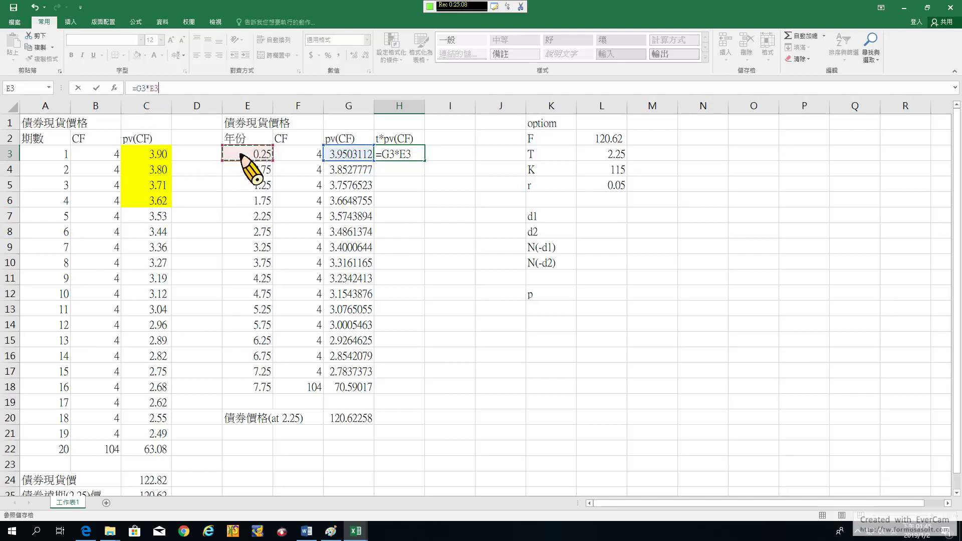
{"action": "key", "text": "Return"}
Copy the H3 formula down through H18 to cover every remaining cash-flow row
{"action": "left_click", "coordinate": [411, 153]}
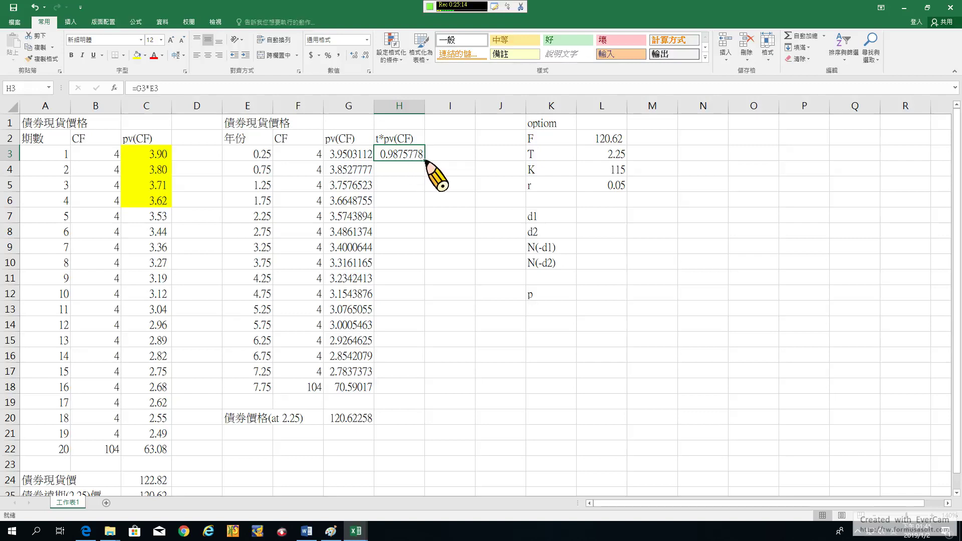
{"action": "left_click_drag", "start_coordinate": [425, 160], "coordinate": [424, 393]}
{"action": "scroll", "coordinate": [479, 308], "scroll_direction": "down", "scroll_amount": 1}
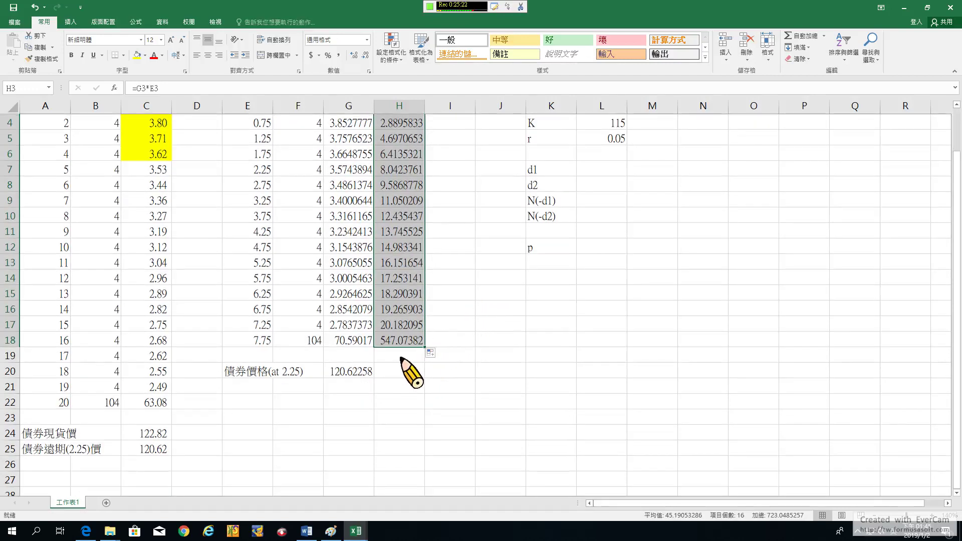
{"action": "scroll", "coordinate": [401, 362], "scroll_direction": "up", "scroll_amount": 1}
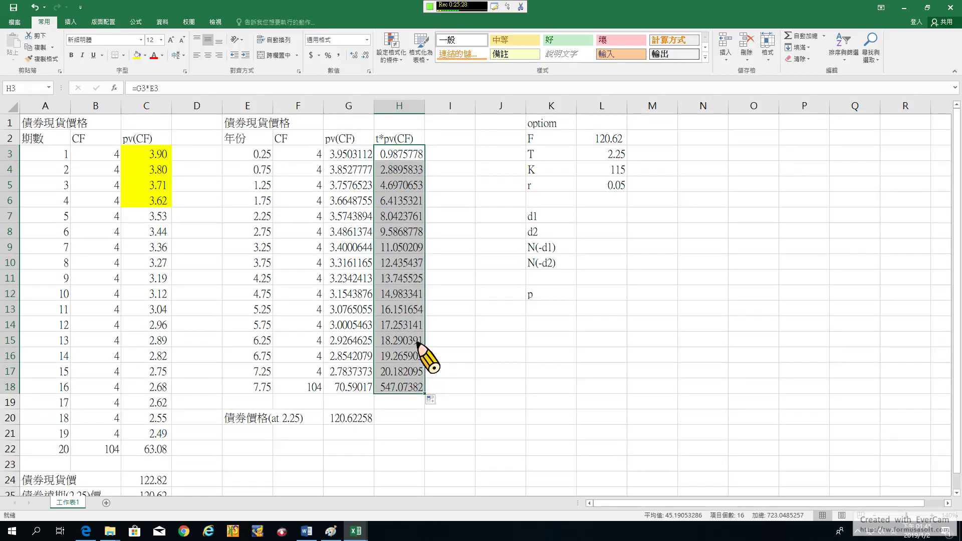
{"action": "left_click", "coordinate": [402, 157]}
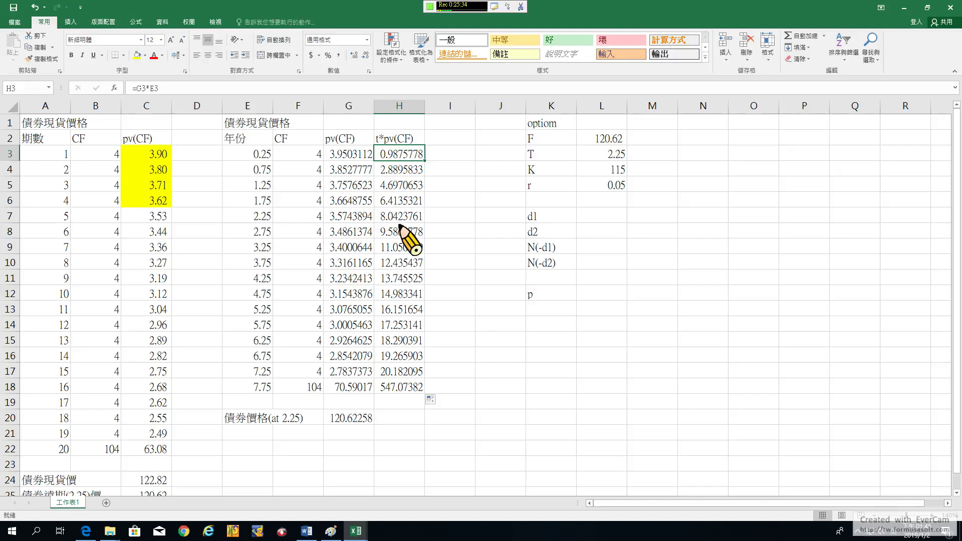
{"action": "scroll", "coordinate": [401, 230], "scroll_direction": "down", "scroll_amount": 1}
{"action": "scroll", "coordinate": [401, 201], "scroll_direction": "up", "scroll_amount": 1}
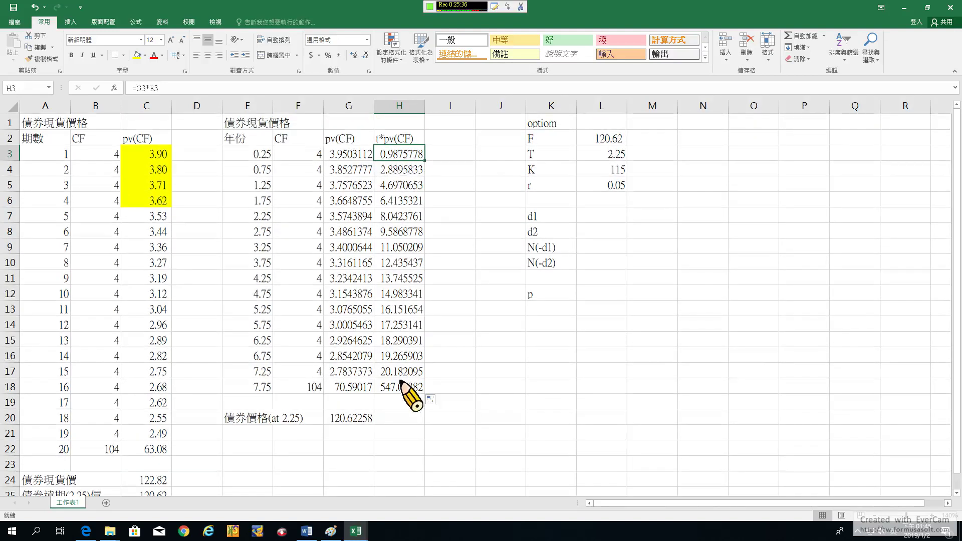
Enter the label "Mac_D" in cell E21, below the bond price label
{"action": "left_click", "coordinate": [248, 434]}
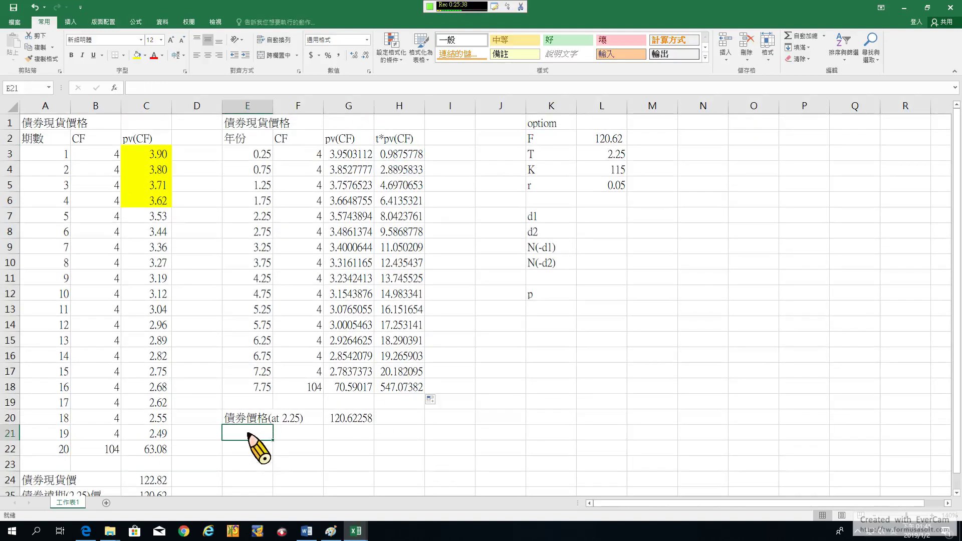
{"action": "type", "text": "Mac_D"}
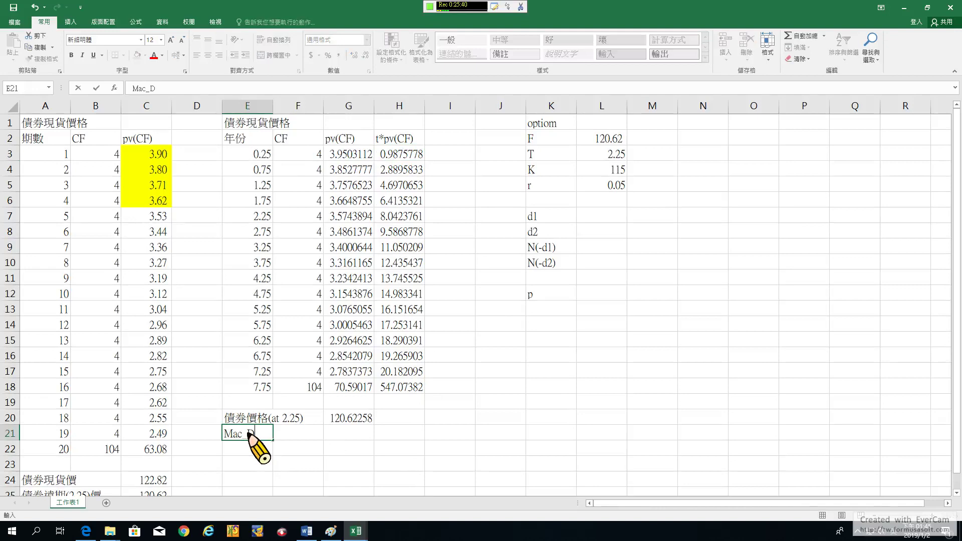
{"action": "key", "text": "Return"}
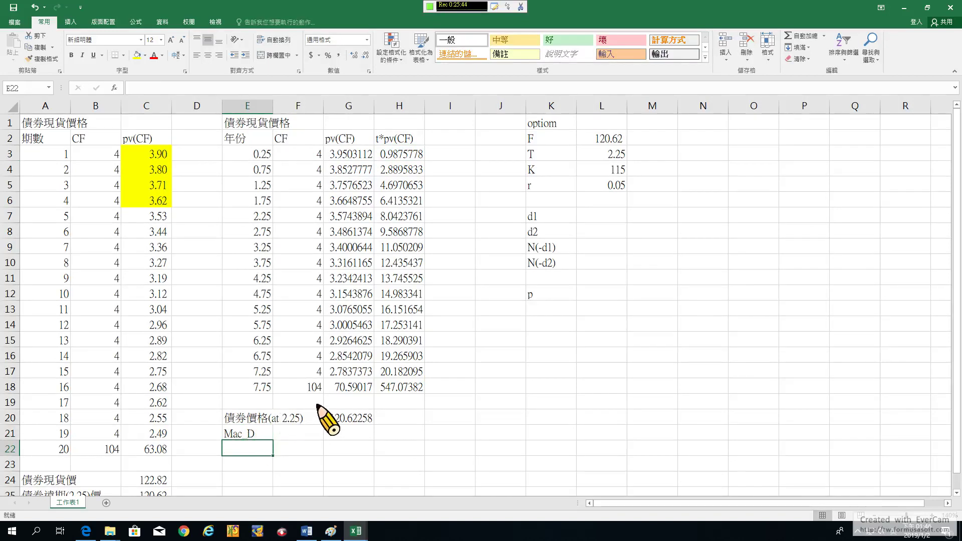
Calculate the Macaulay duration in cell H21 with the formula =SUM(H3:H18)/G20
{"action": "scroll", "coordinate": [318, 406], "scroll_direction": "down", "scroll_amount": 1}
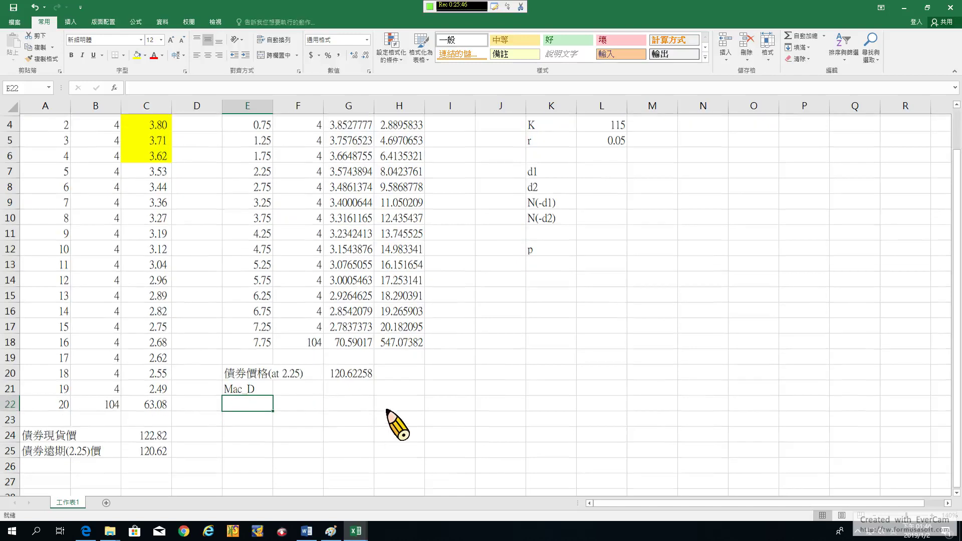
{"action": "left_click", "coordinate": [399, 387]}
{"action": "scroll", "coordinate": [401, 388], "scroll_direction": "up", "scroll_amount": 1}
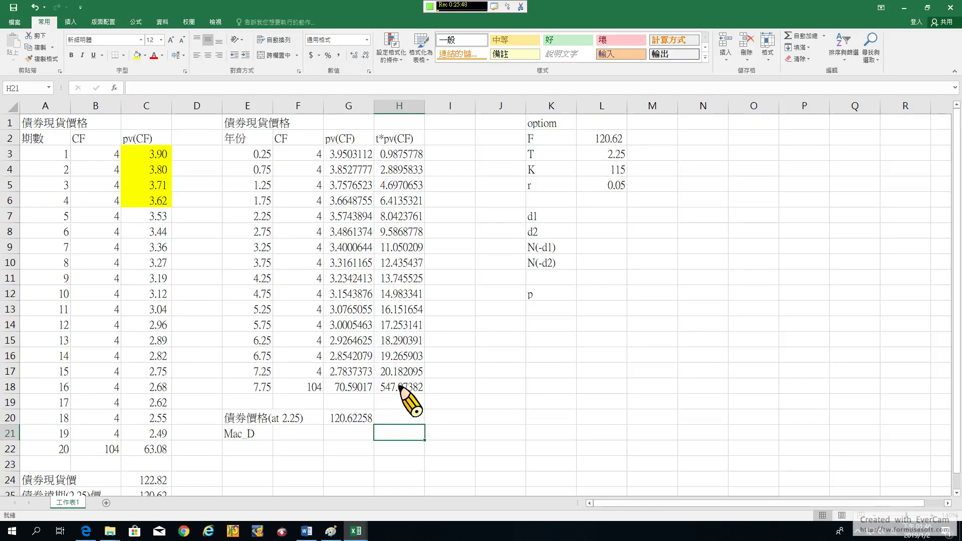
{"action": "type", "text": "=sum("}
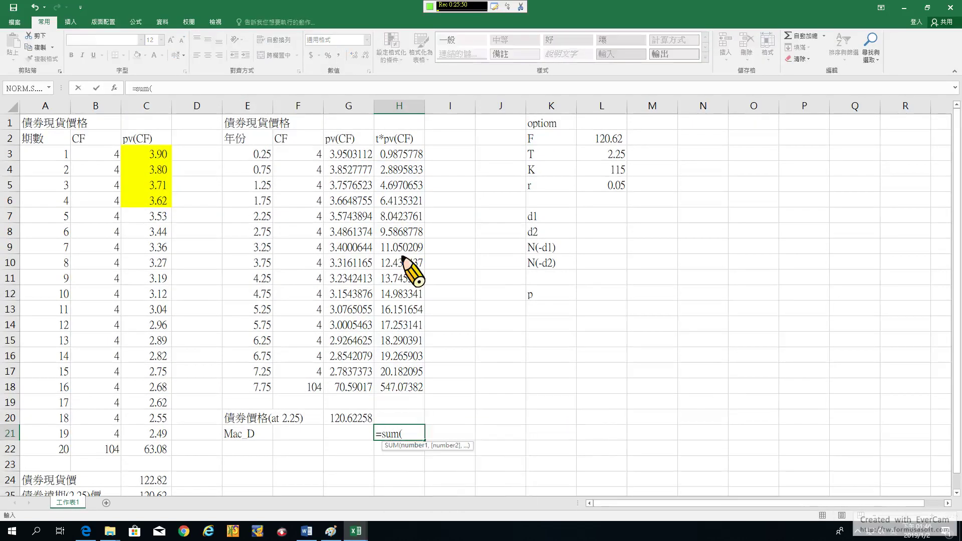
{"action": "left_click_drag", "start_coordinate": [393, 154], "coordinate": [399, 392]}
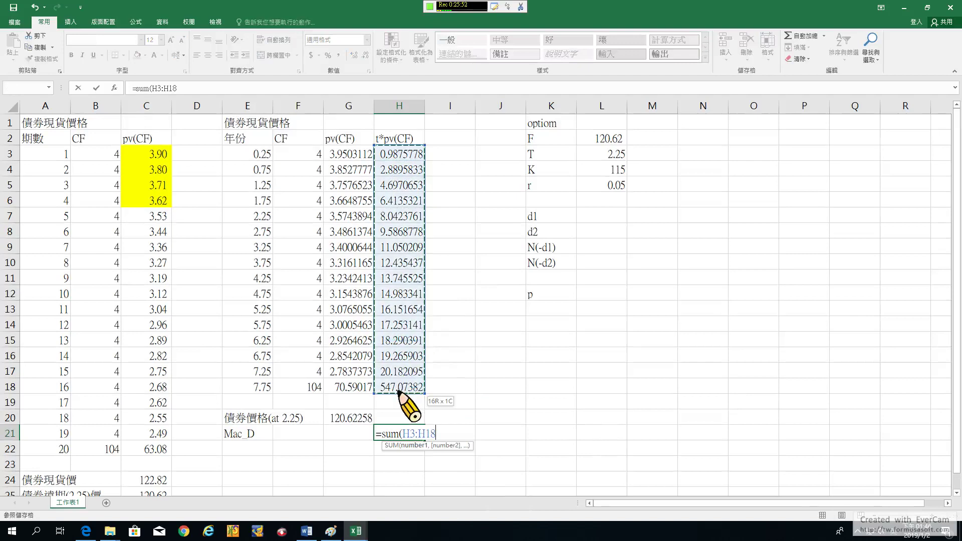
{"action": "type", "text": ")"}
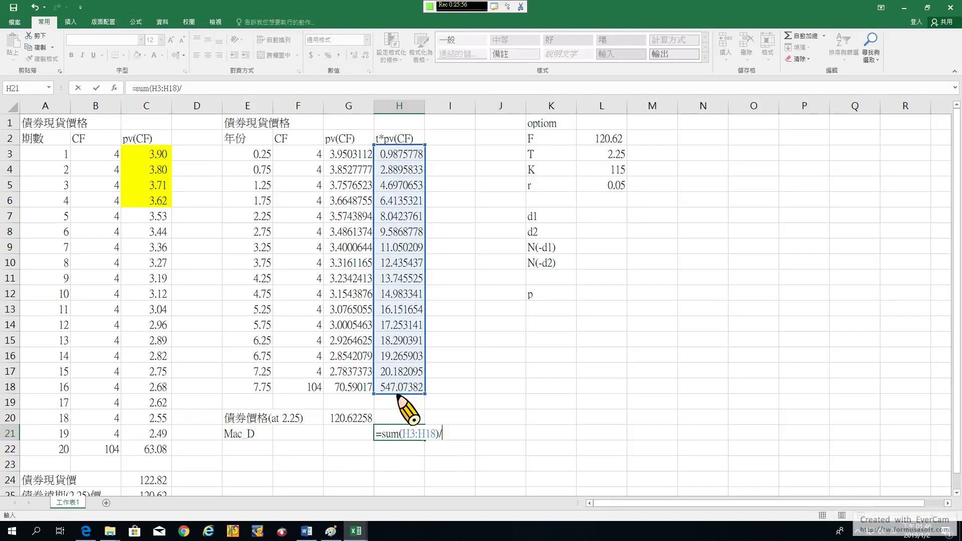
{"action": "type", "text": "/"}
{"action": "left_click", "coordinate": [343, 418]}
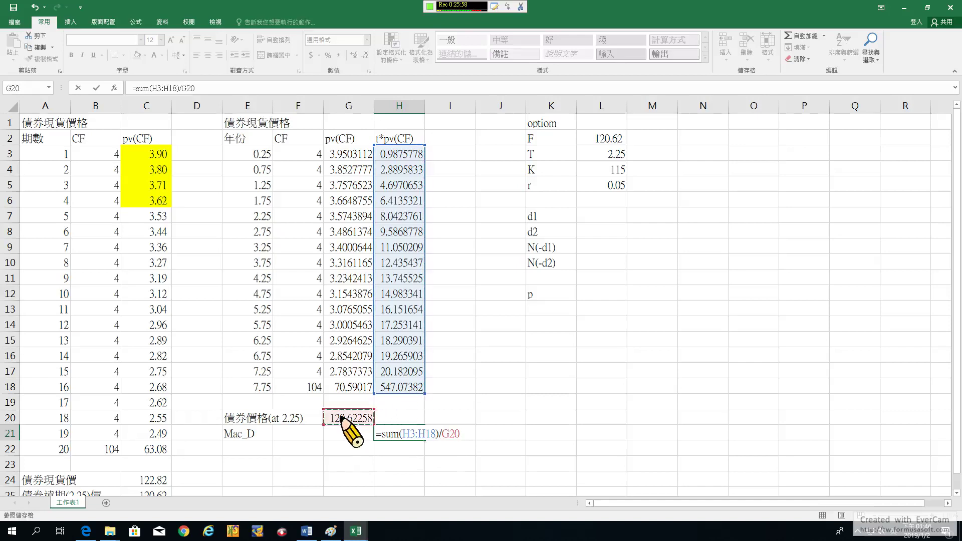
{"action": "key", "text": "Return"}
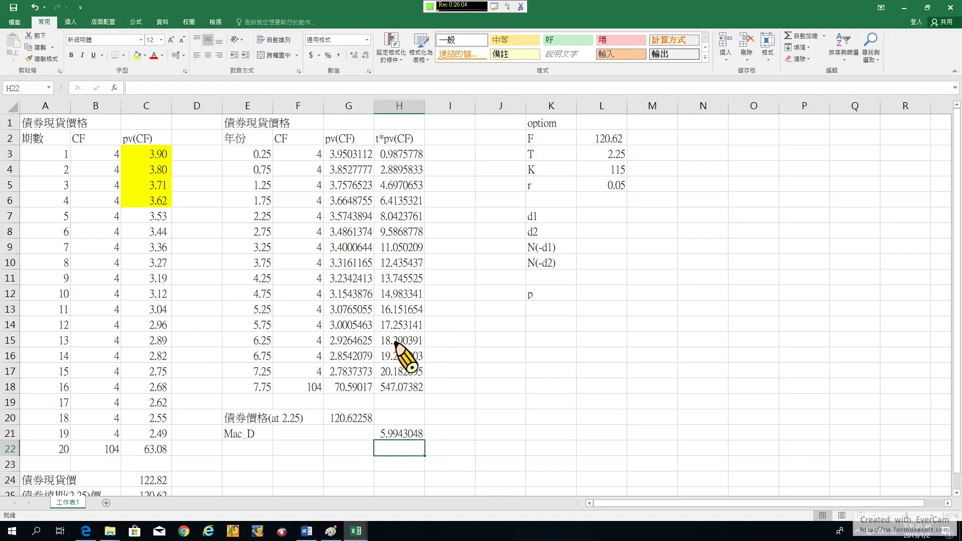
Check the Mac_D calculation against the handwritten formulas in Paint, and examine the CF column and bond price cell back in the Excel workbook
{"action": "left_click", "coordinate": [389, 155]}
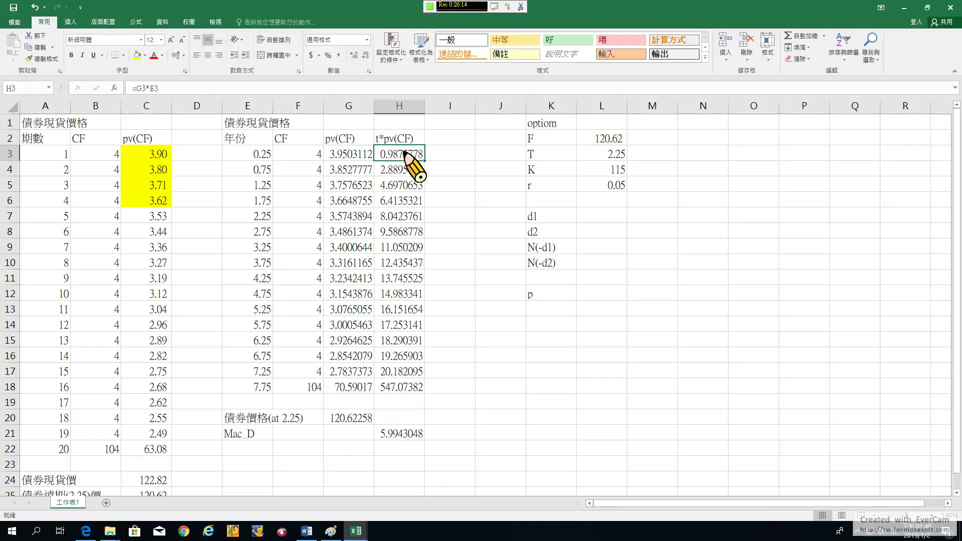
{"action": "left_click_drag", "start_coordinate": [402, 157], "coordinate": [404, 403]}
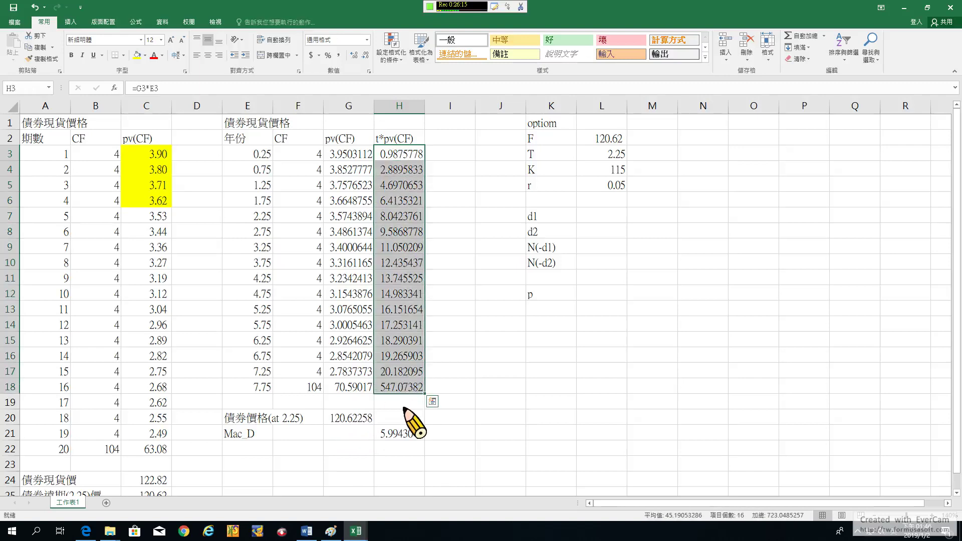
{"action": "left_click", "coordinate": [399, 434]}
{"action": "scroll", "coordinate": [489, 389], "scroll_direction": "down", "scroll_amount": 1}
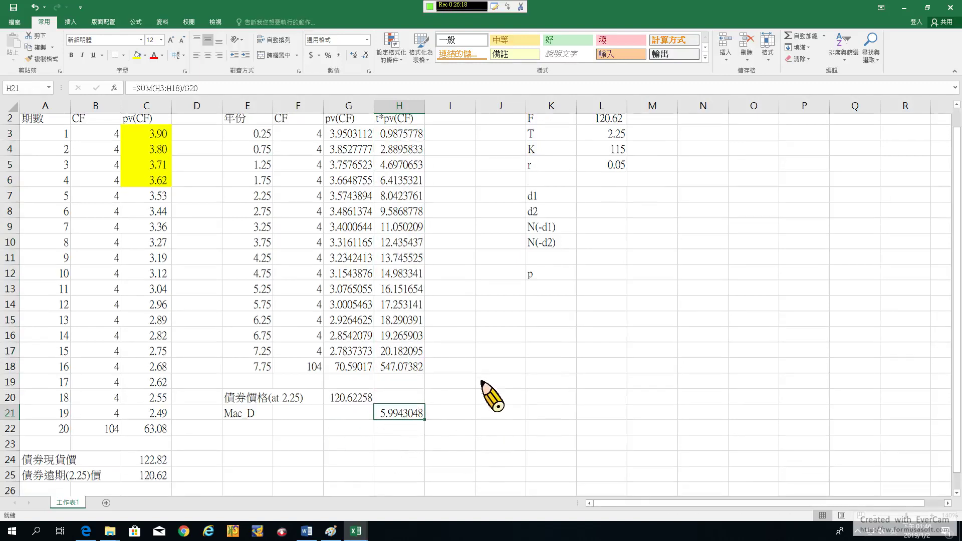
{"action": "scroll", "coordinate": [401, 412], "scroll_direction": "up", "scroll_amount": 1}
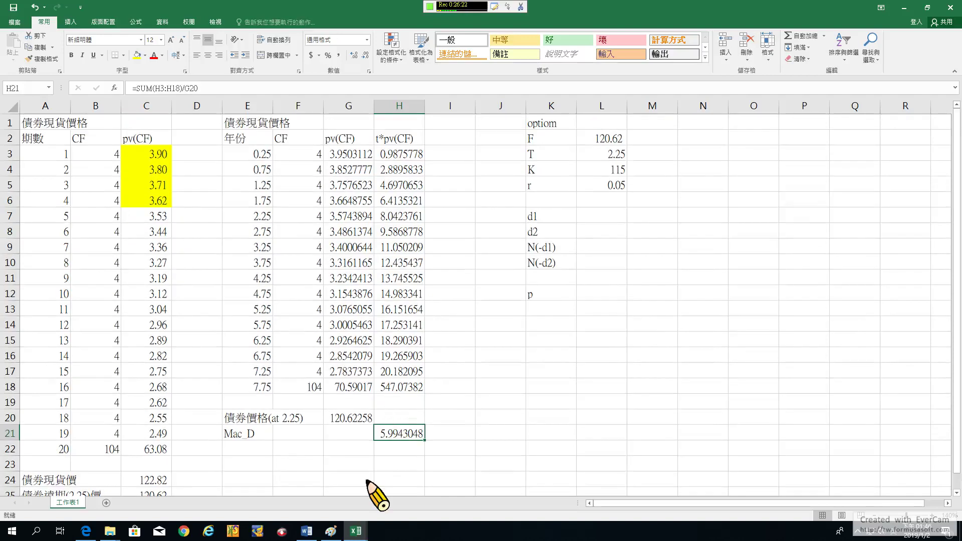
{"action": "left_click", "coordinate": [330, 531]}
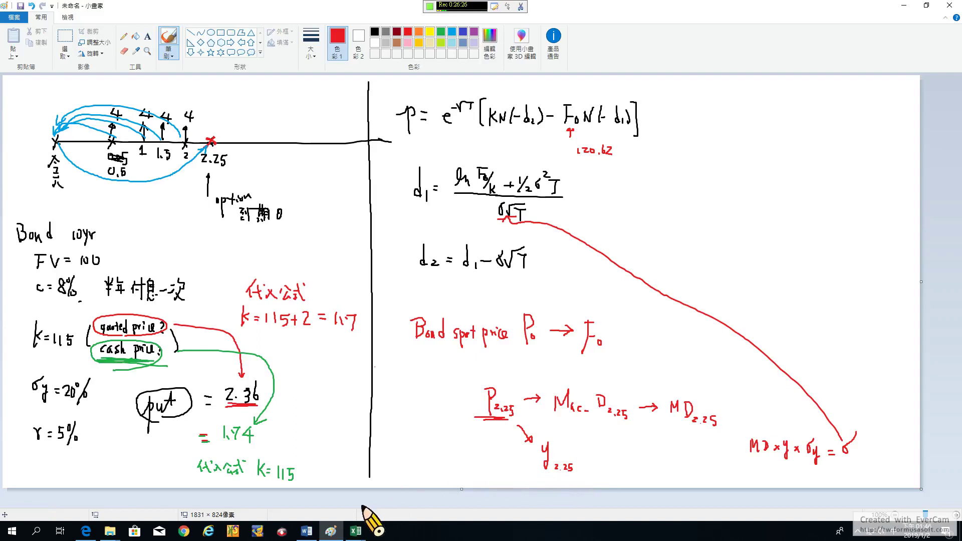
{"action": "mouse_move", "coordinate": [356, 531]}
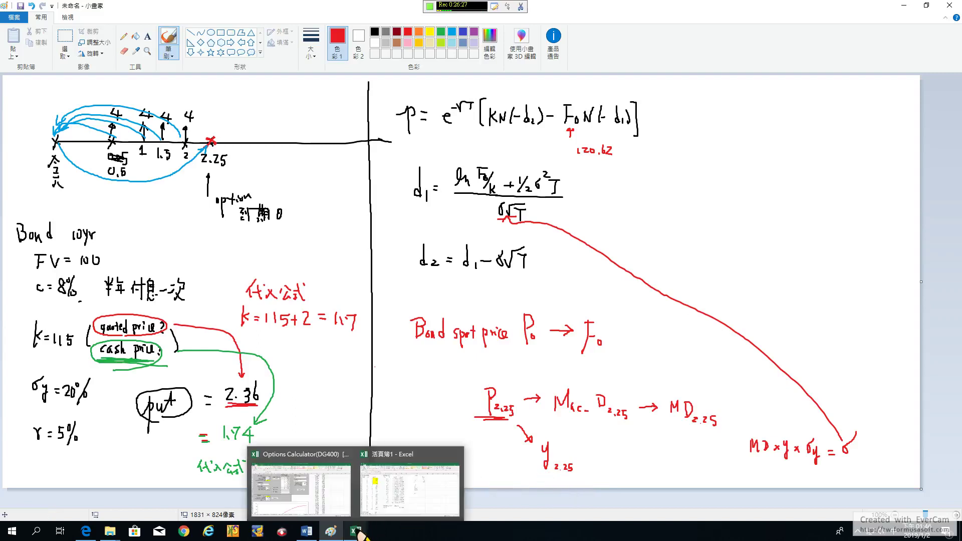
{"action": "left_click", "coordinate": [390, 473]}
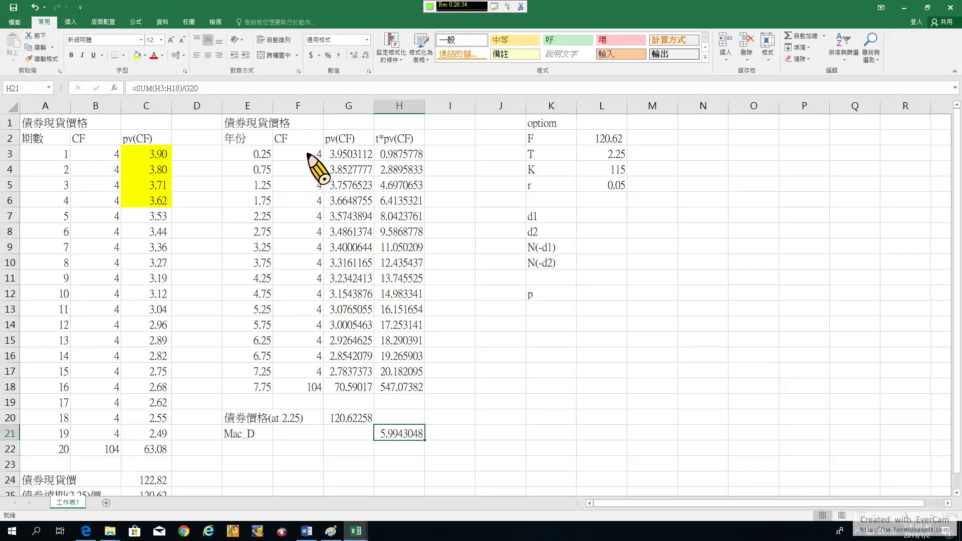
{"action": "left_click_drag", "start_coordinate": [307, 155], "coordinate": [316, 389]}
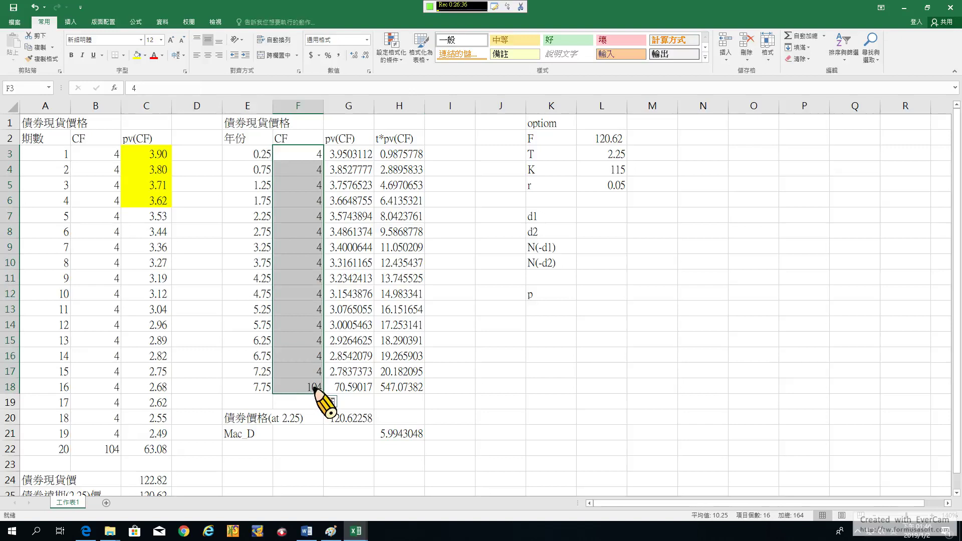
{"action": "left_click", "coordinate": [353, 419]}
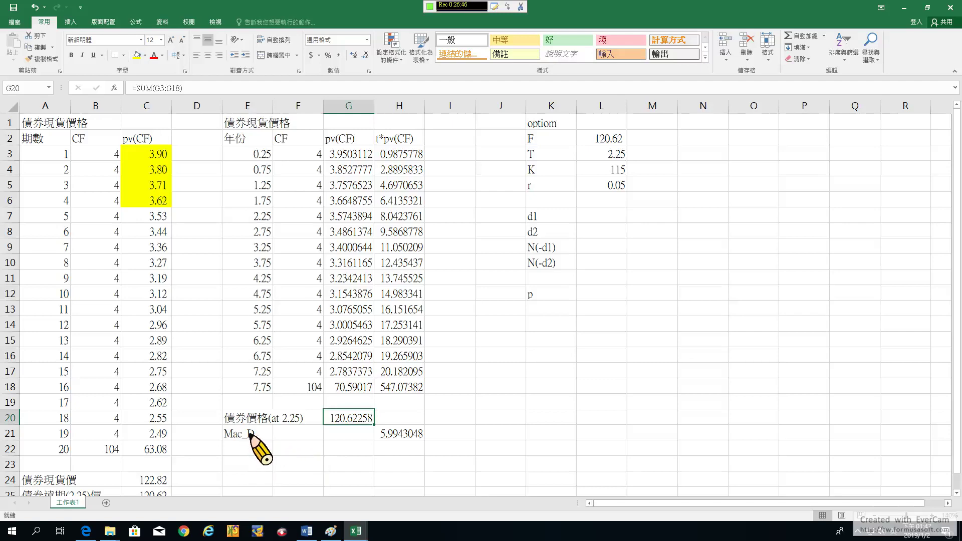
Insert a blank column at column J, between the cash-flow table and the option inputs
{"action": "left_click", "coordinate": [246, 450]}
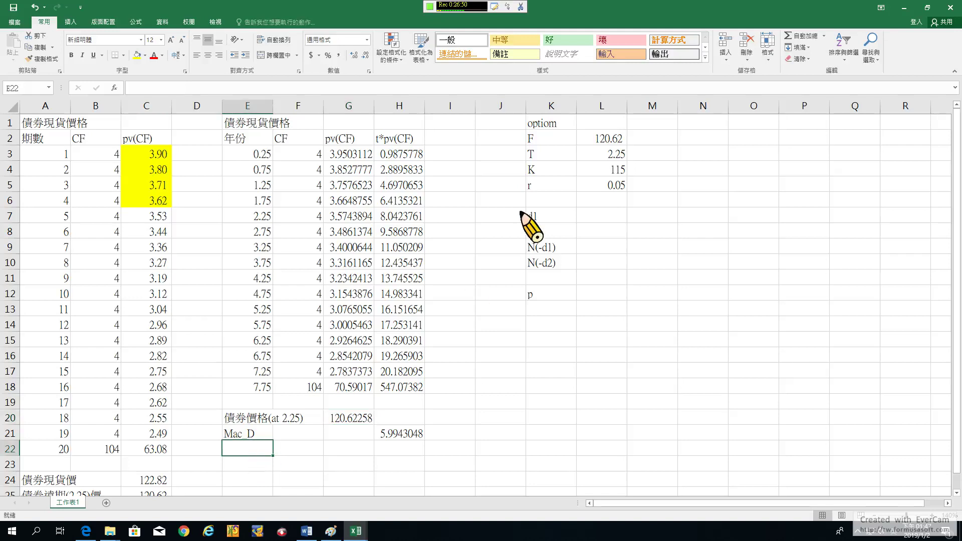
{"action": "left_click", "coordinate": [501, 106]}
{"action": "right_click", "coordinate": [495, 107]}
{"action": "left_click", "coordinate": [517, 179]}
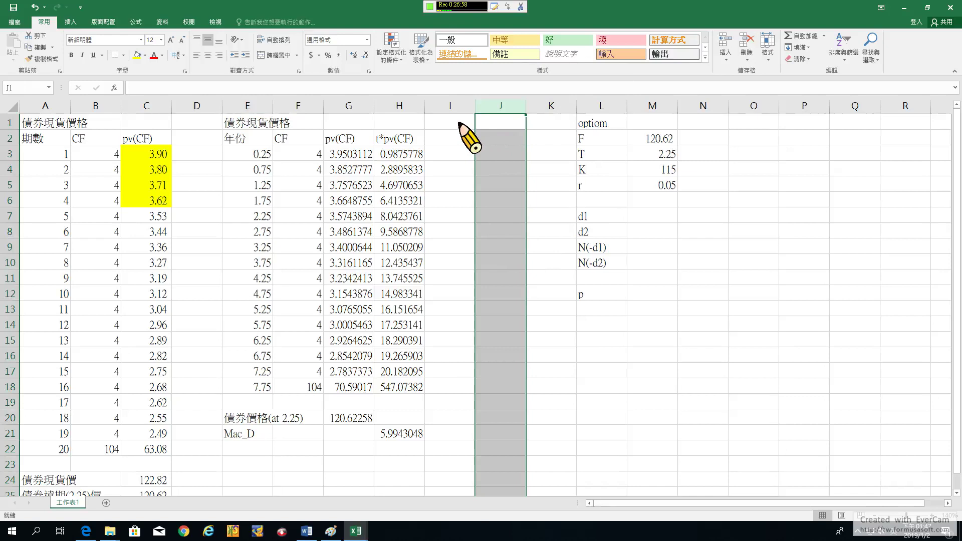
Enter the label 遠期殖利率 in cell J1 and fill cell J2 below it with yellow
{"action": "left_click", "coordinate": [493, 124]}
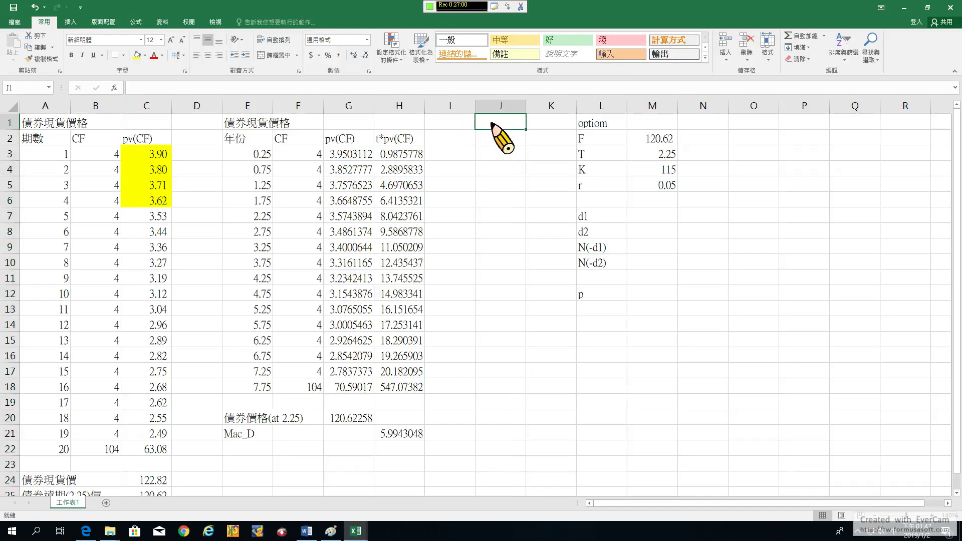
{"action": "type", "text": "ㄩㄢ"}
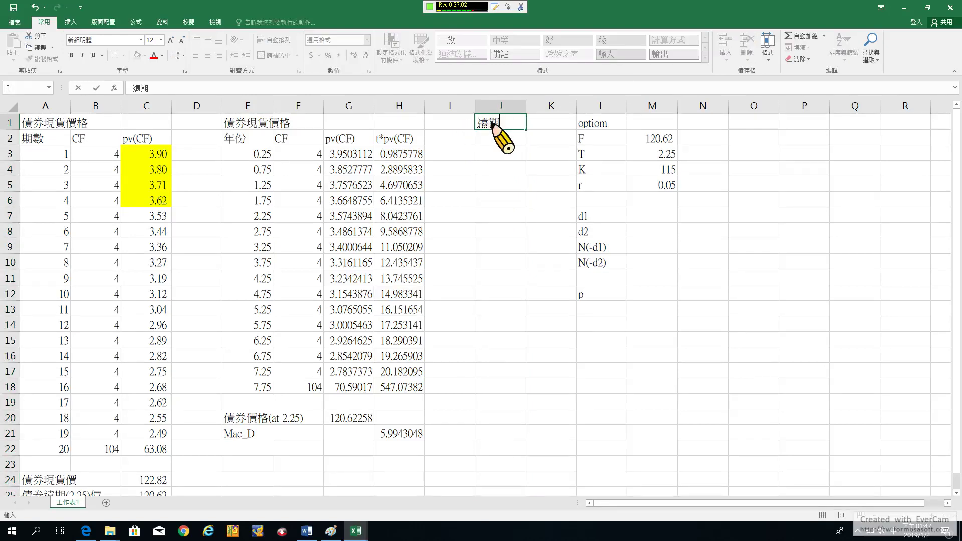
{"action": "type", "text": "率"}
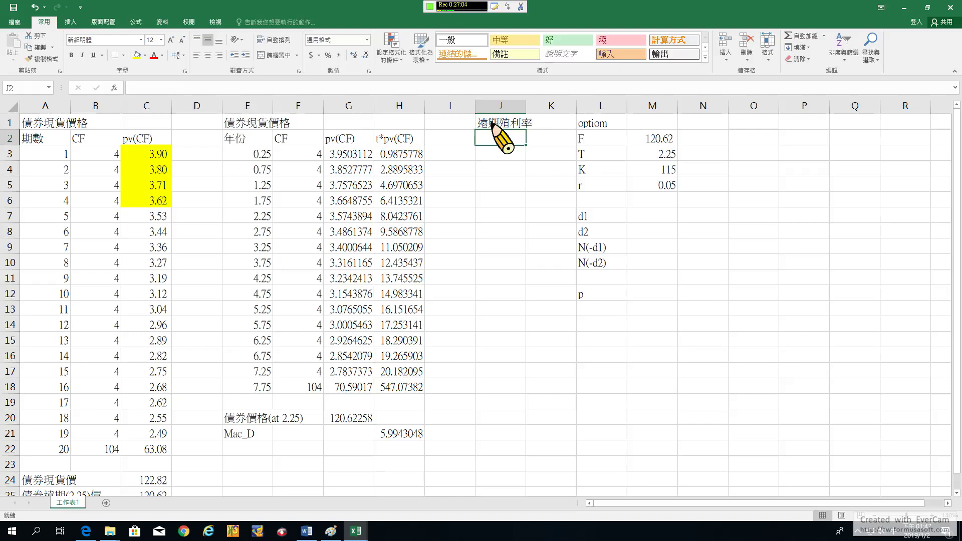
{"action": "right_click", "coordinate": [498, 136]}
{"action": "left_click", "coordinate": [538, 122]}
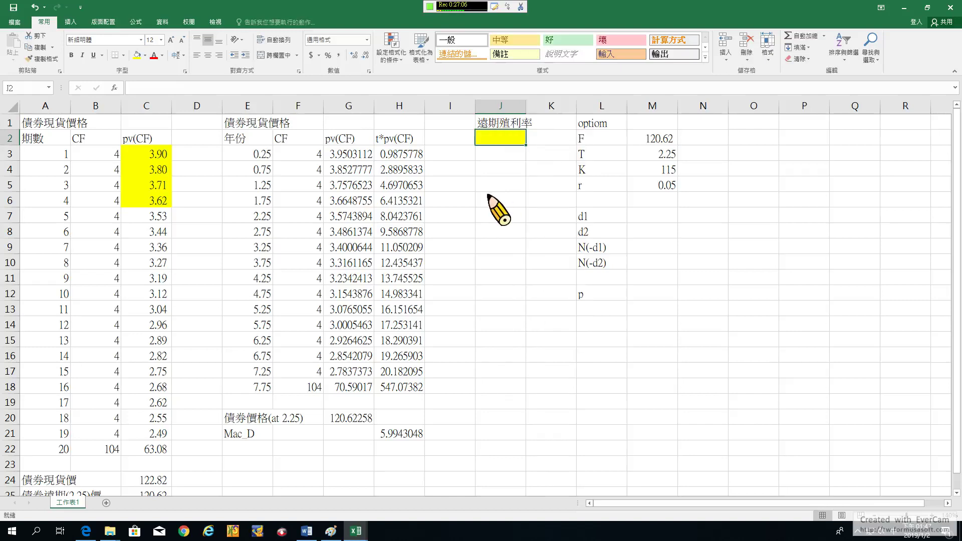
{"action": "left_click", "coordinate": [501, 197]}
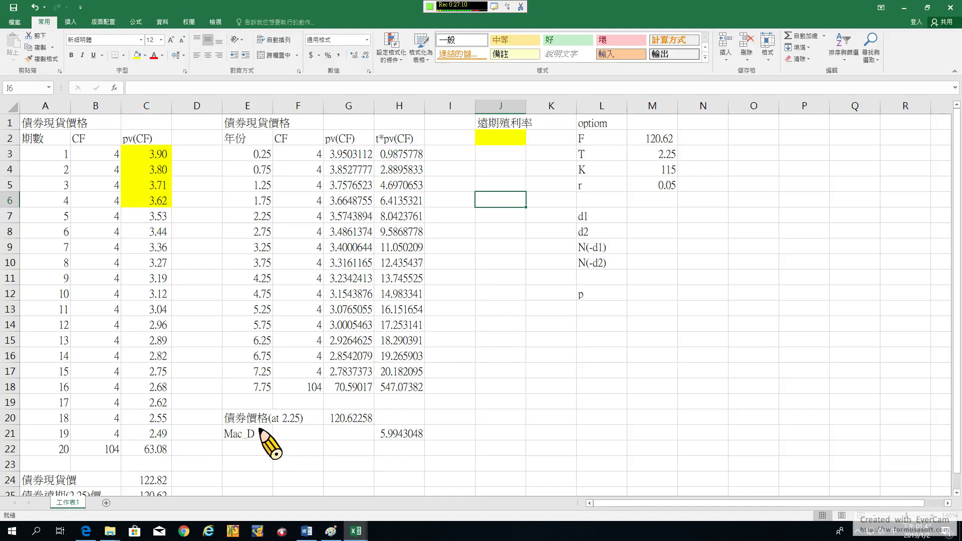
Enter the label 虛擬價格價格 in cell E22, below the Mac_D label
{"action": "left_click", "coordinate": [241, 450]}
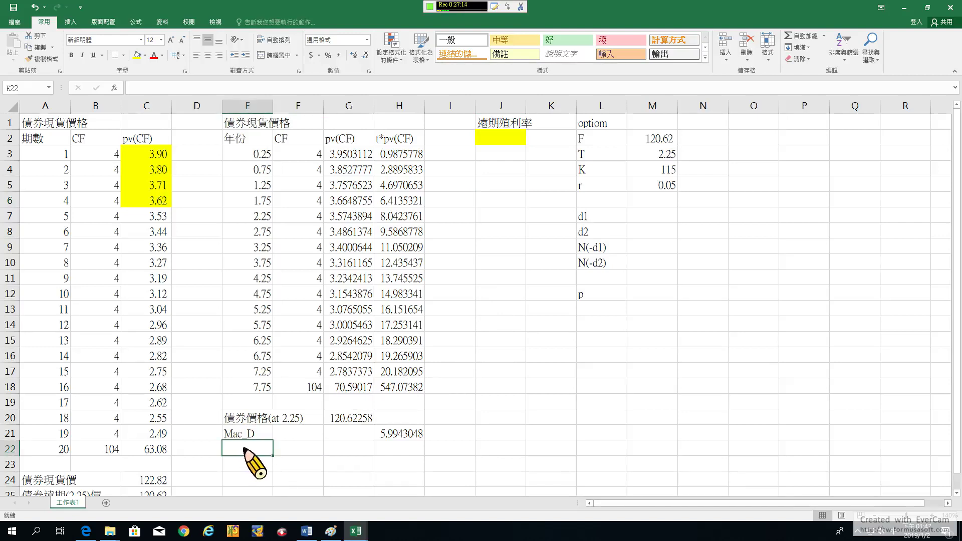
{"action": "type", "text": "需ㄋ"}
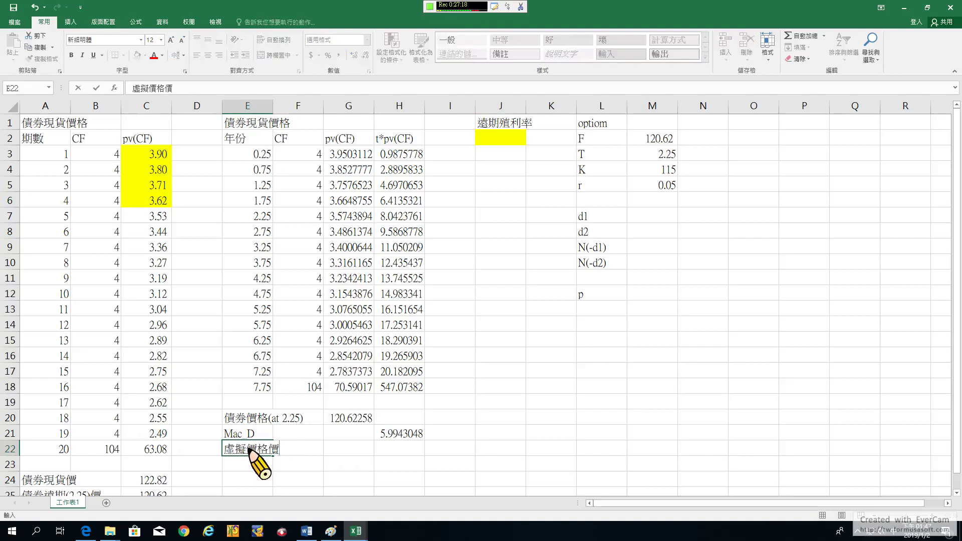
{"action": "key", "text": "Return"}
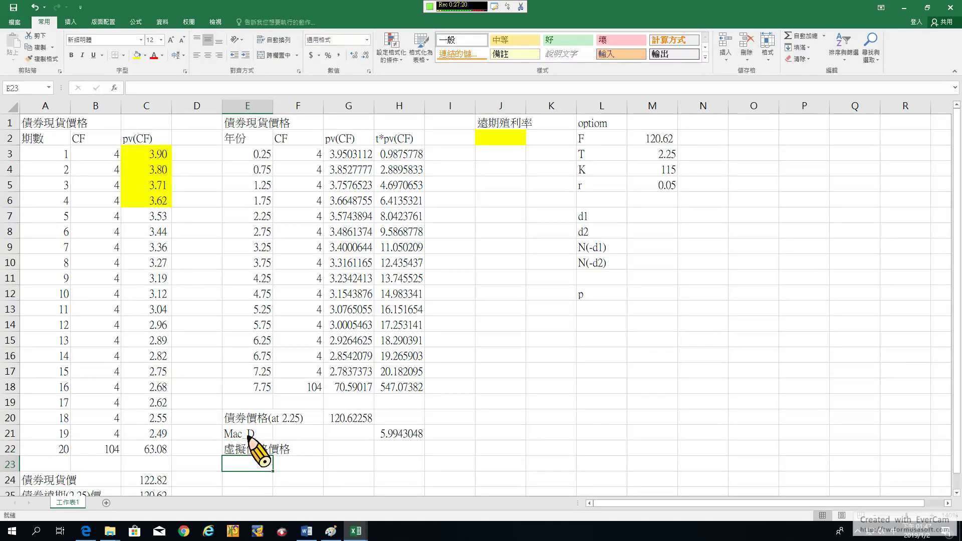
{"action": "left_click", "coordinate": [348, 450]}
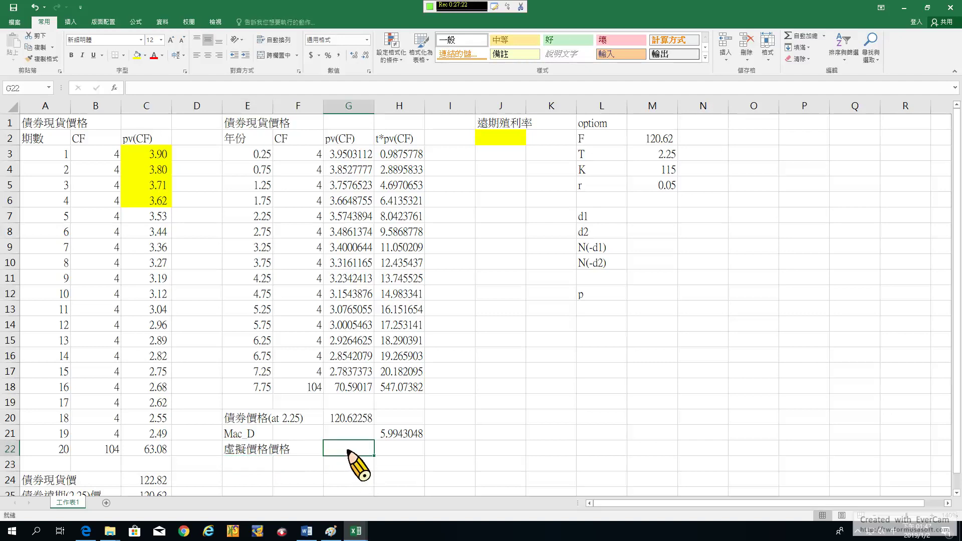
{"action": "right_click", "coordinate": [347, 451]}
{"action": "left_click", "coordinate": [388, 477]}
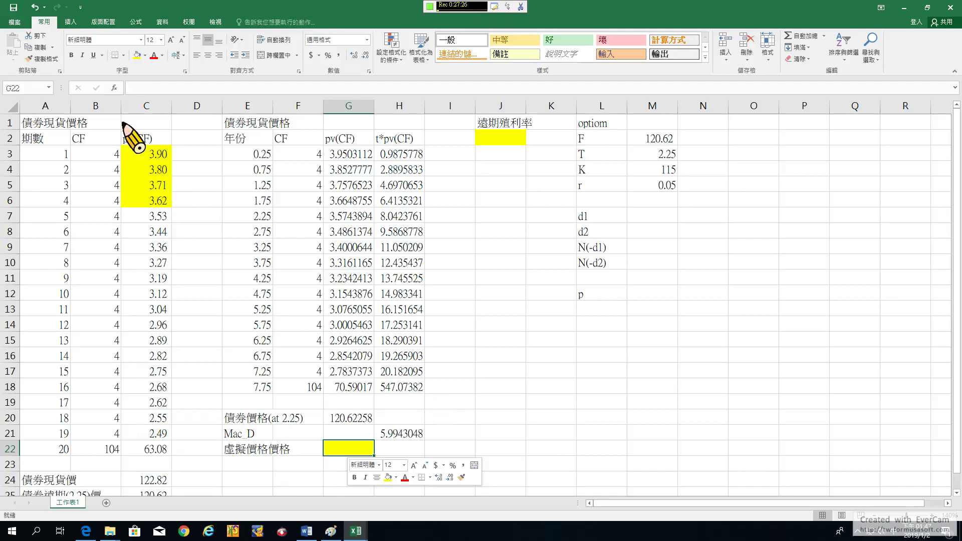
{"action": "left_click", "coordinate": [35, 7]}
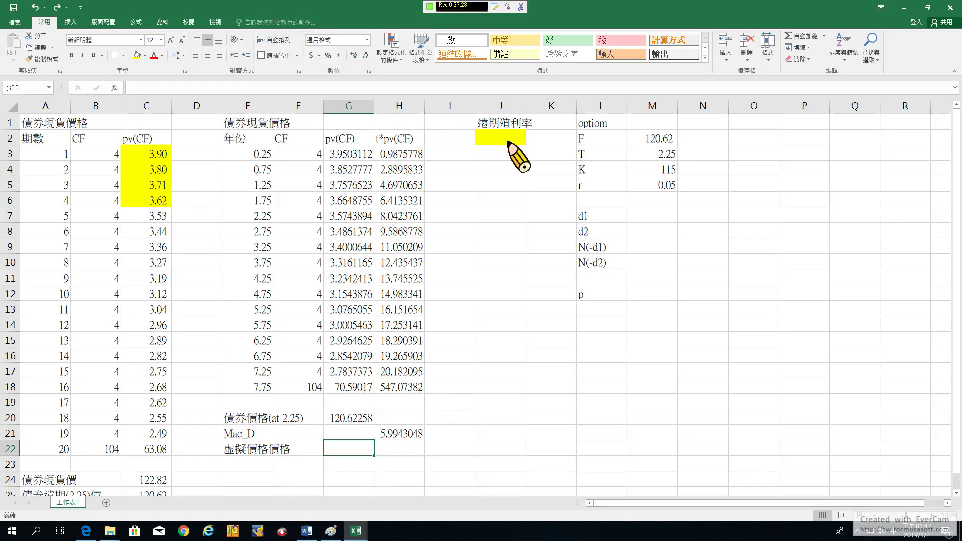
{"action": "left_click", "coordinate": [451, 445]}
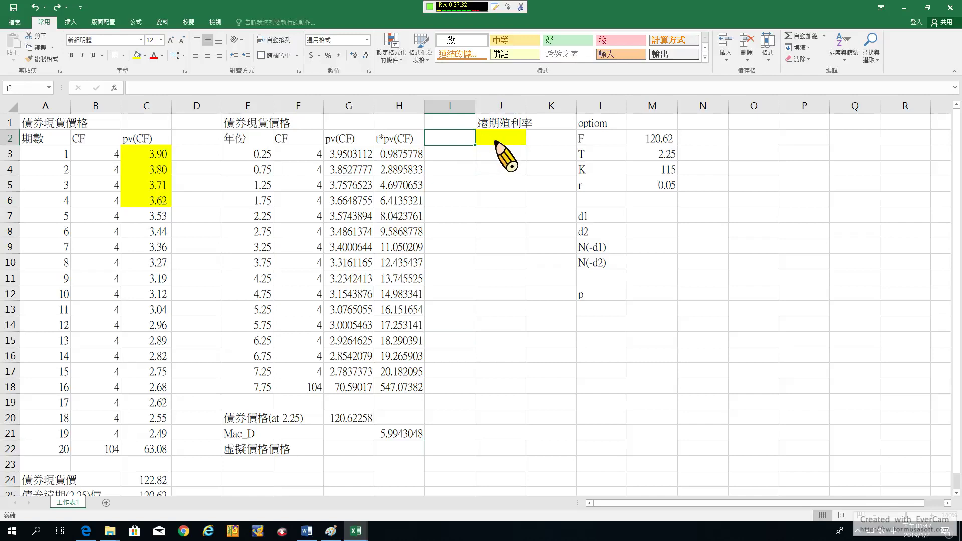
{"action": "left_click", "coordinate": [498, 140]}
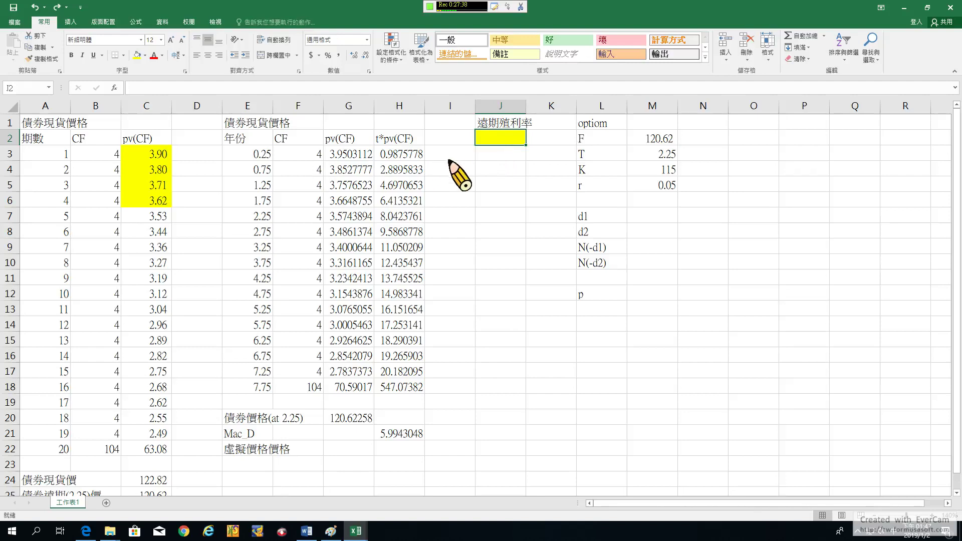
Copy the pv(CF) header from cell G2 into cell I2, beside the t*pv(CF) column
{"action": "left_click", "coordinate": [343, 136]}
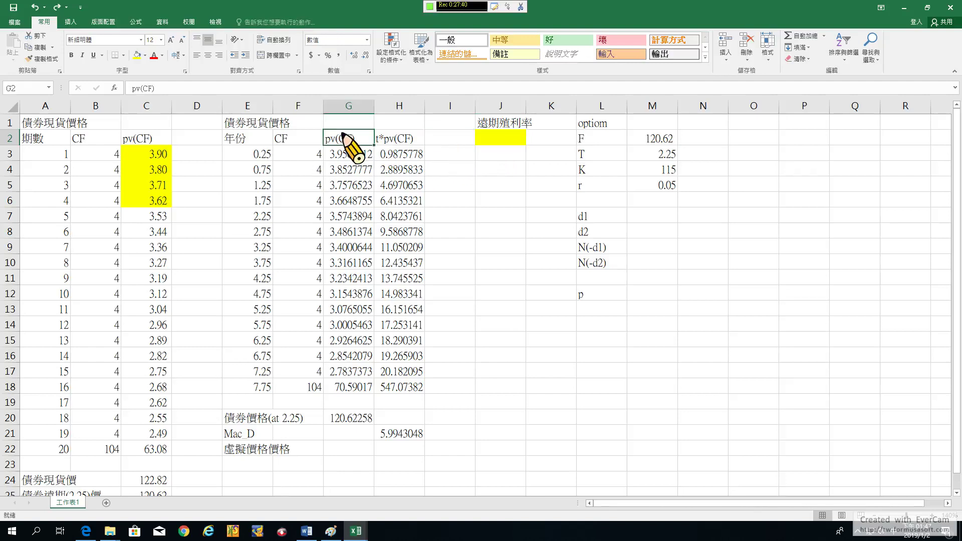
{"action": "key", "text": "ctrl+c"}
{"action": "left_click", "coordinate": [444, 140]}
{"action": "key", "text": "ctrl+v"}
{"action": "right_click", "coordinate": [443, 136]}
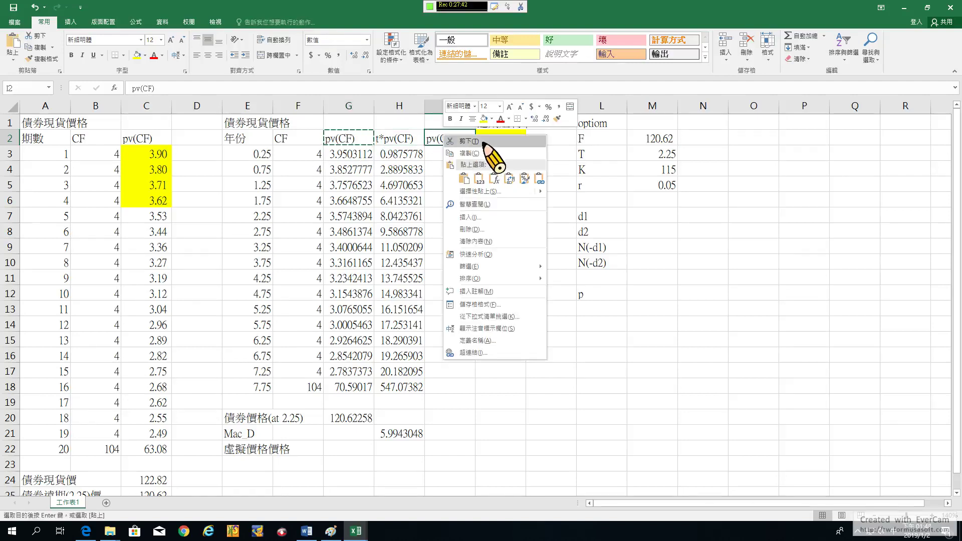
{"action": "key", "text": "Escape"}
{"action": "key", "text": "Escape"}
Fill the range I2:I18 with yellow to mark the new pv(CF) column
{"action": "left_click_drag", "start_coordinate": [449, 139], "coordinate": [456, 387]}
{"action": "right_click", "coordinate": [457, 388]}
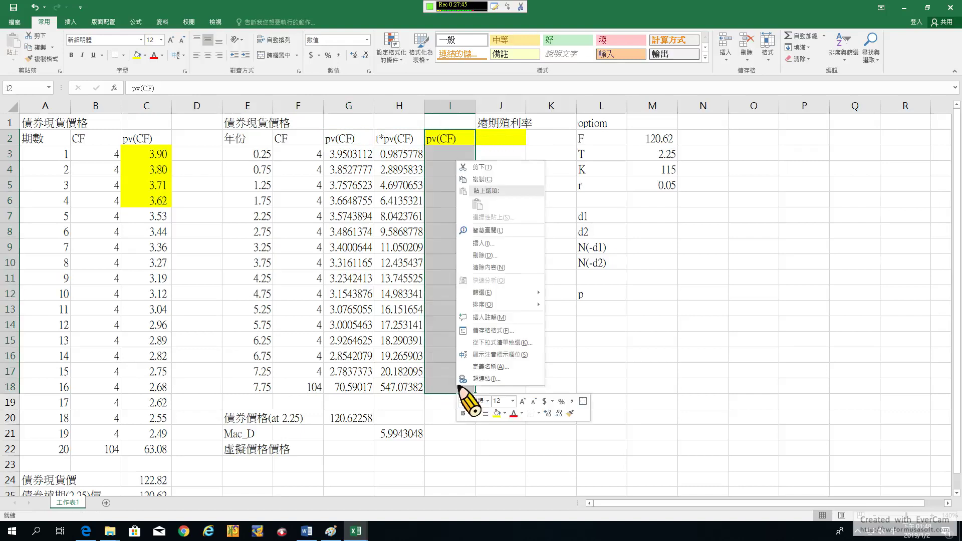
{"action": "left_click", "coordinate": [494, 412]}
{"action": "left_click", "coordinate": [551, 308]}
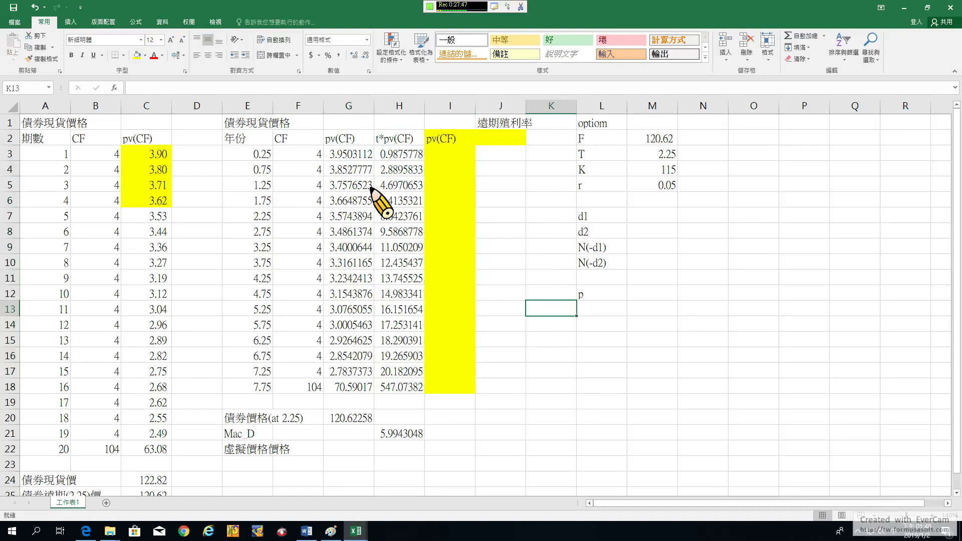
Enter the discounting formula =F3/(1+J2/2)^(E3*2) in cell I3 for the first cash flow
{"action": "left_click", "coordinate": [443, 155]}
{"action": "type", "text": "="}
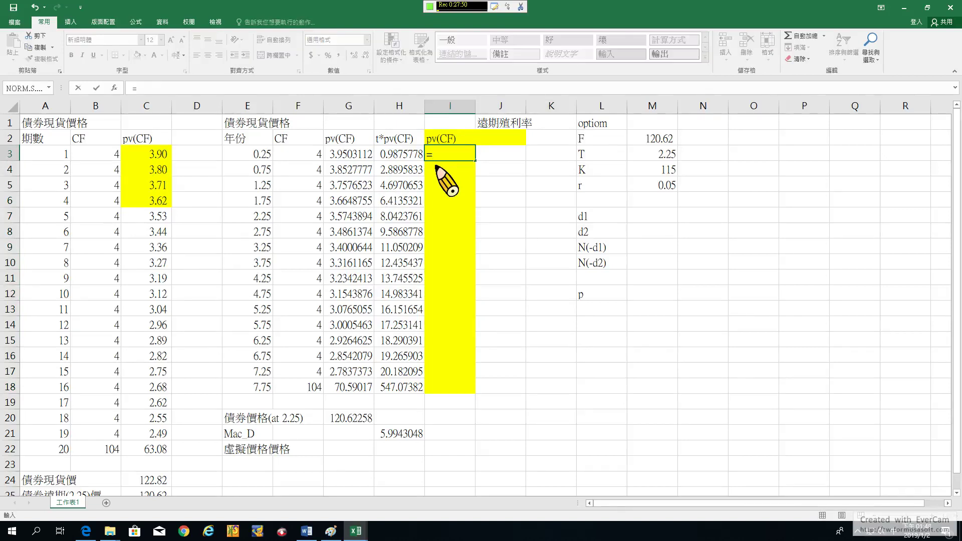
{"action": "left_click", "coordinate": [304, 156]}
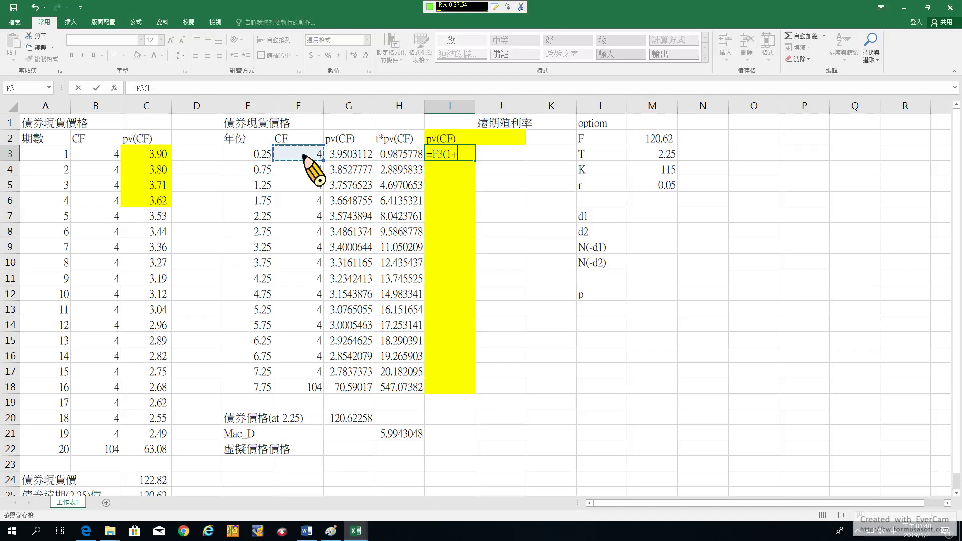
{"action": "left_click", "coordinate": [497, 140]}
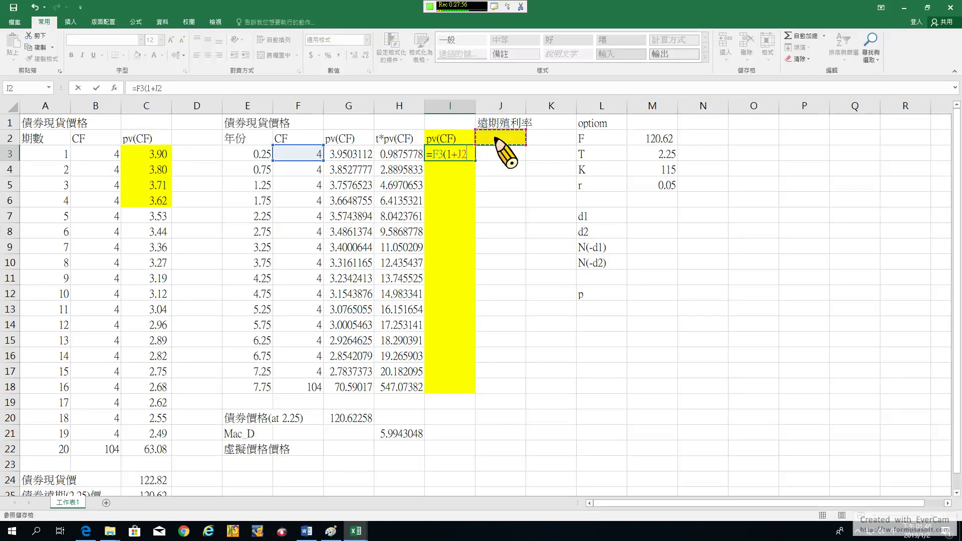
{"action": "type", "text": "ㄥ"}
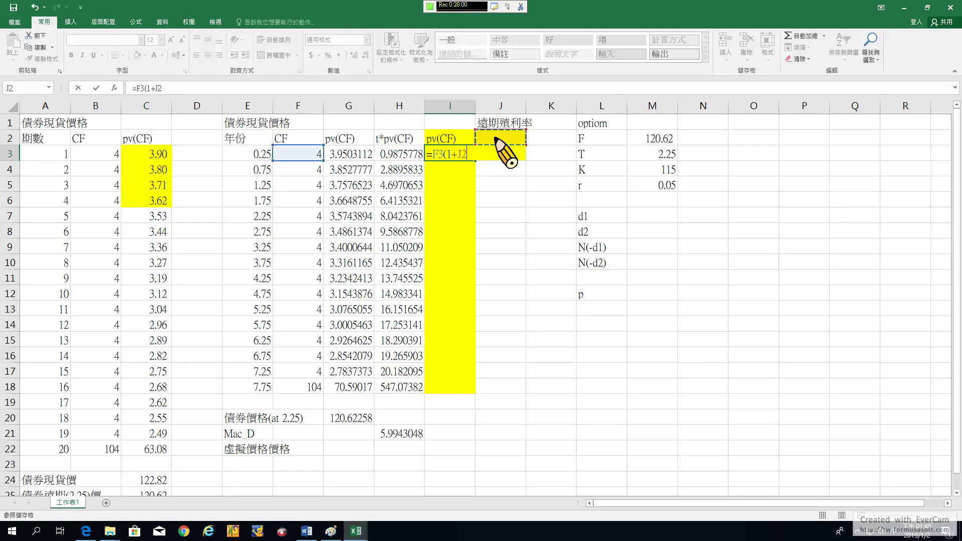
{"action": "type", "text": "/2)"}
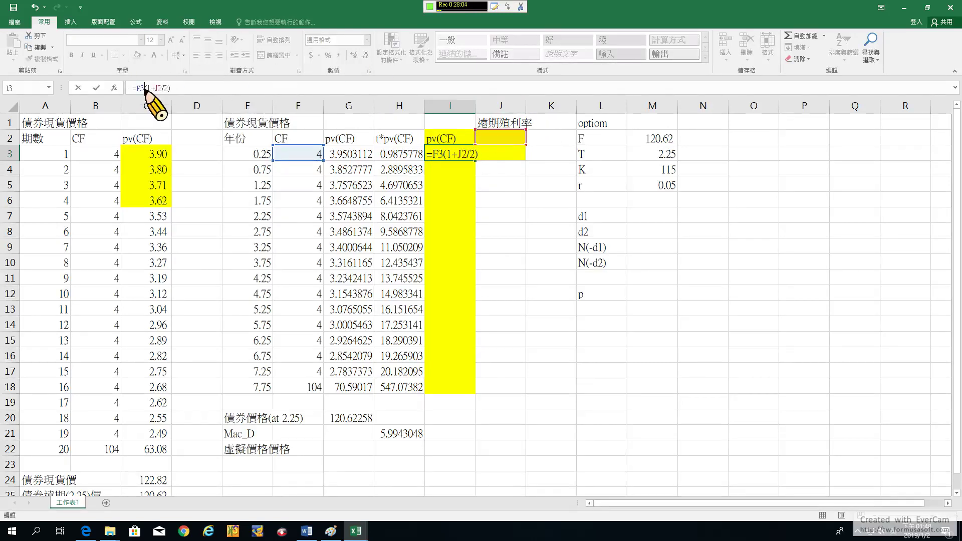
{"action": "type", "text": "/"}
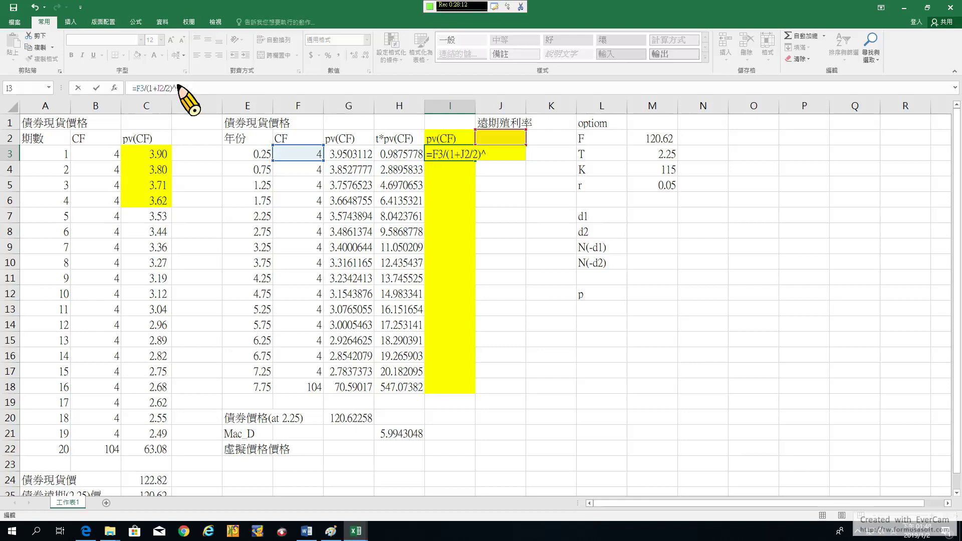
{"action": "left_click", "coordinate": [242, 156]}
{"action": "type", "text": "*2"}
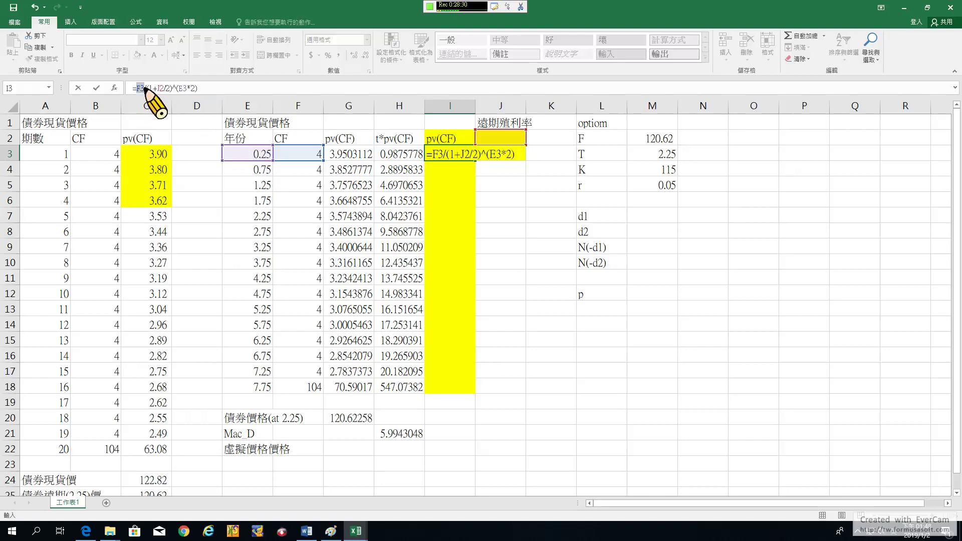
{"action": "left_click_drag", "start_coordinate": [147, 89], "coordinate": [209, 99]}
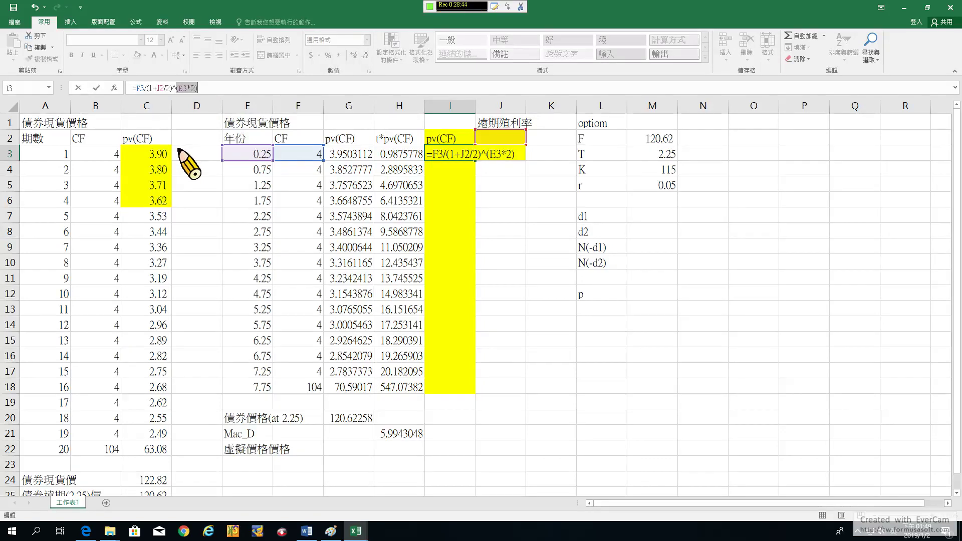
{"action": "key", "text": "Return"}
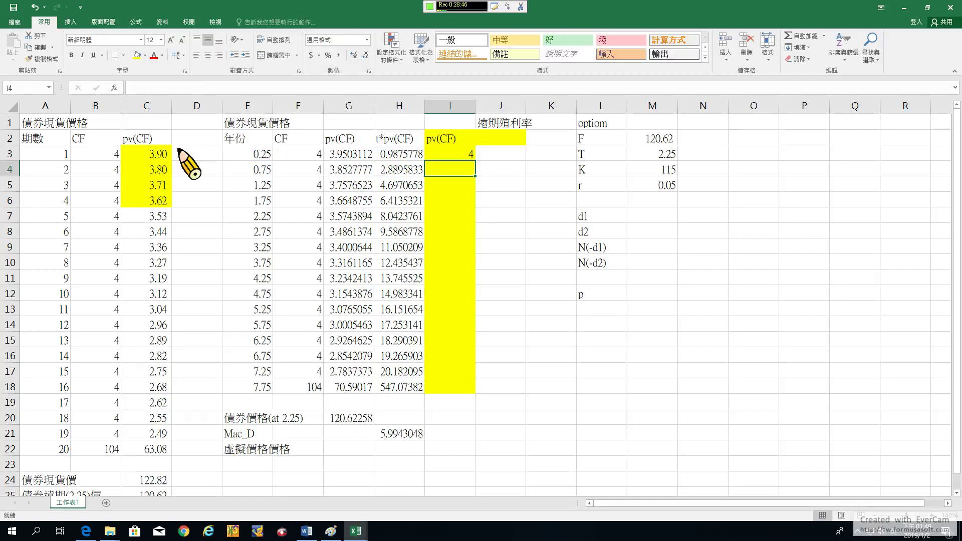
Switch to Paint and handwrite in black m=2 and the terms C1/(1+y/m)^1 + C2/(1+y/m)^2 in the empty area beside the option formulas
{"action": "left_click", "coordinate": [332, 532]}
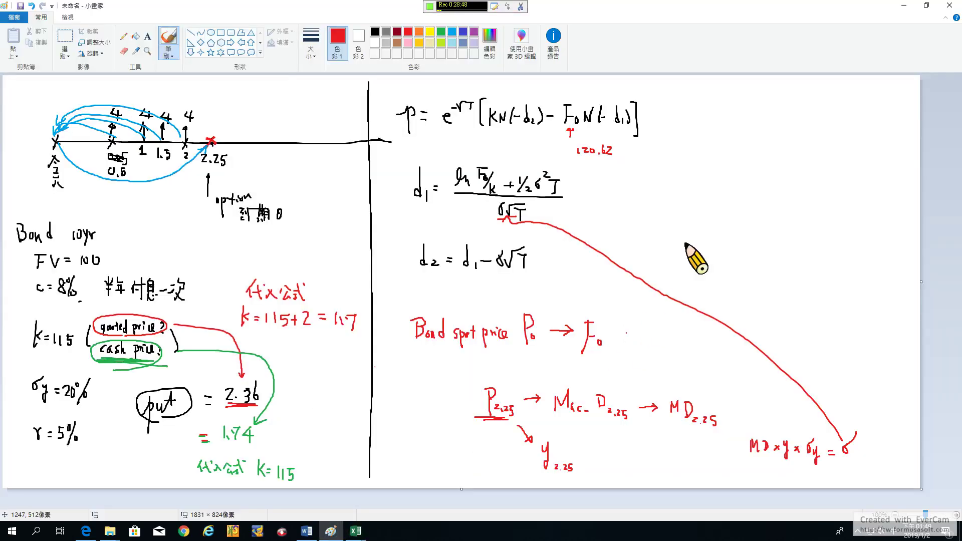
{"action": "left_click", "coordinate": [374, 31]}
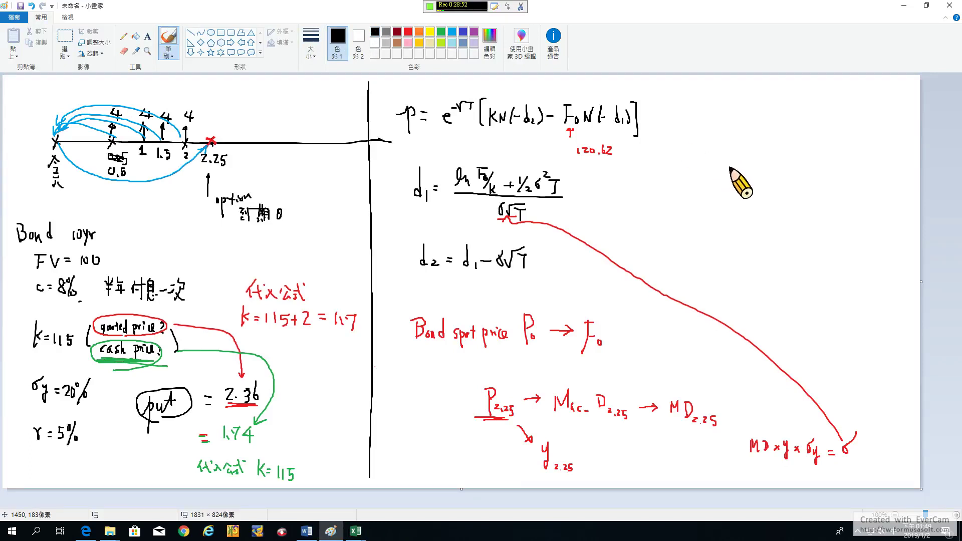
{"action": "mouse_move", "coordinate": [731, 170]}
{"action": "left_mouse_down"}
{"action": "mouse_move", "coordinate": [737, 182]}
{"action": "mouse_move", "coordinate": [725, 199]}
{"action": "mouse_move", "coordinate": [740, 193]}
{"action": "mouse_move", "coordinate": [737, 201]}
{"action": "mouse_move", "coordinate": [746, 186]}
{"action": "mouse_move", "coordinate": [740, 203]}
{"action": "mouse_move", "coordinate": [718, 201]}
{"action": "mouse_move", "coordinate": [741, 201]}
{"action": "left_mouse_up"}
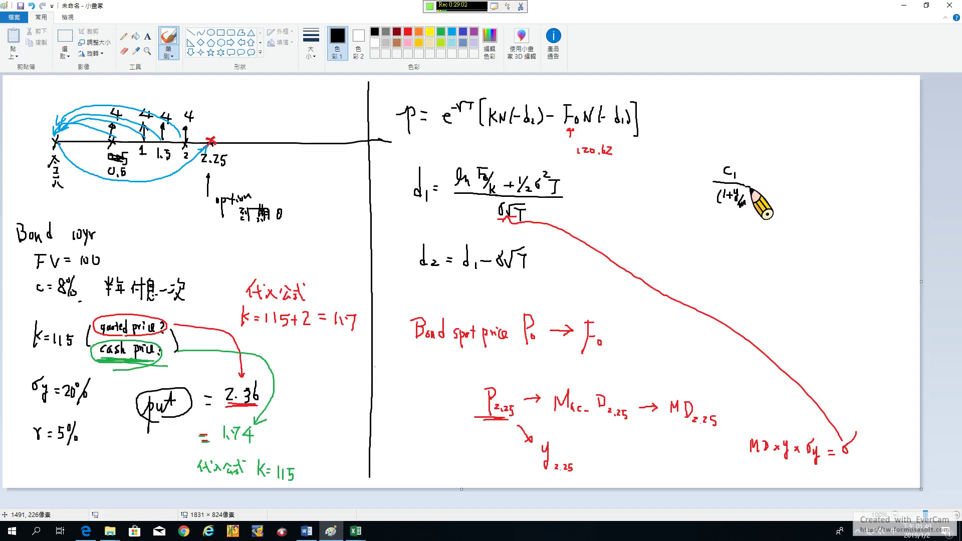
{"action": "left_click", "coordinate": [762, 191]}
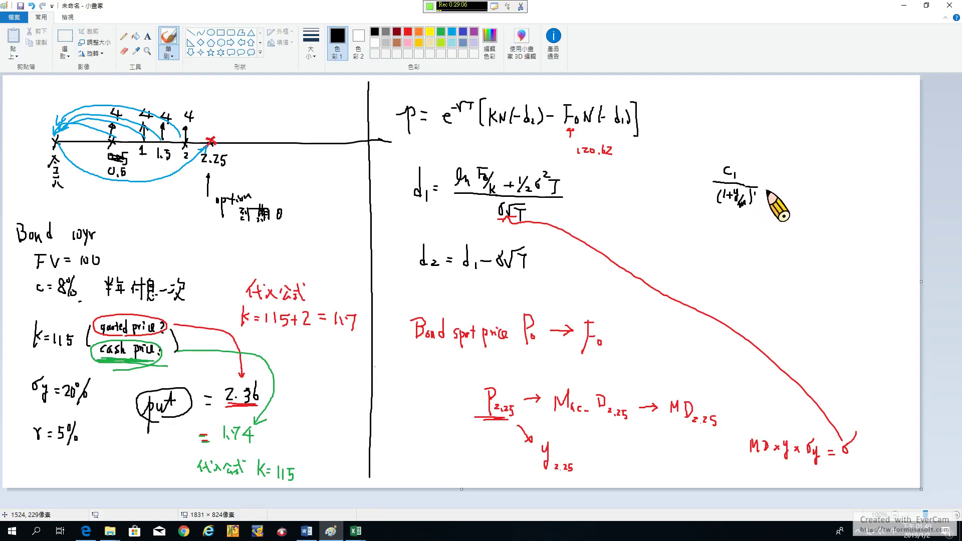
{"action": "left_click_drag", "start_coordinate": [766, 190], "coordinate": [771, 195]}
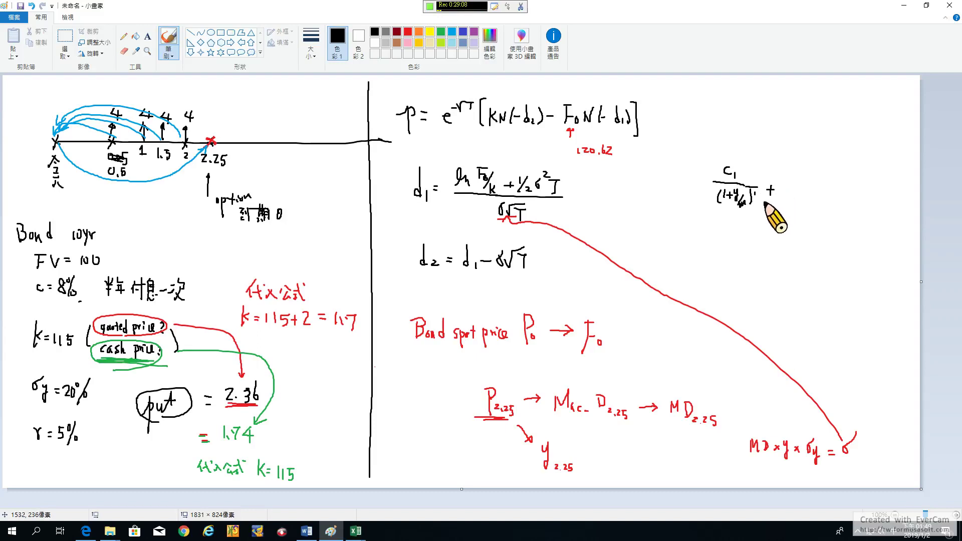
{"action": "left_click_drag", "start_coordinate": [747, 134], "coordinate": [779, 137]}
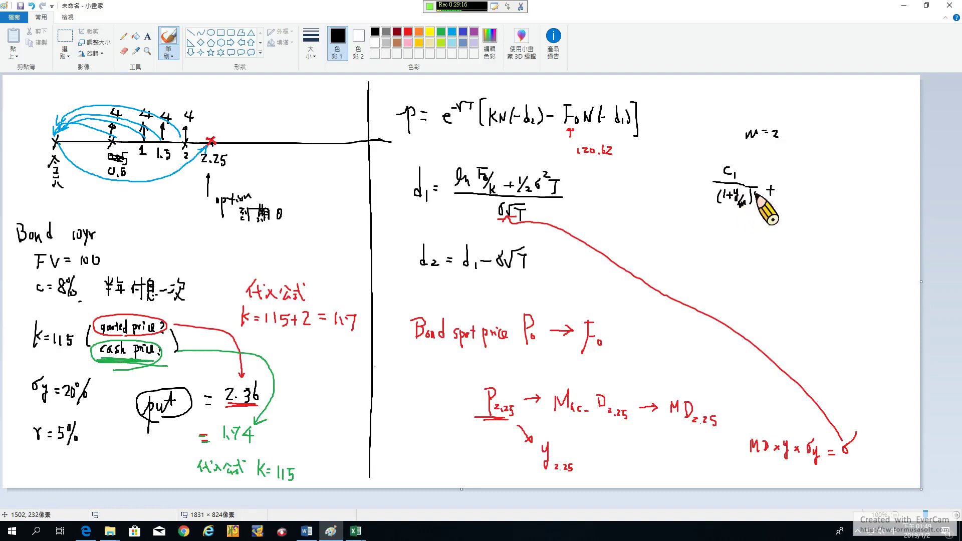
{"action": "mouse_move", "coordinate": [799, 179]}
{"action": "left_mouse_down"}
{"action": "mouse_move", "coordinate": [819, 191]}
{"action": "mouse_move", "coordinate": [793, 206]}
{"action": "mouse_move", "coordinate": [807, 204]}
{"action": "mouse_move", "coordinate": [816, 216]}
{"action": "mouse_move", "coordinate": [785, 210]}
{"action": "mouse_move", "coordinate": [828, 194]}
{"action": "mouse_move", "coordinate": [825, 212]}
{"action": "mouse_move", "coordinate": [833, 205]}
{"action": "left_mouse_up"}
{"action": "left_click", "coordinate": [804, 184]}
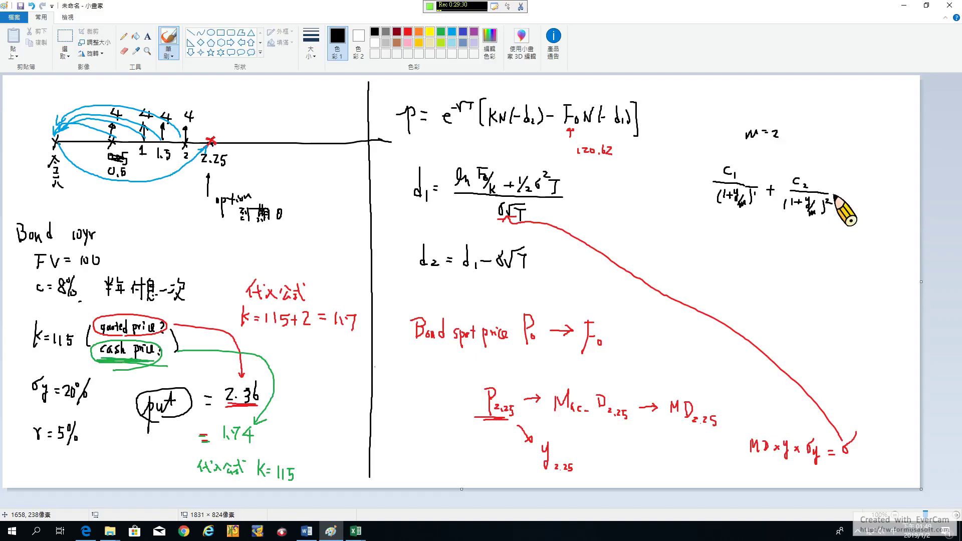
Continue the handwritten pricing equation with + ... + (C2T+F)/(1+y/m)^2T and set the sum equal to the bond price P
{"action": "left_click_drag", "start_coordinate": [772, 245], "coordinate": [822, 249]}
{"action": "left_click", "coordinate": [792, 245]}
{"action": "left_click", "coordinate": [805, 247]}
{"action": "mouse_move", "coordinate": [818, 245]}
{"action": "left_mouse_down"}
{"action": "mouse_move", "coordinate": [818, 253]}
{"action": "mouse_move", "coordinate": [854, 251]}
{"action": "left_mouse_up"}
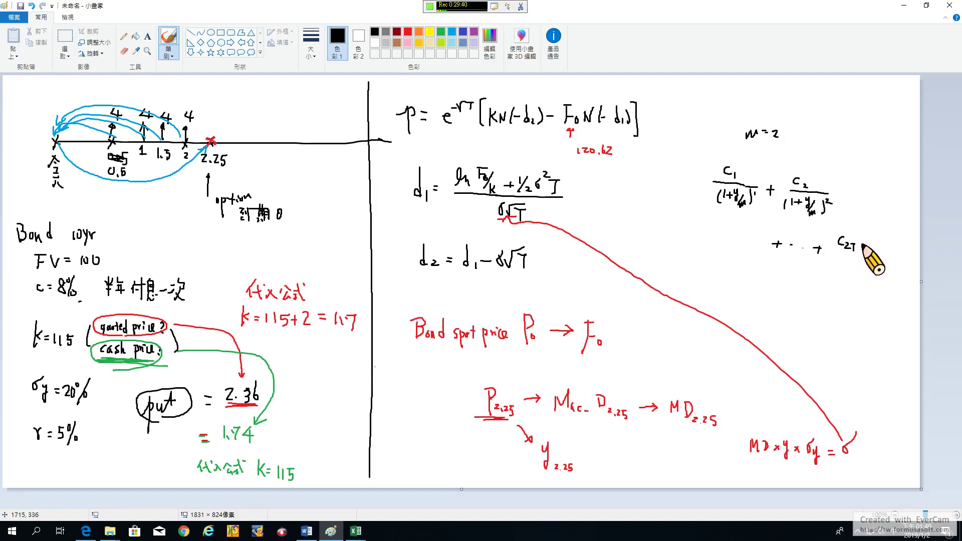
{"action": "mouse_move", "coordinate": [861, 242]}
{"action": "left_mouse_down"}
{"action": "mouse_move", "coordinate": [879, 236]}
{"action": "mouse_move", "coordinate": [880, 253]}
{"action": "mouse_move", "coordinate": [849, 270]}
{"action": "mouse_move", "coordinate": [859, 264]}
{"action": "left_mouse_up"}
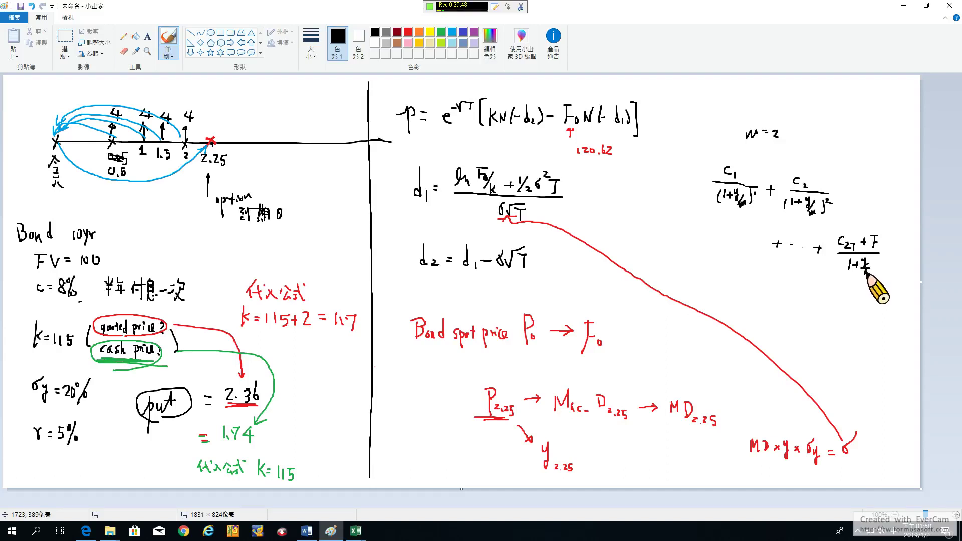
{"action": "mouse_move", "coordinate": [841, 260]}
{"action": "left_mouse_down"}
{"action": "mouse_move", "coordinate": [838, 270]}
{"action": "mouse_move", "coordinate": [891, 256]}
{"action": "left_mouse_up"}
{"action": "left_click_drag", "start_coordinate": [888, 257], "coordinate": [888, 262]}
{"action": "left_click_drag", "start_coordinate": [845, 293], "coordinate": [852, 293]}
{"action": "left_click_drag", "start_coordinate": [845, 298], "coordinate": [882, 304]}
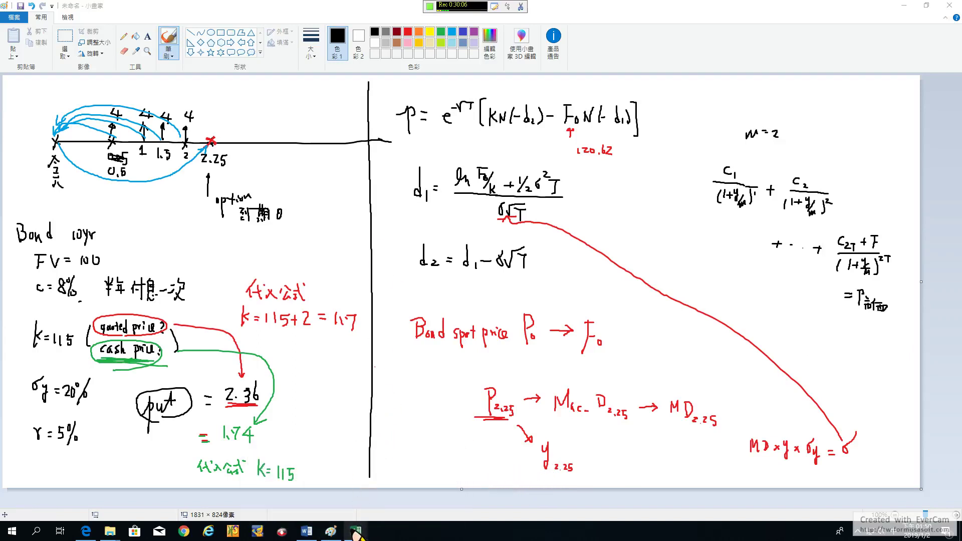
Switch to Excel, change the formula in I3 to =F3/(1+$J$2/2)^(E3*2) and fill it down through I18
{"action": "left_click", "coordinate": [381, 457]}
{"action": "left_click", "coordinate": [454, 153]}
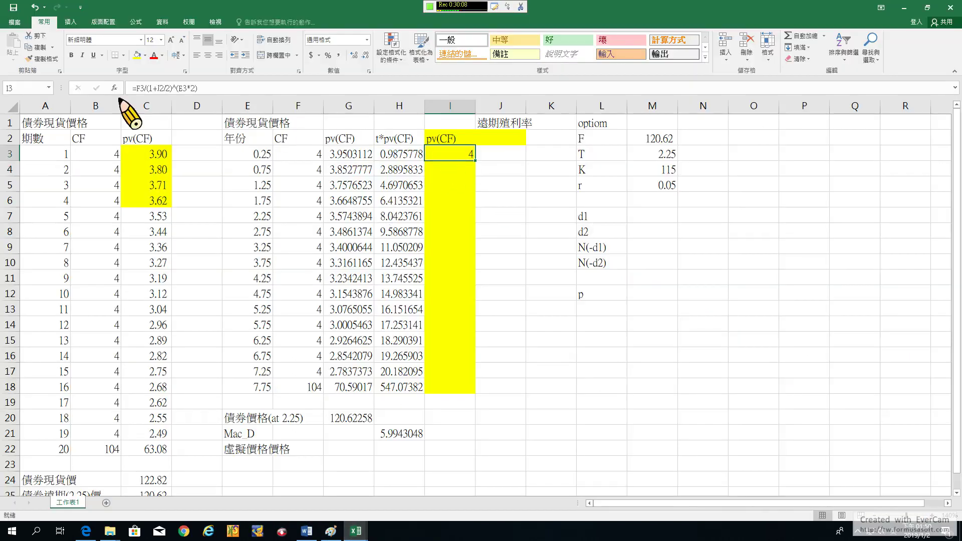
{"action": "left_click", "coordinate": [140, 88]}
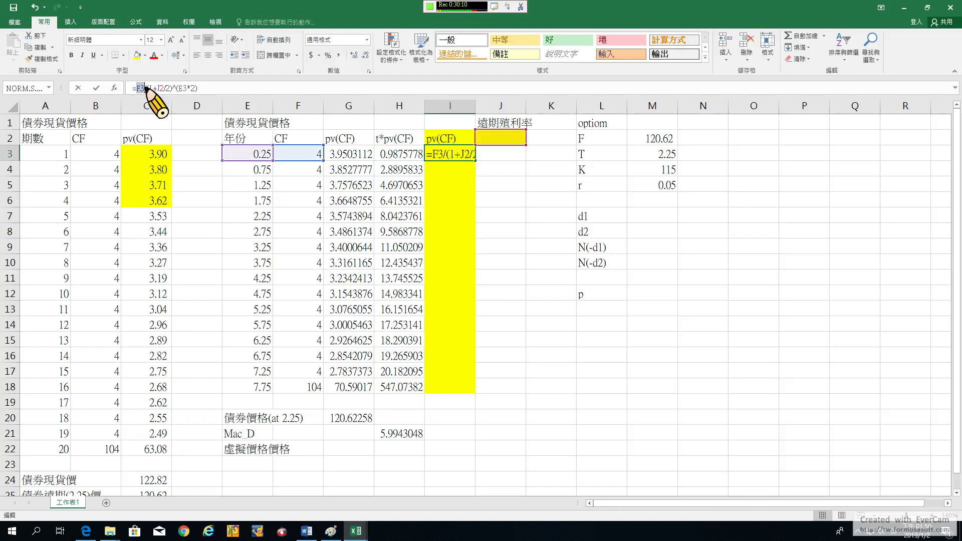
{"action": "left_click_drag", "start_coordinate": [146, 89], "coordinate": [163, 89]}
{"action": "left_click", "coordinate": [160, 88]}
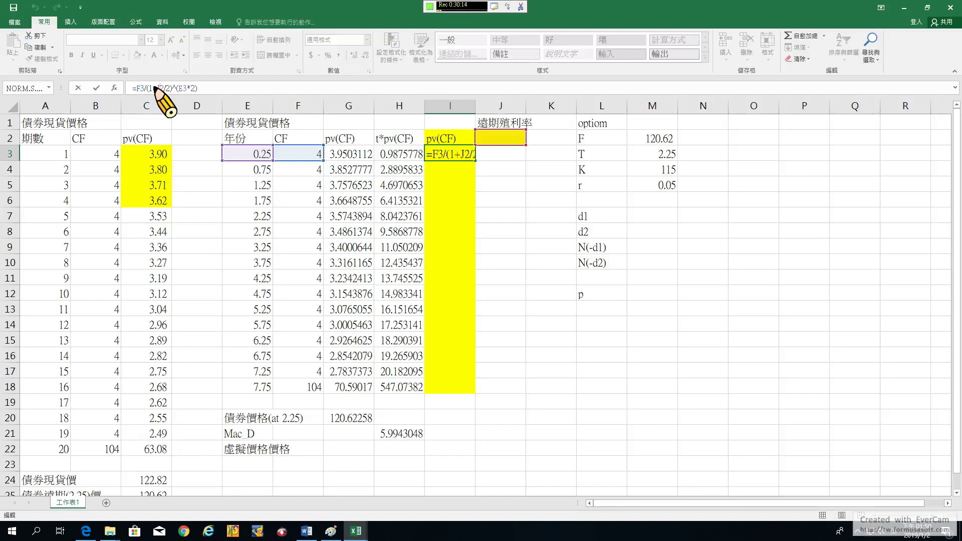
{"action": "key", "text": "F4"}
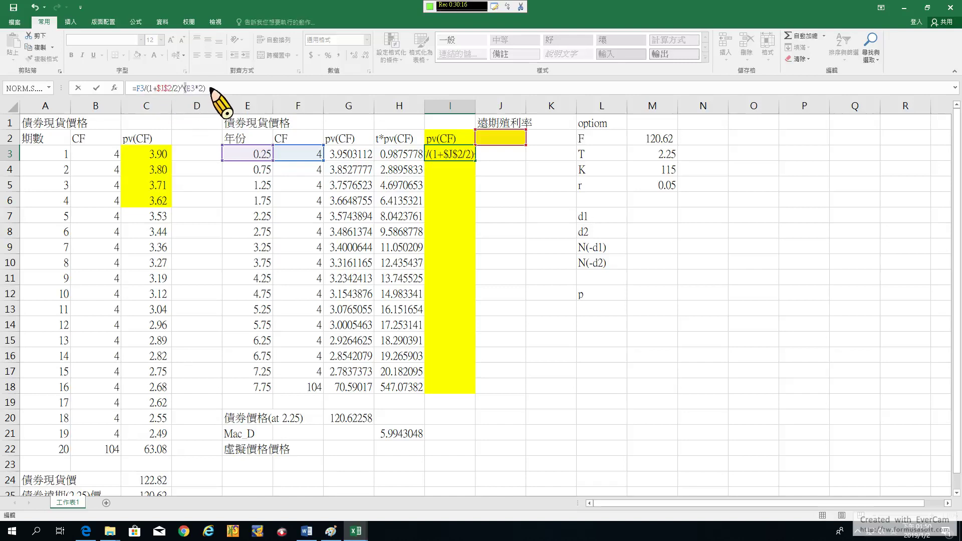
{"action": "left_click_drag", "start_coordinate": [212, 89], "coordinate": [184, 88]}
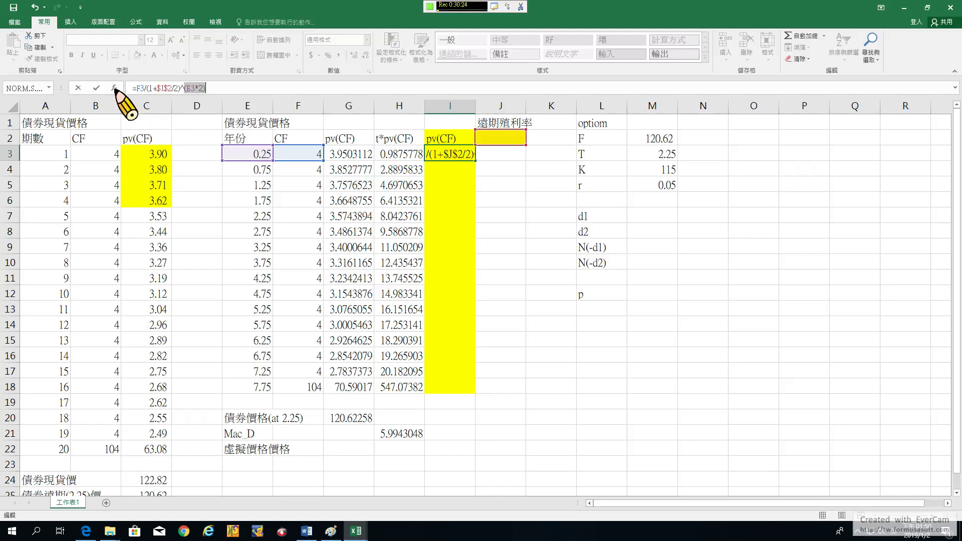
{"action": "left_click", "coordinate": [96, 88]}
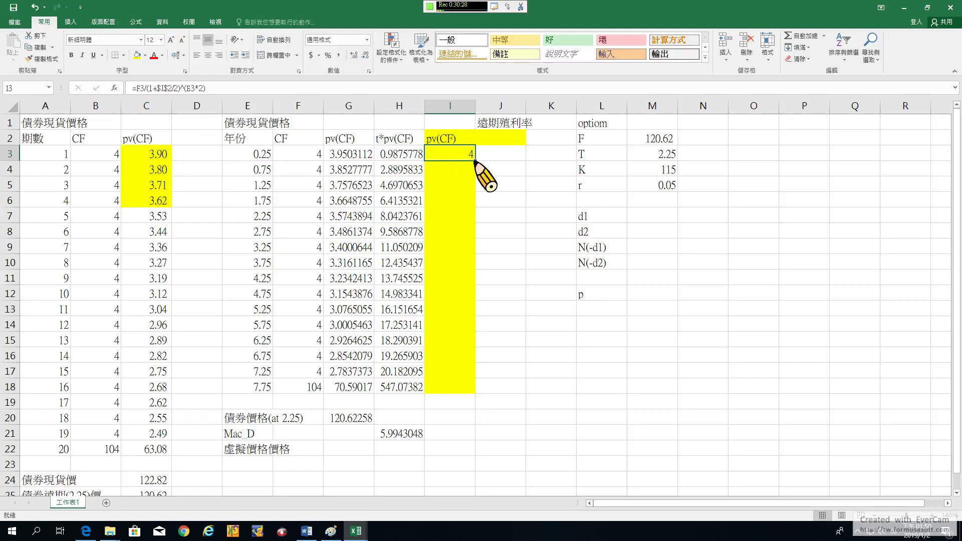
{"action": "left_click_drag", "start_coordinate": [474, 161], "coordinate": [466, 395]}
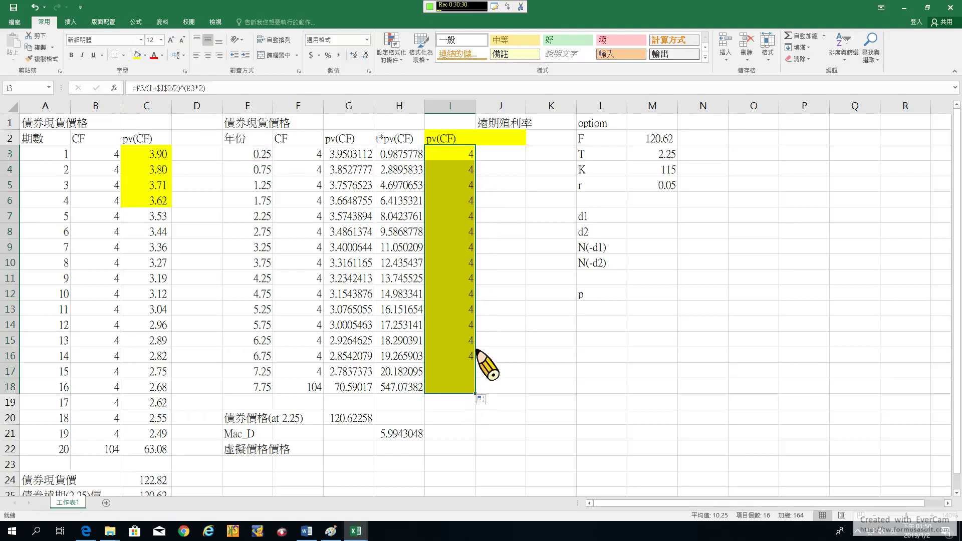
Enter =SUM(I3:I18) in cell I22 in the 虛擬價格價格 row
{"action": "left_click", "coordinate": [263, 450]}
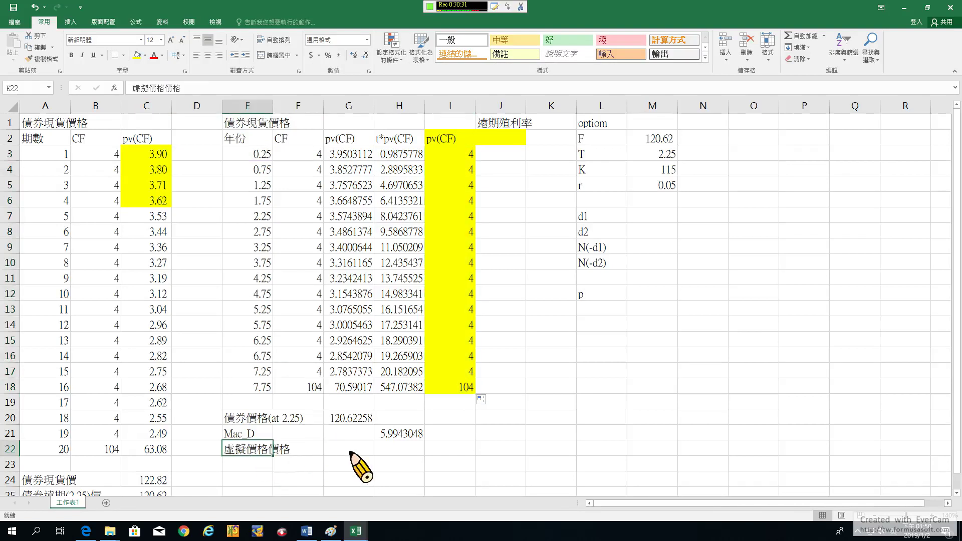
{"action": "left_click", "coordinate": [450, 447]}
{"action": "type", "text": "=sum("}
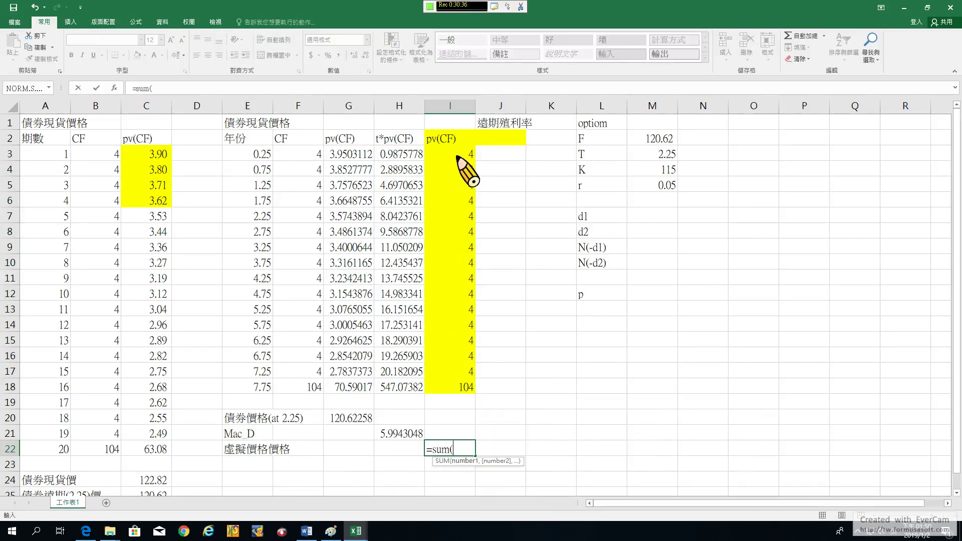
{"action": "left_click_drag", "start_coordinate": [459, 156], "coordinate": [459, 391]}
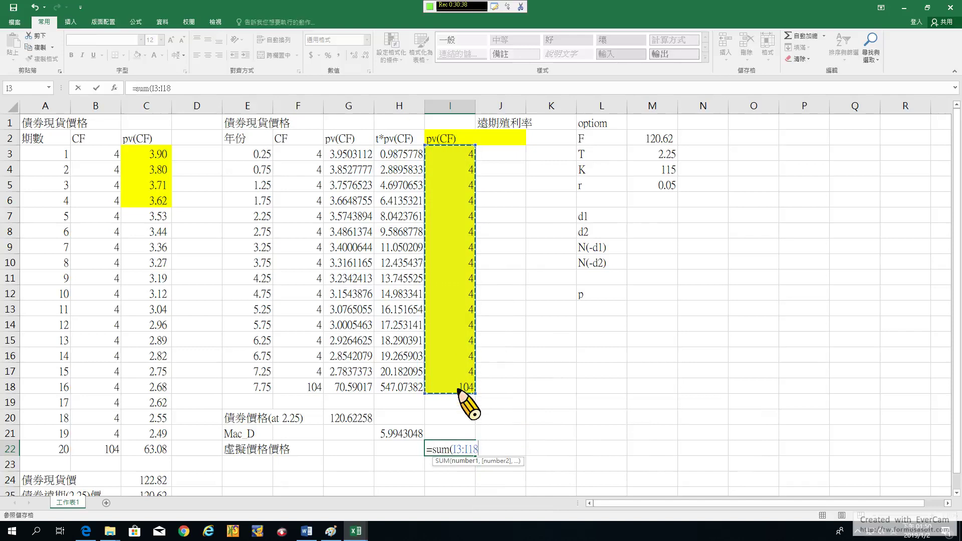
{"action": "key", "text": "Return"}
Fill cells G20 and I22, the two bond prices to compare, with red
{"action": "scroll", "coordinate": [462, 396], "scroll_direction": "down", "scroll_amount": 1}
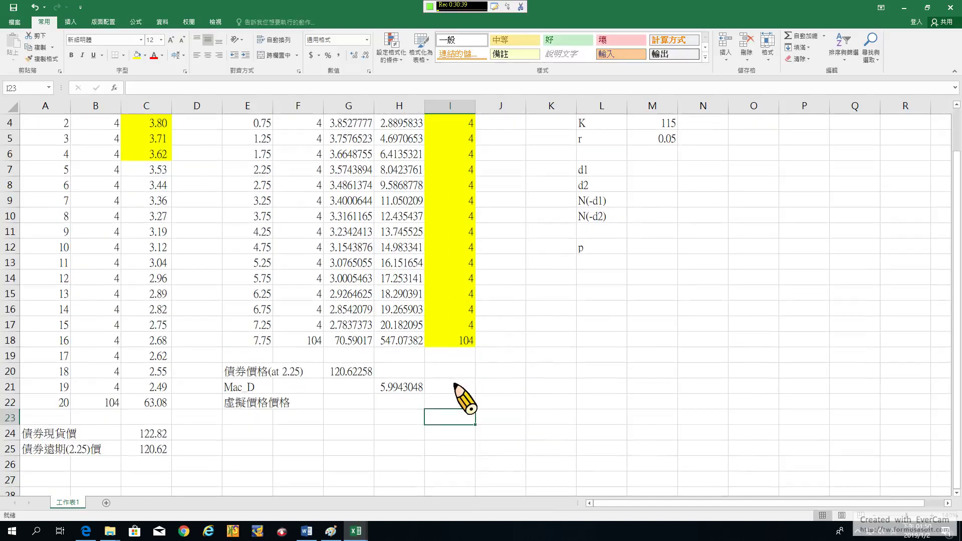
{"action": "left_click", "coordinate": [365, 376]}
{"action": "left_click", "coordinate": [447, 404], "text": "ctrl"}
{"action": "right_click", "coordinate": [447, 403]}
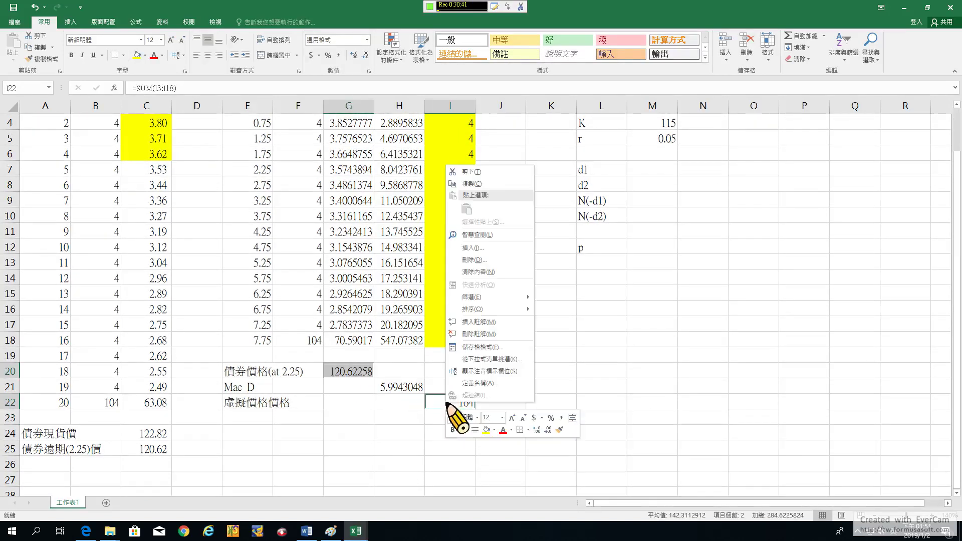
{"action": "left_click", "coordinate": [495, 430]}
{"action": "left_click", "coordinate": [493, 389]}
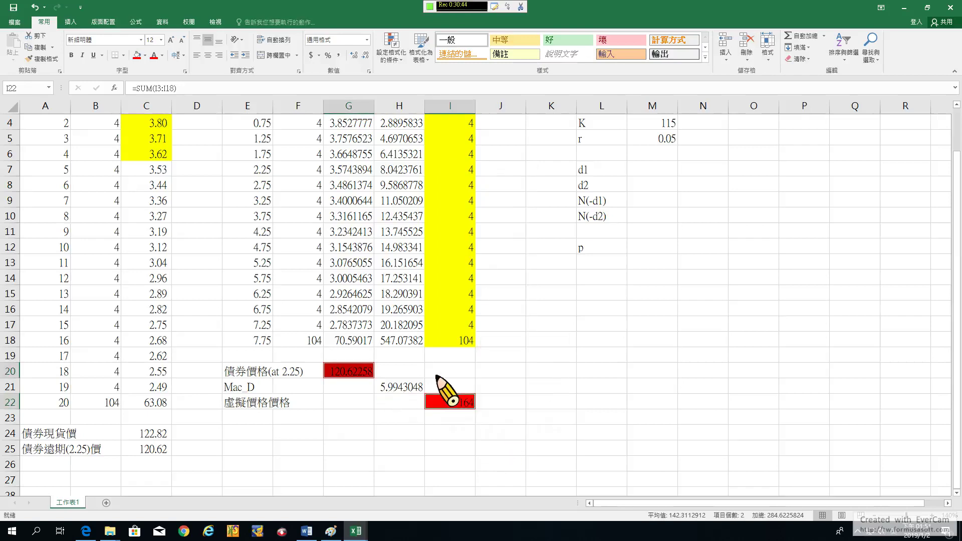
{"action": "left_click", "coordinate": [625, 359]}
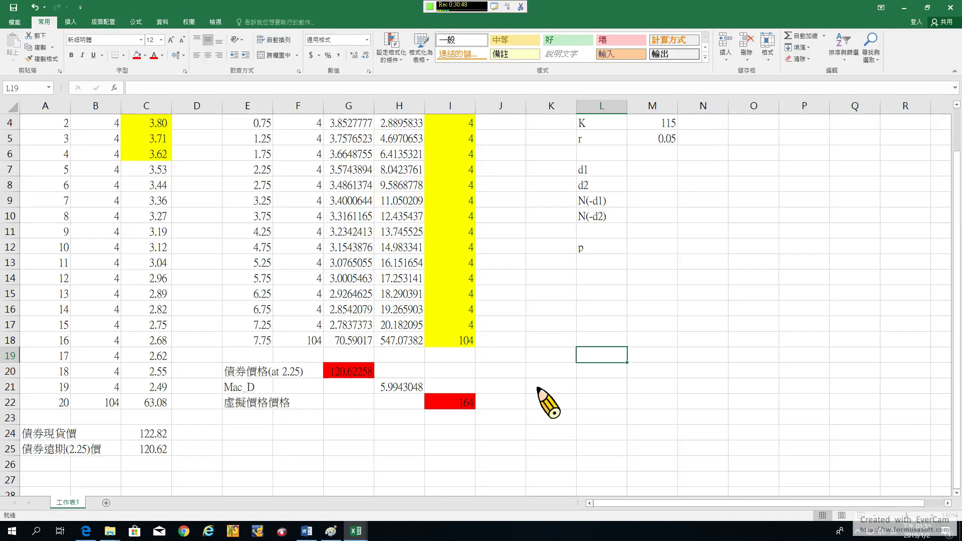
{"action": "scroll", "coordinate": [538, 387], "scroll_direction": "up", "scroll_amount": 1}
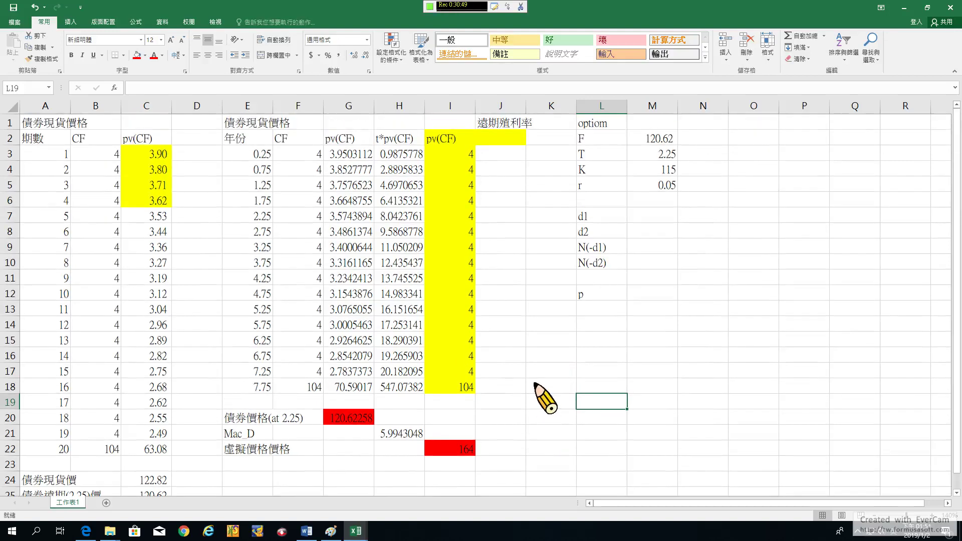
{"action": "left_click", "coordinate": [497, 139]}
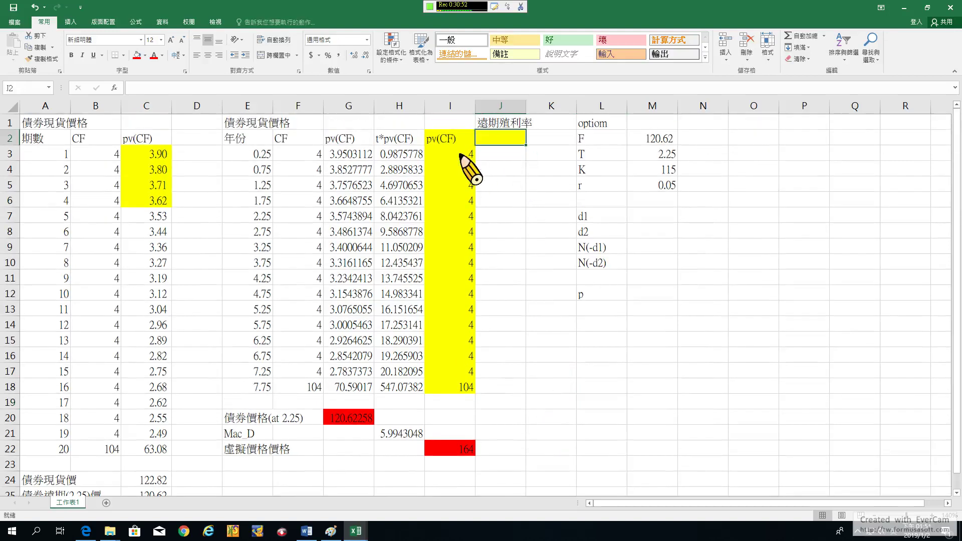
{"action": "left_click_drag", "start_coordinate": [461, 156], "coordinate": [461, 387]}
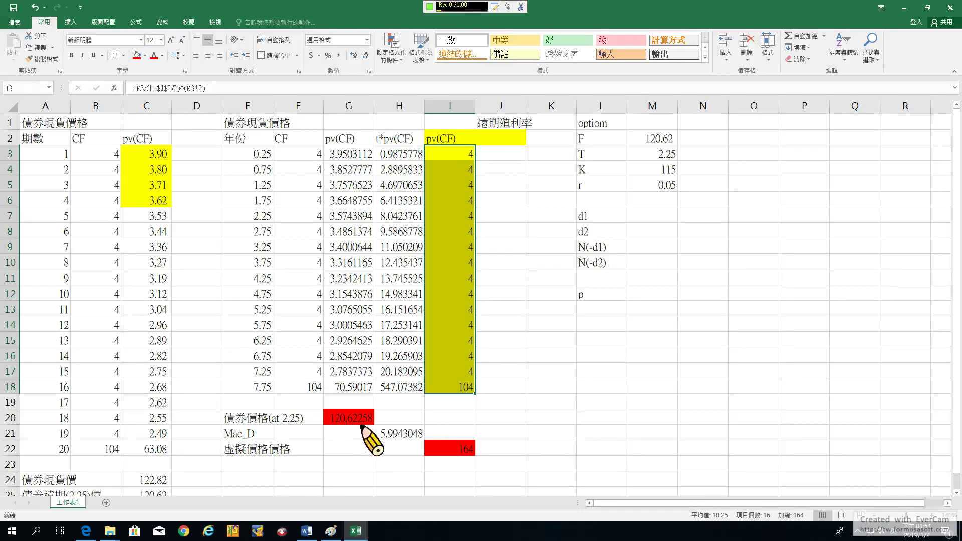
{"action": "left_click", "coordinate": [501, 143]}
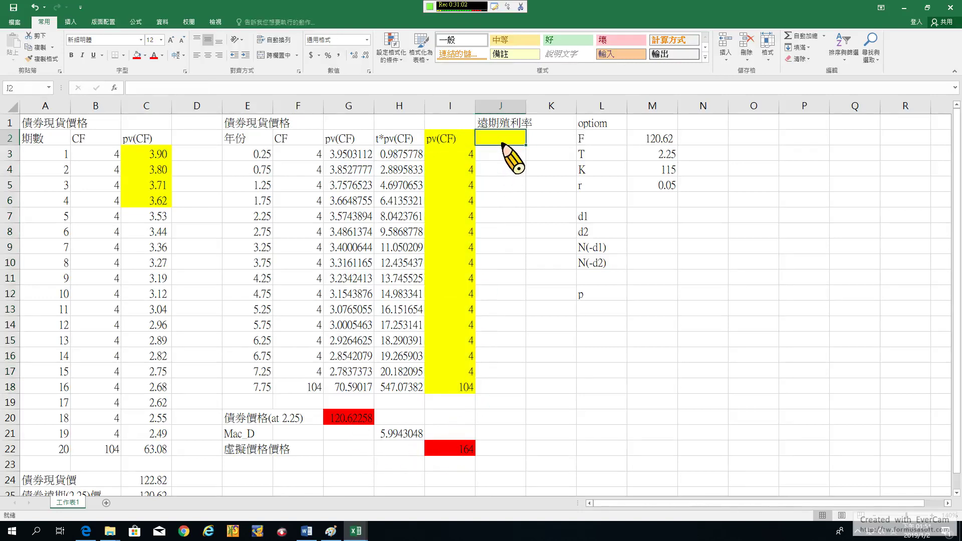
{"action": "left_click_drag", "start_coordinate": [451, 154], "coordinate": [449, 387]}
{"action": "left_click", "coordinate": [449, 450]}
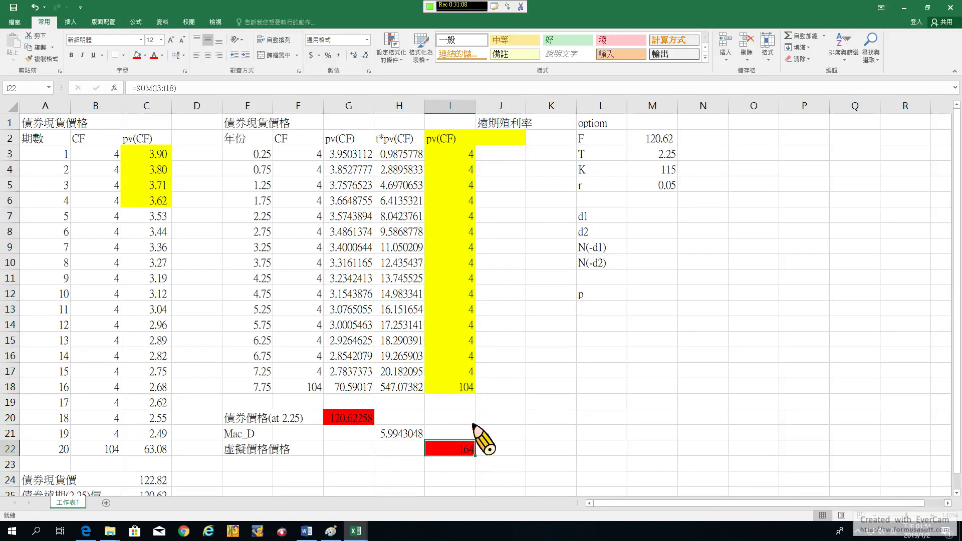
Enter the label 目標函數 in cell E23, below the 虛擬價格價格 label
{"action": "left_click", "coordinate": [246, 463]}
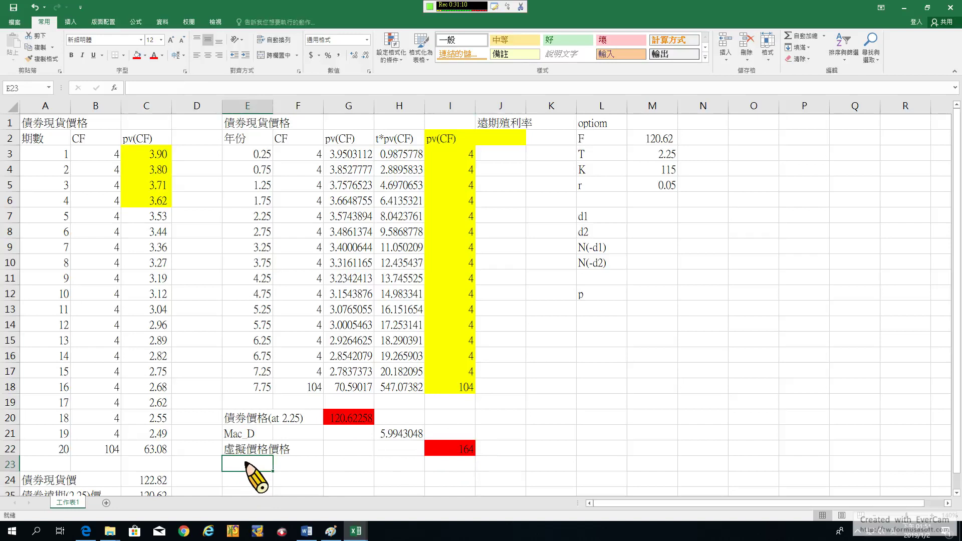
{"action": "type", "text": "ㄇㄨ"}
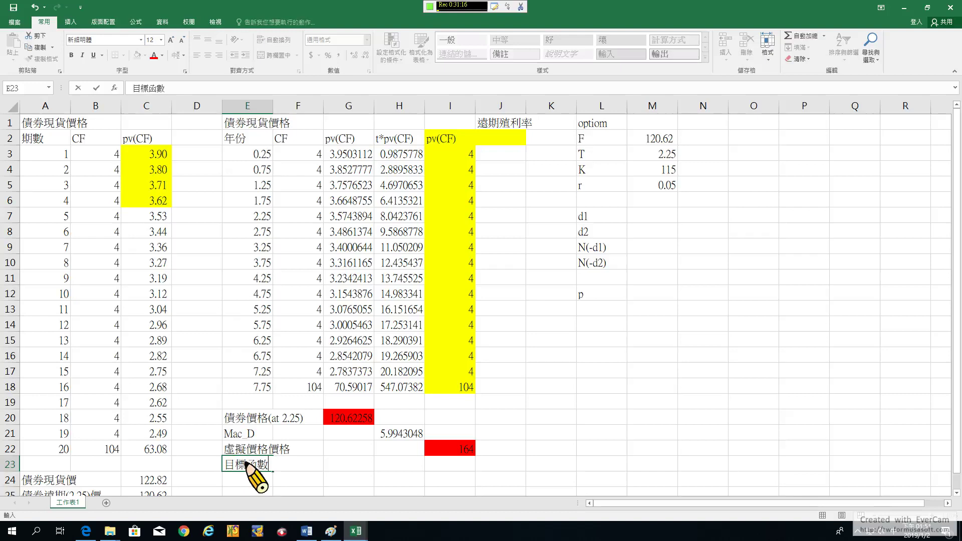
{"action": "key", "text": "Return"}
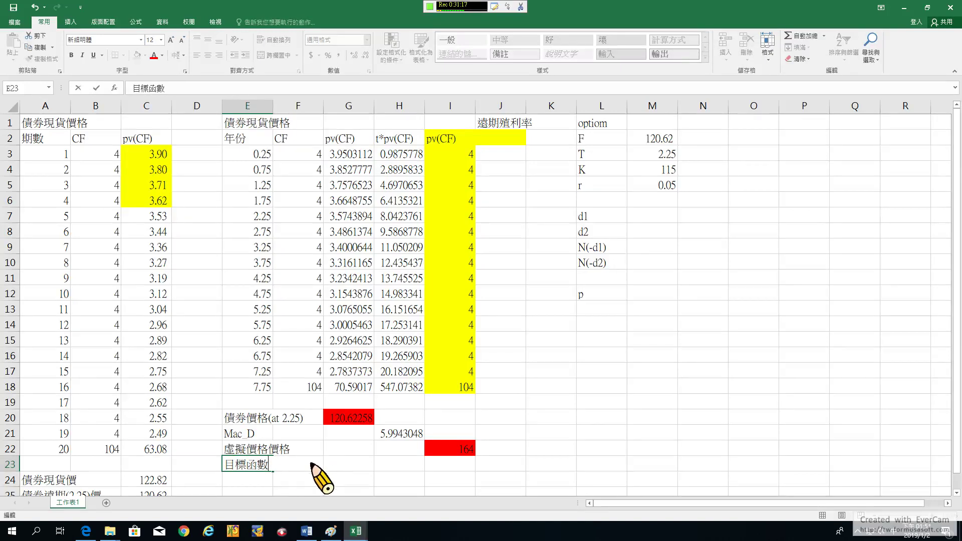
{"action": "left_click", "coordinate": [555, 463]}
{"action": "left_click", "coordinate": [255, 464]}
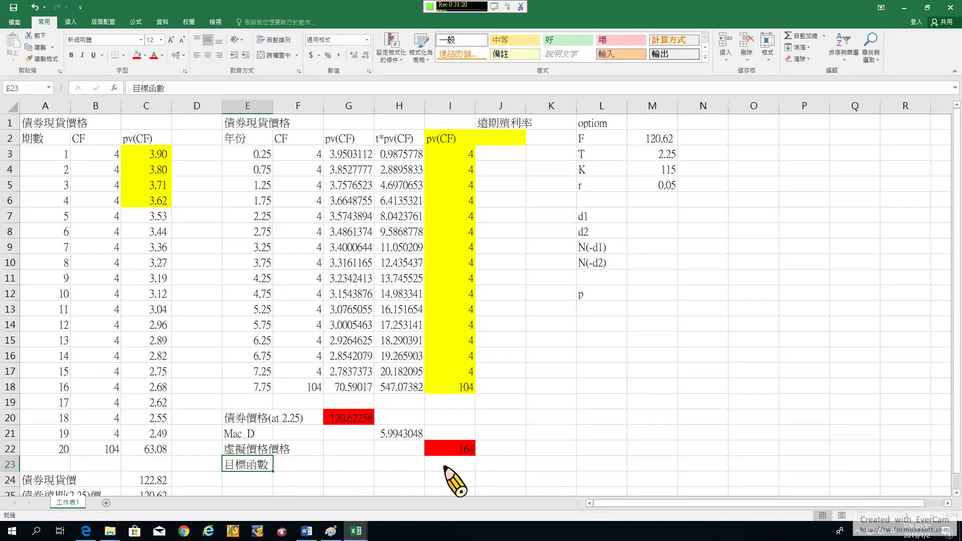
Enter =(I22-G20)^2 in cell I23 of the 目標函數 row
{"action": "left_click", "coordinate": [361, 419]}
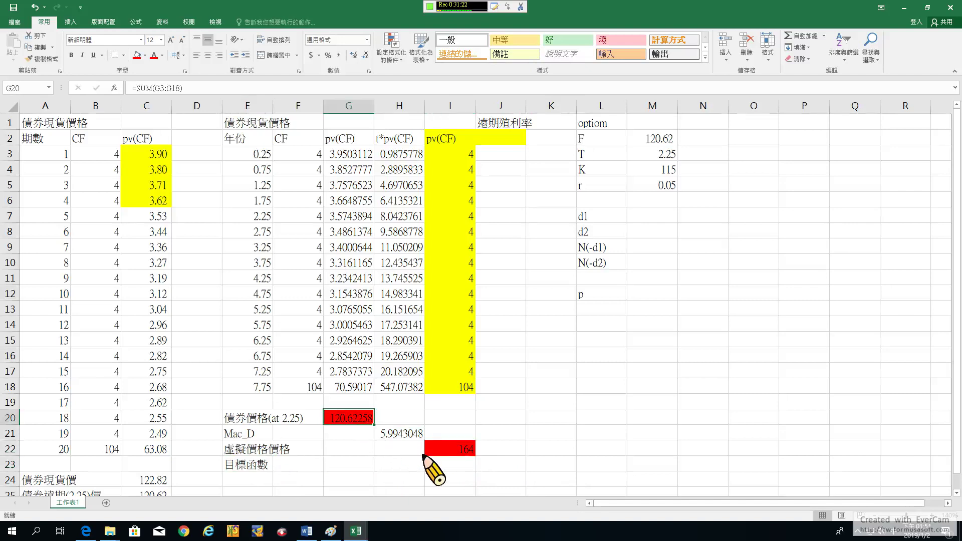
{"action": "left_click", "coordinate": [454, 466]}
{"action": "type", "text": "=("}
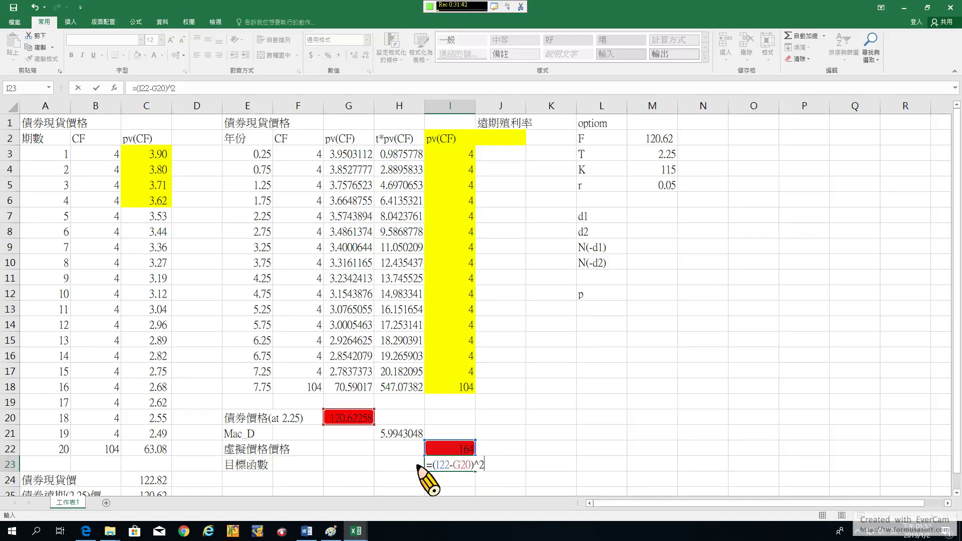
{"action": "key", "text": "Return"}
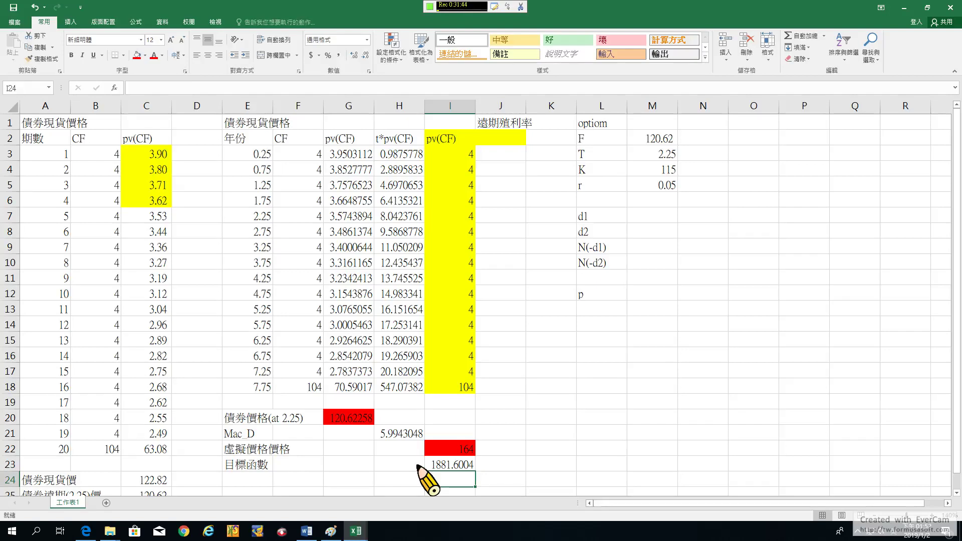
Fill the objective function cell I23 with orange
{"action": "left_click", "coordinate": [450, 466]}
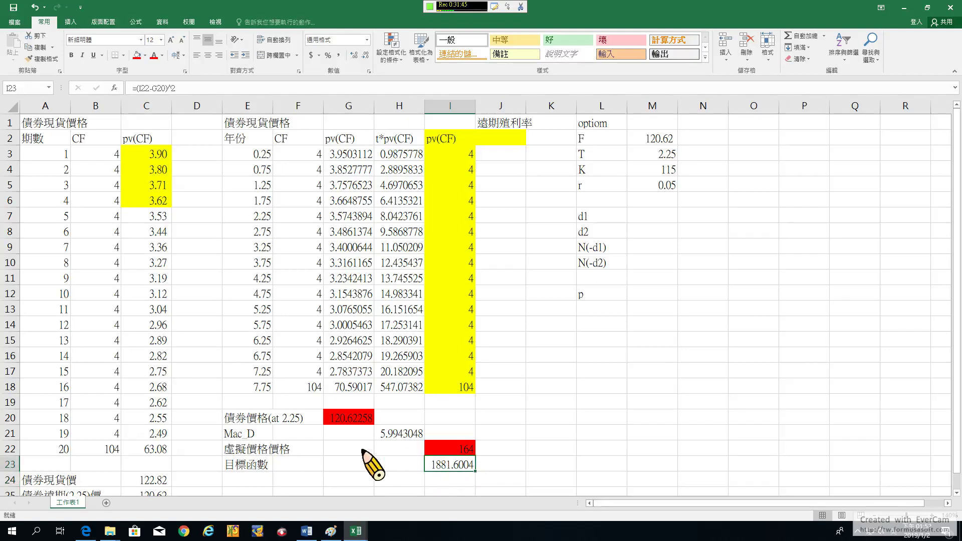
{"action": "right_click", "coordinate": [453, 471]}
{"action": "left_click", "coordinate": [502, 495]}
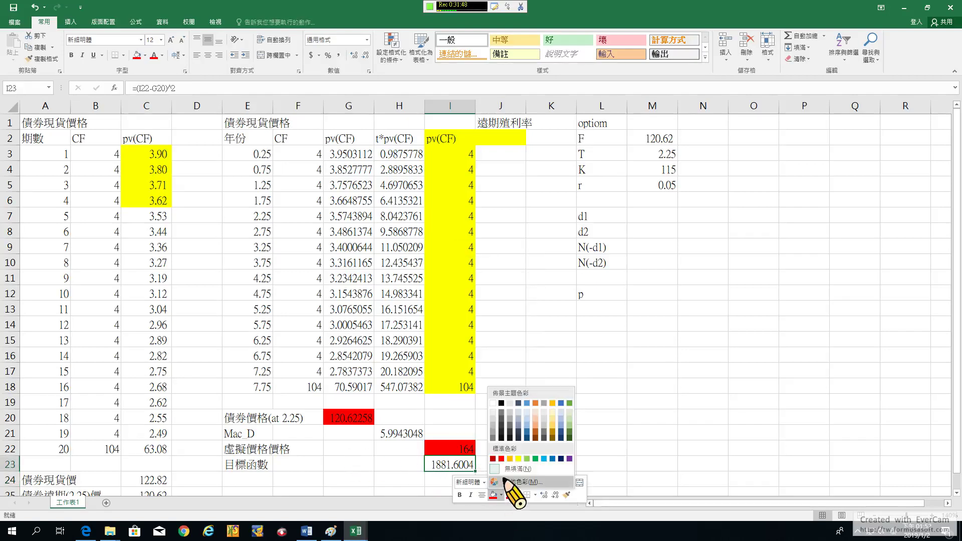
{"action": "left_click", "coordinate": [507, 458]}
Correct the label in cell E22 to 虛擬債券價格
{"action": "left_click", "coordinate": [261, 451]}
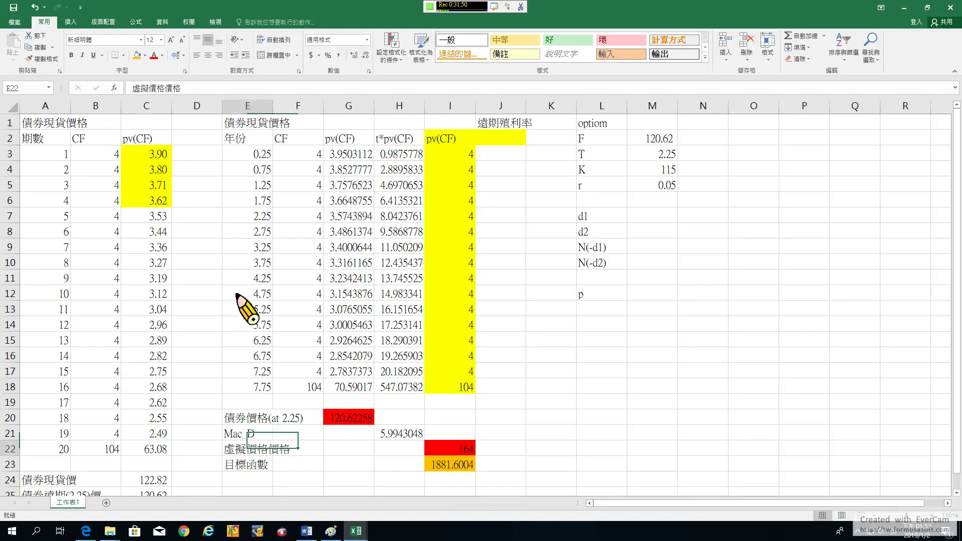
{"action": "left_click_drag", "start_coordinate": [149, 88], "coordinate": [166, 89]}
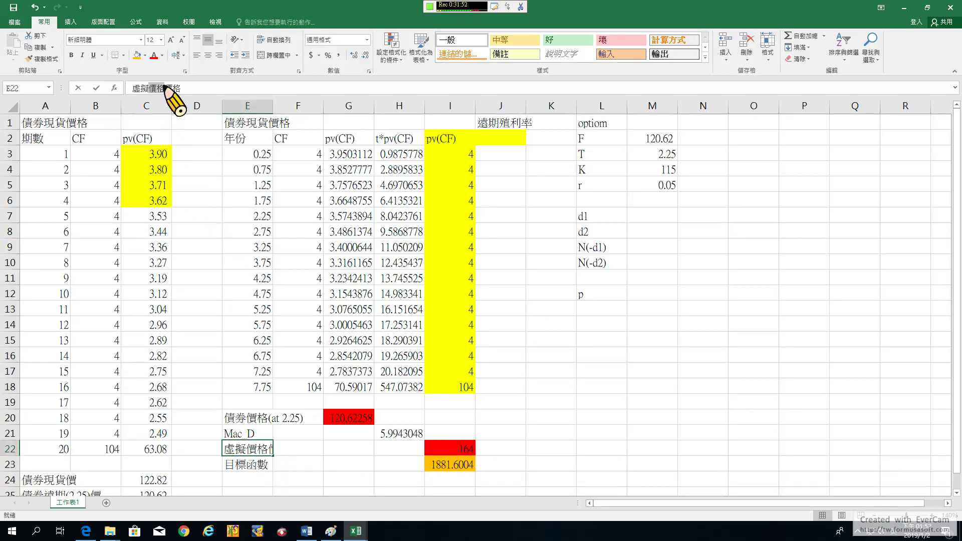
{"action": "type", "text": "ㄓ"}
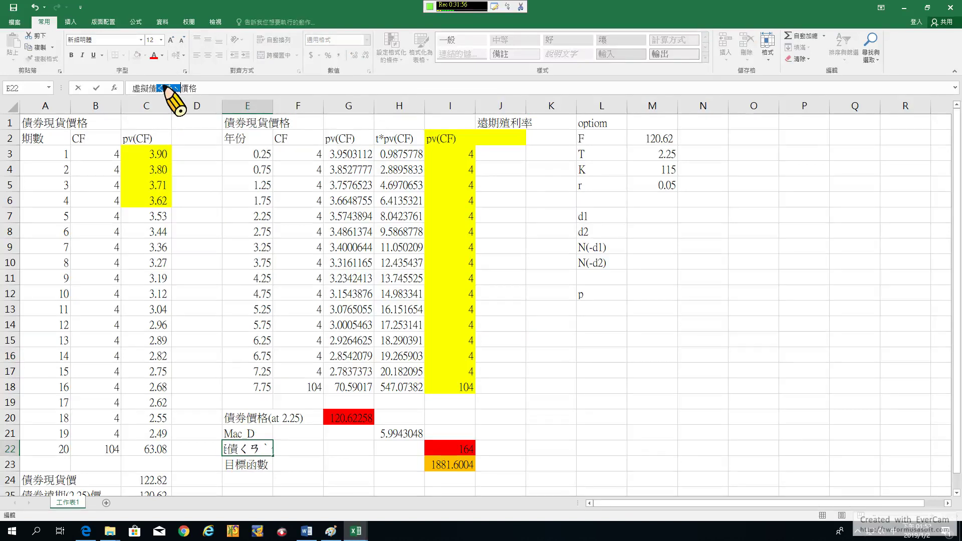
{"action": "key", "text": "Return"}
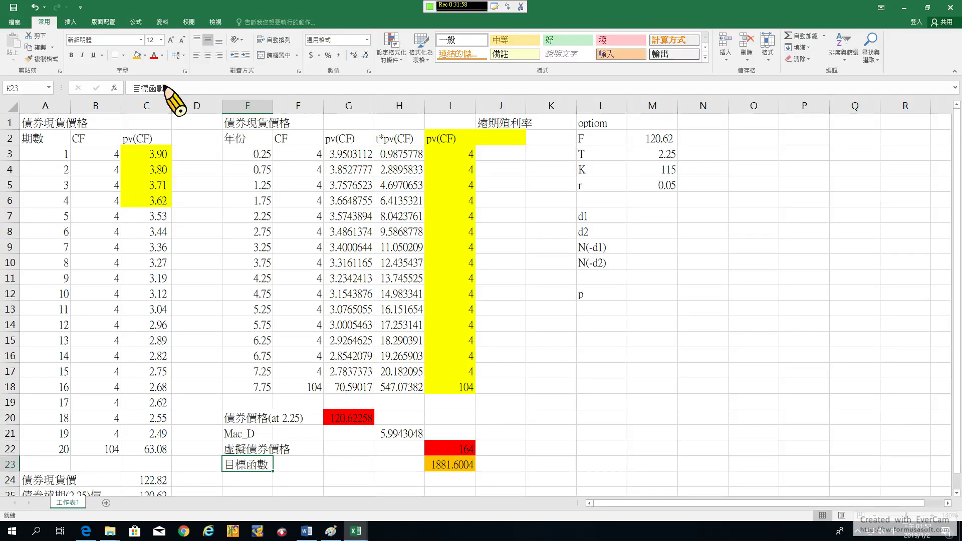
Run Solver to minimise objective cell I23 by changing the forward yield in J2, and keep the solution
{"action": "left_click", "coordinate": [514, 143]}
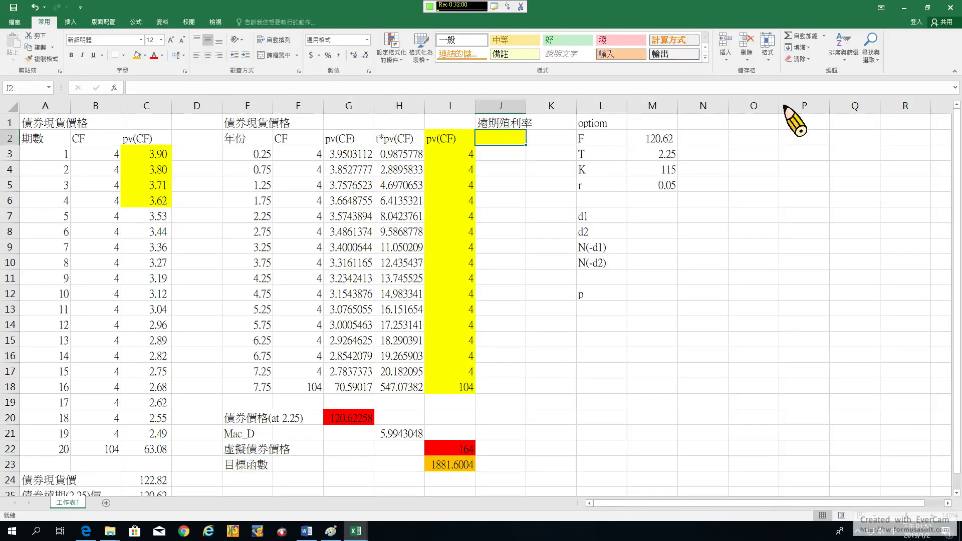
{"action": "left_click", "coordinate": [163, 22]}
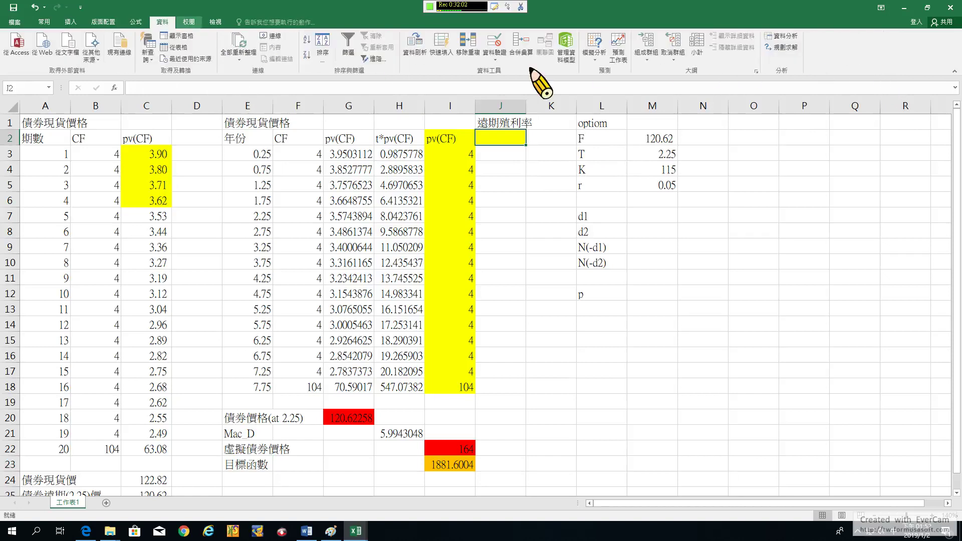
{"action": "left_click", "coordinate": [785, 47]}
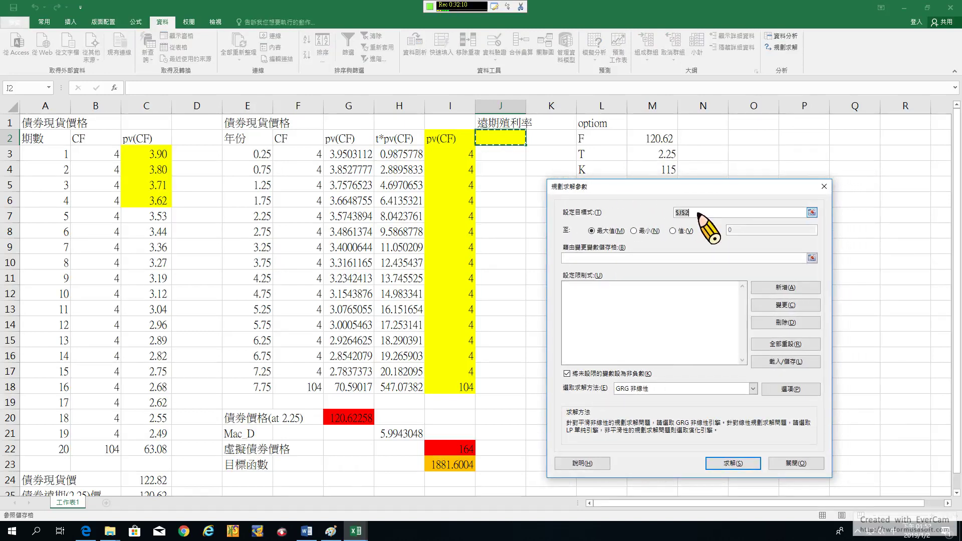
{"action": "left_click", "coordinate": [451, 464]}
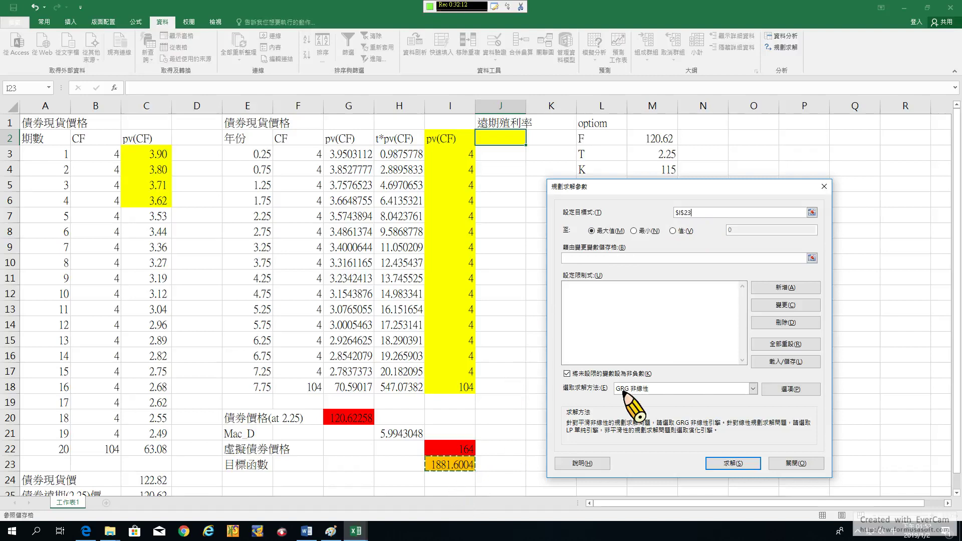
{"action": "left_click", "coordinate": [634, 231]}
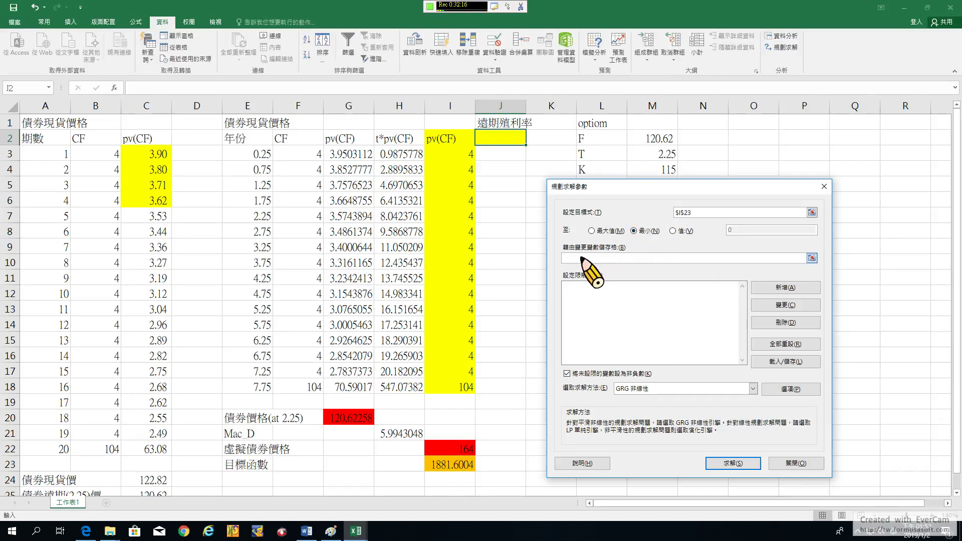
{"action": "left_click", "coordinate": [582, 258]}
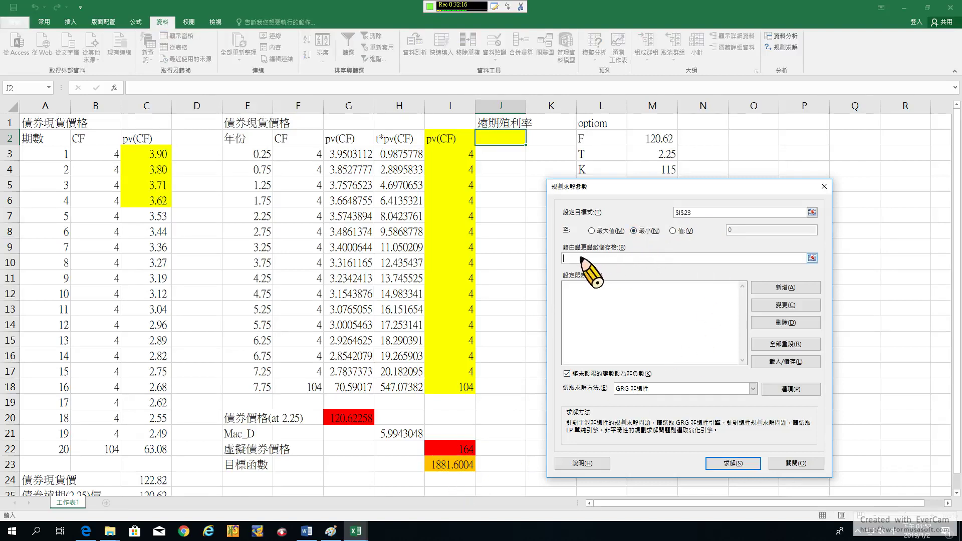
{"action": "left_click", "coordinate": [507, 140]}
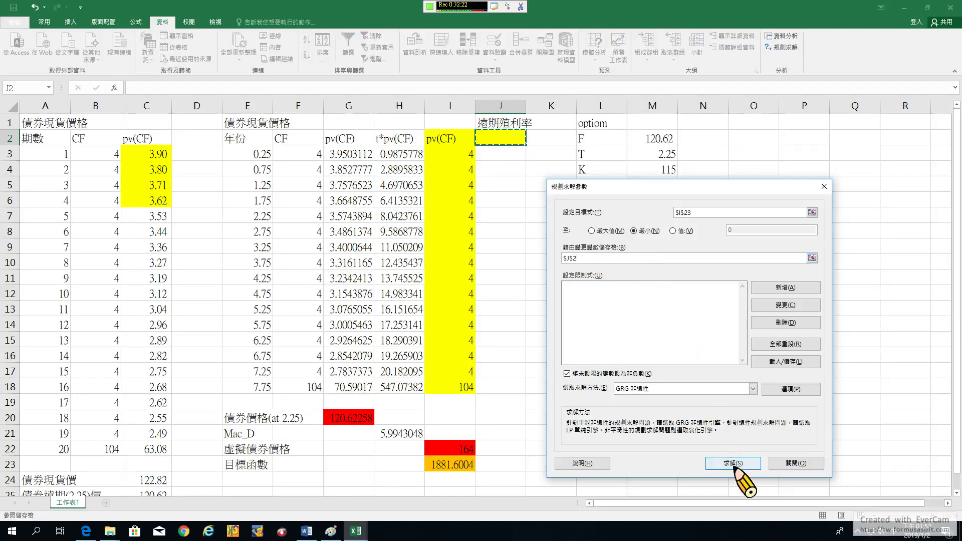
{"action": "left_click", "coordinate": [735, 464]}
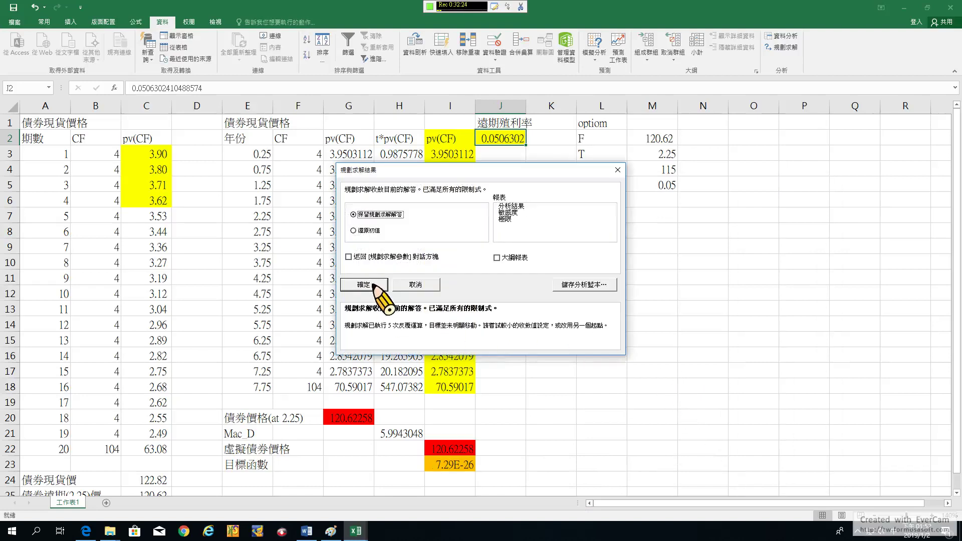
{"action": "left_click", "coordinate": [375, 286]}
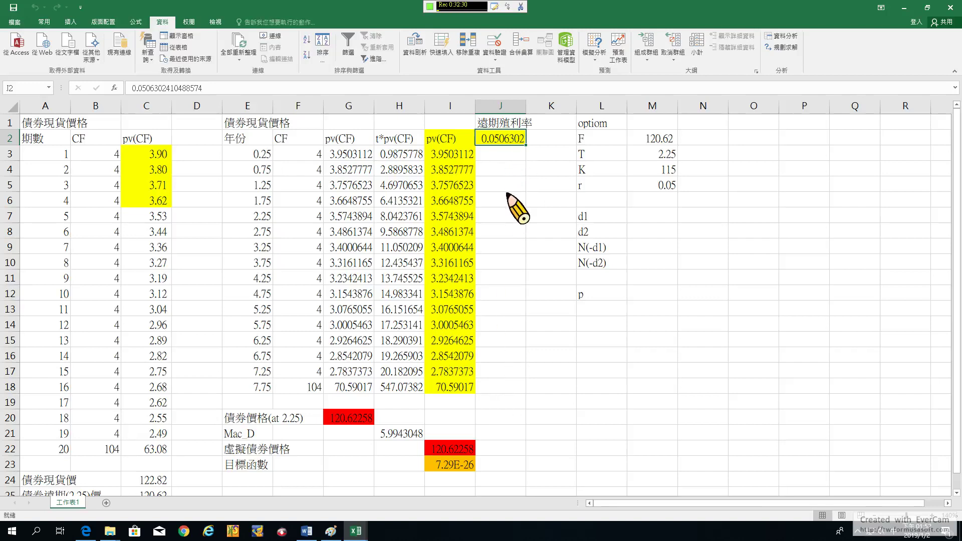
Review the recalculated cash flows in I3:I18, compare price I22 with G20, and check objective I23 and yield J2
{"action": "left_click_drag", "start_coordinate": [451, 154], "coordinate": [450, 388]}
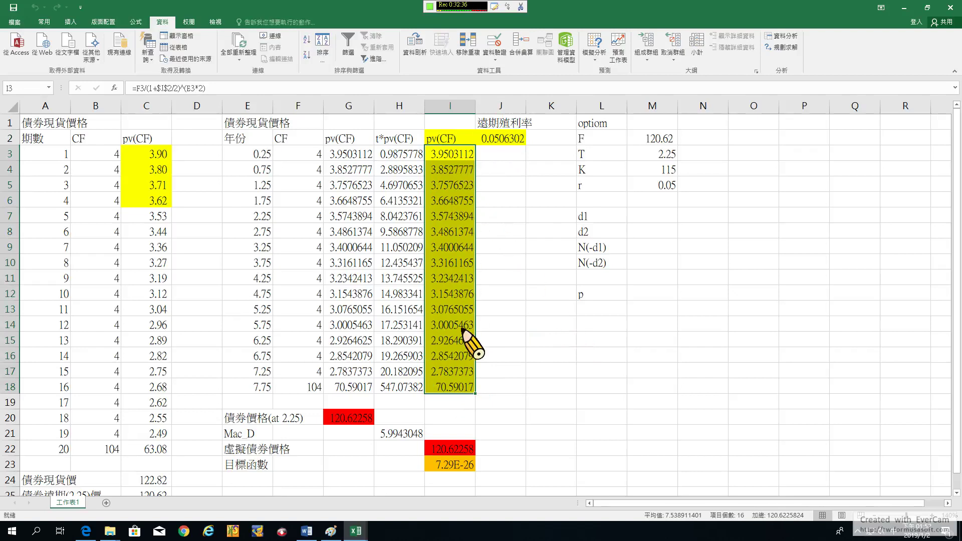
{"action": "scroll", "coordinate": [472, 441], "scroll_direction": "down", "scroll_amount": 1}
{"action": "left_click", "coordinate": [450, 404]}
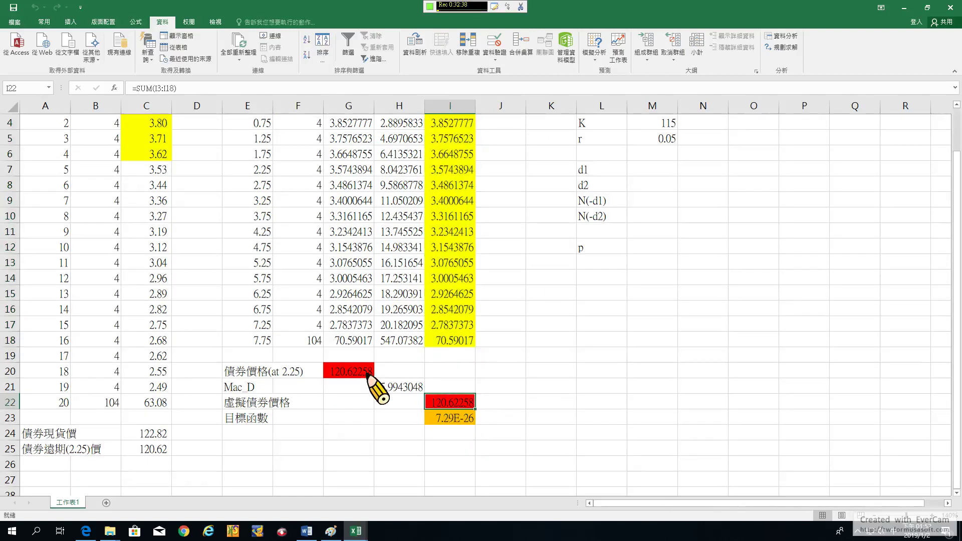
{"action": "left_click", "coordinate": [331, 371]}
{"action": "left_click", "coordinate": [448, 417]}
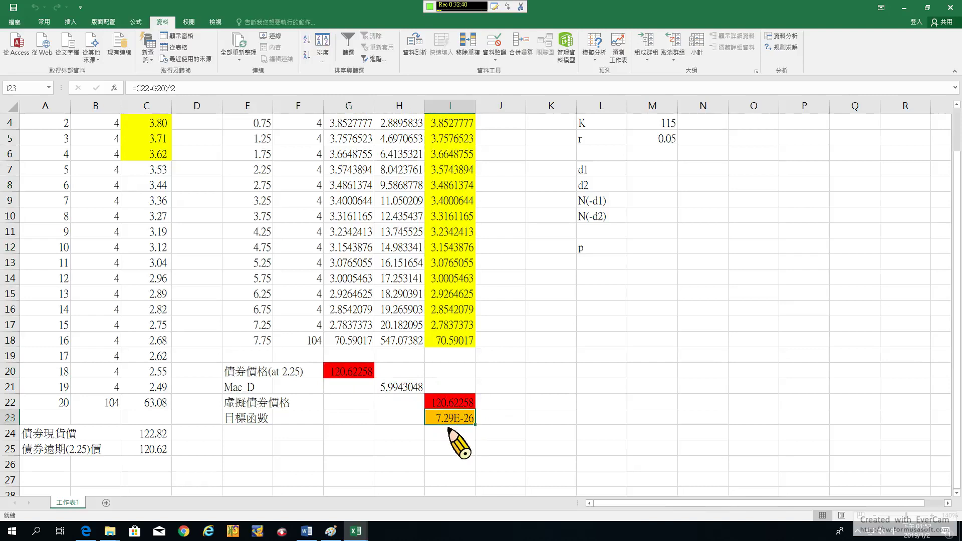
{"action": "scroll", "coordinate": [462, 444], "scroll_direction": "up", "scroll_amount": 1}
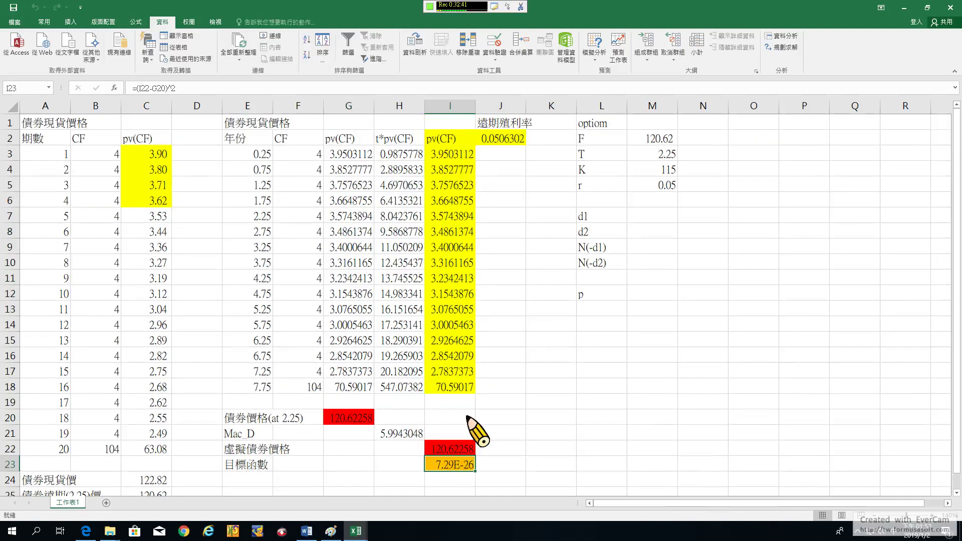
{"action": "left_click", "coordinate": [503, 140]}
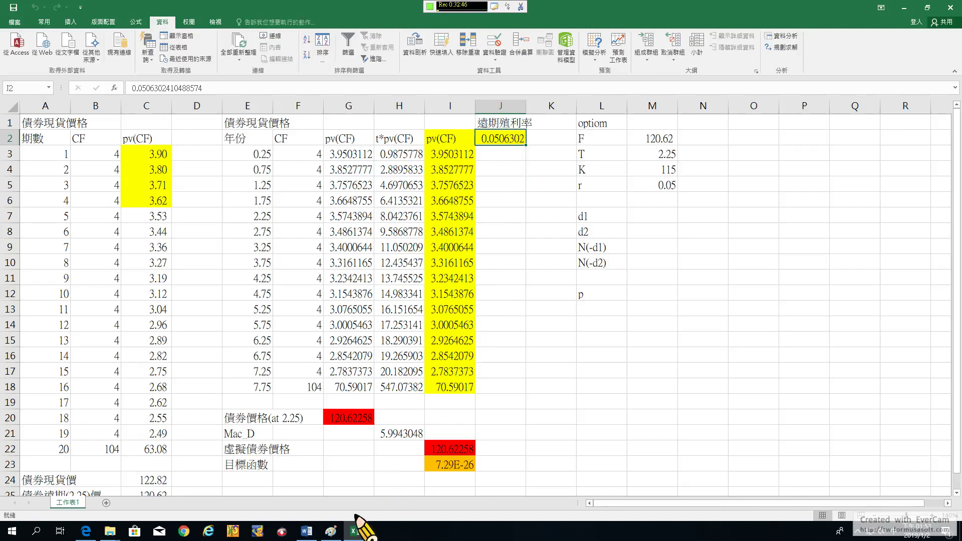
Switch to Paint and handwrite the formula Mac_D/(1+y/m) = MD in green above the red MD 2.25 note
{"action": "left_click", "coordinate": [339, 537]}
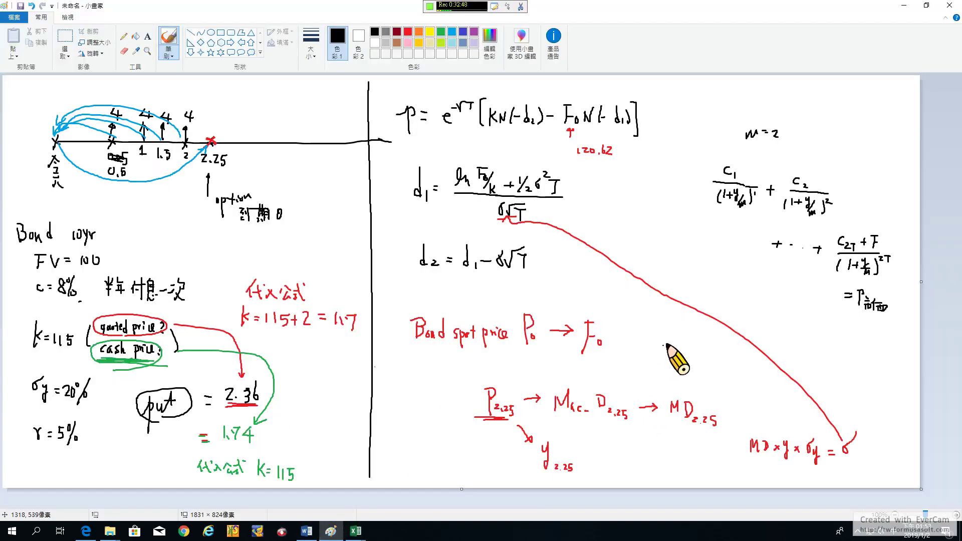
{"action": "left_click", "coordinate": [442, 33]}
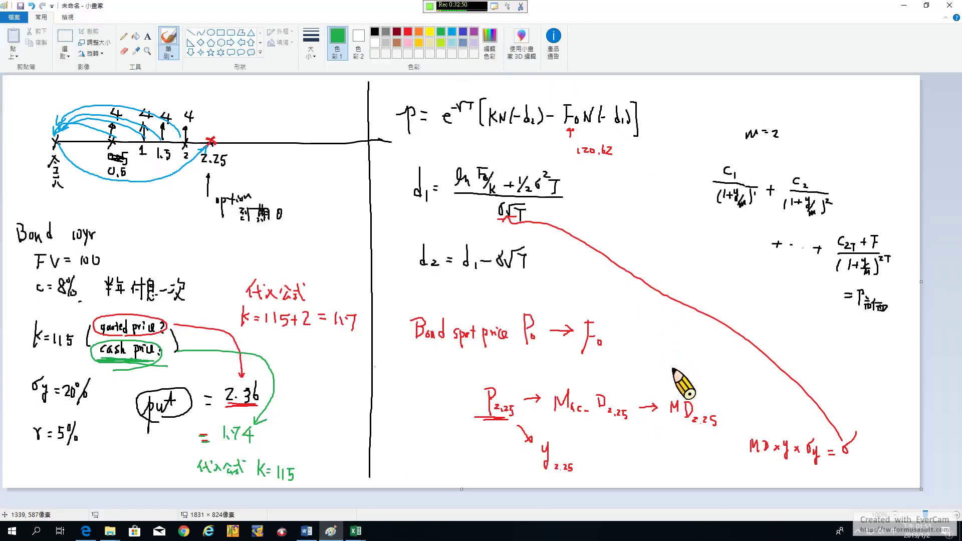
{"action": "mouse_move", "coordinate": [668, 362]}
{"action": "left_mouse_down"}
{"action": "mouse_move", "coordinate": [671, 350]}
{"action": "mouse_move", "coordinate": [703, 366]}
{"action": "left_mouse_up"}
{"action": "mouse_move", "coordinate": [708, 359]}
{"action": "left_mouse_down"}
{"action": "mouse_move", "coordinate": [722, 364]}
{"action": "mouse_move", "coordinate": [706, 378]}
{"action": "mouse_move", "coordinate": [728, 382]}
{"action": "left_mouse_up"}
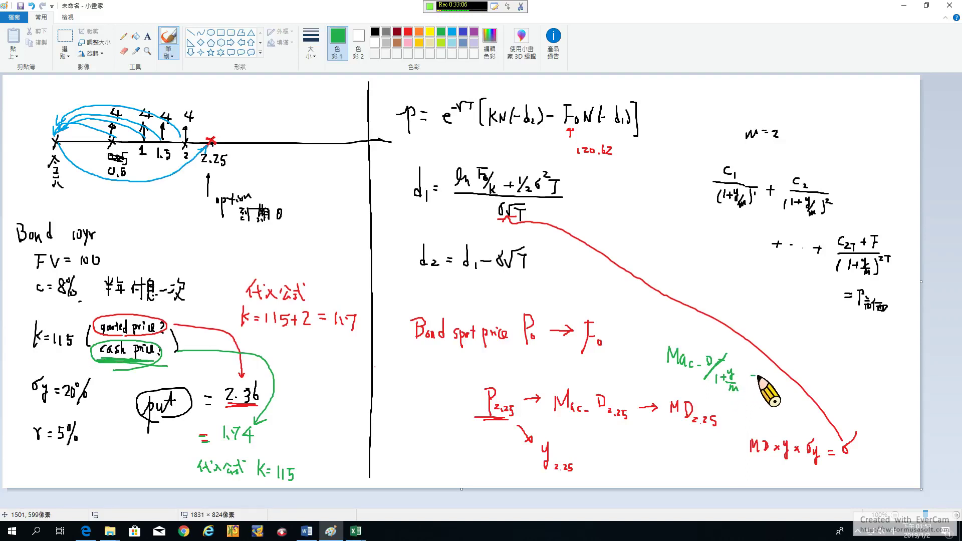
{"action": "mouse_move", "coordinate": [752, 380]}
{"action": "left_mouse_down"}
{"action": "mouse_move", "coordinate": [768, 373]}
{"action": "mouse_move", "coordinate": [779, 384]}
{"action": "left_mouse_up"}
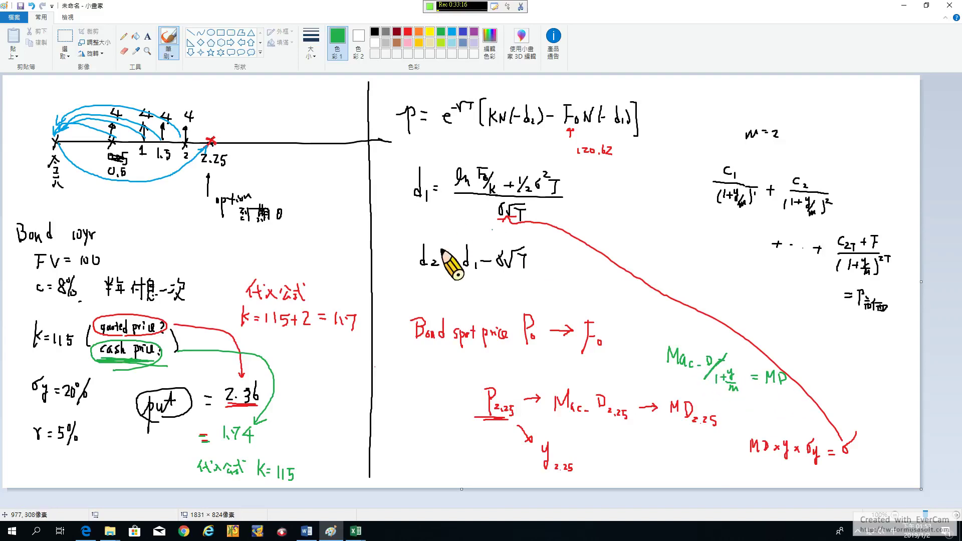
Switch back to the bond workbook in Excel and enter the label MD in cell E24, below 目標函數
{"action": "mouse_move", "coordinate": [358, 533]}
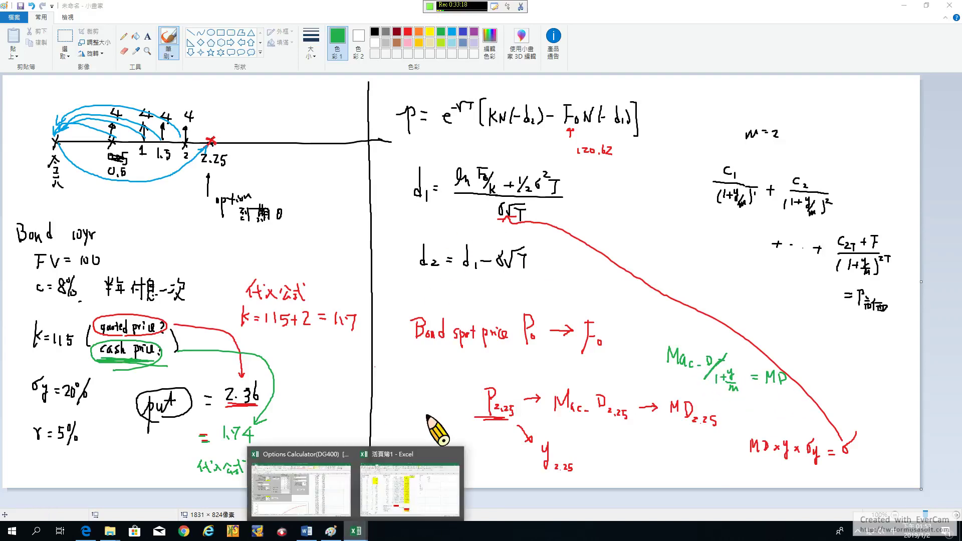
{"action": "left_click", "coordinate": [430, 408]}
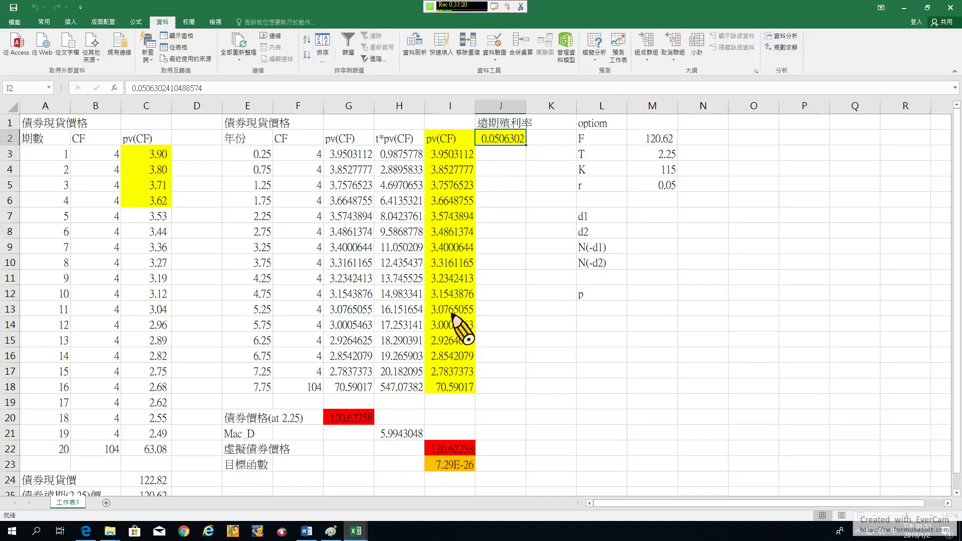
{"action": "scroll", "coordinate": [462, 326], "scroll_direction": "down", "scroll_amount": 1}
{"action": "left_click", "coordinate": [249, 389]}
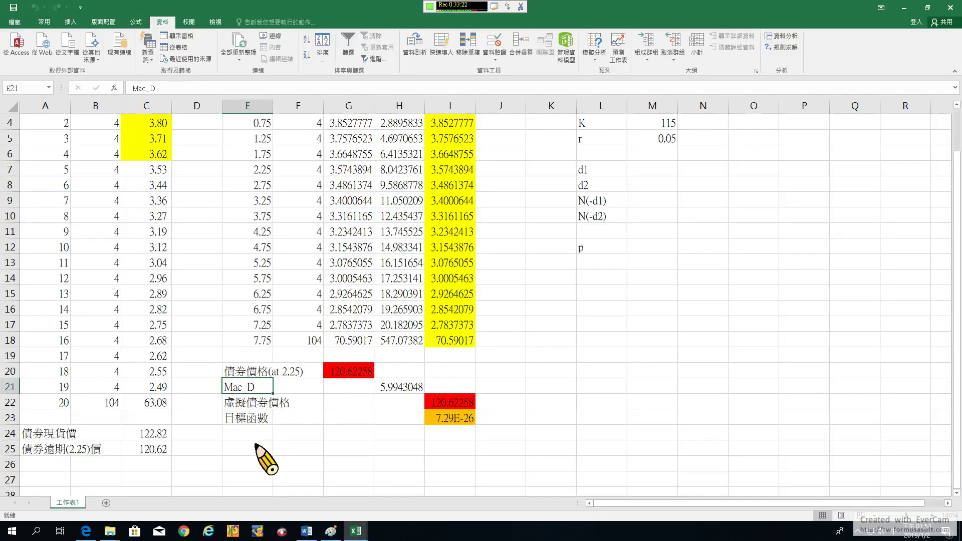
{"action": "left_click", "coordinate": [253, 434]}
{"action": "type", "text": "MD"}
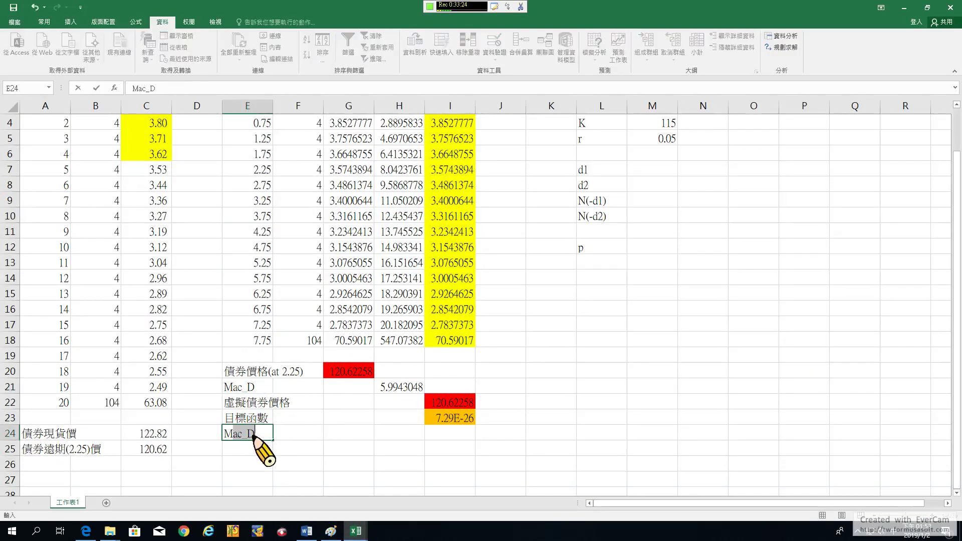
{"action": "key", "text": "Return"}
{"action": "scroll", "coordinate": [431, 406], "scroll_direction": "down", "scroll_amount": 3}
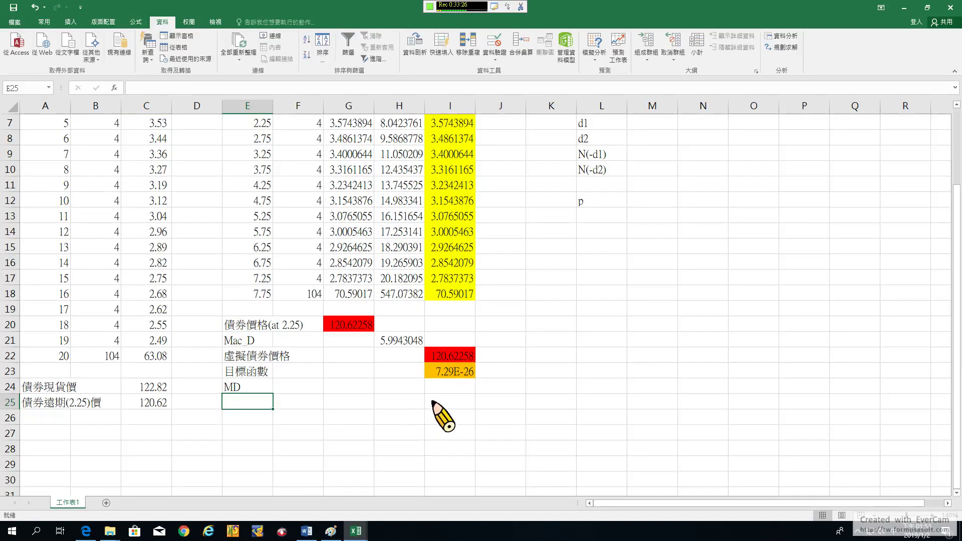
Calculate modified duration in I24 with =H21/(1+J2/2) and fill the cell light green
{"action": "scroll", "coordinate": [446, 423], "scroll_direction": "up", "scroll_amount": 3}
{"action": "left_click", "coordinate": [446, 425]}
{"action": "scroll", "coordinate": [452, 436], "scroll_direction": "up", "scroll_amount": 1}
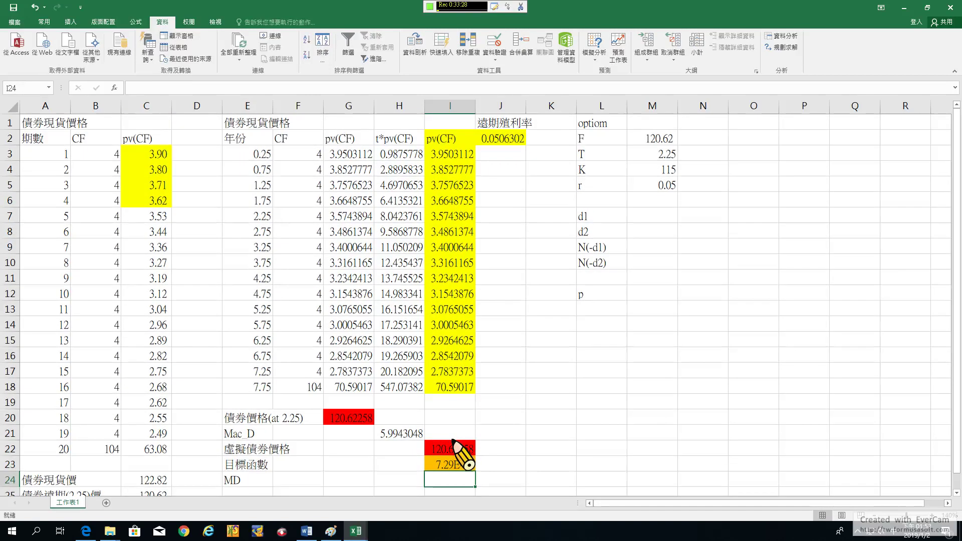
{"action": "type", "text": "="}
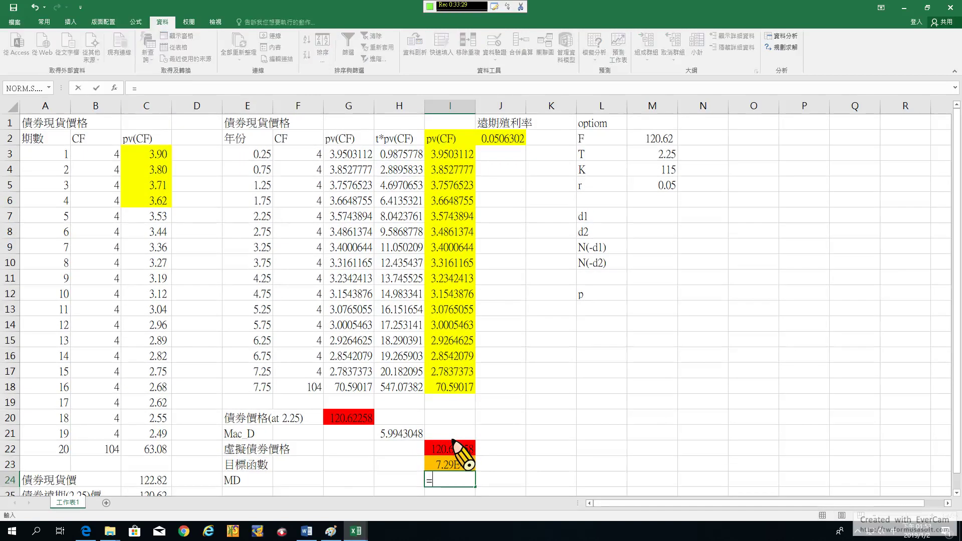
{"action": "left_click", "coordinate": [400, 434]}
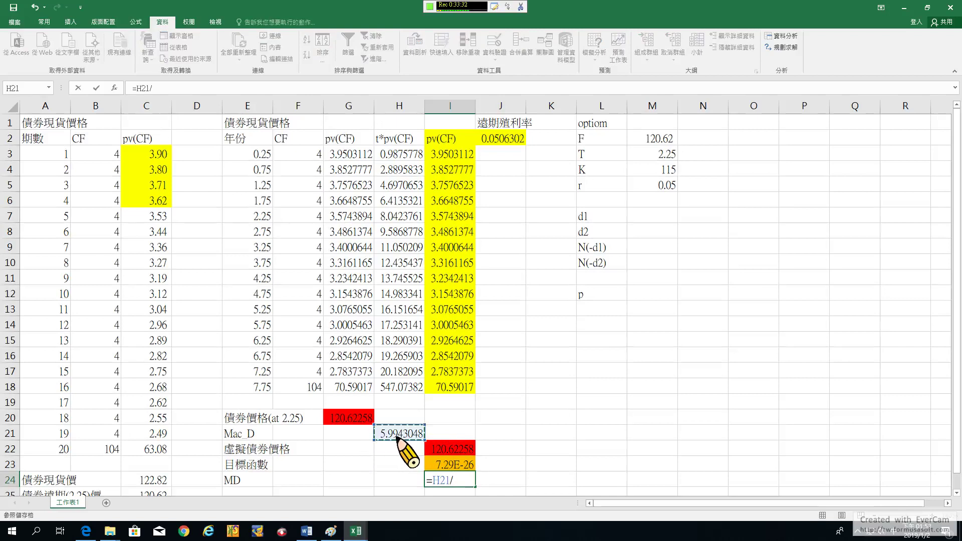
{"action": "type", "text": "/(1+"}
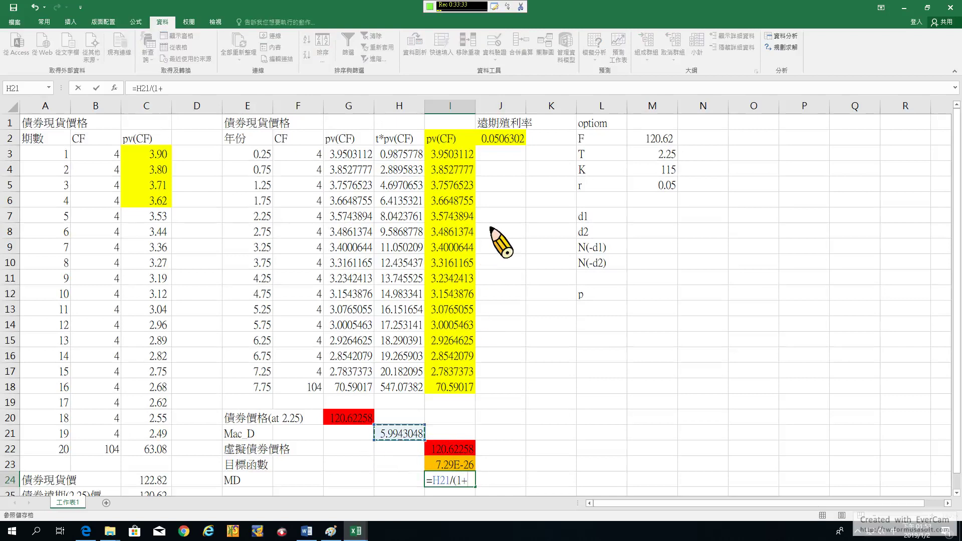
{"action": "left_click", "coordinate": [503, 138]}
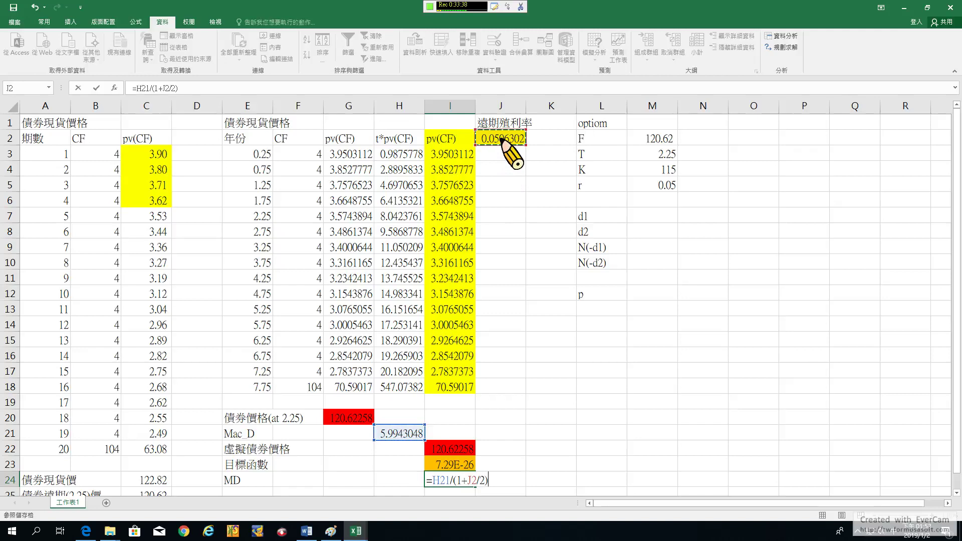
{"action": "key", "text": "Return"}
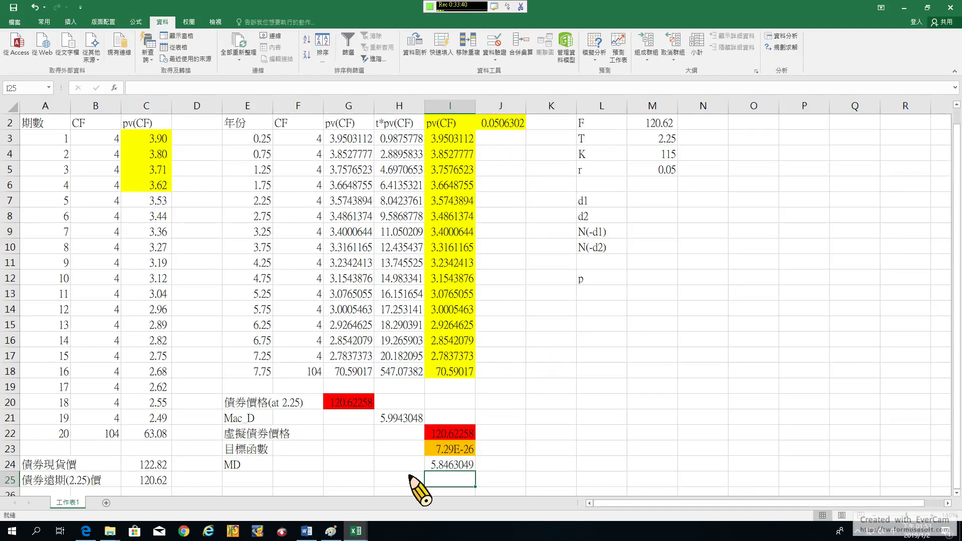
{"action": "right_click", "coordinate": [444, 483]}
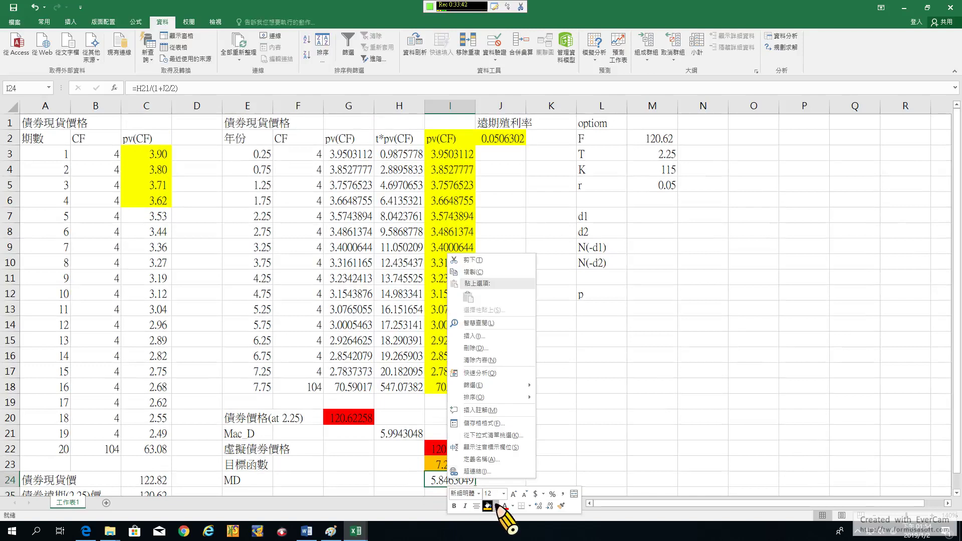
{"action": "left_click", "coordinate": [495, 507]}
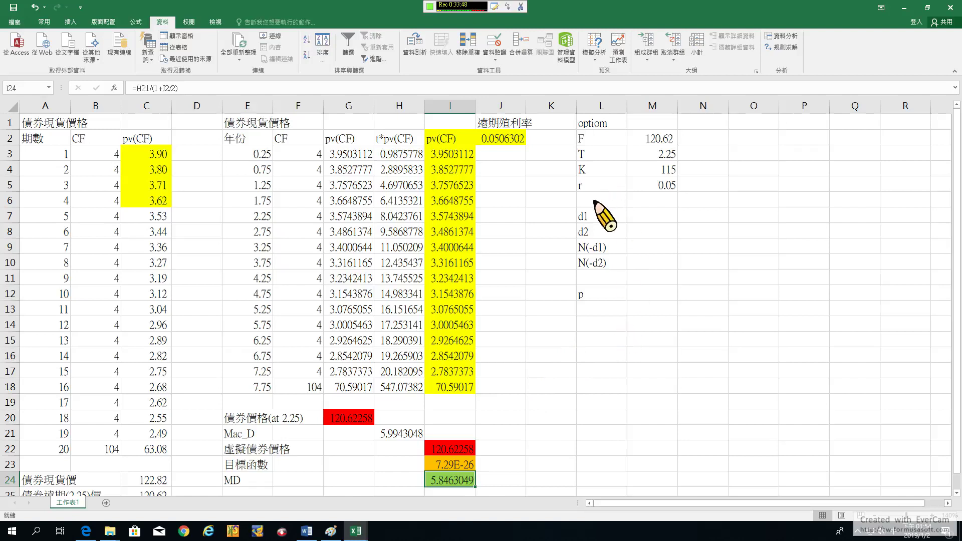
Insert blank cells at L6:M6, shifting the d1 to p labels down, and label L6 sigma
{"action": "left_click_drag", "start_coordinate": [594, 201], "coordinate": [632, 201]}
{"action": "right_click", "coordinate": [632, 201]}
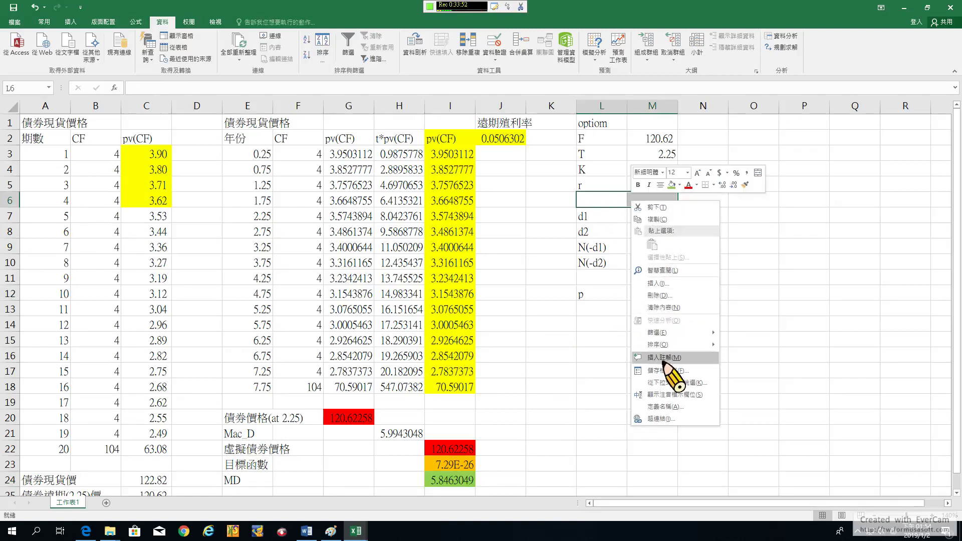
{"action": "left_click", "coordinate": [672, 295]}
{"action": "left_click", "coordinate": [654, 368]}
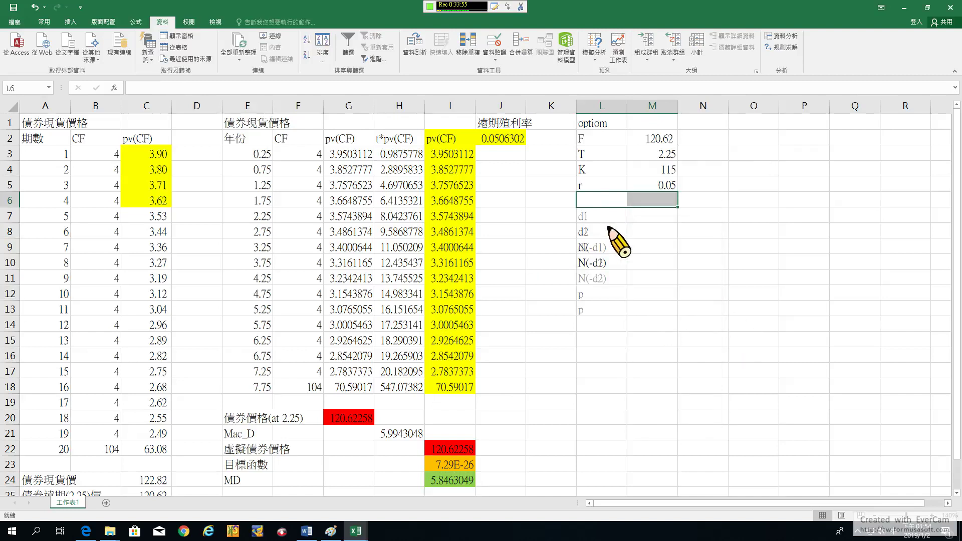
{"action": "left_click", "coordinate": [594, 203]}
{"action": "type", "text": "sigma"}
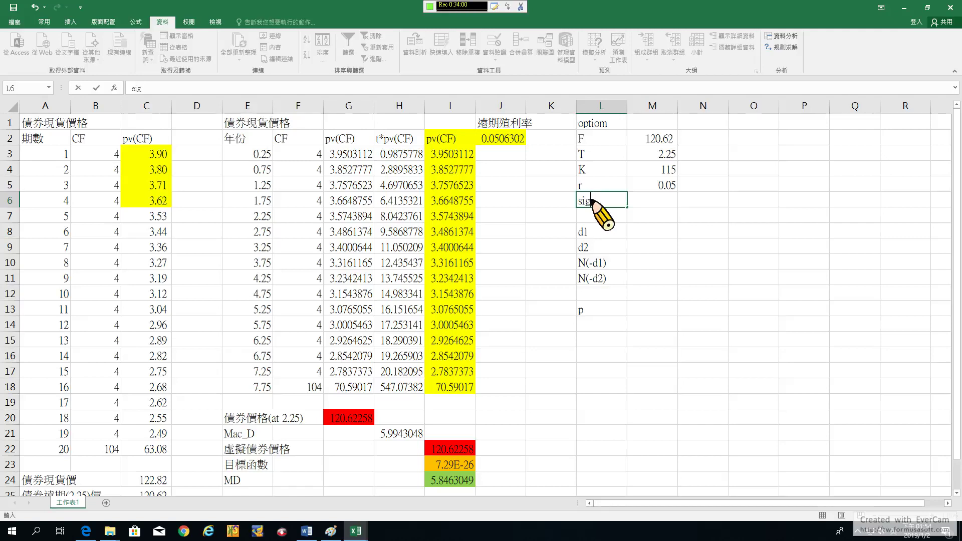
Calculate the price volatility in M6 beside sigma with the formula =I24*J2*0.2
{"action": "left_click", "coordinate": [657, 205]}
{"action": "type", "text": "="}
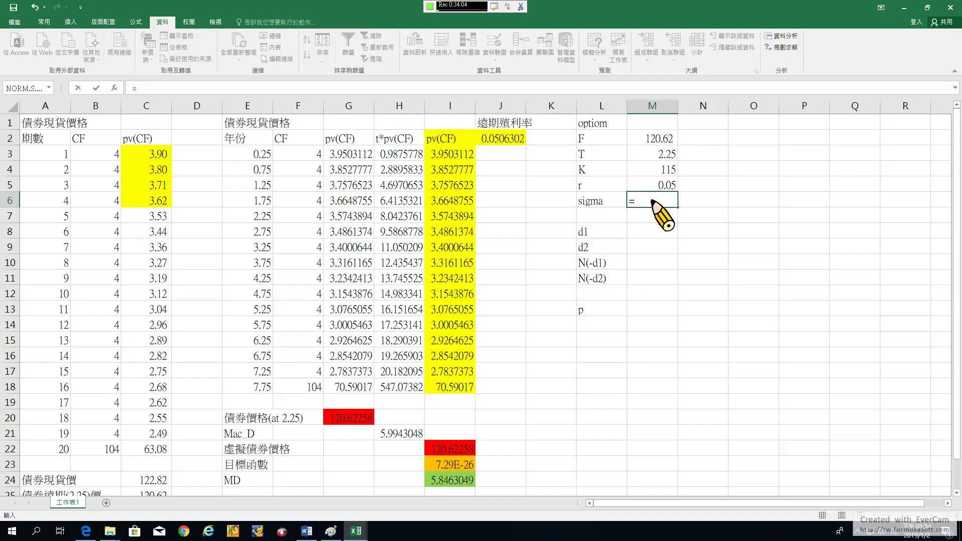
{"action": "left_click", "coordinate": [446, 481]}
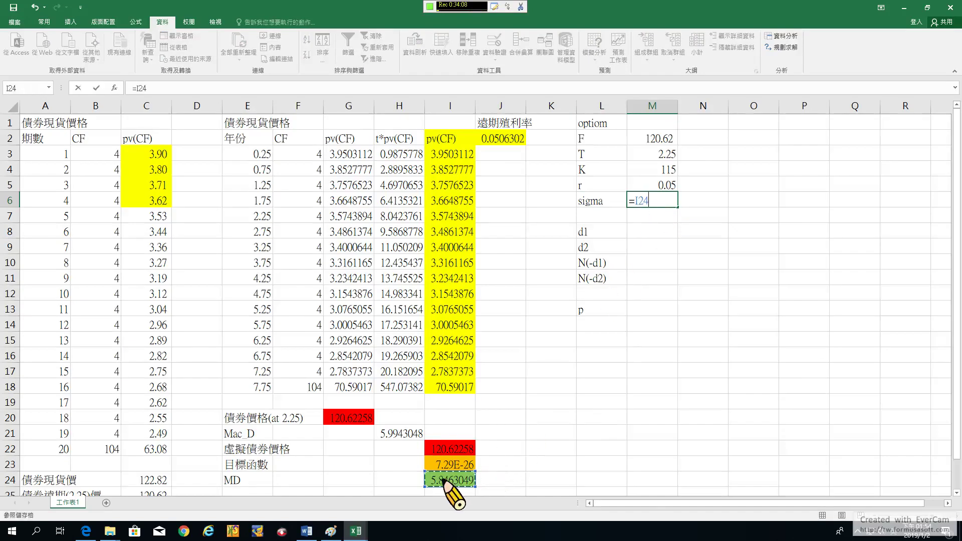
{"action": "type", "text": "*"}
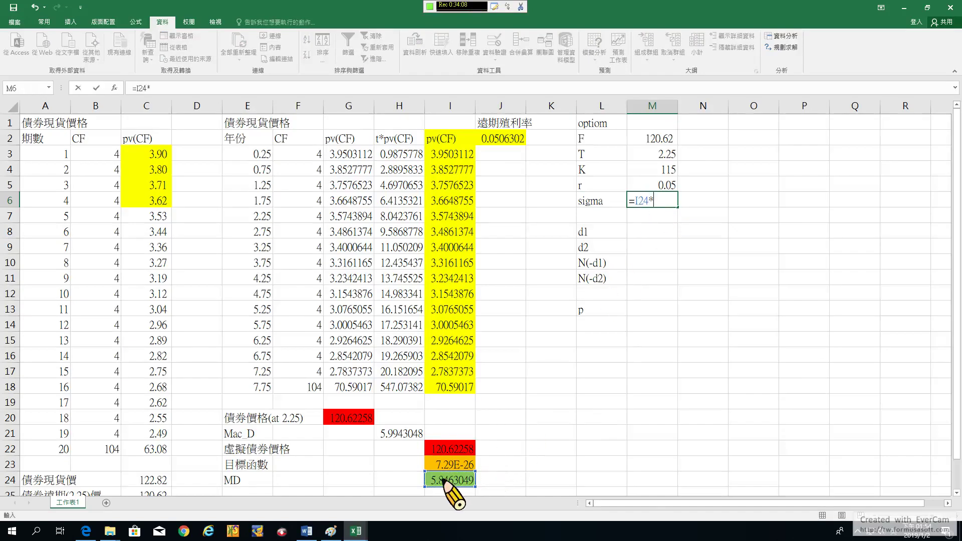
{"action": "left_click", "coordinate": [501, 144]}
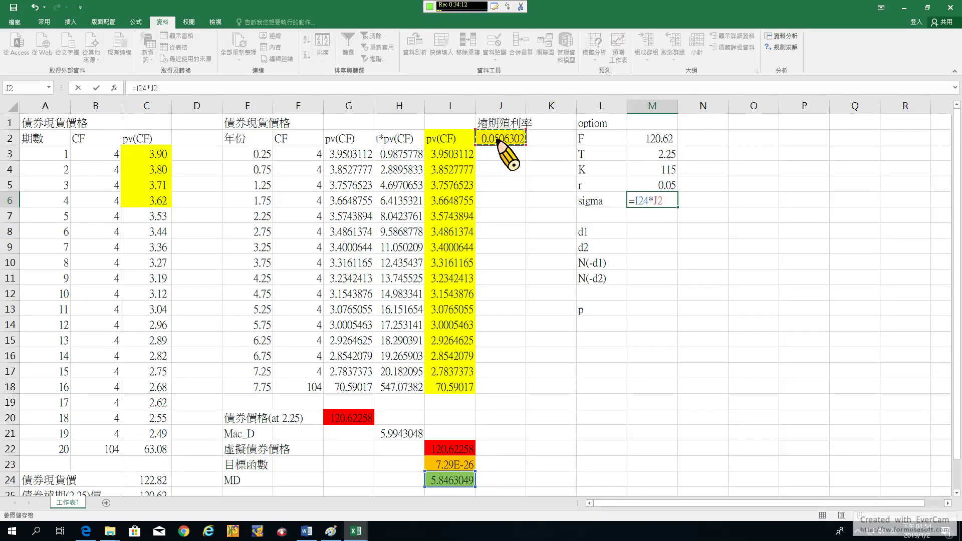
{"action": "type", "text": "*"}
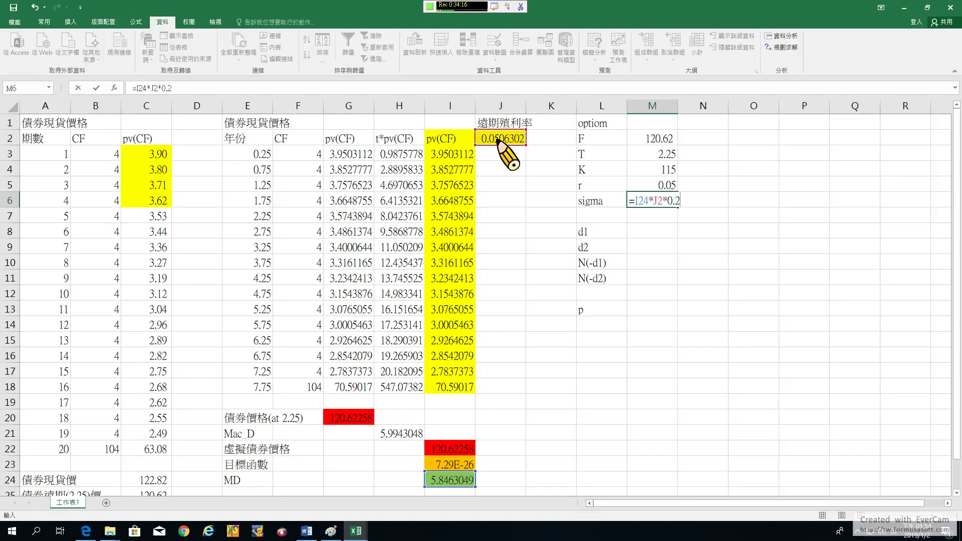
{"action": "key", "text": "Return"}
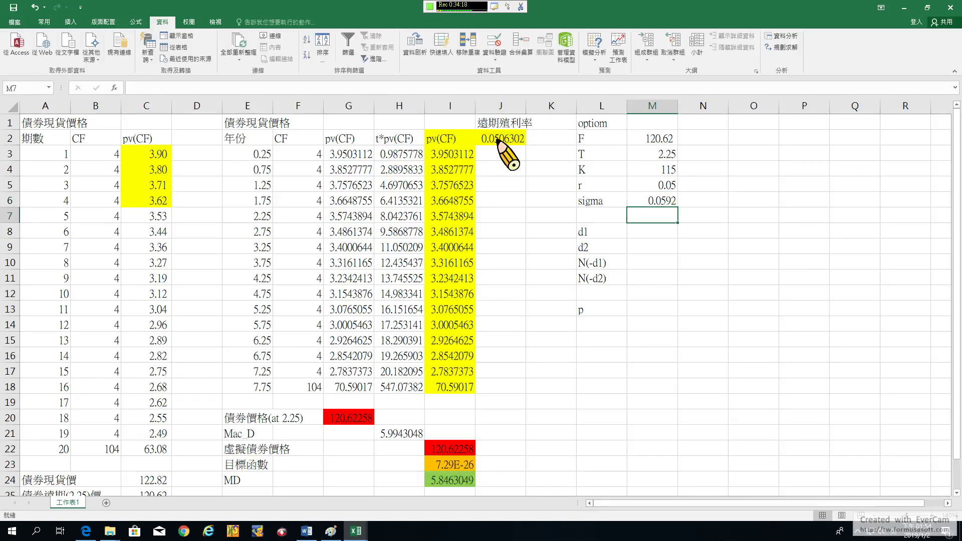
Fill the option input values in M2:M6 with blue
{"action": "left_click", "coordinate": [654, 198]}
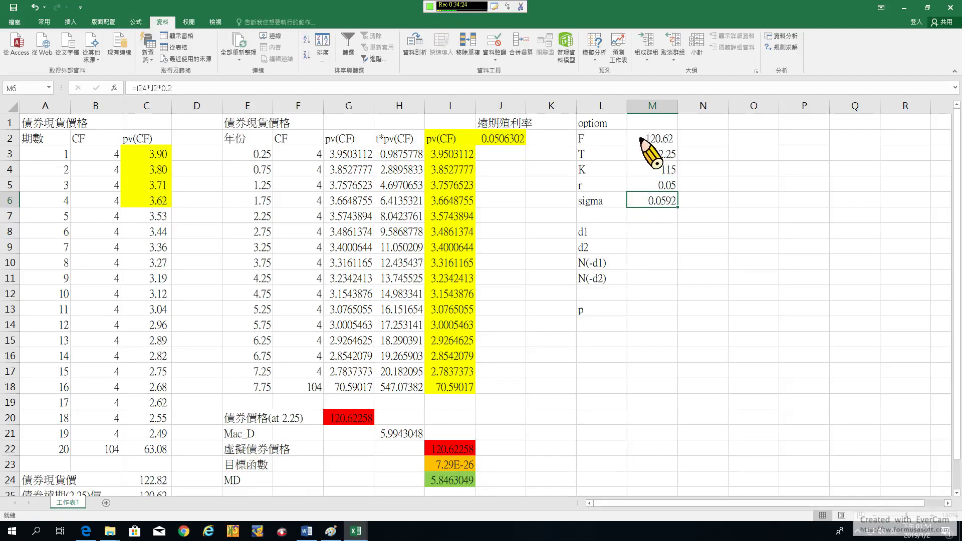
{"action": "left_click_drag", "start_coordinate": [647, 139], "coordinate": [655, 201]}
{"action": "right_click", "coordinate": [651, 198]}
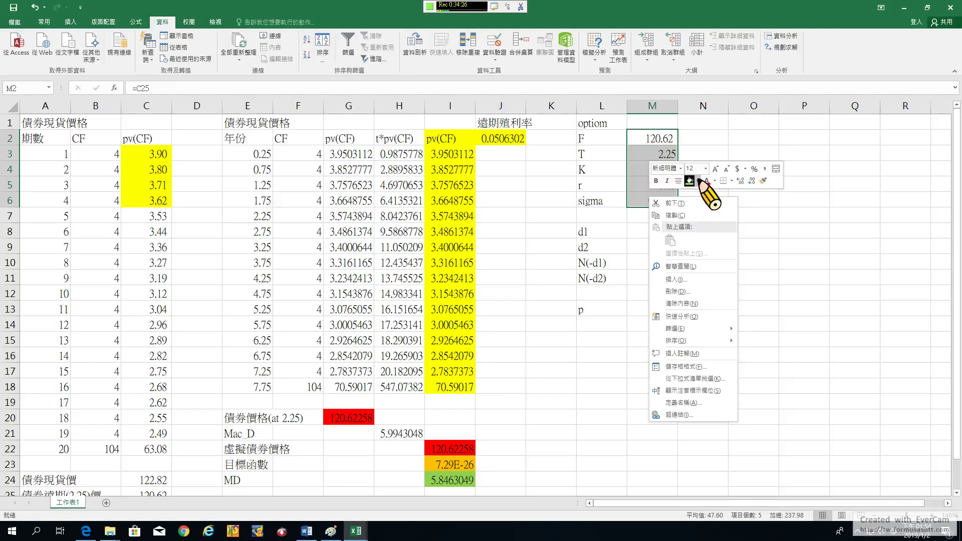
{"action": "left_click", "coordinate": [697, 182]}
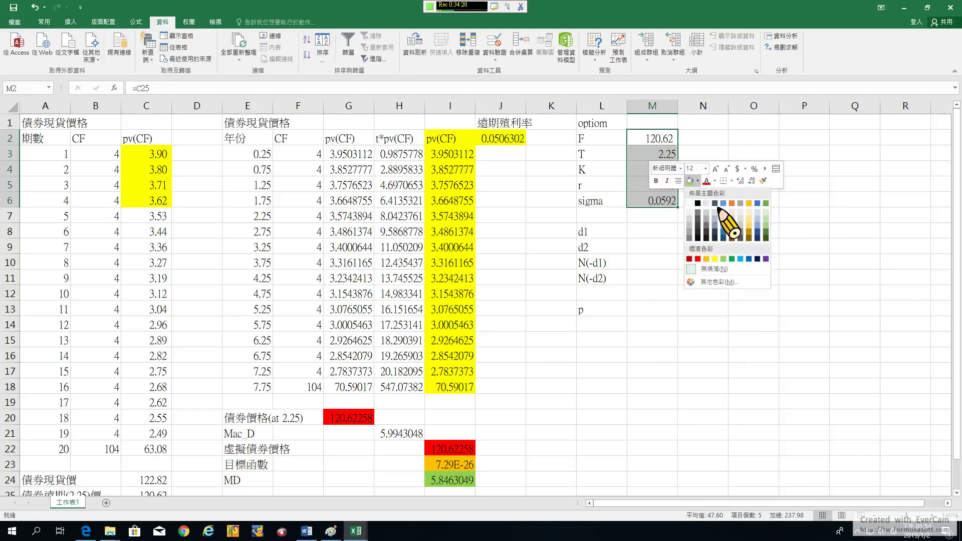
{"action": "left_click", "coordinate": [726, 202]}
Start the d1 formula in M8 with the numerator =(M2/M4)+0.5*M6*M3^2
{"action": "left_click", "coordinate": [651, 233]}
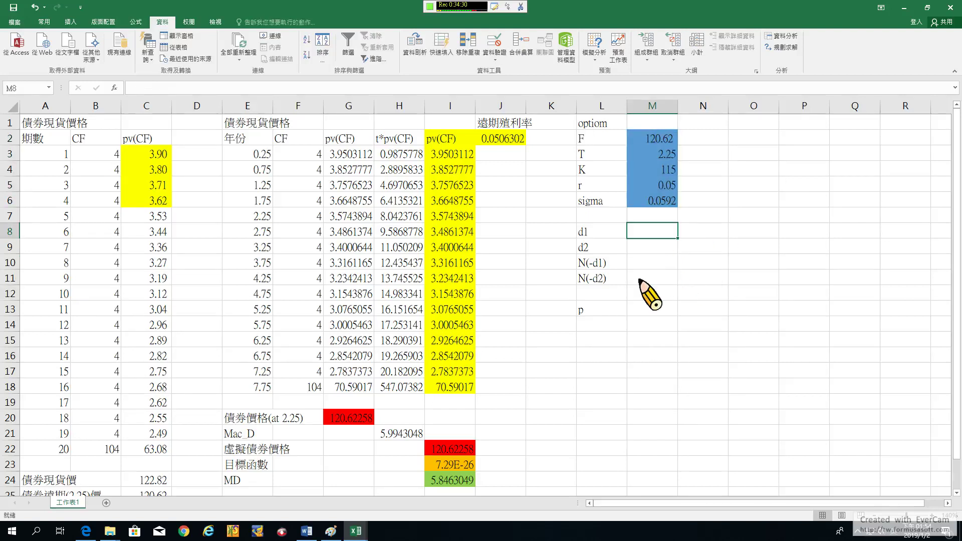
{"action": "left_click", "coordinate": [646, 309]}
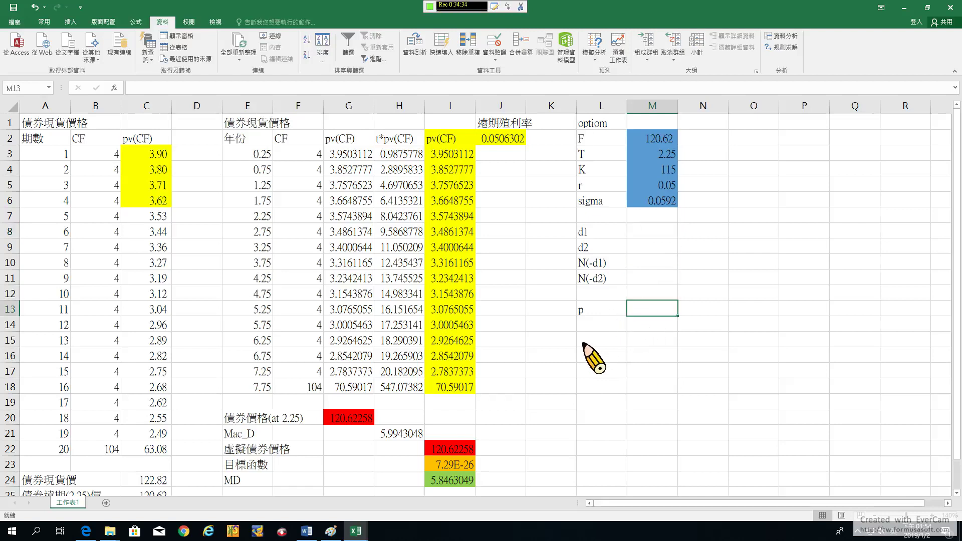
{"action": "left_click", "coordinate": [643, 235]}
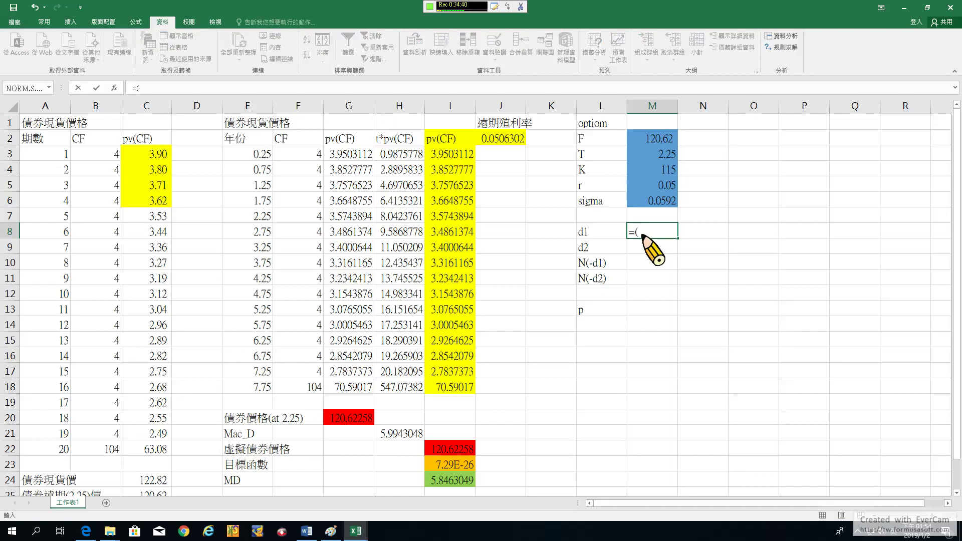
{"action": "type", "text": "=("}
{"action": "left_click", "coordinate": [652, 138]}
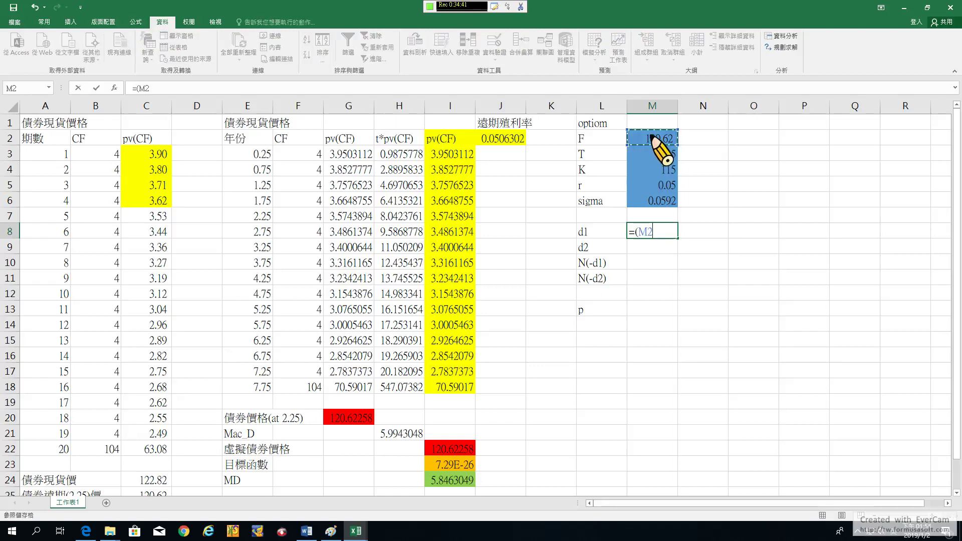
{"action": "type", "text": "/"}
{"action": "left_click", "coordinate": [654, 171]}
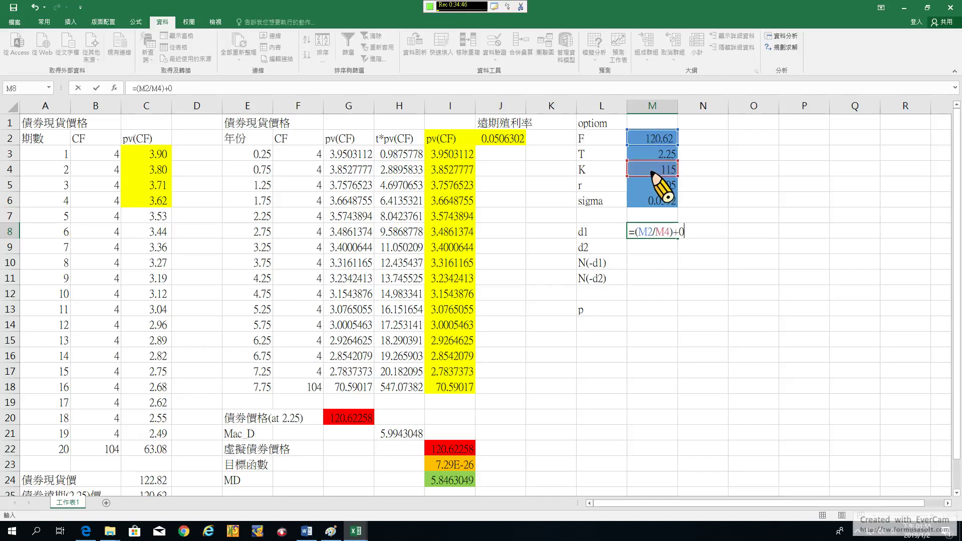
{"action": "type", "text": ")+0.5*"}
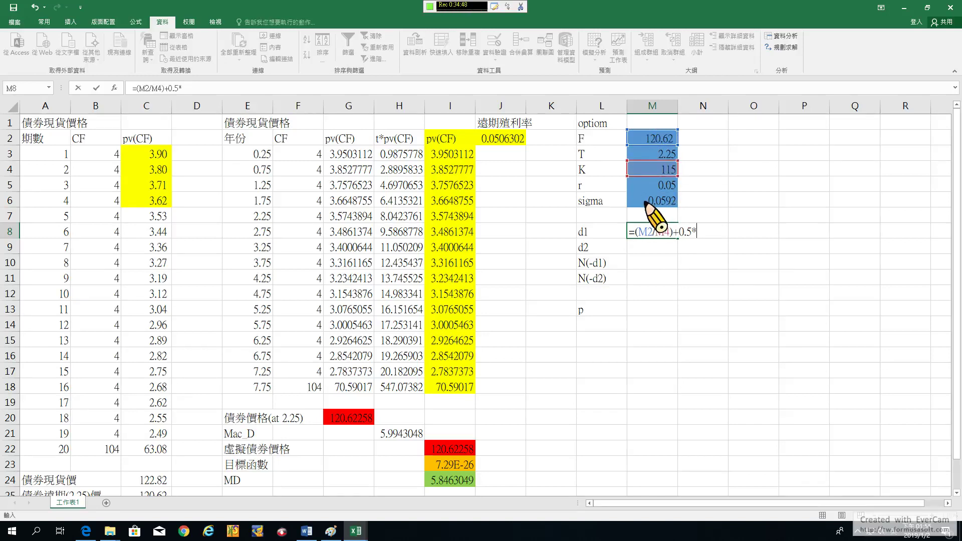
{"action": "left_click", "coordinate": [647, 202]}
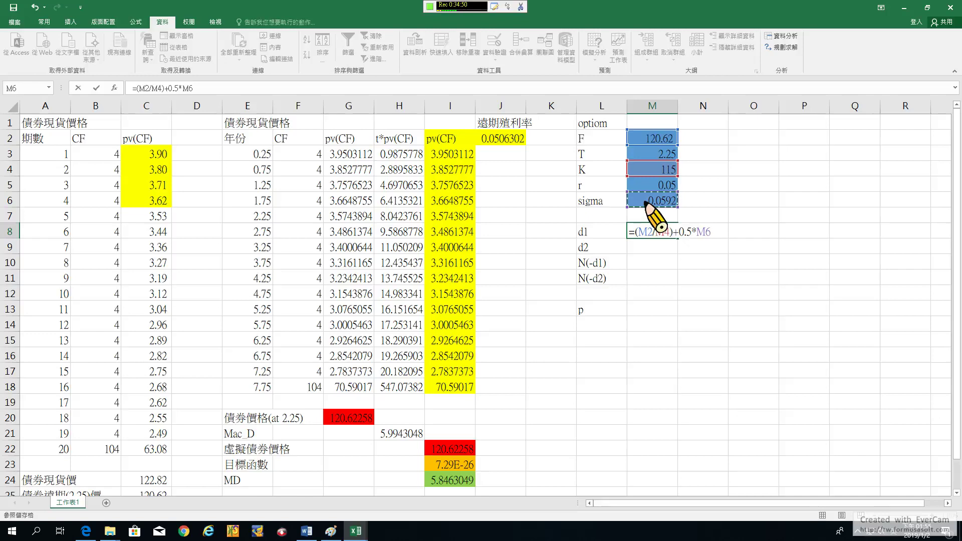
{"action": "type", "text": "*"}
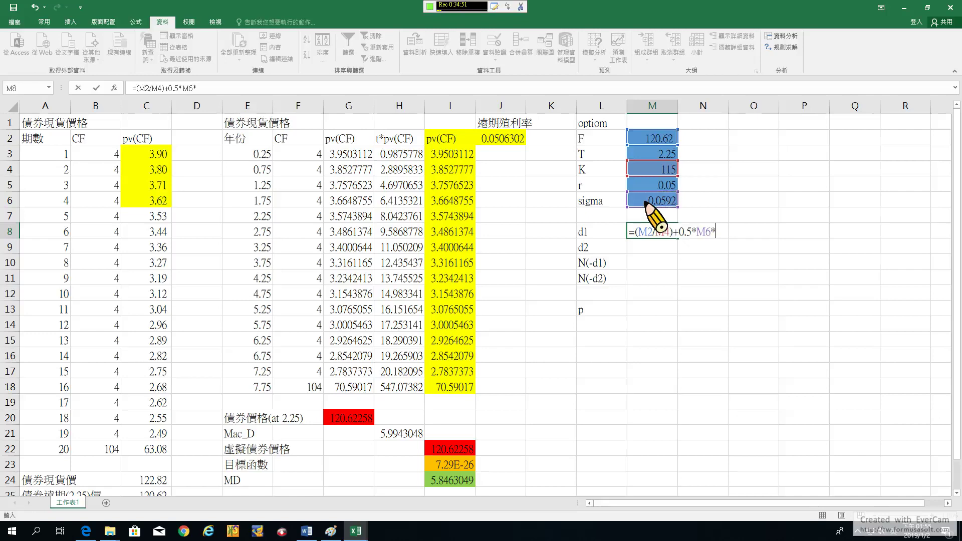
{"action": "left_click", "coordinate": [648, 155]}
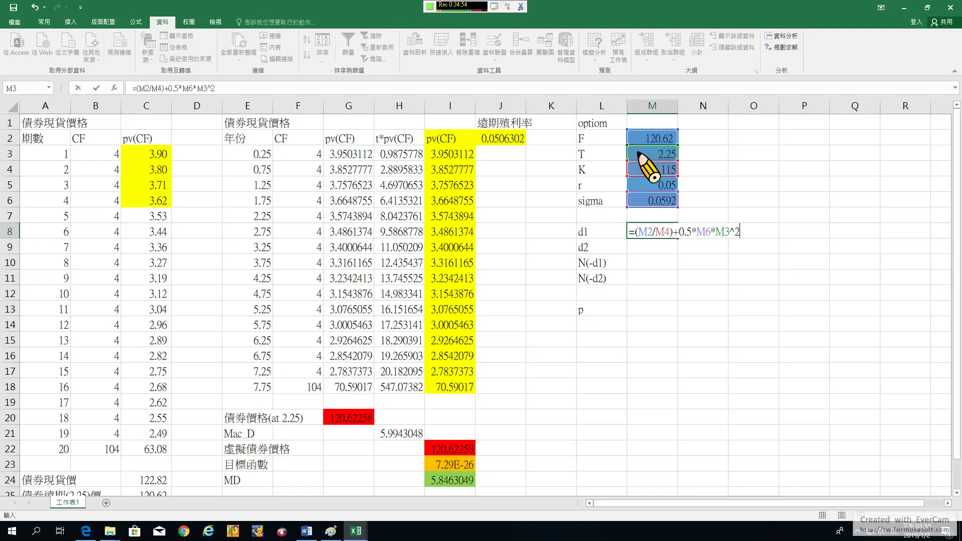
Enclose the d1 numerator in parentheses and divide it by (M6*SQRT(M3)), completing the formula in M8
{"action": "left_click", "coordinate": [136, 88]}
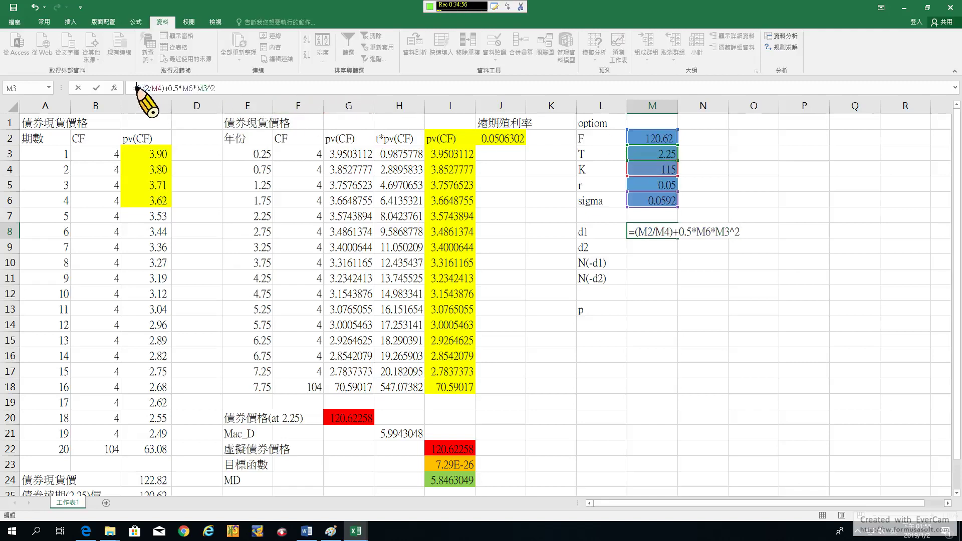
{"action": "type", "text": "("}
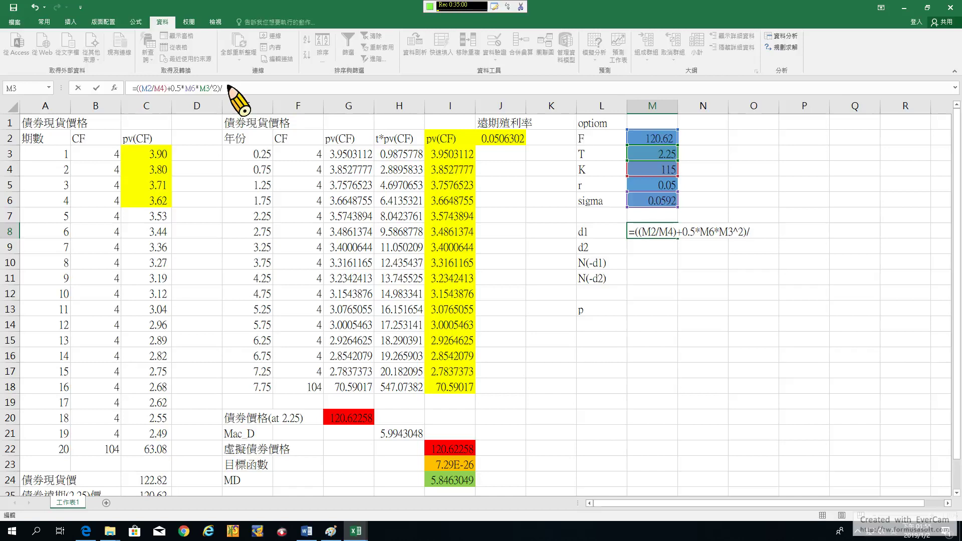
{"action": "type", "text": "("}
{"action": "left_click", "coordinate": [650, 200]}
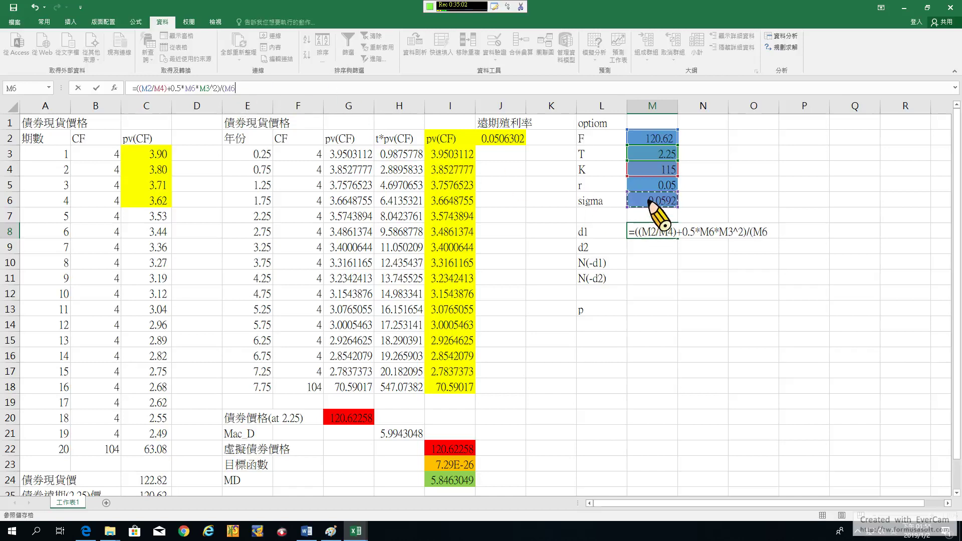
{"action": "type", "text": "*sq"}
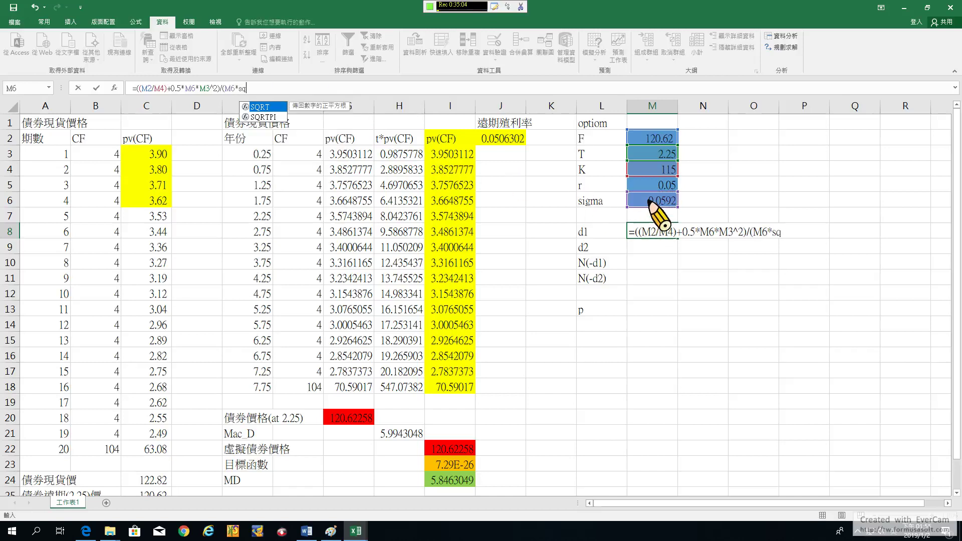
{"action": "type", "text": "rt(M3"}
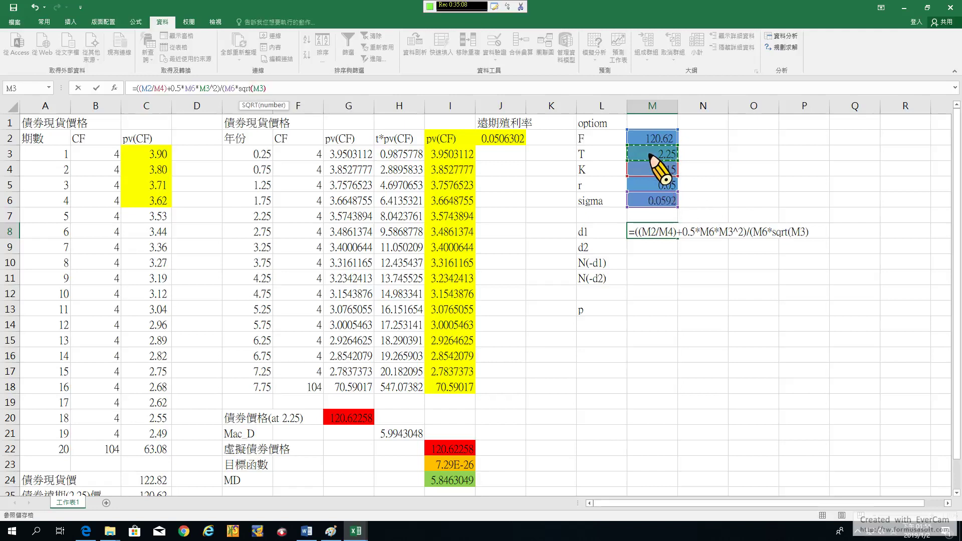
{"action": "type", "text": ")"}
{"action": "key", "text": "Return"}
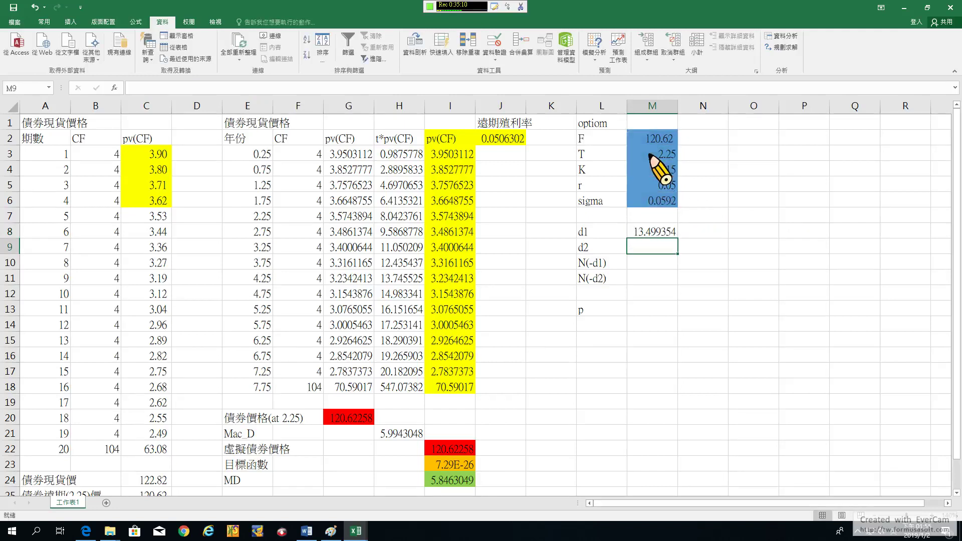
Wrap the M2/M4 ratio in the LN function within the d1 formula in M8
{"action": "left_click", "coordinate": [649, 233]}
{"action": "left_click", "coordinate": [141, 88]}
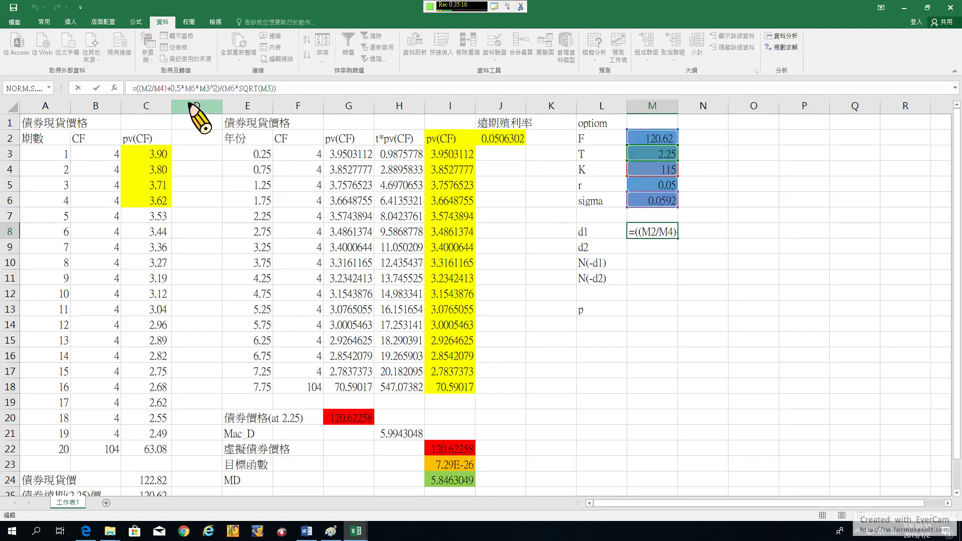
{"action": "type", "text": "ln"}
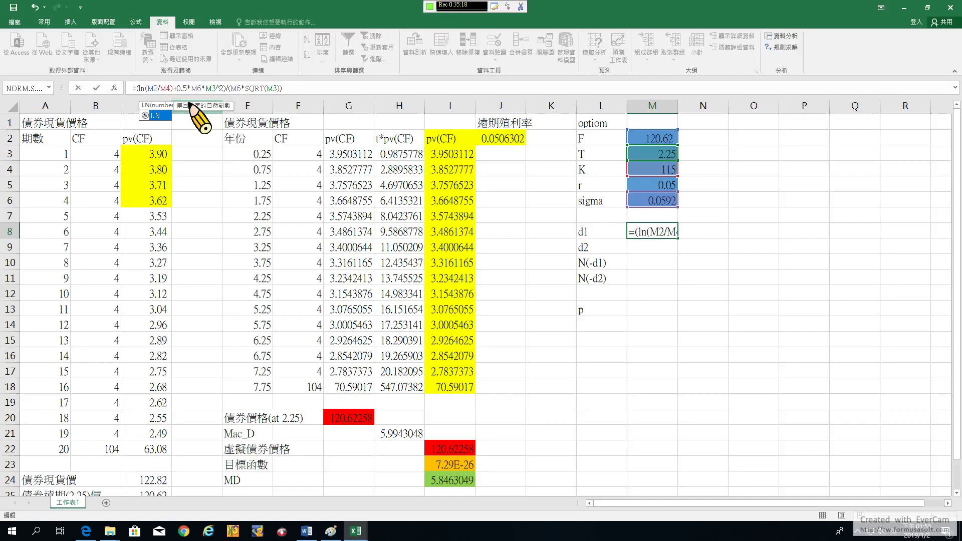
{"action": "key", "text": "Return"}
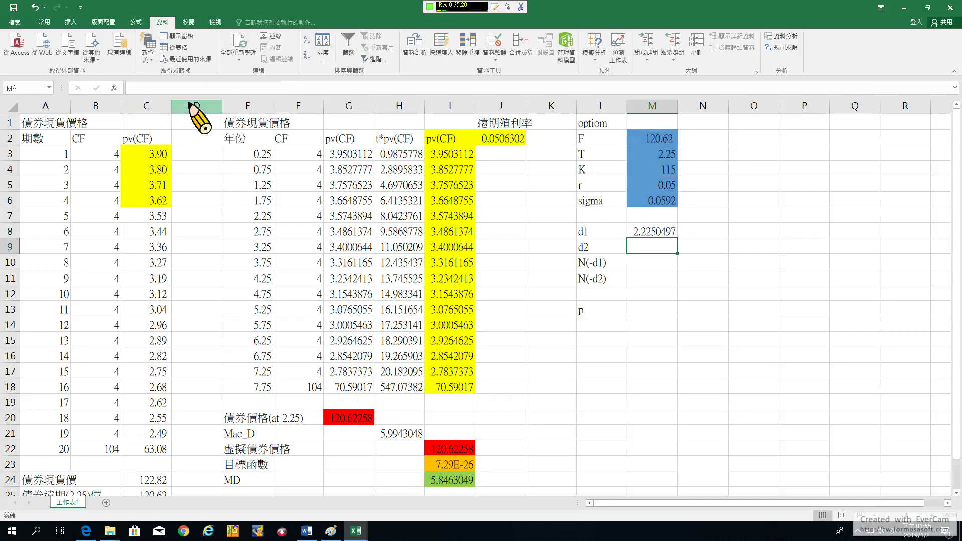
Check the d1 formula in M8 against the handwritten d1 formula in Paint, returning to the bond workbook in Excel
{"action": "left_click", "coordinate": [644, 232]}
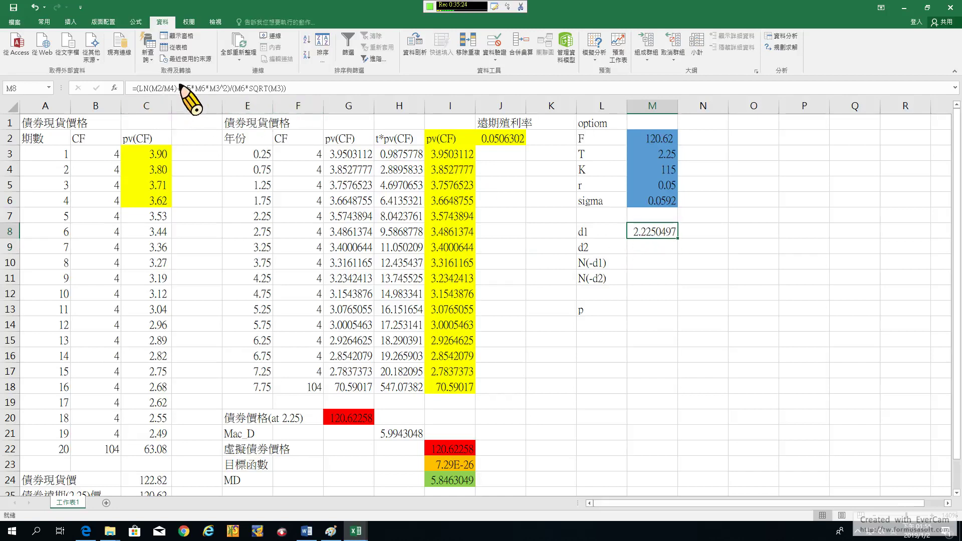
{"action": "left_click", "coordinate": [171, 90]}
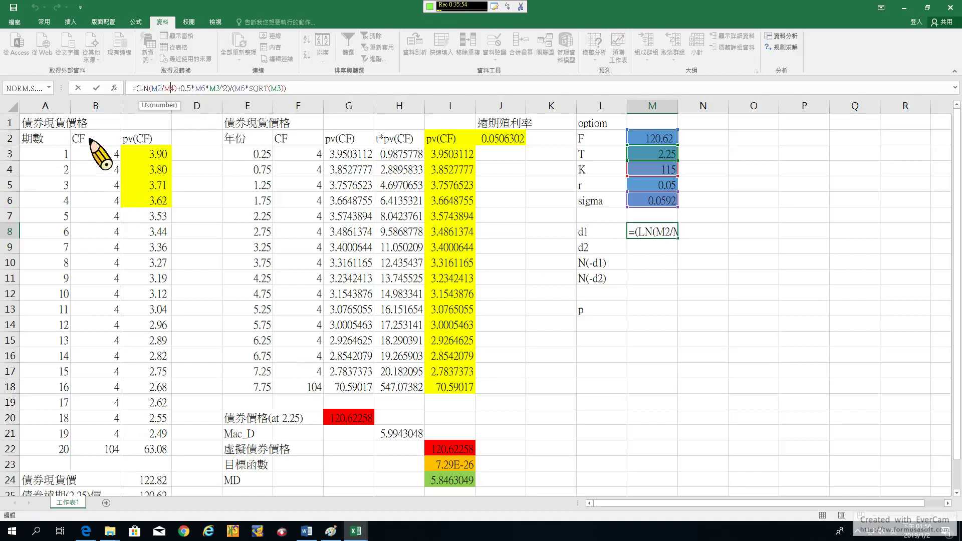
{"action": "left_click", "coordinate": [96, 88]}
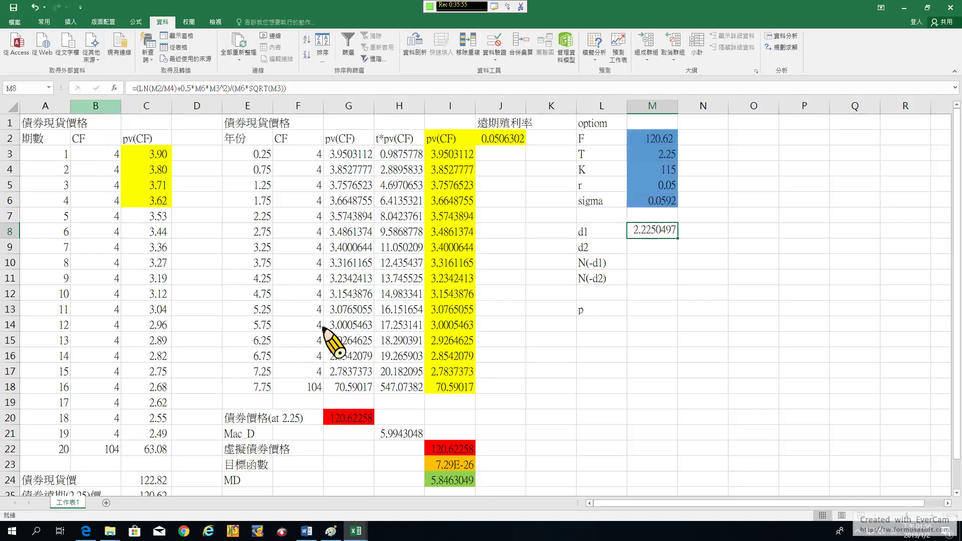
{"action": "left_click", "coordinate": [330, 532]}
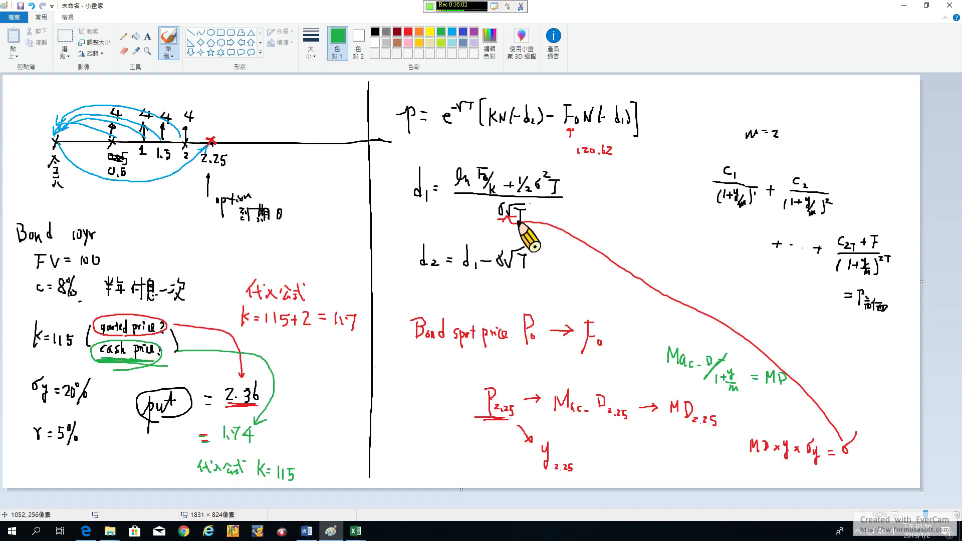
{"action": "mouse_move", "coordinate": [356, 532]}
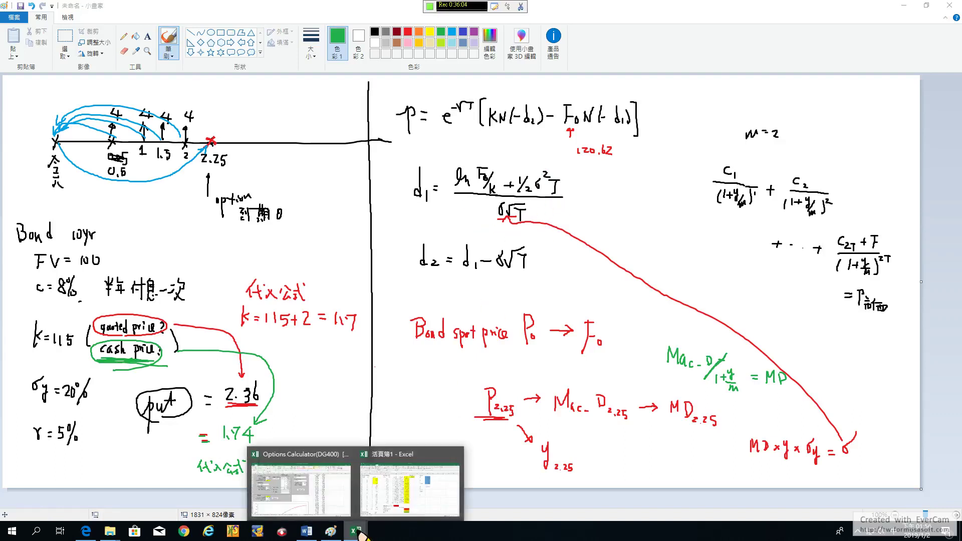
{"action": "left_click", "coordinate": [405, 476]}
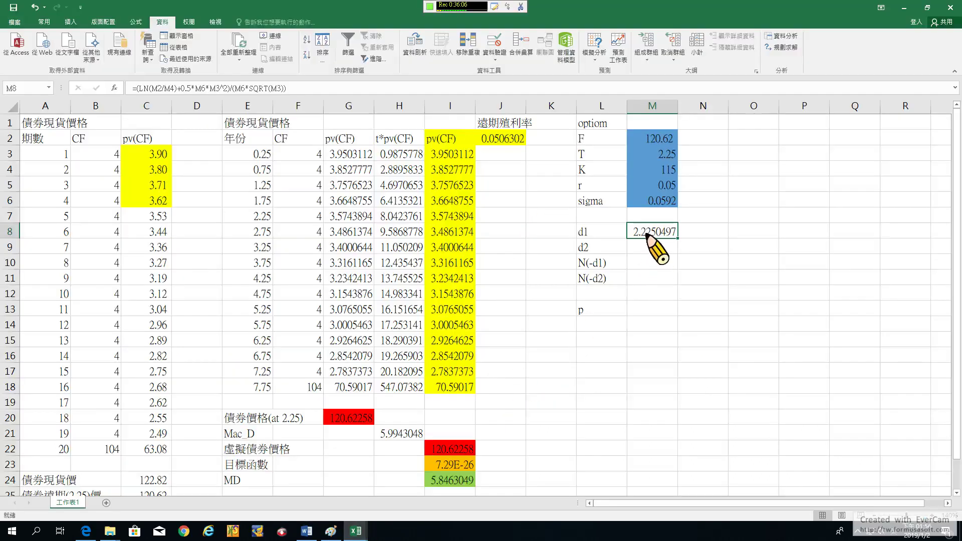
{"action": "left_click", "coordinate": [206, 89]}
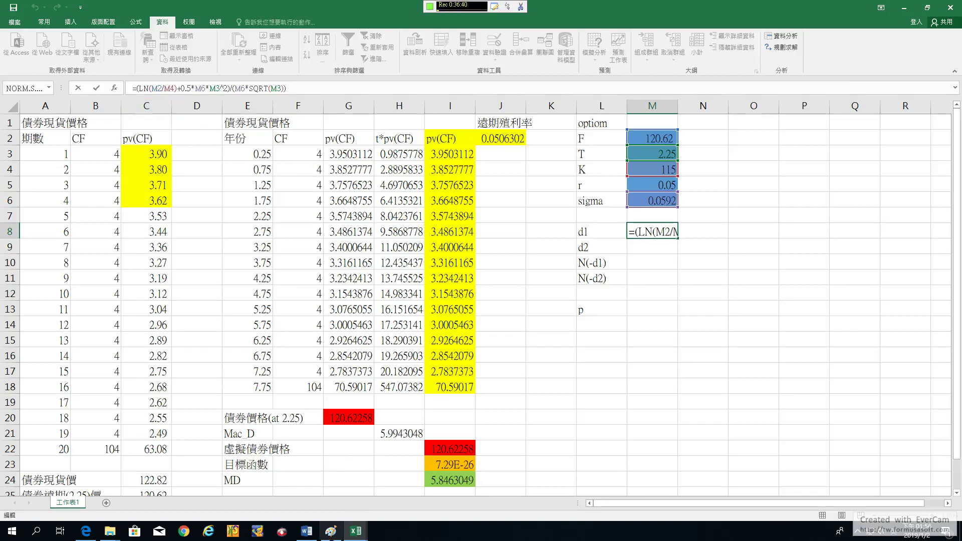
{"action": "key", "text": "Return"}
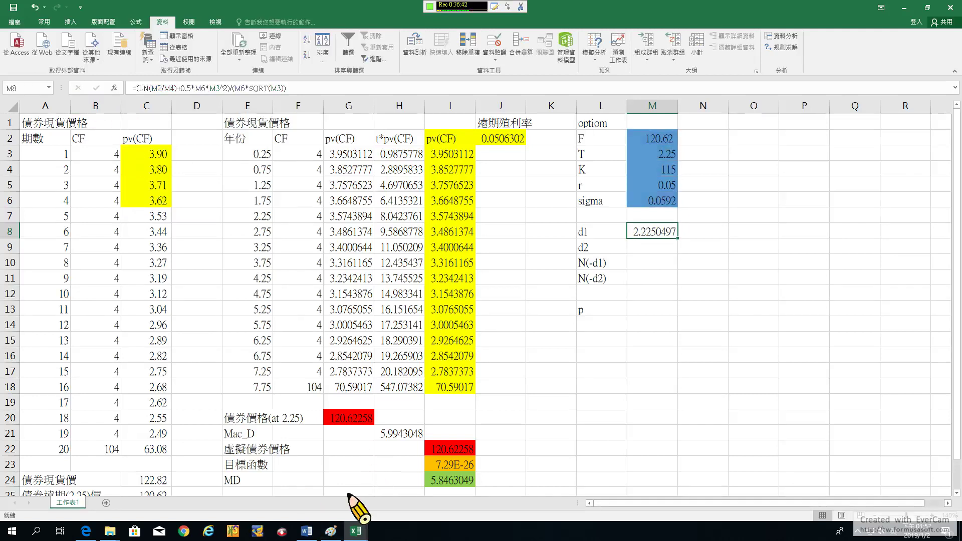
{"action": "left_click", "coordinate": [331, 532]}
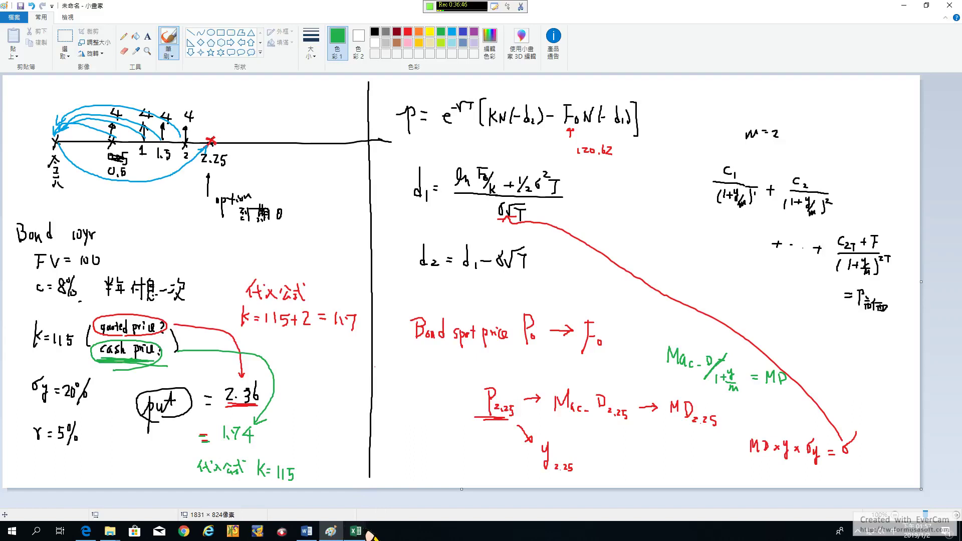
{"action": "mouse_move", "coordinate": [357, 531]}
{"action": "left_click", "coordinate": [441, 501]}
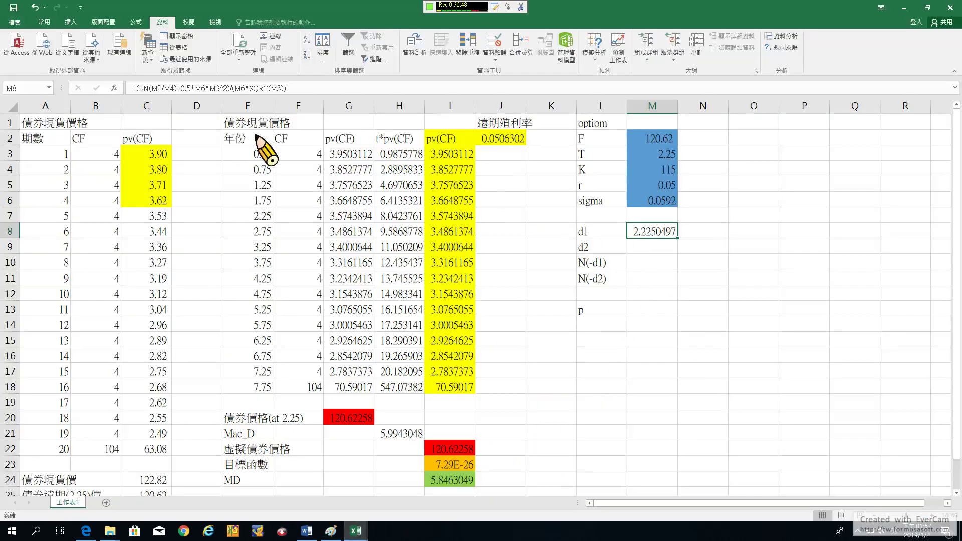
Correct the d1 numerator in M8 so sigma is squared and T is not, using 0.5*M6^2*M3
{"action": "double_click", "coordinate": [193, 88]}
{"action": "left_click", "coordinate": [206, 89]}
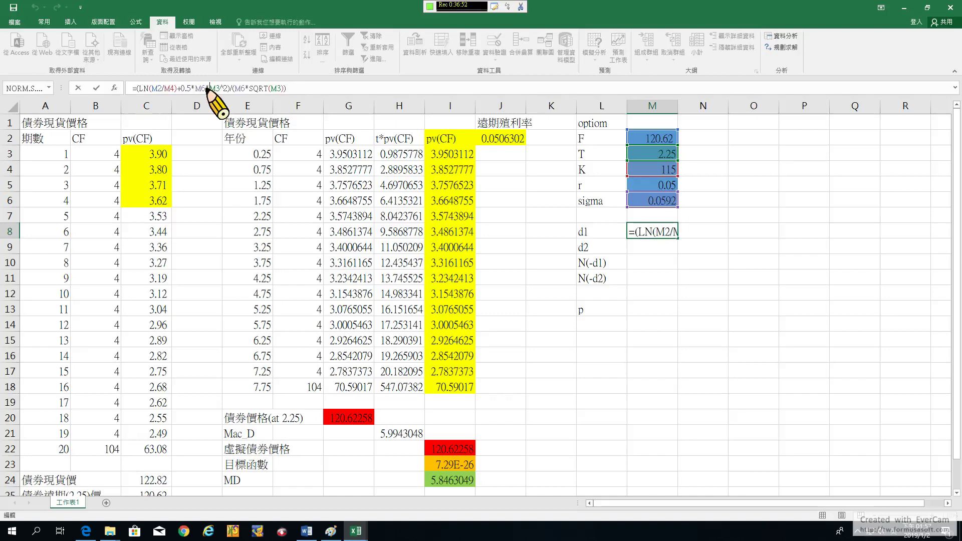
{"action": "type", "text": "^2"}
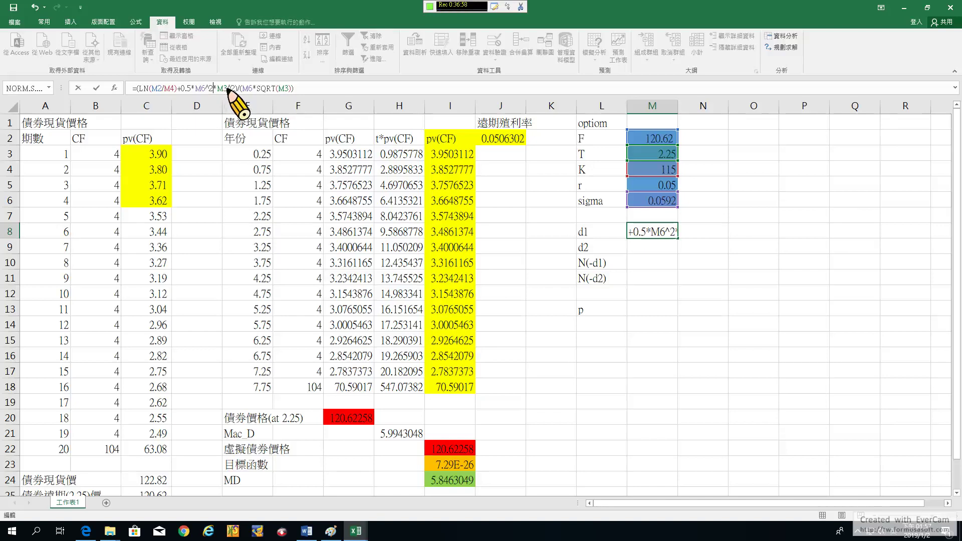
{"action": "left_click", "coordinate": [235, 88]}
{"action": "key", "text": "BackSpace"}
{"action": "key", "text": "BackSpace"}
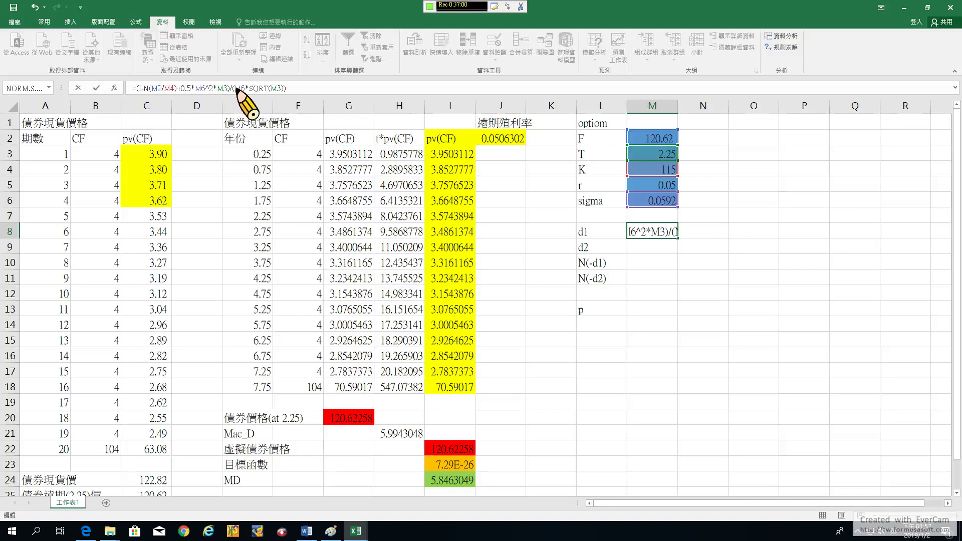
{"action": "key", "text": "Return"}
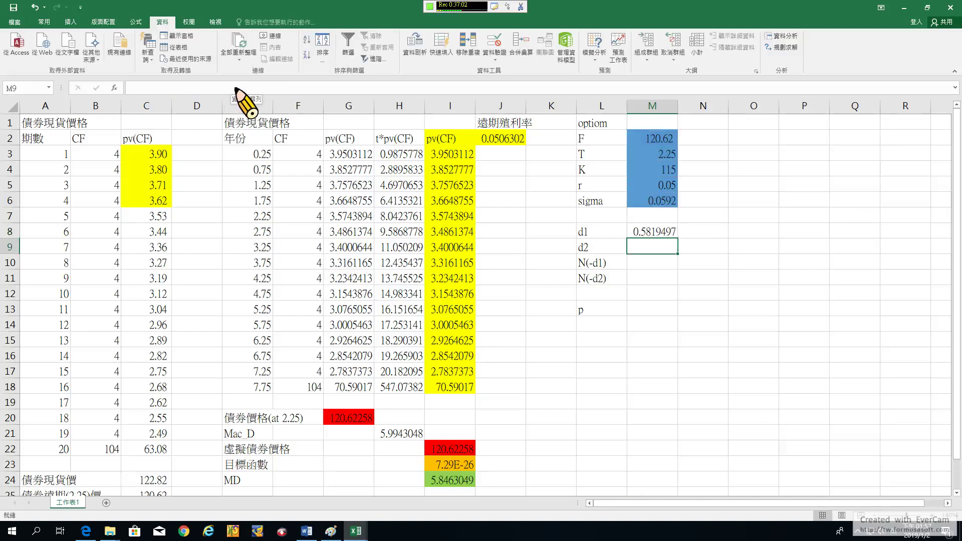
Draft the d2 formula in M9 as =M8-M6&sqrt(M3))
{"action": "left_click", "coordinate": [647, 231]}
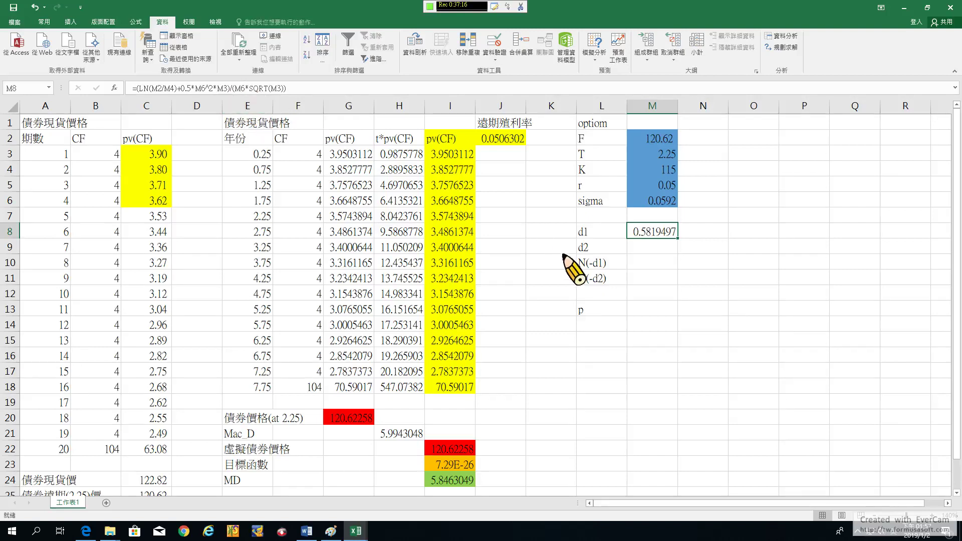
{"action": "left_click", "coordinate": [649, 248]}
{"action": "type", "text": "="}
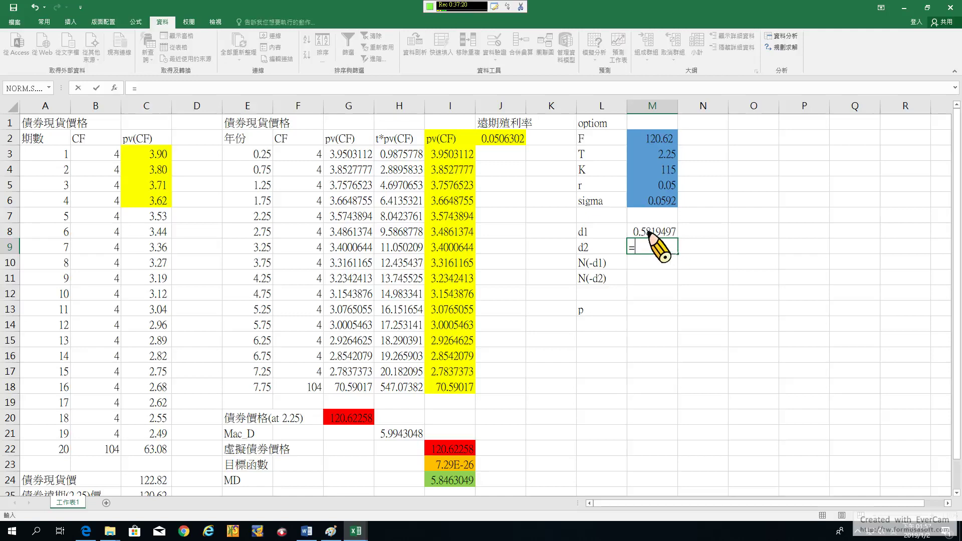
{"action": "left_click", "coordinate": [649, 234]}
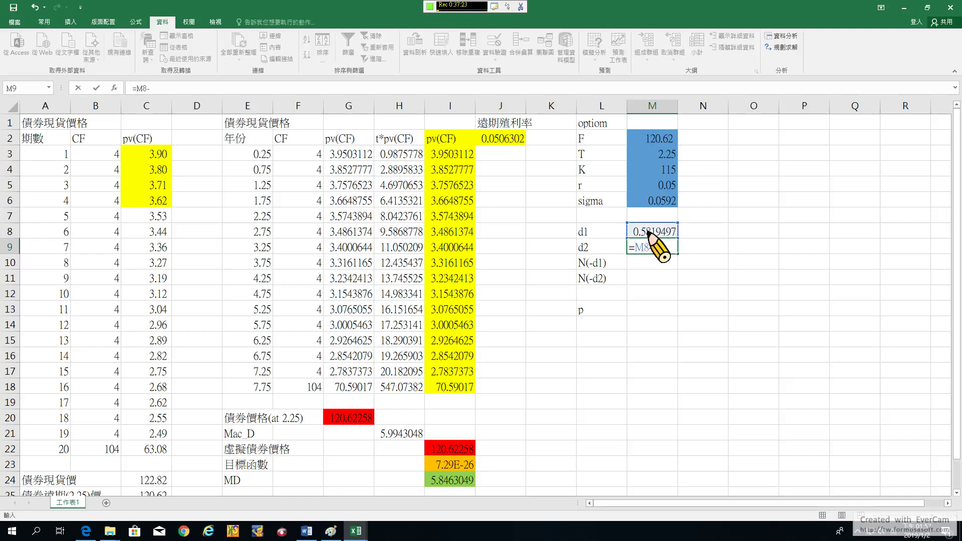
{"action": "left_click", "coordinate": [652, 203]}
{"action": "type", "text": "&sqty"}
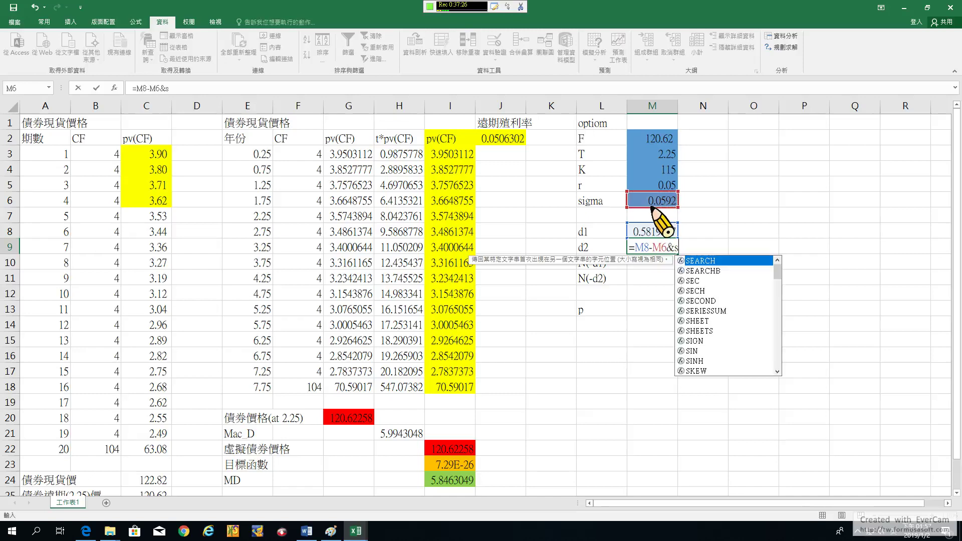
{"action": "key", "text": "BackSpace"}
{"action": "key", "text": "BackSpace"}
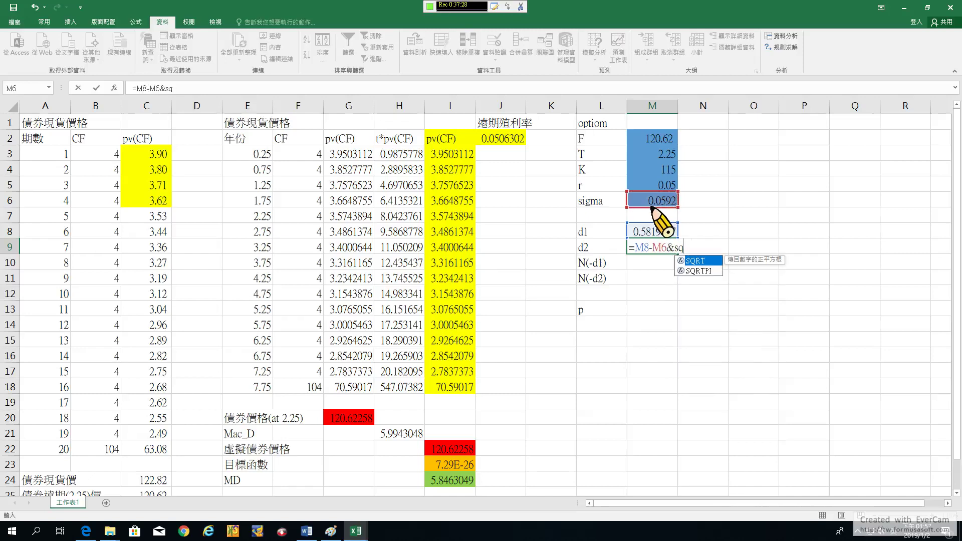
{"action": "type", "text": "rt("}
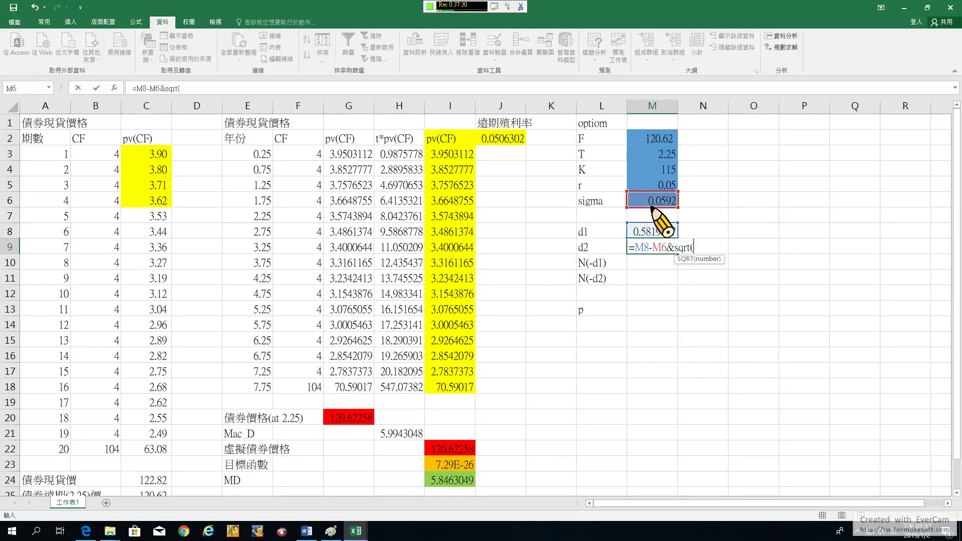
{"action": "left_click", "coordinate": [647, 150]}
{"action": "type", "text": ")"}
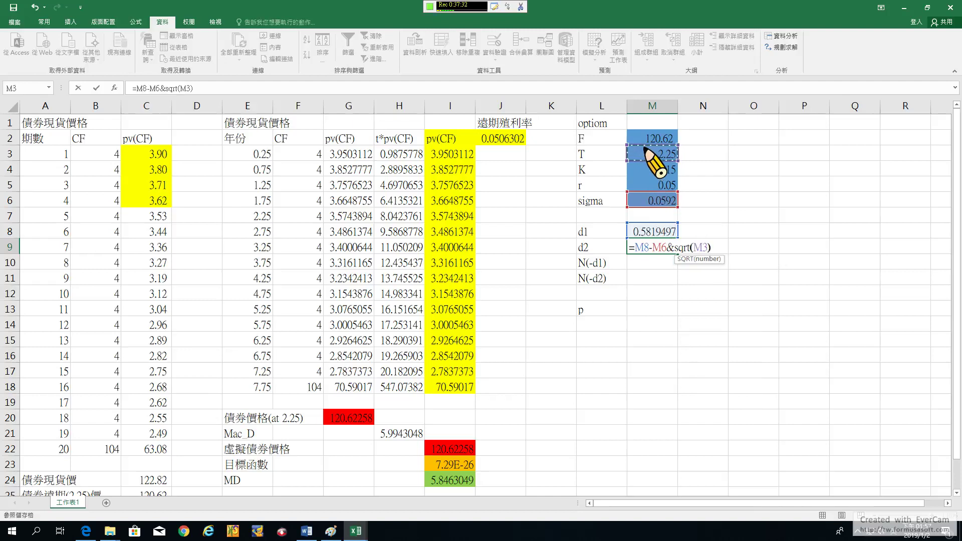
{"action": "type", "text": ")"}
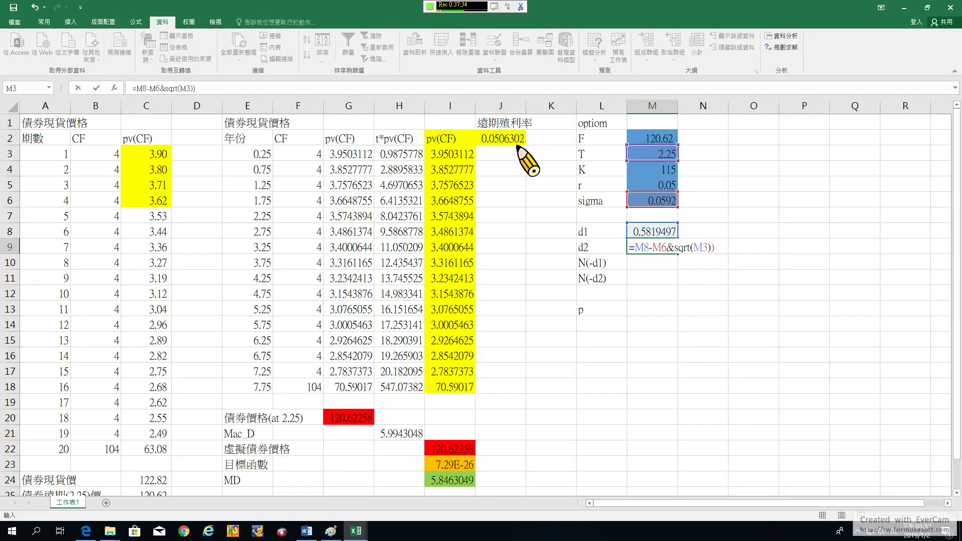
Replace the ampersand in the d2 formula with multiplication and accept the proposed parenthesis correction, entering =M8-M6*sqrt(M3) in M9
{"action": "left_click", "coordinate": [163, 88]}
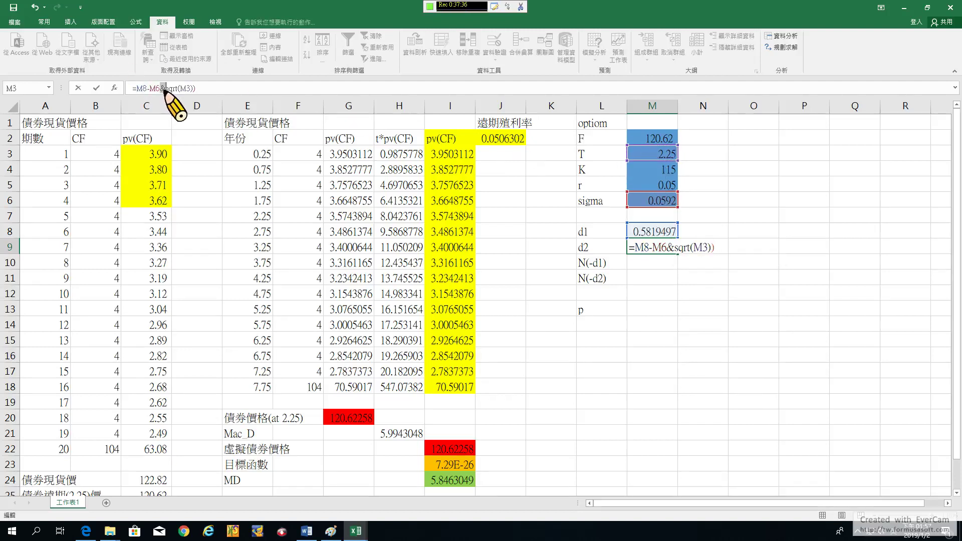
{"action": "type", "text": "*"}
{"action": "key", "text": "Return"}
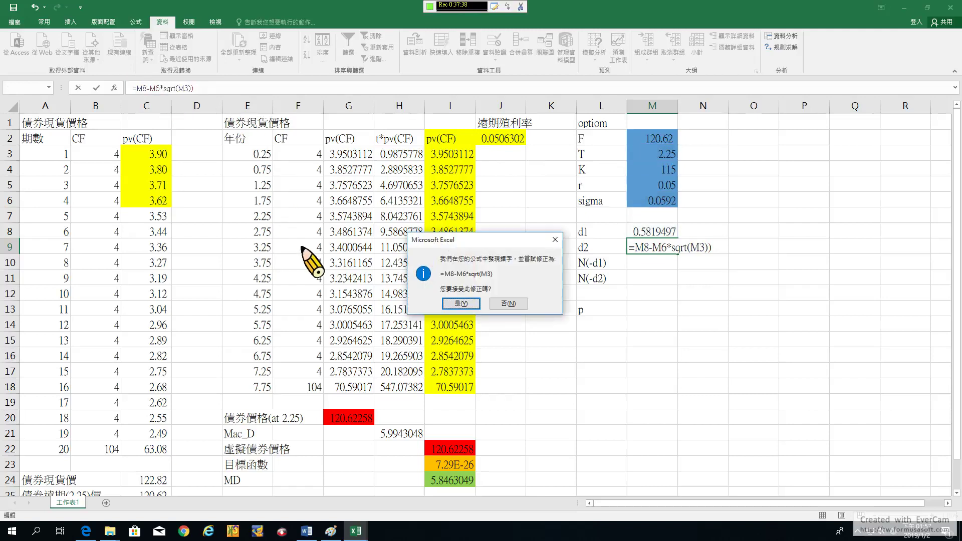
{"action": "left_click", "coordinate": [459, 304]}
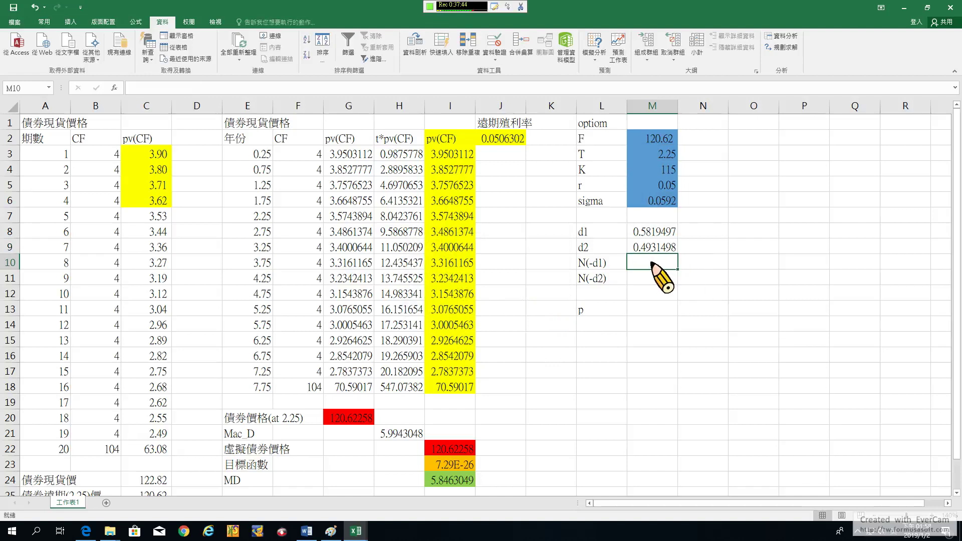
Calculate N(-d1) in M10 using the NORM.S.DIST function with Z set to -M8 and Cumulative set to TRUE
{"action": "left_click", "coordinate": [114, 88]}
{"action": "left_click_drag", "start_coordinate": [631, 232], "coordinate": [364, 249]}
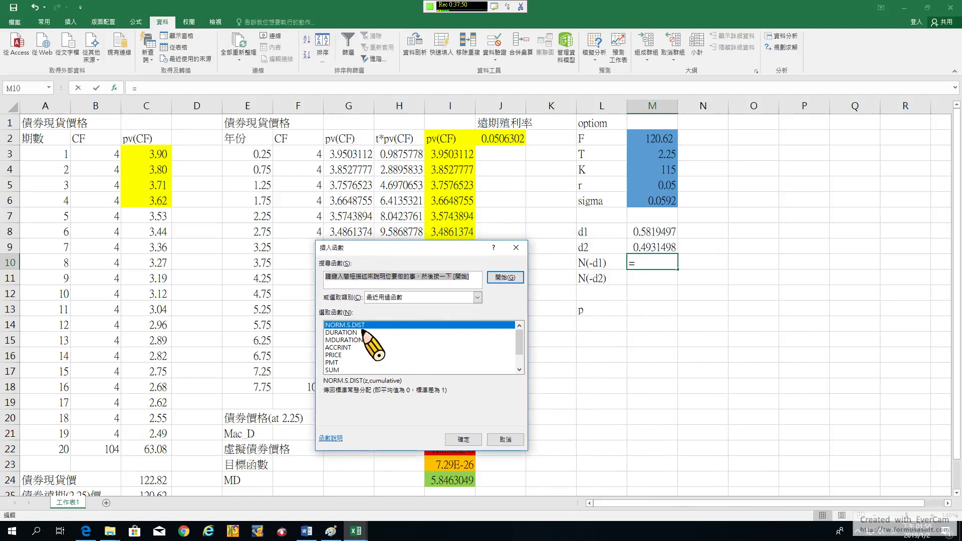
{"action": "left_click", "coordinate": [463, 440]}
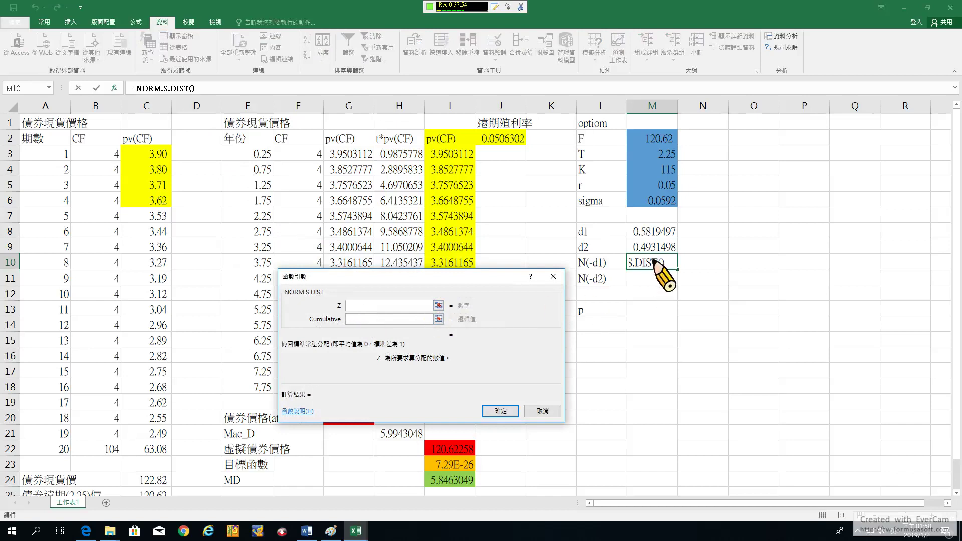
{"action": "left_click", "coordinate": [652, 232]}
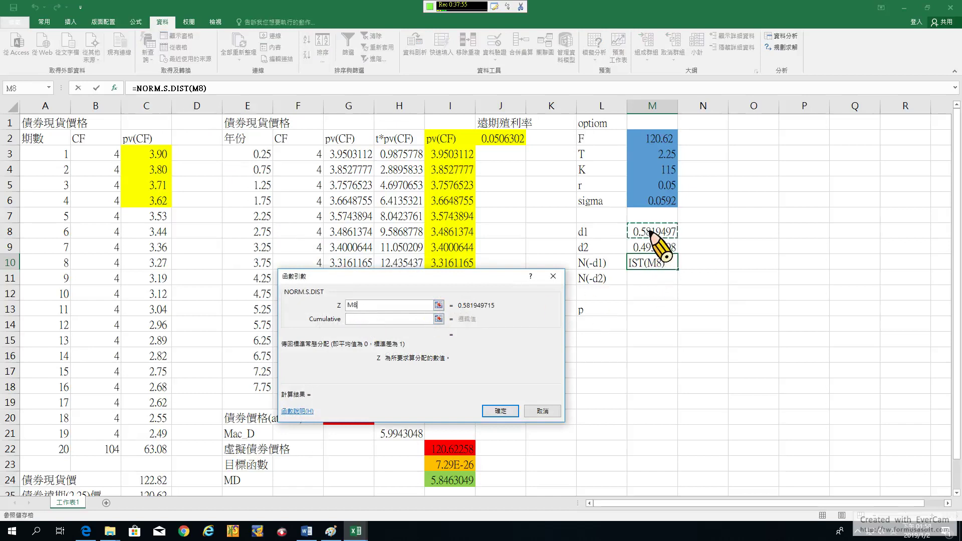
{"action": "left_click", "coordinate": [194, 88]}
{"action": "type", "text": "-"}
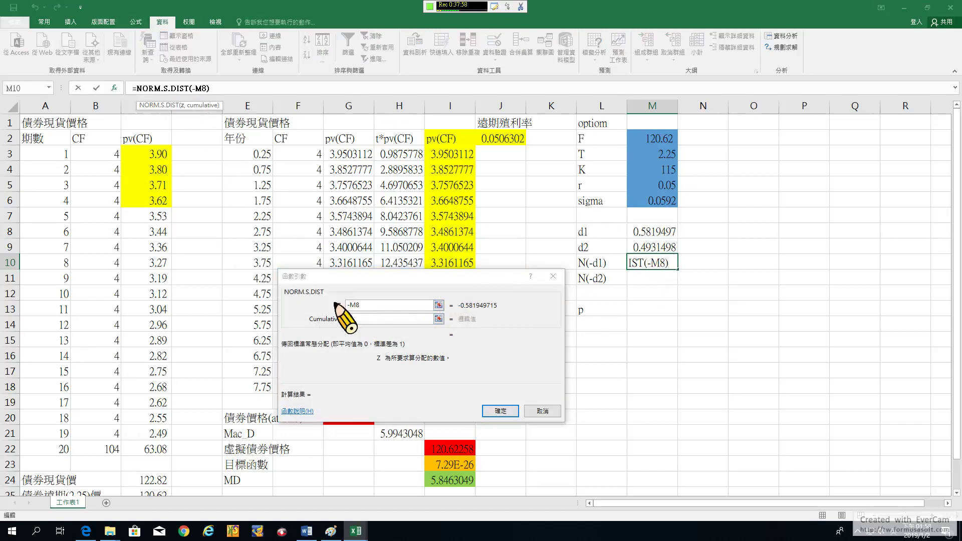
{"action": "left_click", "coordinate": [374, 320]}
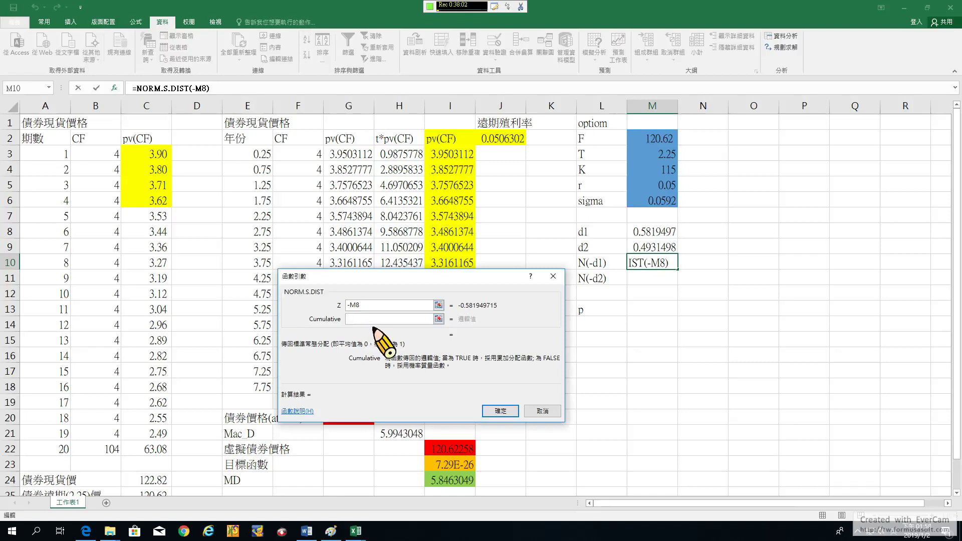
{"action": "type", "text": "TRUE"}
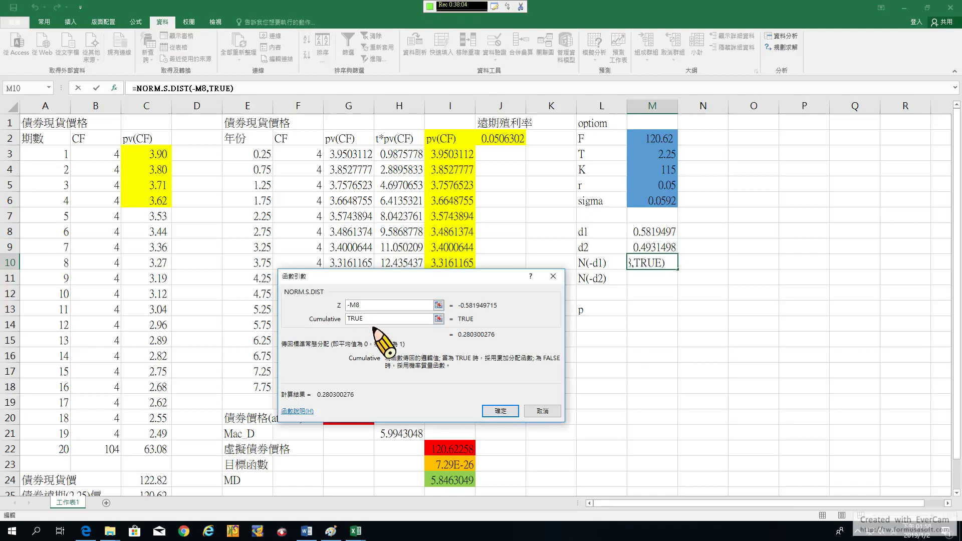
{"action": "key", "text": "Return"}
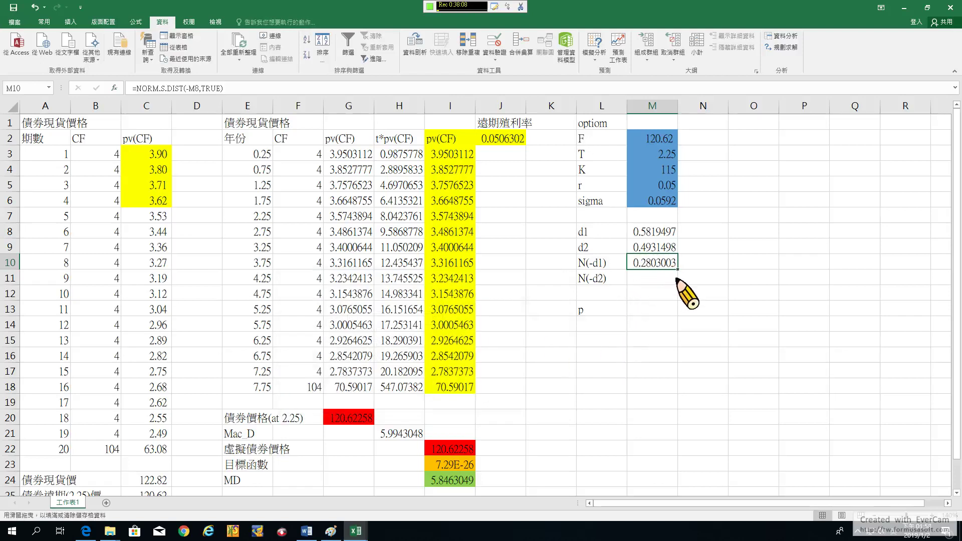
Copy the N(-d1) formula from M10 down into M11 to calculate N(-d2)
{"action": "left_click_drag", "start_coordinate": [677, 270], "coordinate": [674, 285]}
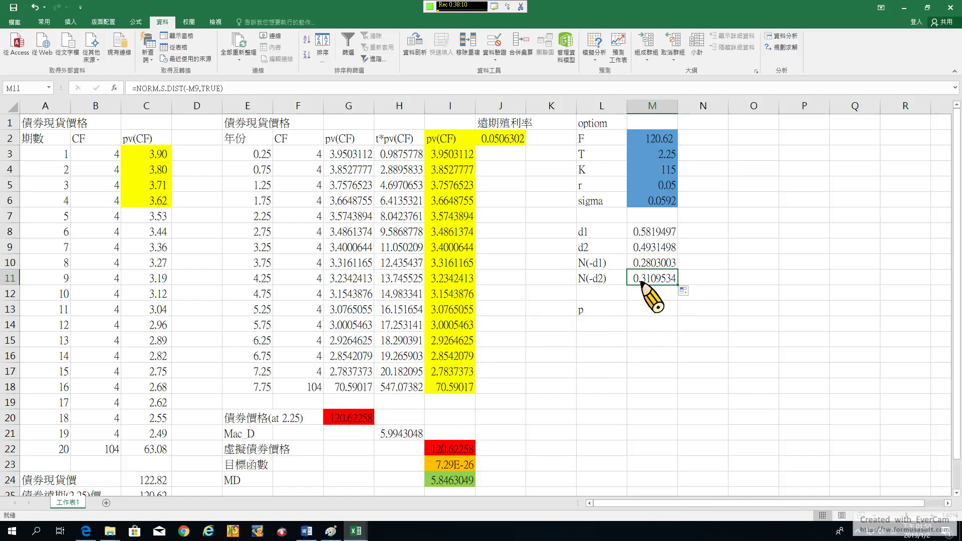
{"action": "left_click", "coordinate": [649, 310]}
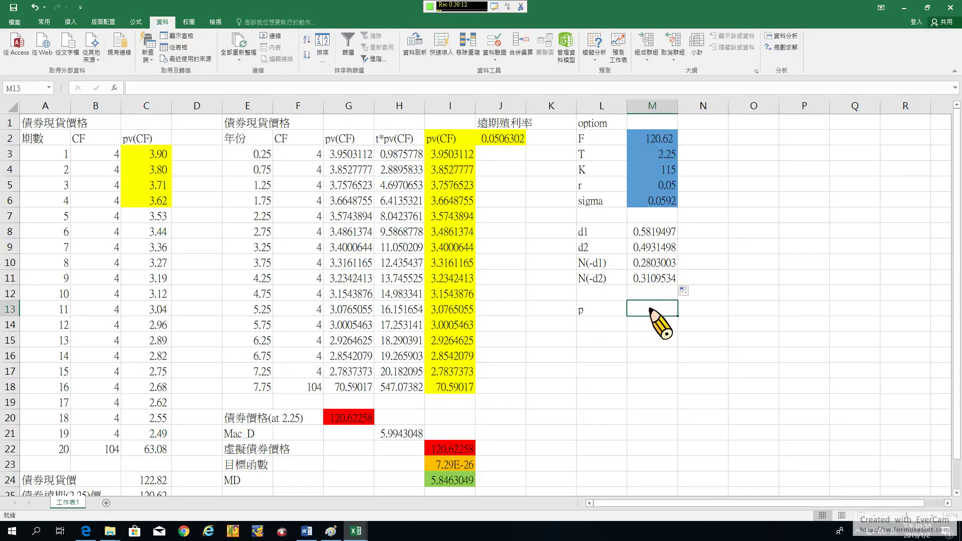
{"action": "type", "text": "="}
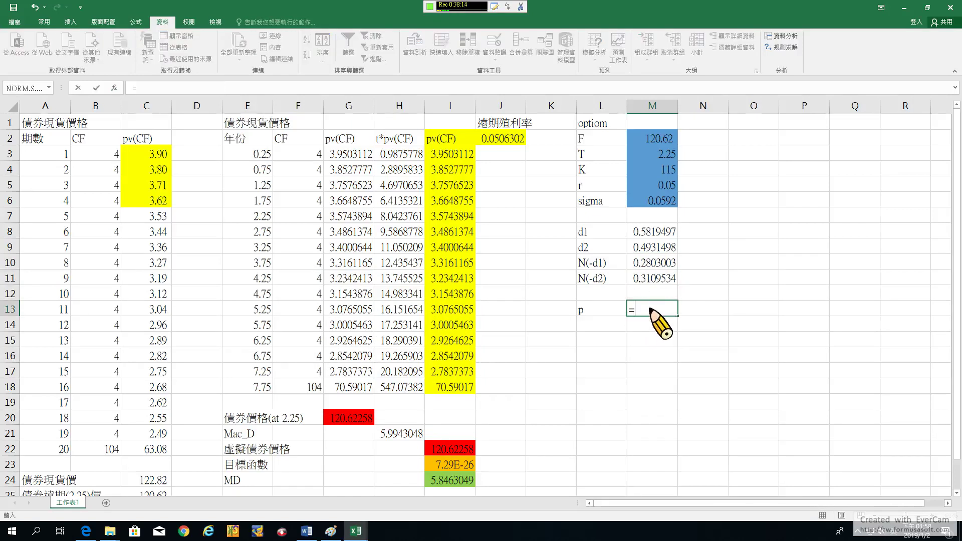
{"action": "type", "text": "exp"}
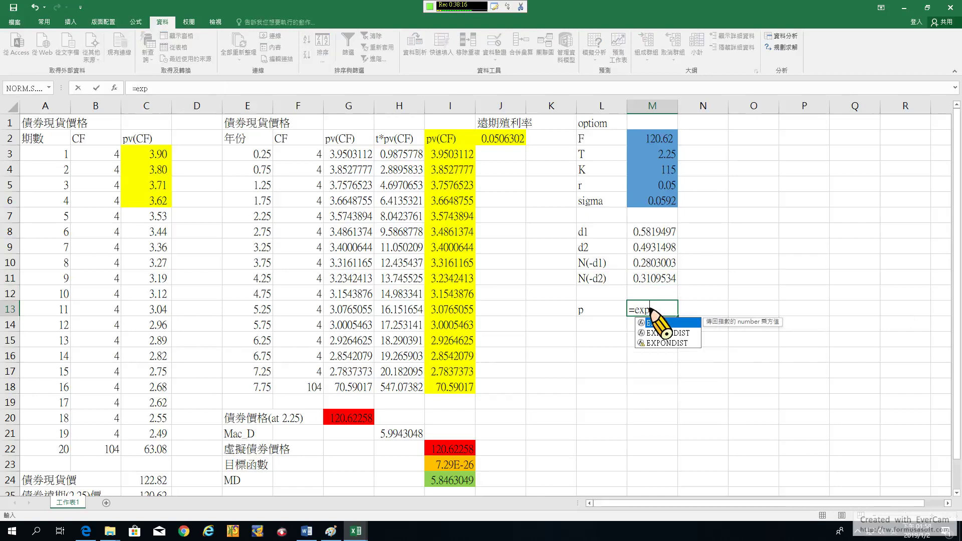
{"action": "type", "text": "("}
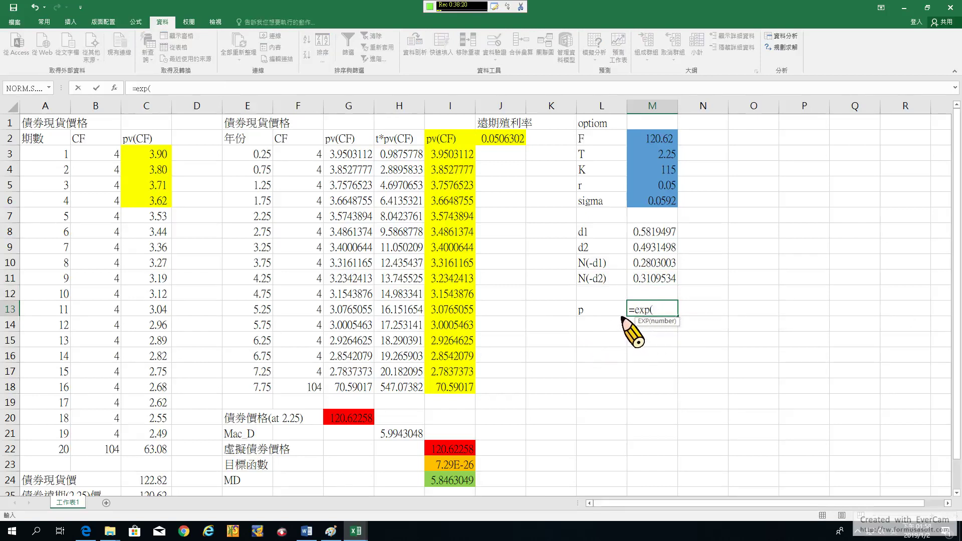
{"action": "type", "text": "n"}
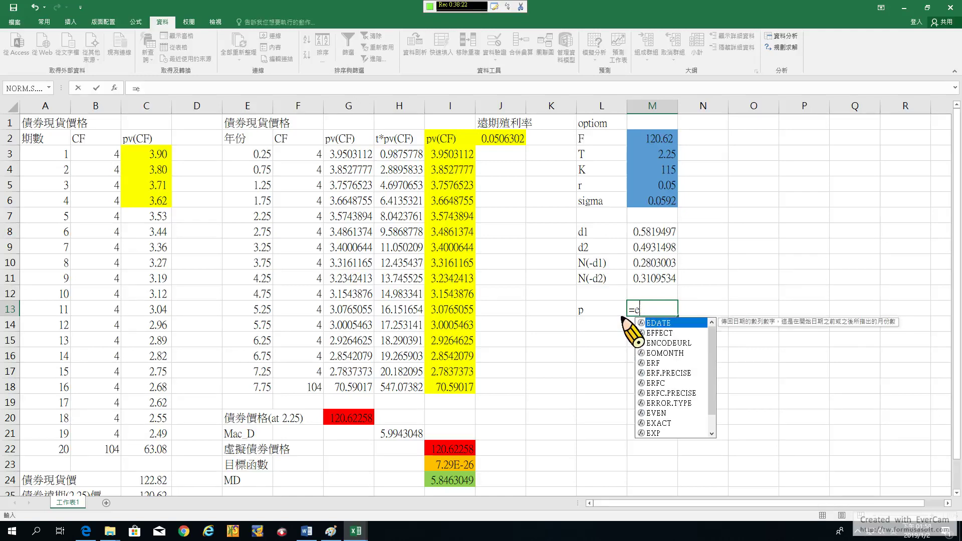
{"action": "key", "text": "Escape"}
{"action": "key", "text": "Escape"}
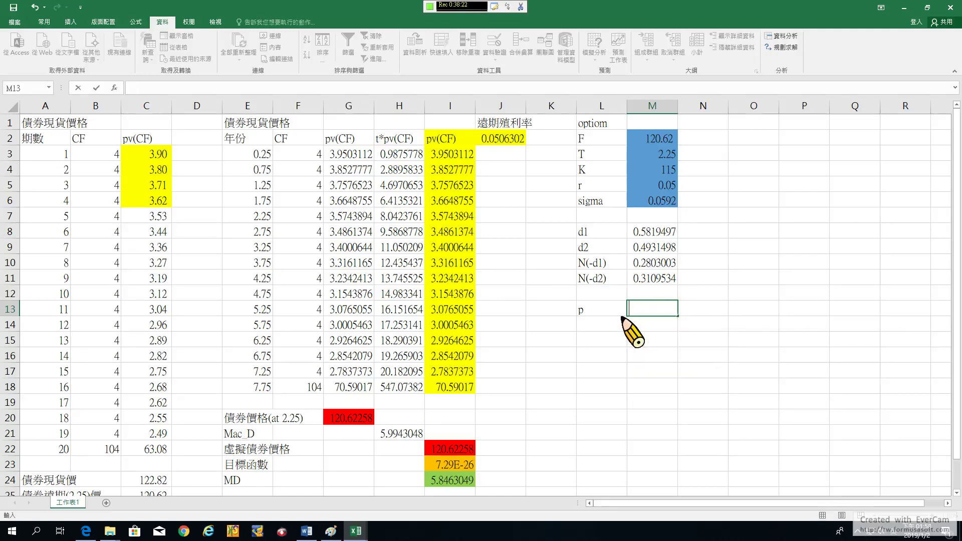
Check the handwritten put formula in Paint, return to Excel and begin the p formula in M13 with the discount factor, =exp(-M5*M3)*(
{"action": "left_click", "coordinate": [332, 532]}
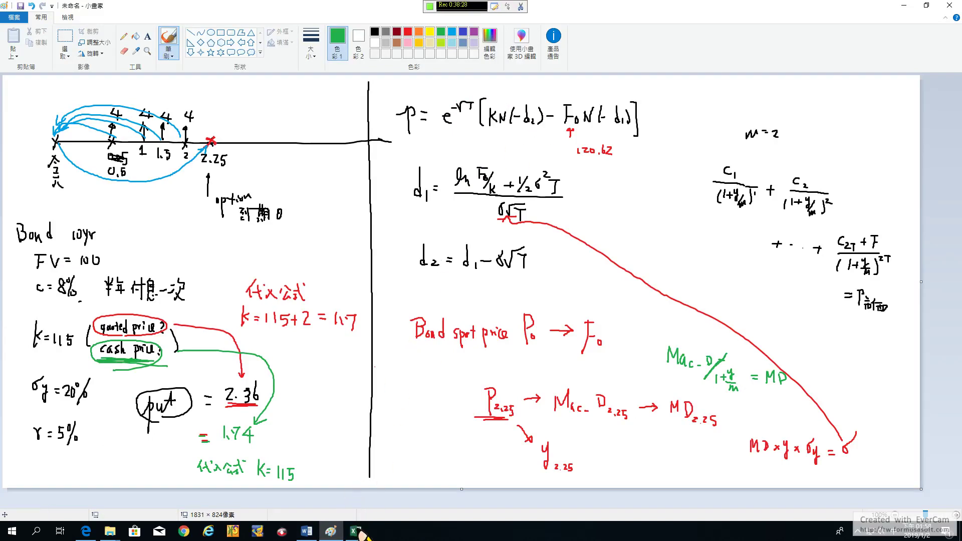
{"action": "mouse_move", "coordinate": [357, 533]}
{"action": "left_click", "coordinate": [430, 484]}
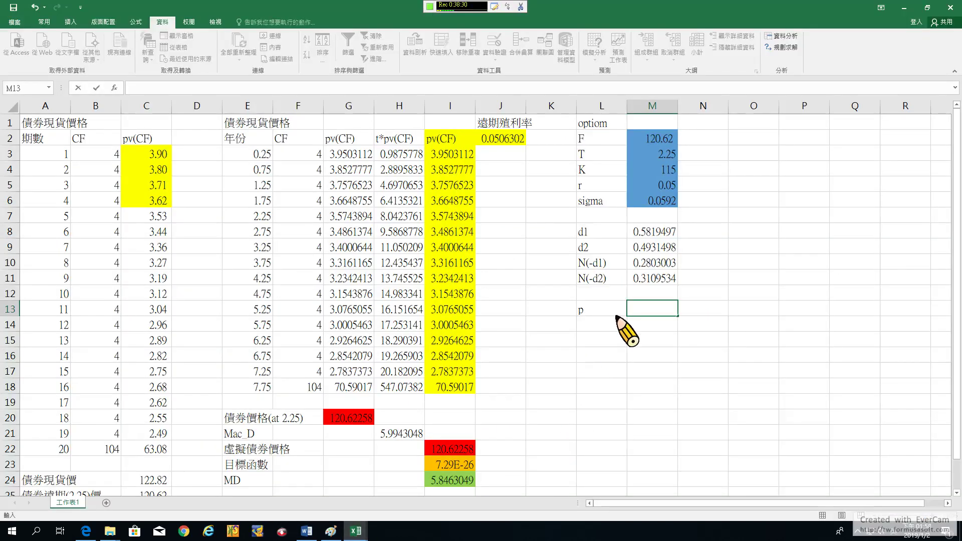
{"action": "type", "text": "=exp("}
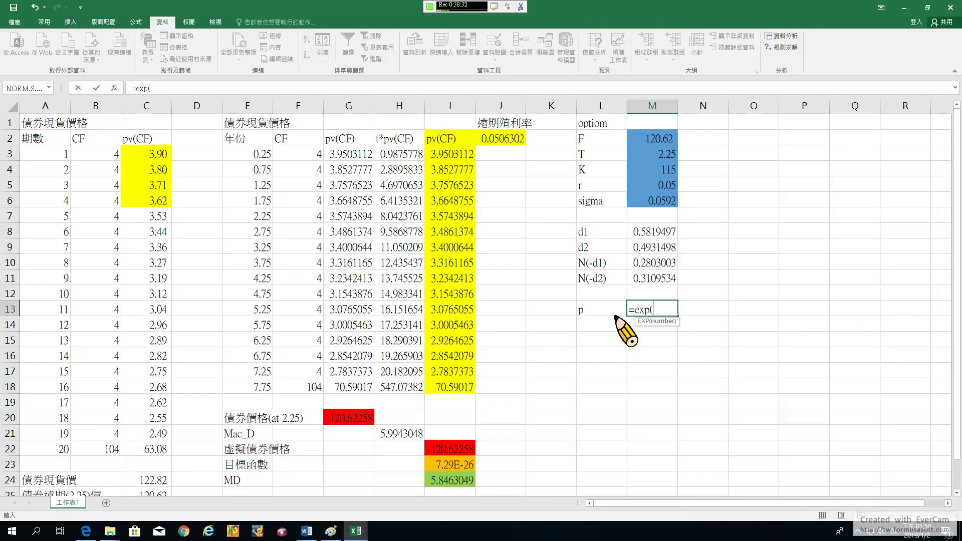
{"action": "type", "text": "-"}
{"action": "left_click", "coordinate": [645, 183]}
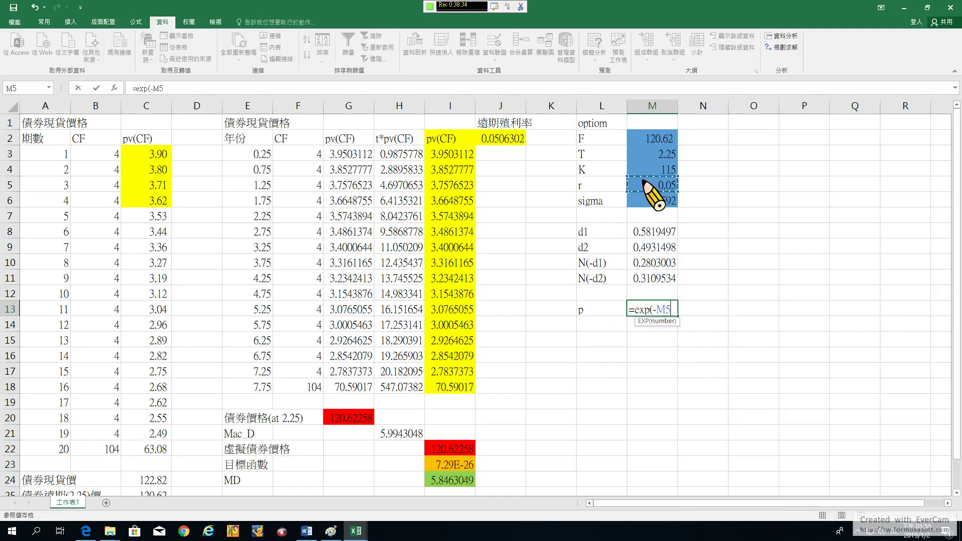
{"action": "type", "text": "*"}
{"action": "left_click", "coordinate": [649, 156]}
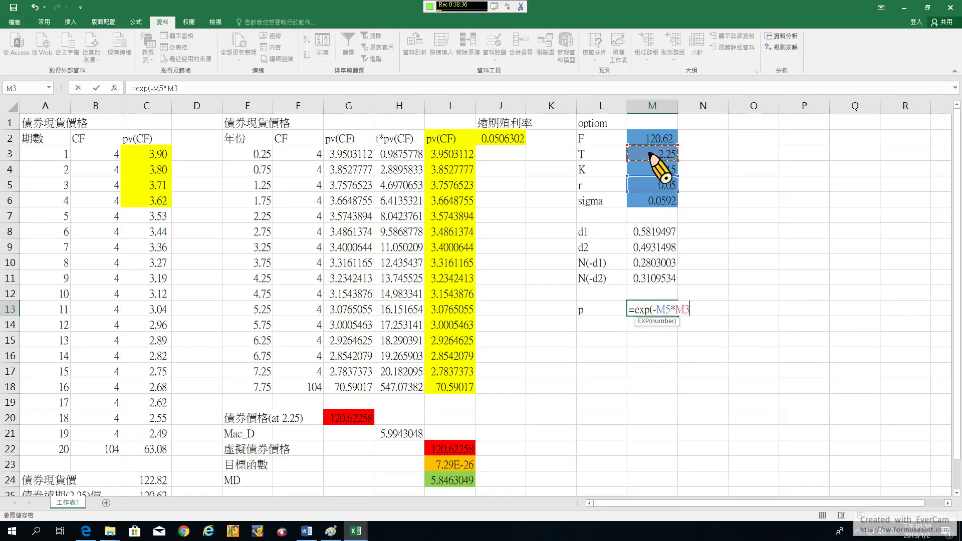
{"action": "type", "text": ")*("}
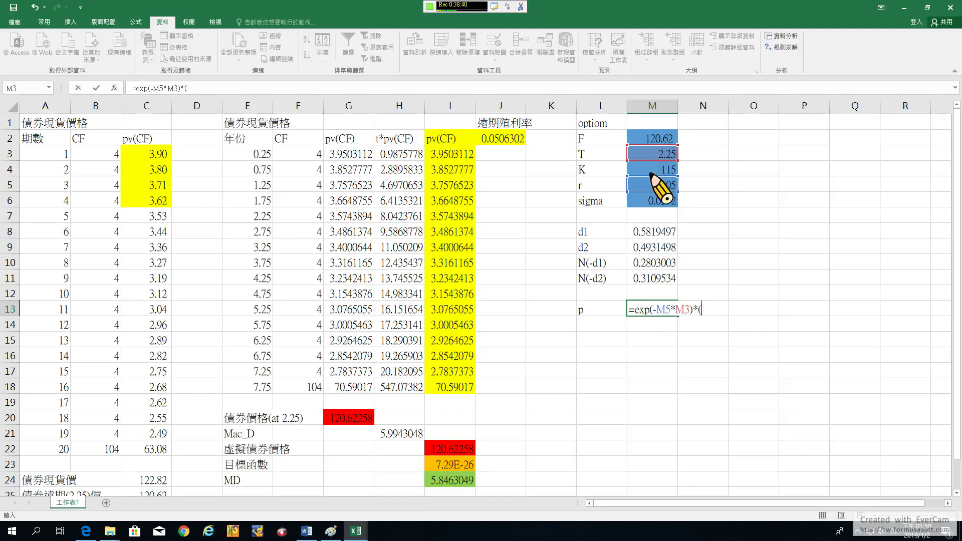
Complete the p formula in M13 with K times N(-d2) minus F times N(-d1), giving =EXP(-M5*M3)*(M4*M11-M2*M10)
{"action": "left_click", "coordinate": [651, 173]}
{"action": "type", "text": "*"}
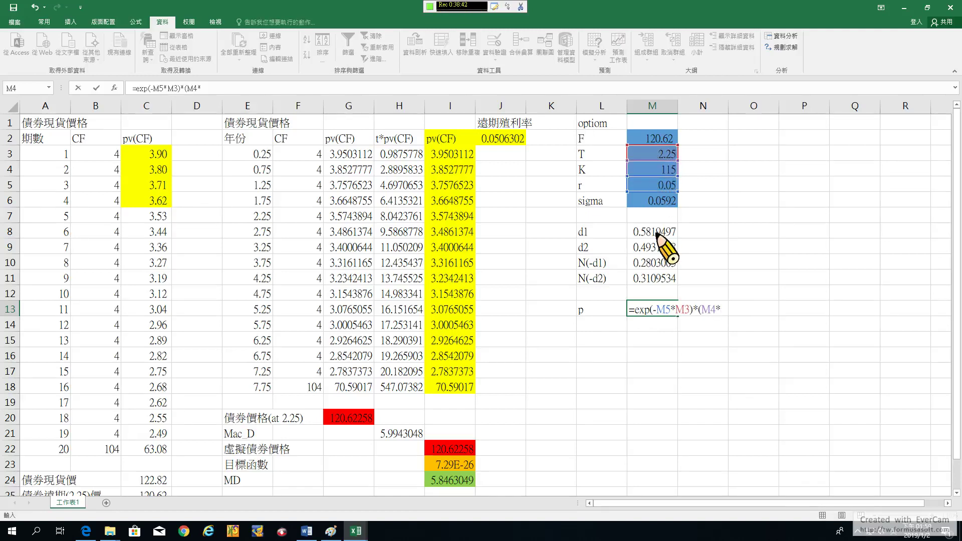
{"action": "left_click", "coordinate": [648, 279]}
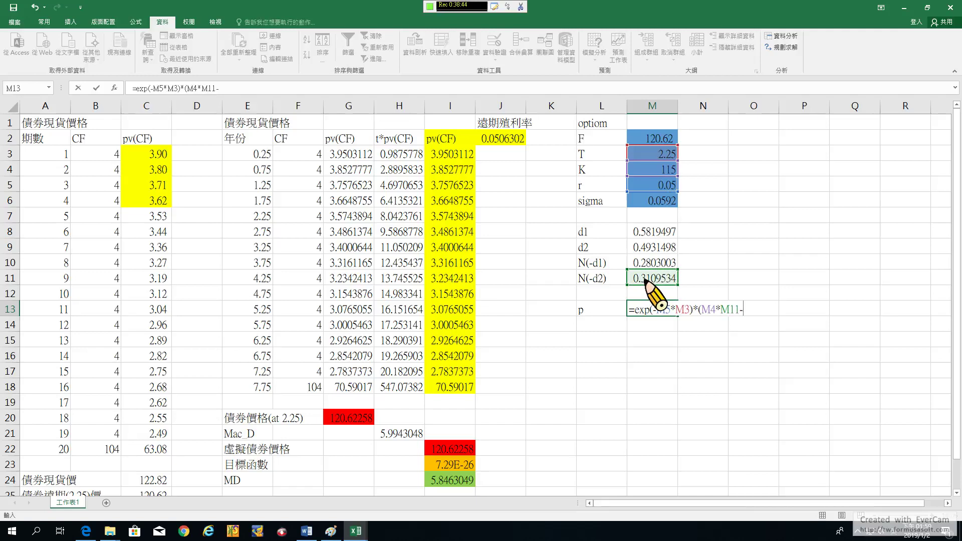
{"action": "left_click", "coordinate": [650, 142]}
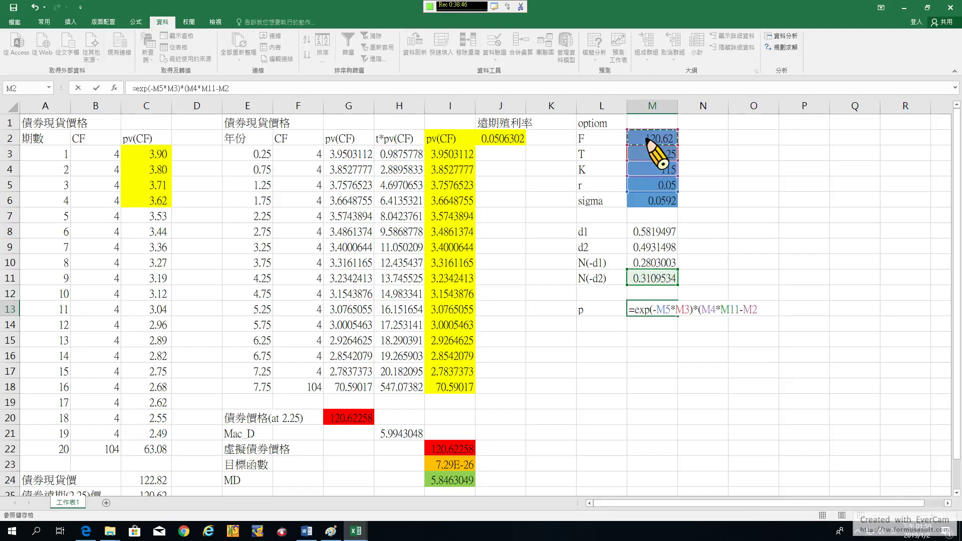
{"action": "type", "text": "*"}
{"action": "left_click", "coordinate": [649, 264]}
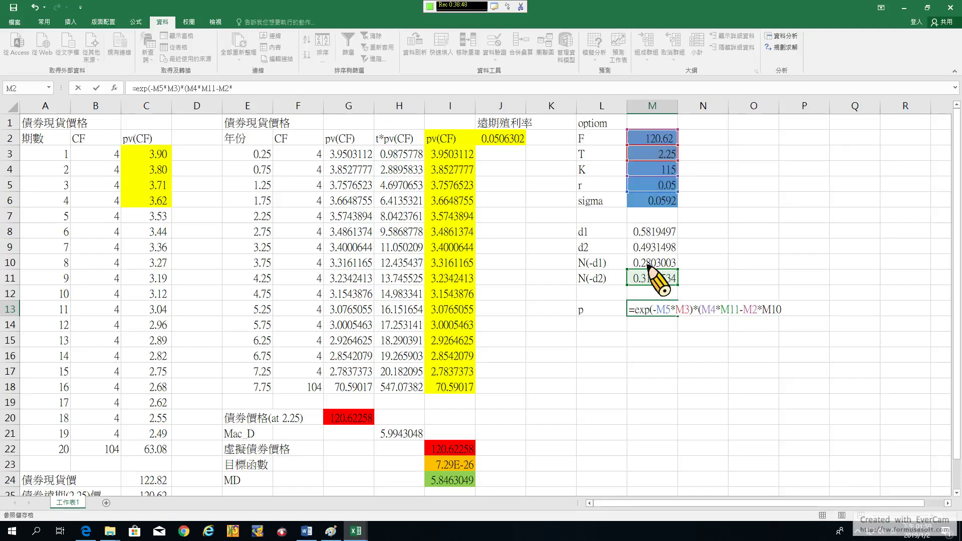
{"action": "type", "text": ")"}
{"action": "key", "text": "Return"}
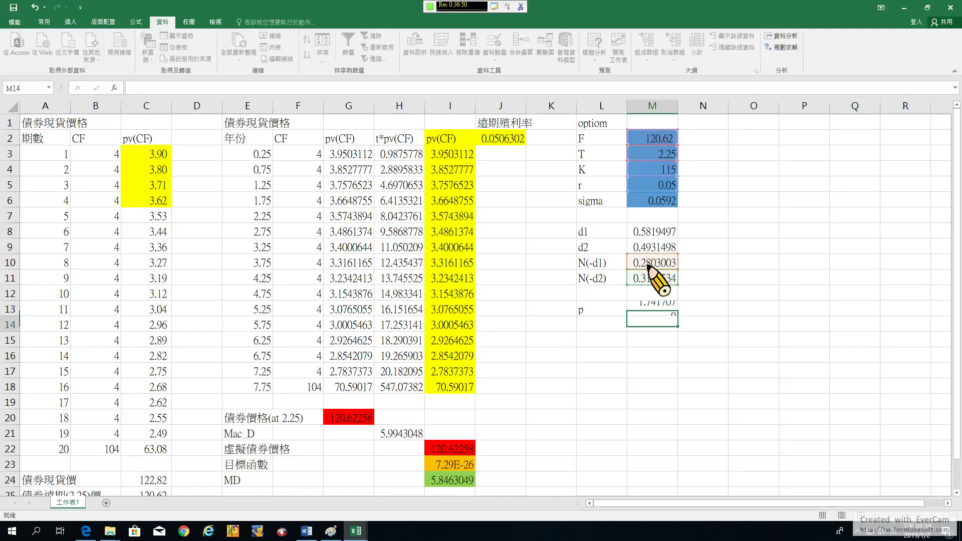
{"action": "left_click", "coordinate": [659, 313]}
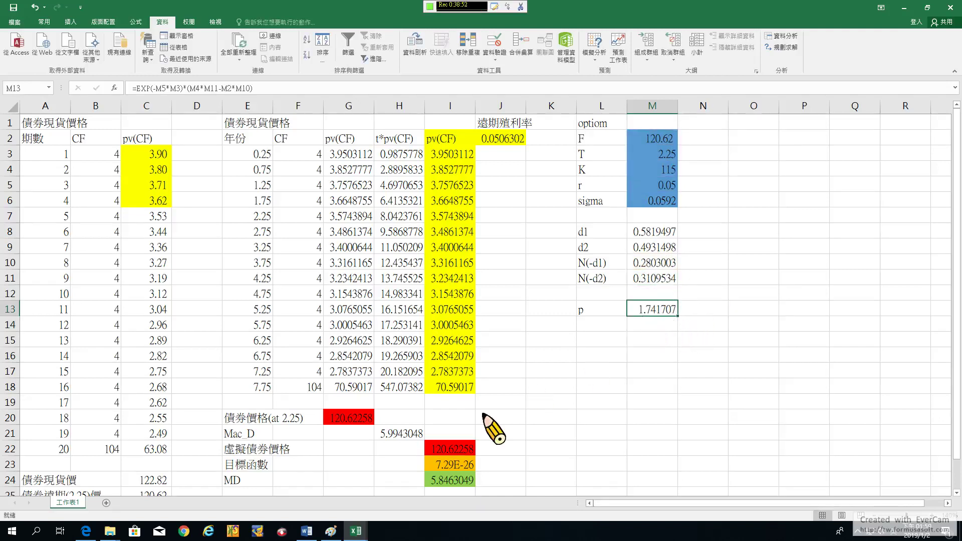
Compare the put price with the result in the Options Calculator workbook, and return to the strike K in 活頁簿1
{"action": "left_click", "coordinate": [356, 531]}
{"action": "left_click", "coordinate": [331, 489]}
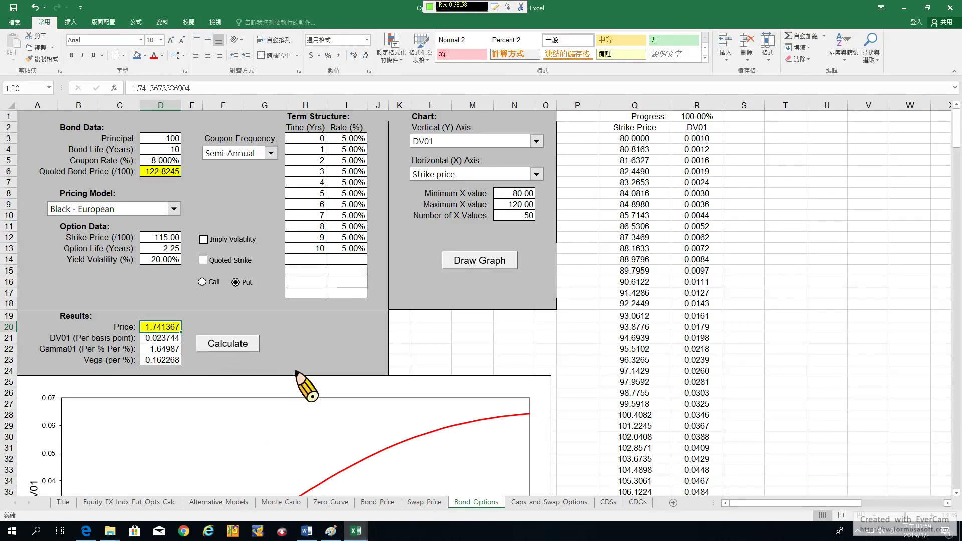
{"action": "mouse_move", "coordinate": [356, 531]}
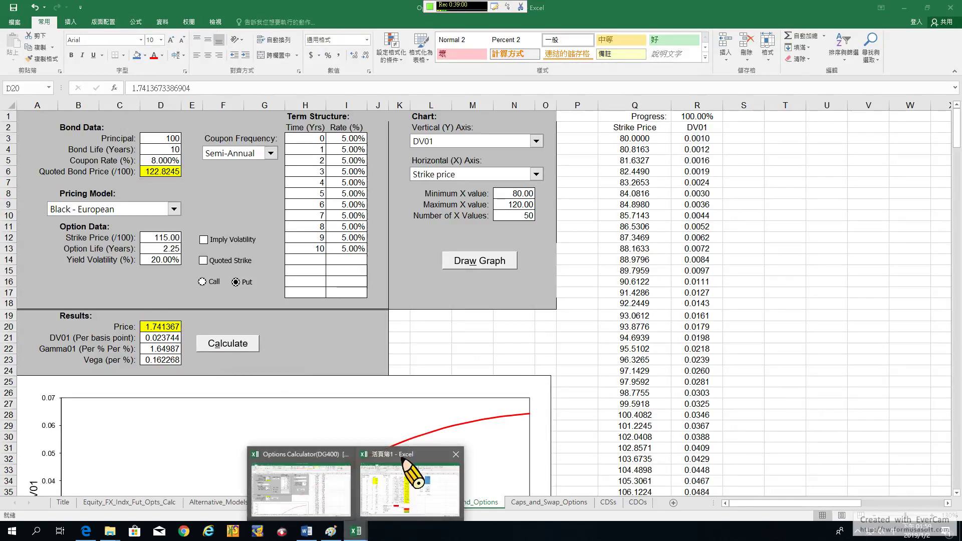
{"action": "left_click", "coordinate": [401, 477]}
{"action": "left_click", "coordinate": [652, 169]}
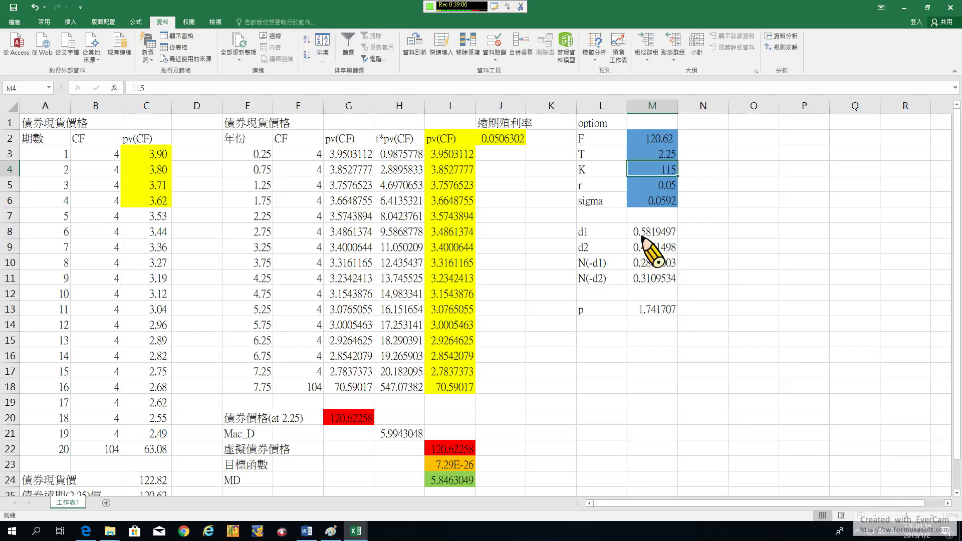
Highlight the put price cell M13 with a light orange fill
{"action": "left_click", "coordinate": [651, 310]}
{"action": "right_click", "coordinate": [649, 310]}
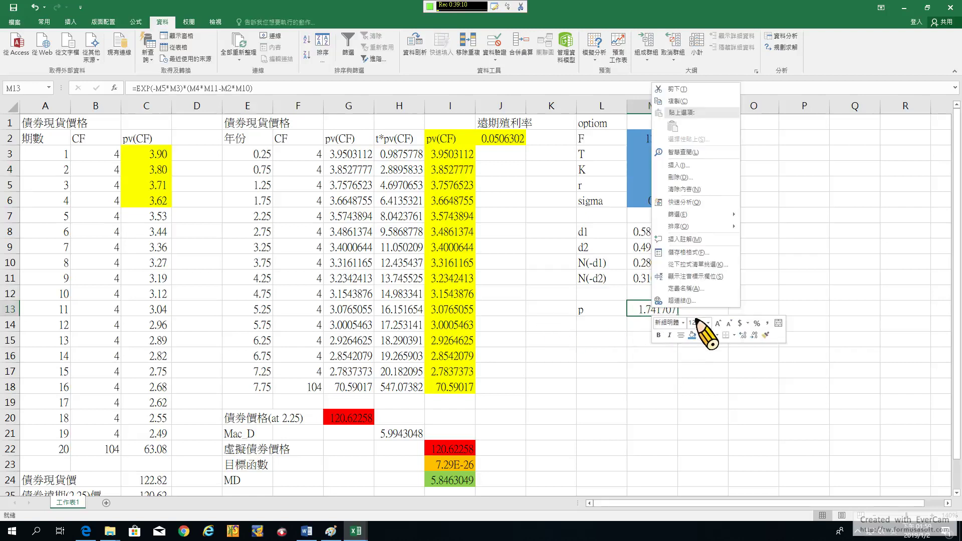
{"action": "left_click", "coordinate": [701, 335]}
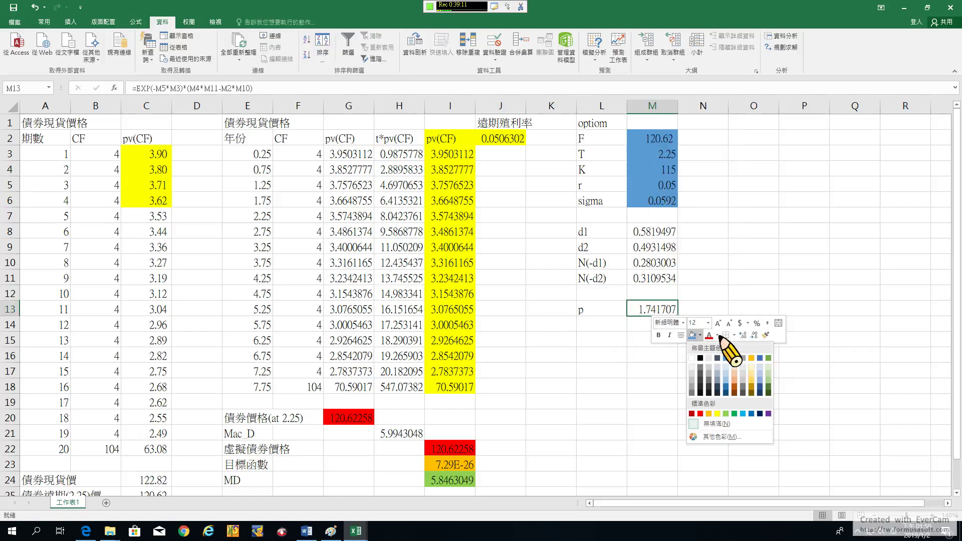
{"action": "left_click", "coordinate": [735, 380]}
{"action": "left_click", "coordinate": [772, 266]}
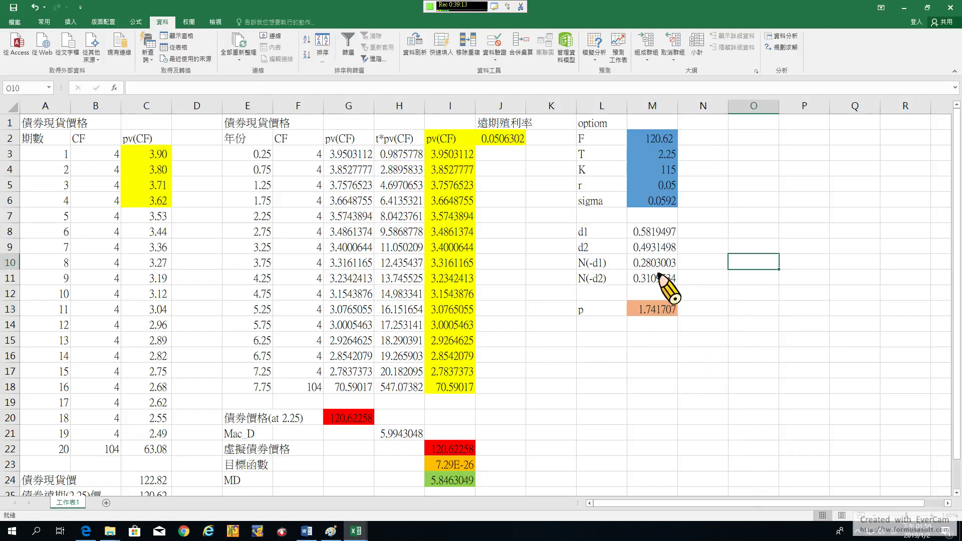
Change the strike K in M4 to =115+2
{"action": "left_click", "coordinate": [658, 171]}
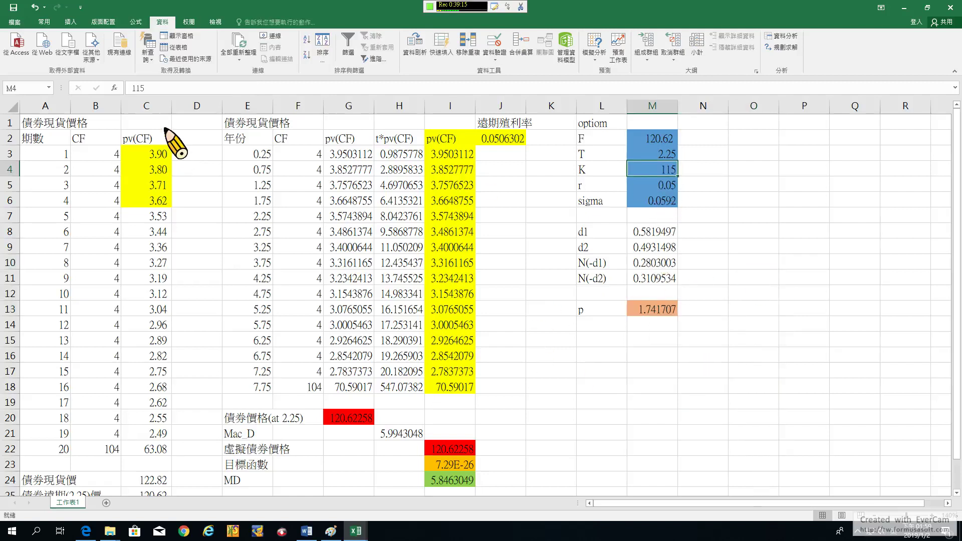
{"action": "left_click", "coordinate": [134, 88]}
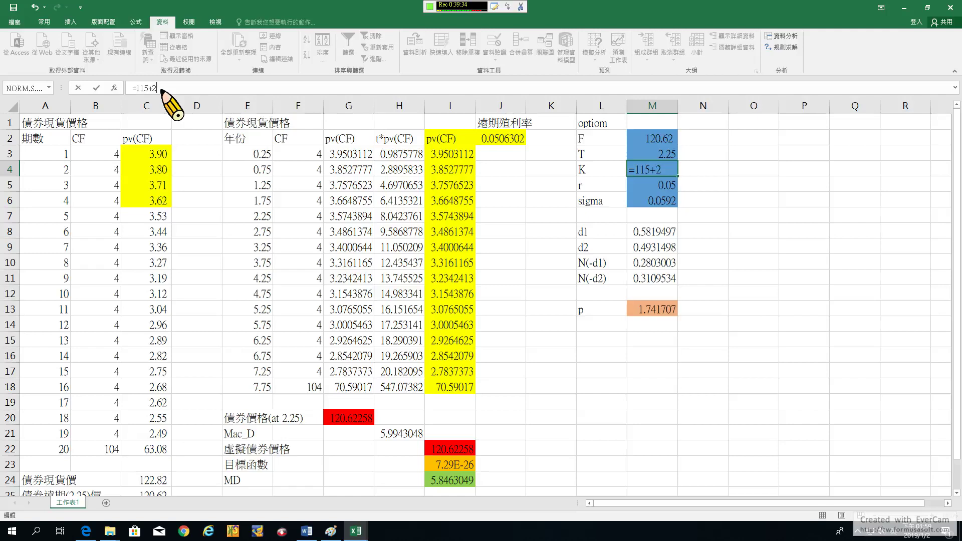
{"action": "key", "text": "Return"}
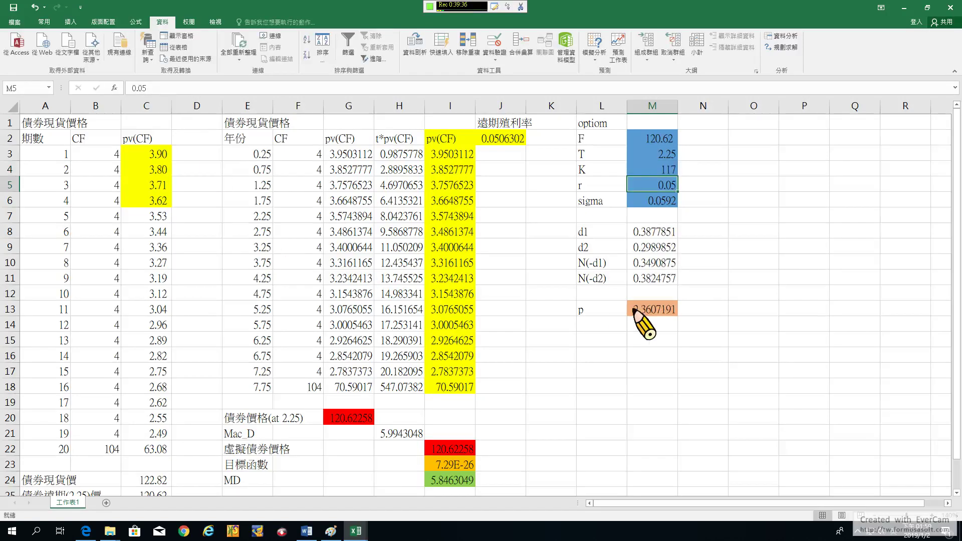
Switch to the Options Calculator workbook, turn on Quoted Strike for the bond option and recalculate the put
{"action": "left_click", "coordinate": [662, 312]}
{"action": "left_click", "coordinate": [356, 531]}
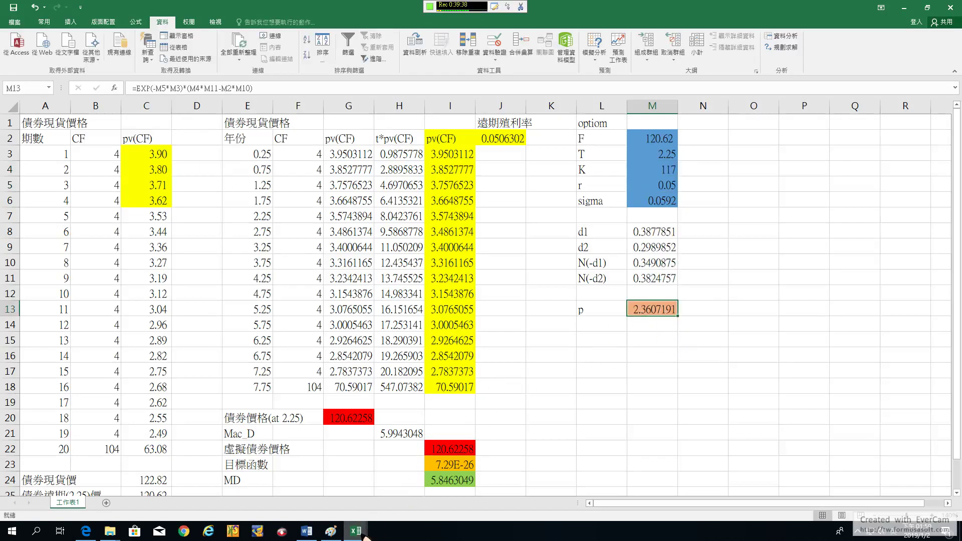
{"action": "left_click", "coordinate": [301, 488]}
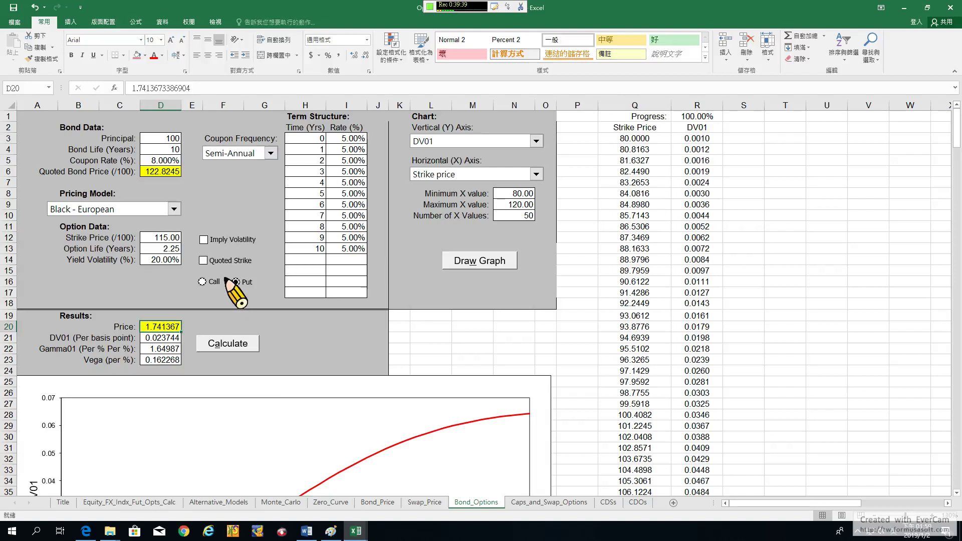
{"action": "left_click", "coordinate": [203, 260]}
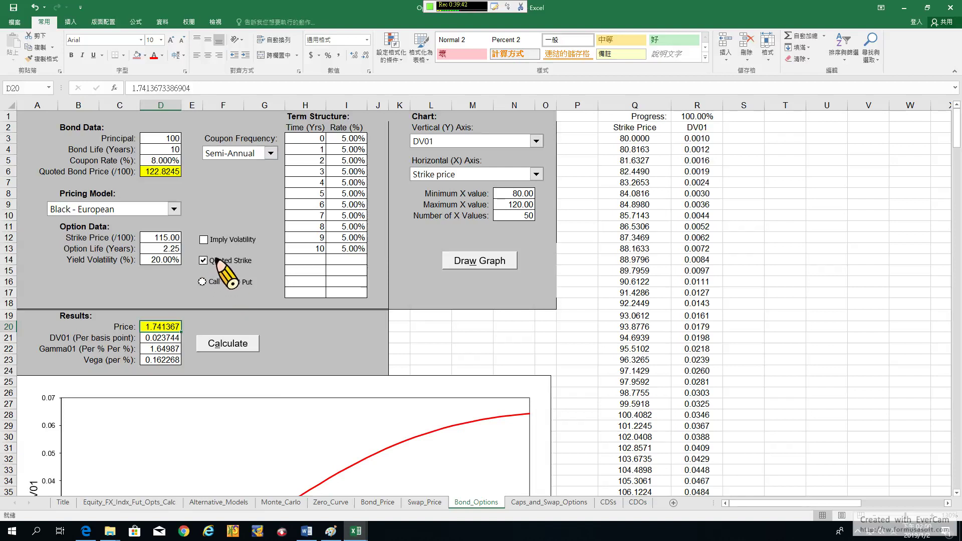
{"action": "left_click", "coordinate": [225, 348]}
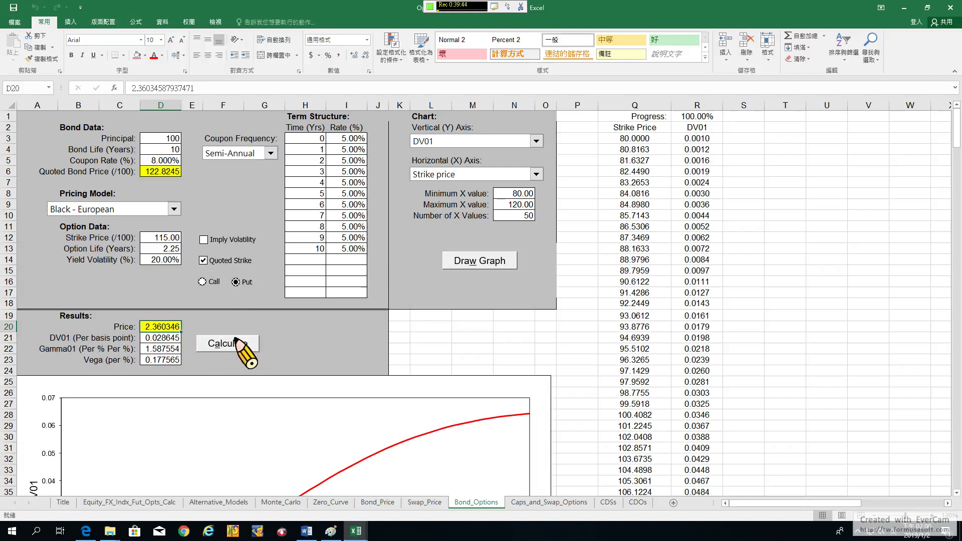
Return to the 活頁簿1 workbook and compare its put price p with the calculator's result
{"action": "mouse_move", "coordinate": [356, 531]}
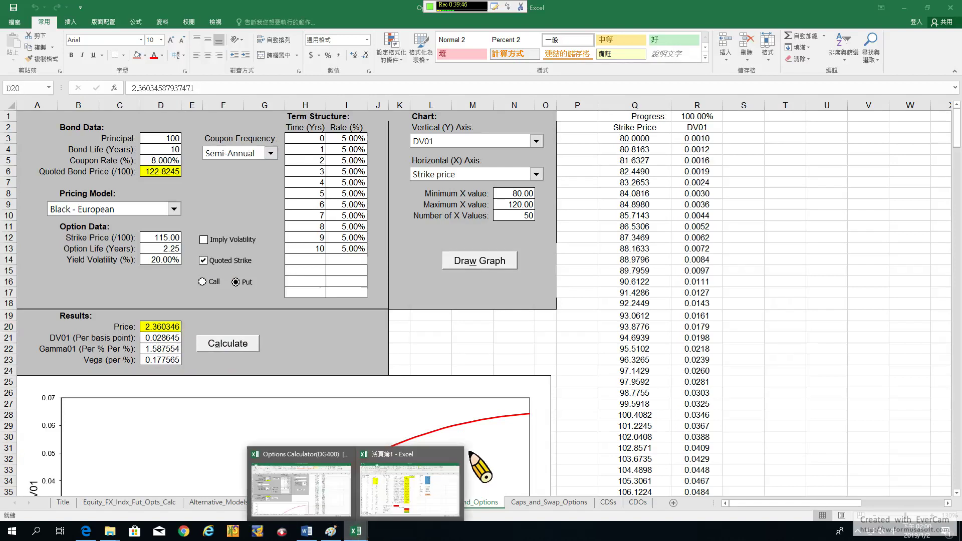
{"action": "left_click", "coordinate": [404, 489]}
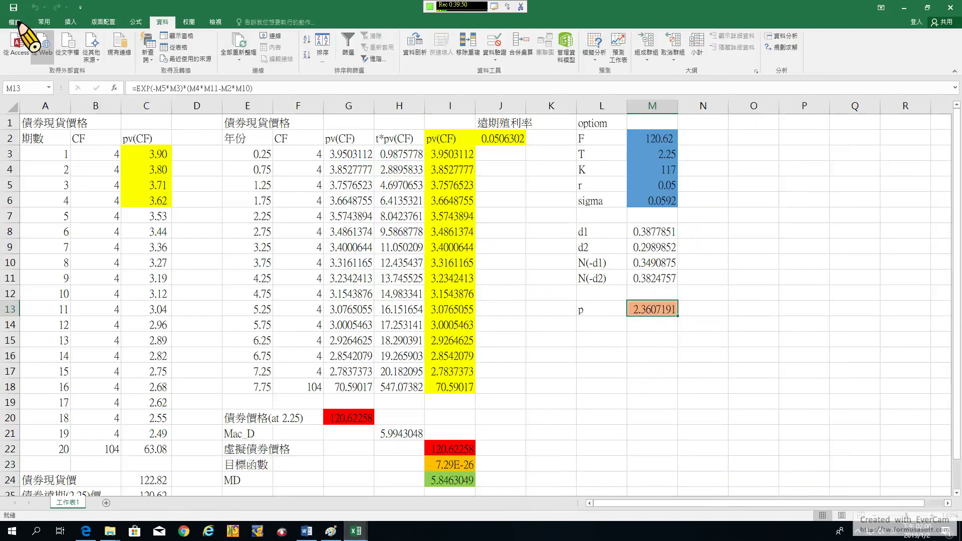
{"action": "left_click", "coordinate": [548, 290]}
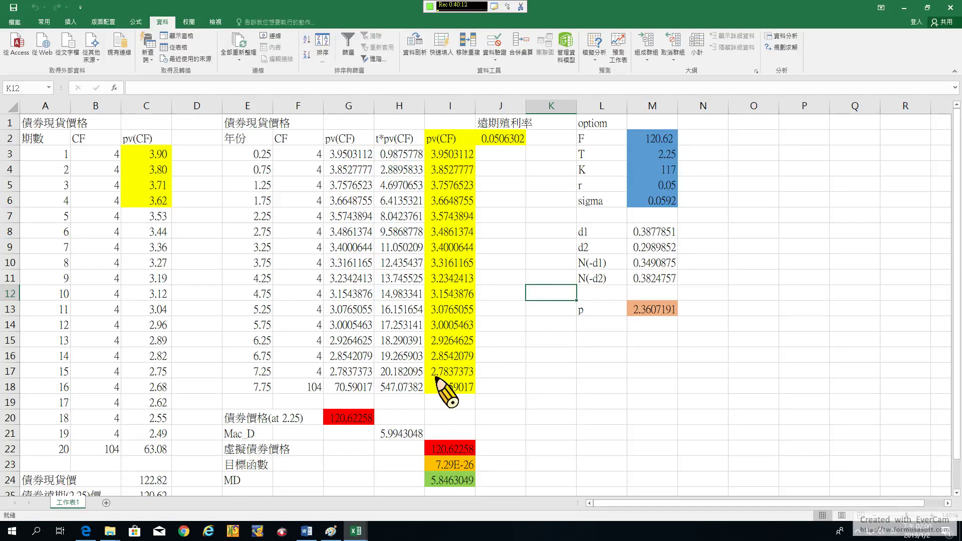
Switch to the Word document and read question 9 on how to define interest-rate volatility
{"action": "left_click", "coordinate": [306, 533]}
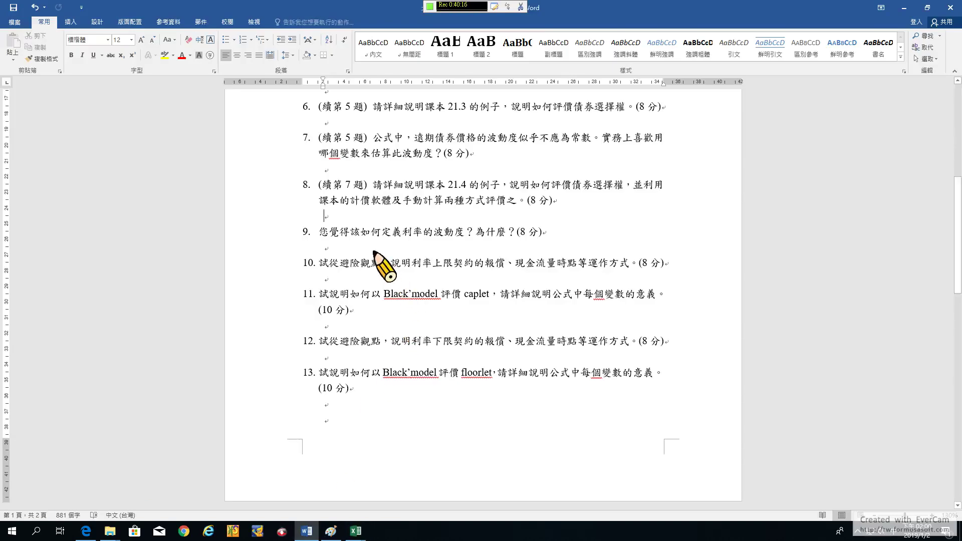
{"action": "left_click", "coordinate": [319, 232]}
{"action": "left_click", "coordinate": [441, 232], "text": "shift"}
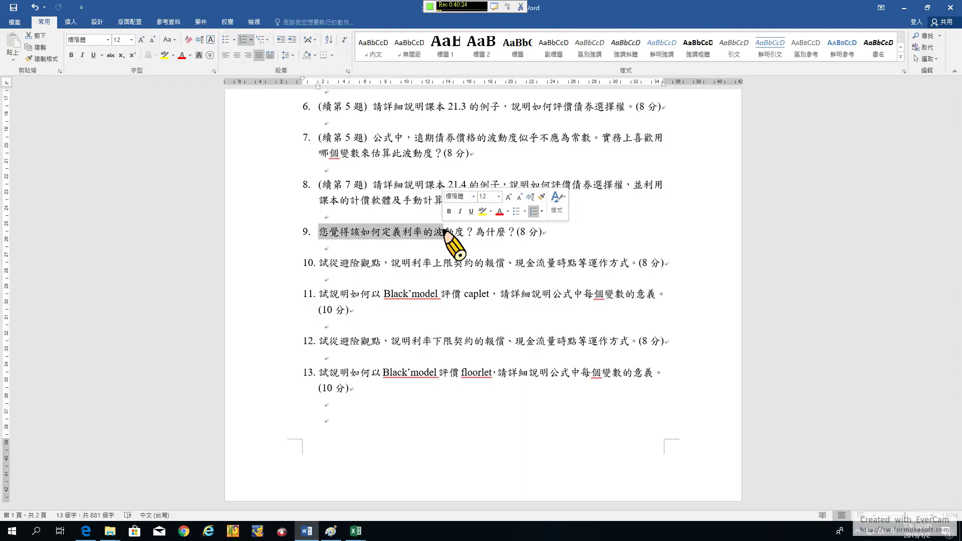
{"action": "left_click", "coordinate": [409, 244]}
{"action": "left_click_drag", "start_coordinate": [403, 231], "coordinate": [506, 233]}
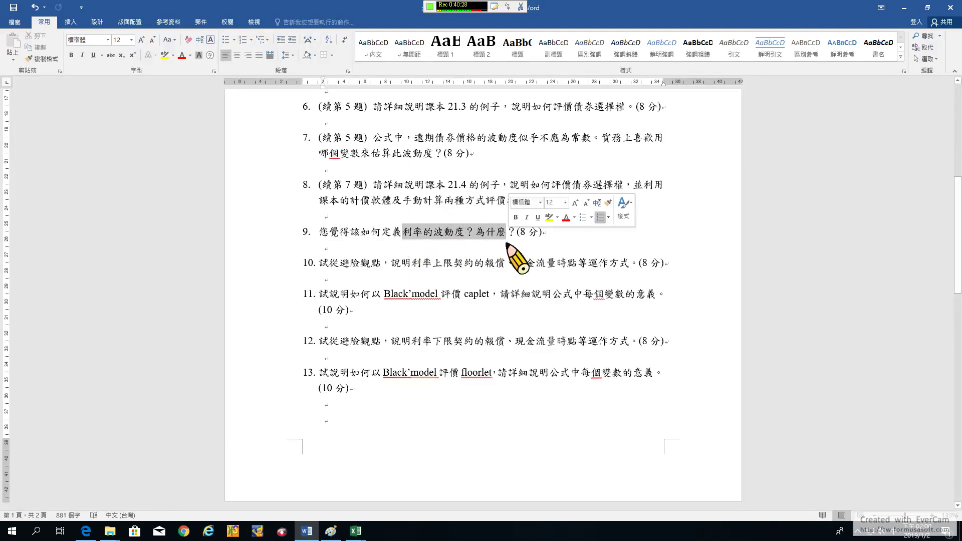
Switch to Paint and replace the bond option drawing with a new blank canvas
{"action": "left_click", "coordinate": [331, 531]}
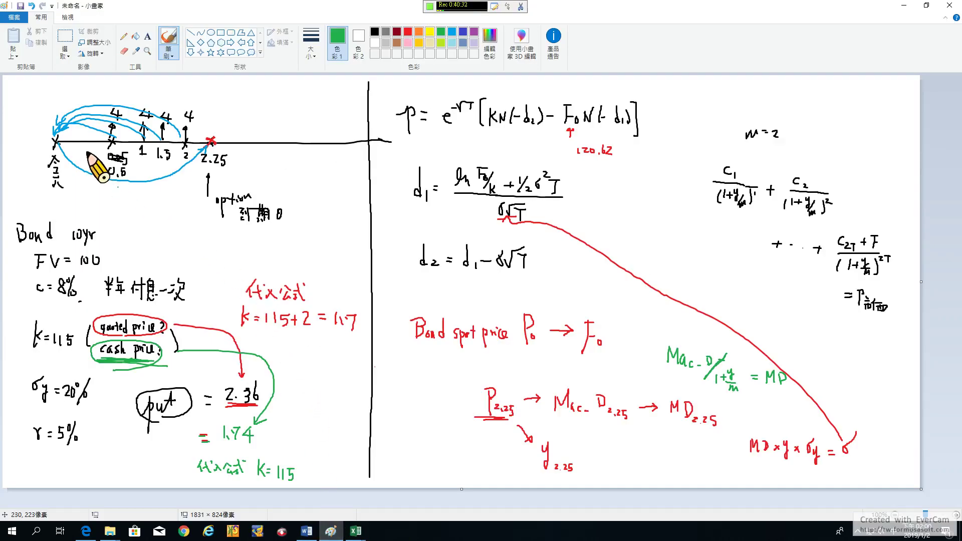
{"action": "left_click", "coordinate": [18, 17]}
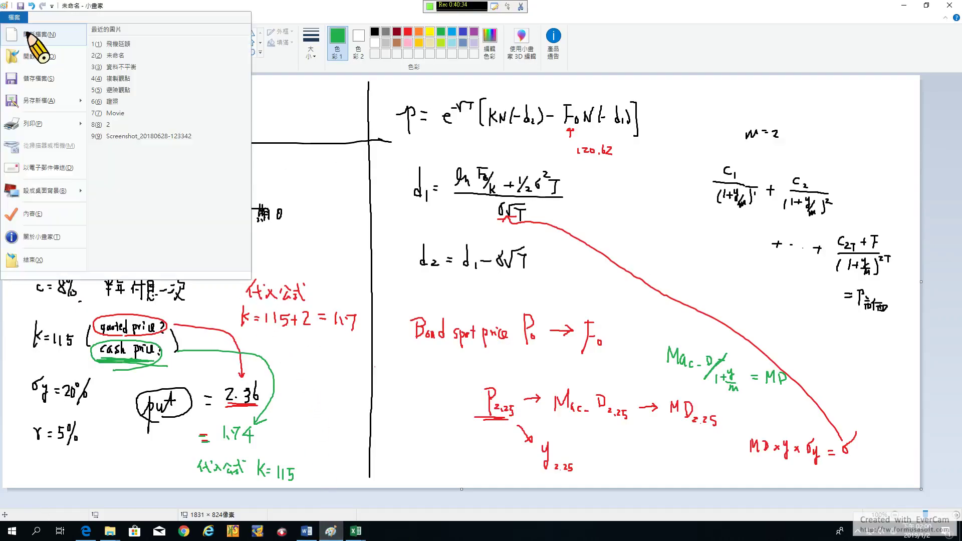
{"action": "left_click", "coordinate": [31, 35]}
{"action": "left_click", "coordinate": [504, 264]}
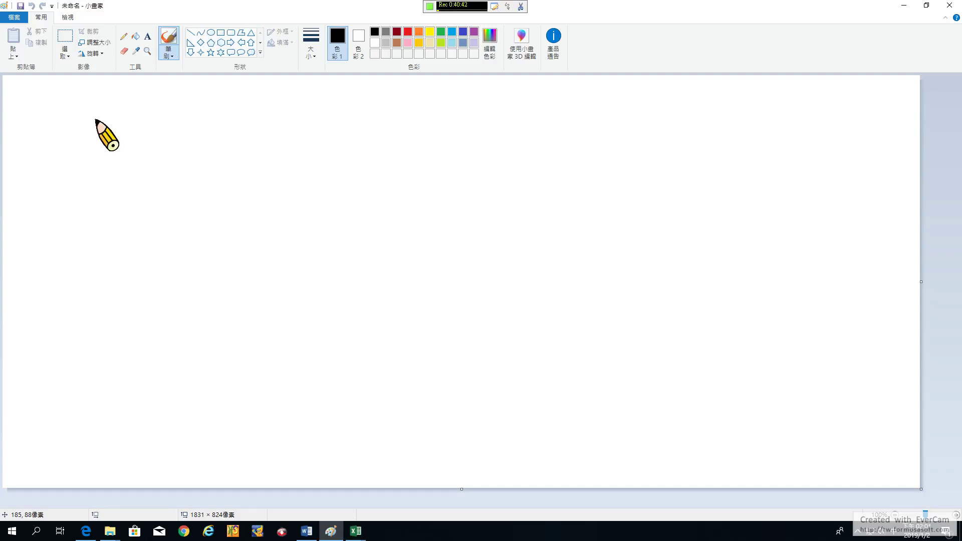
Handwrite the price volatility expression std(ΔP/P) in black near the canvas's upper-left corner
{"action": "mouse_move", "coordinate": [94, 117]}
{"action": "left_mouse_down"}
{"action": "mouse_move", "coordinate": [98, 135]}
{"action": "mouse_move", "coordinate": [98, 125]}
{"action": "left_mouse_up"}
{"action": "left_click_drag", "start_coordinate": [75, 142], "coordinate": [130, 145]}
{"action": "mouse_move", "coordinate": [90, 146]}
{"action": "left_mouse_down"}
{"action": "mouse_move", "coordinate": [91, 164]}
{"action": "mouse_move", "coordinate": [92, 156]}
{"action": "mouse_move", "coordinate": [44, 146]}
{"action": "mouse_move", "coordinate": [57, 141]}
{"action": "left_mouse_up"}
{"action": "left_click_drag", "start_coordinate": [52, 137], "coordinate": [58, 144]}
{"action": "left_click_drag", "start_coordinate": [61, 132], "coordinate": [68, 151]}
{"action": "left_click_drag", "start_coordinate": [123, 125], "coordinate": [124, 153]}
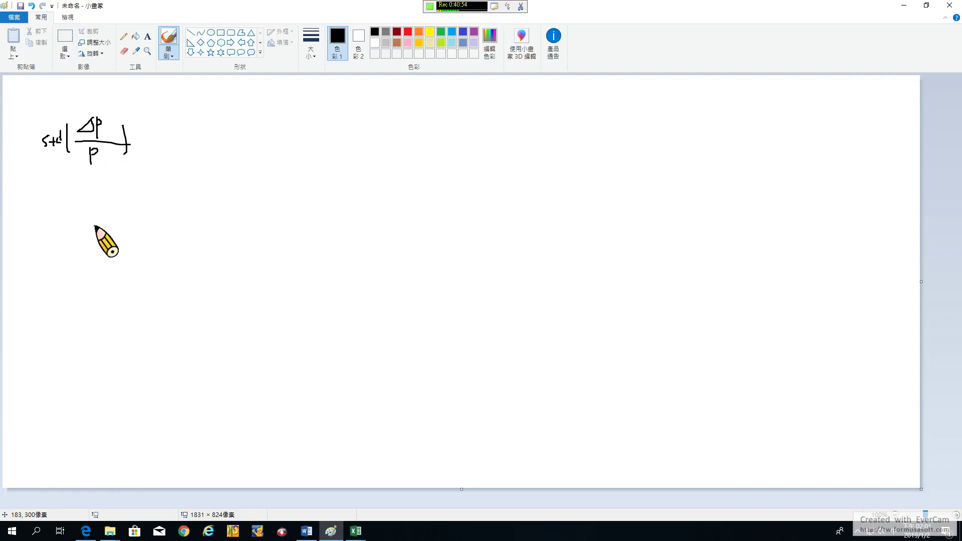
Handwrite the yield volatility expression std(Δy/y) below the price expression and number it 1
{"action": "mouse_move", "coordinate": [102, 218]}
{"action": "left_mouse_down"}
{"action": "mouse_move", "coordinate": [121, 231]}
{"action": "mouse_move", "coordinate": [110, 247]}
{"action": "left_mouse_up"}
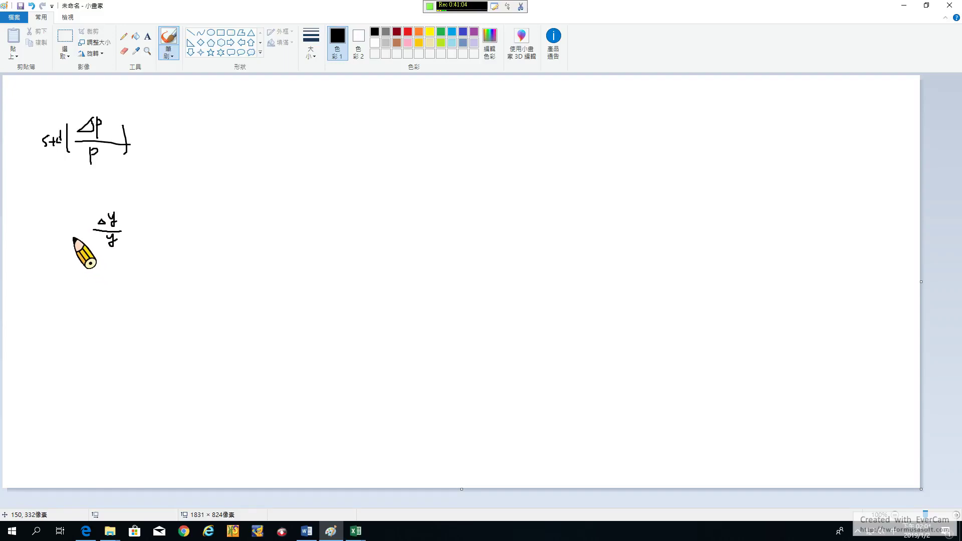
{"action": "left_click_drag", "start_coordinate": [66, 226], "coordinate": [87, 244]}
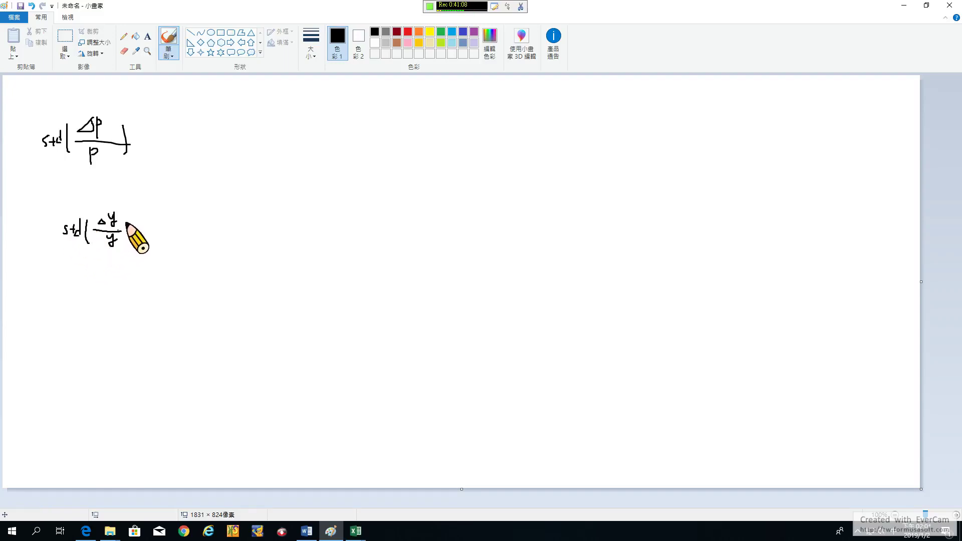
{"action": "left_click_drag", "start_coordinate": [127, 219], "coordinate": [128, 245]}
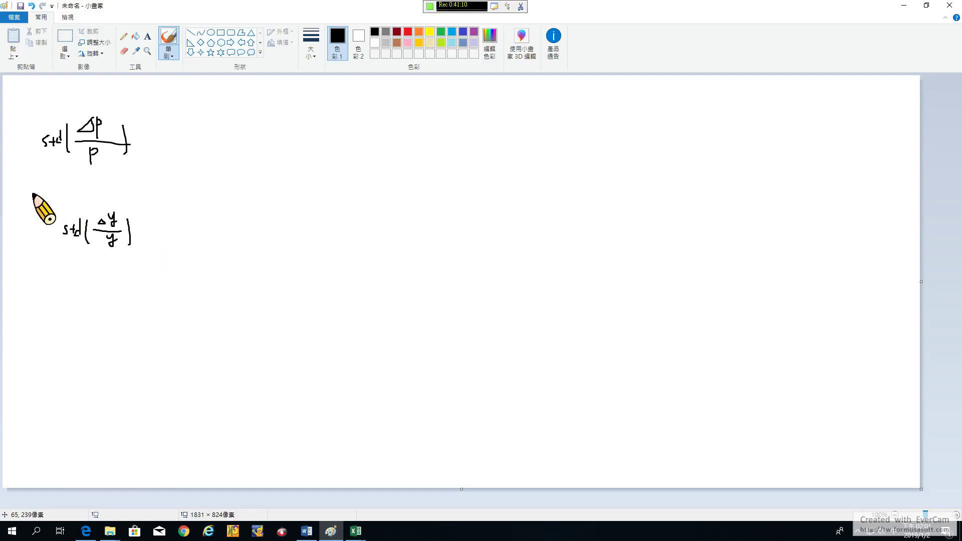
{"action": "left_click", "coordinate": [50, 208]}
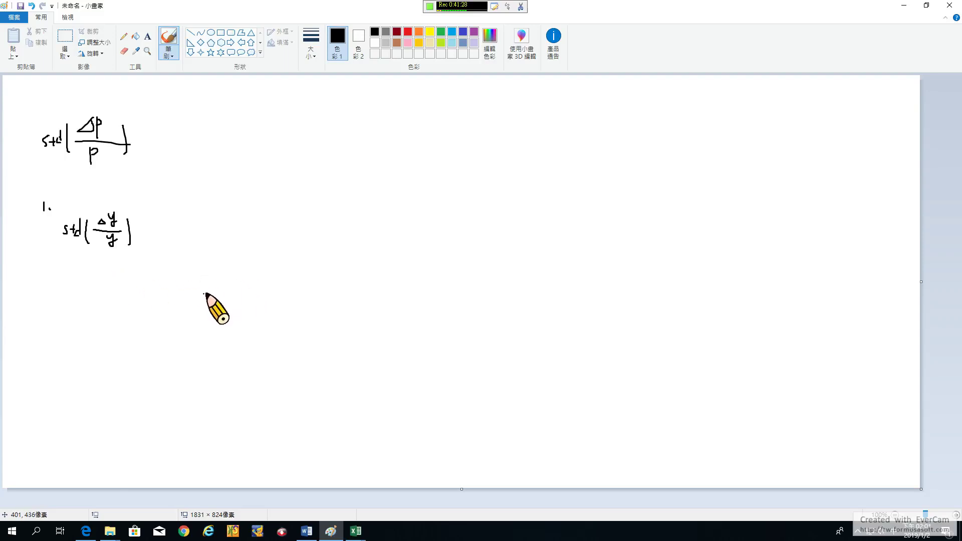
Handwrite a fraction with Δy as its numerator, below and to the right of the std(Δy/y) expression
{"action": "left_click_drag", "start_coordinate": [208, 287], "coordinate": [219, 299]}
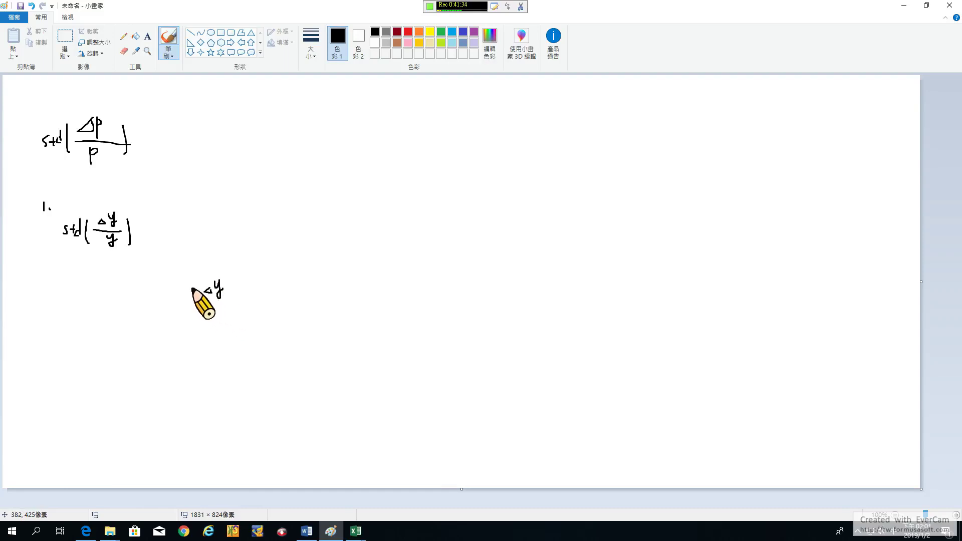
{"action": "left_click_drag", "start_coordinate": [203, 306], "coordinate": [219, 305]}
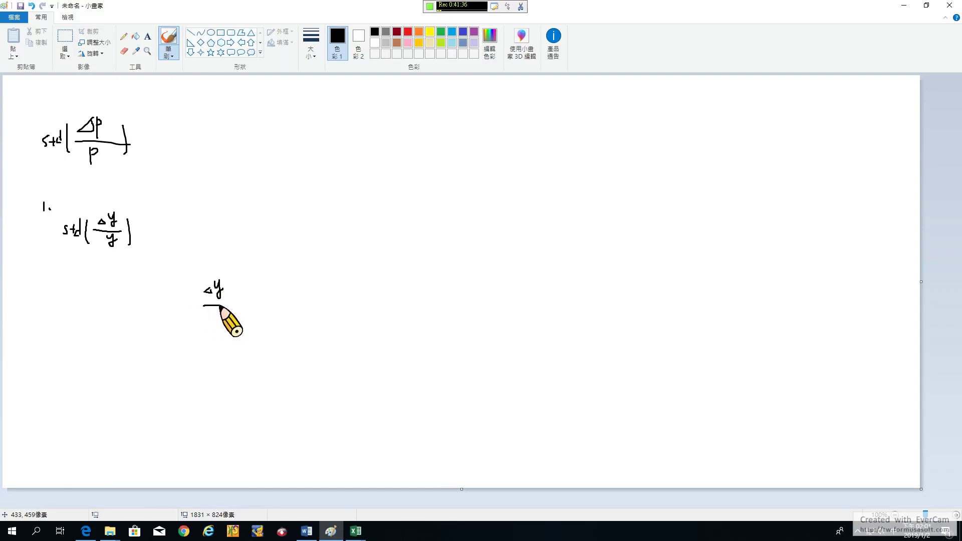